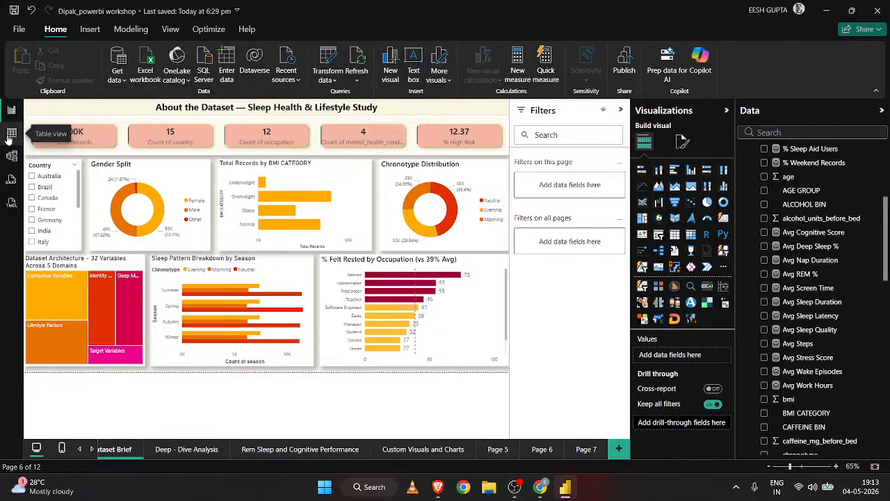
View the rows of the sleep_health_dataset table and the file picker for importing an Excel workbook, without importing anything.
{"action": "left_click", "coordinate": [12, 134]}
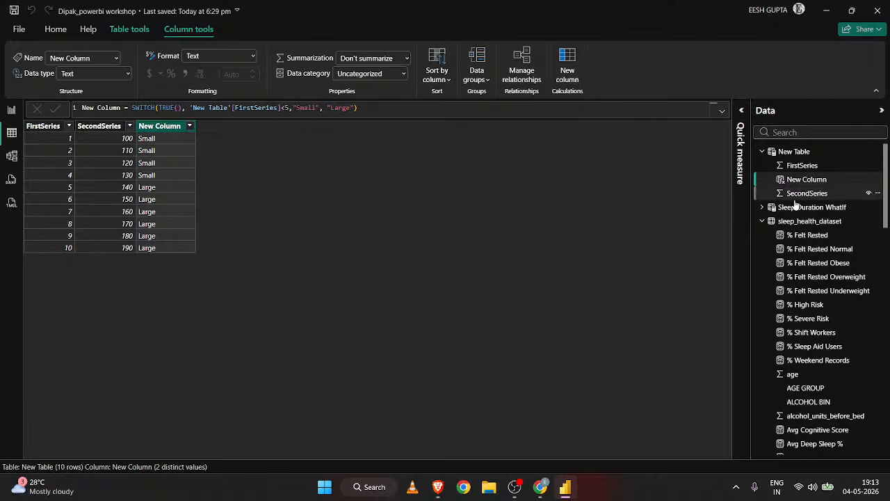
{"action": "left_click", "coordinate": [800, 222]}
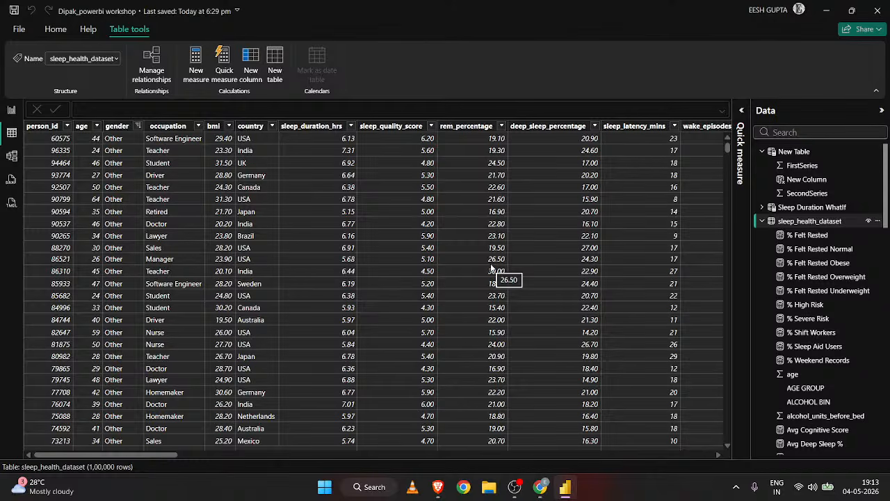
{"action": "left_click", "coordinate": [18, 111]}
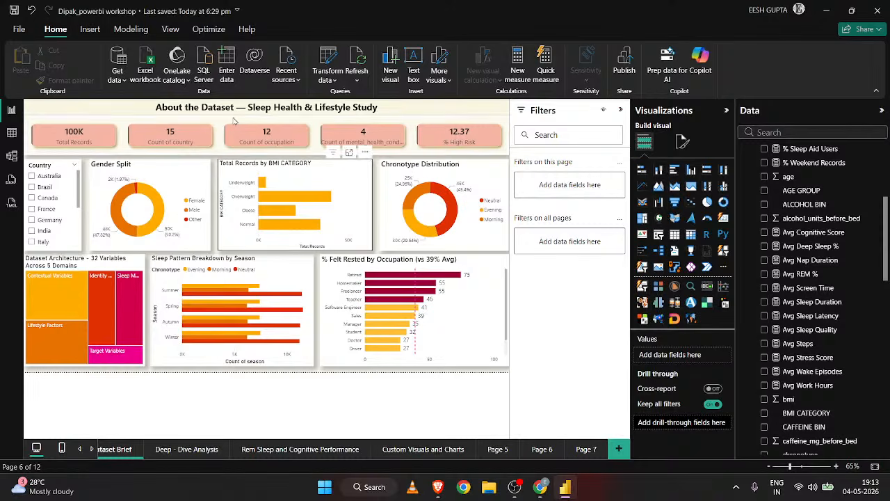
{"action": "left_click", "coordinate": [153, 75]}
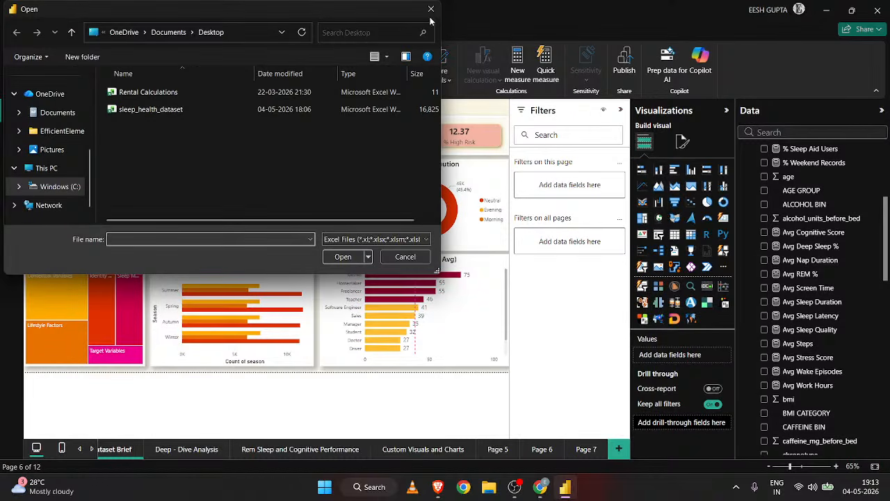
{"action": "left_click", "coordinate": [431, 10]}
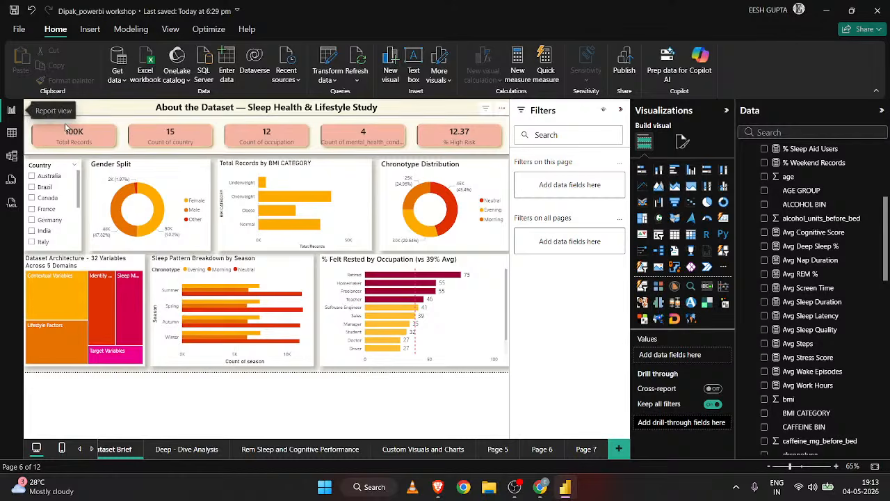
Examine the columns of the sleep_health_dataset table together with its list of measures and fields.
{"action": "left_click", "coordinate": [11, 133]}
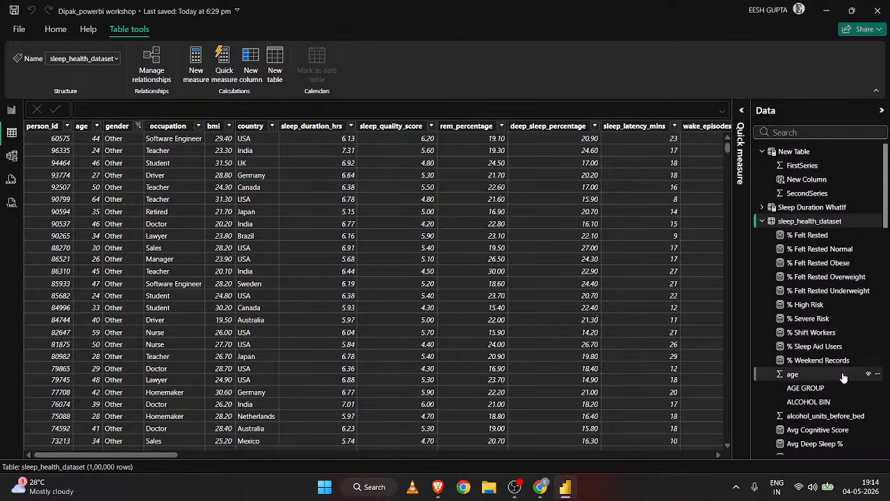
{"action": "scroll", "coordinate": [842, 377], "scroll_direction": "down", "scroll_amount": 3}
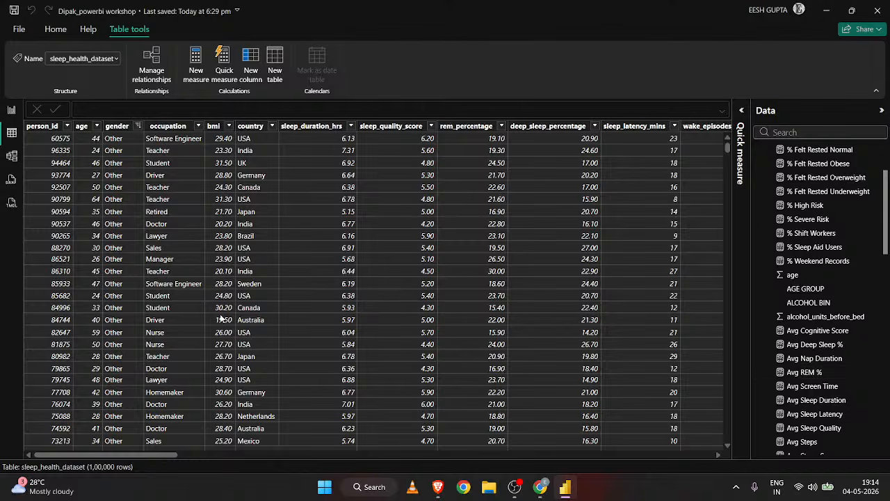
{"action": "scroll", "coordinate": [220, 317], "scroll_direction": "right", "scroll_amount": 3}
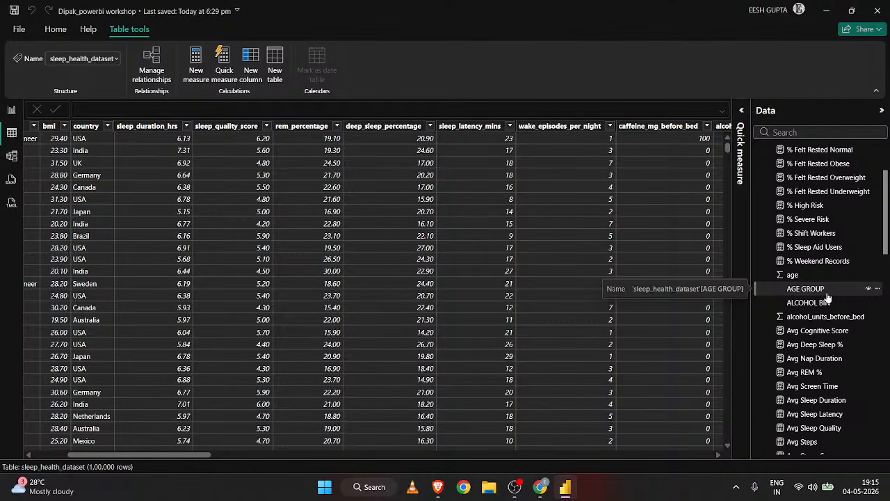
{"action": "scroll", "coordinate": [410, 272], "scroll_direction": "left", "scroll_amount": 5}
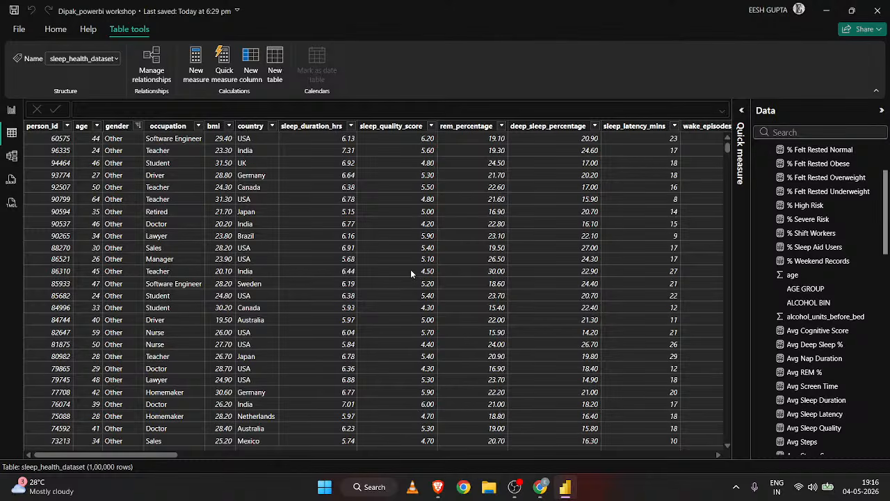
{"action": "scroll", "coordinate": [410, 269], "scroll_direction": "right", "scroll_amount": 5}
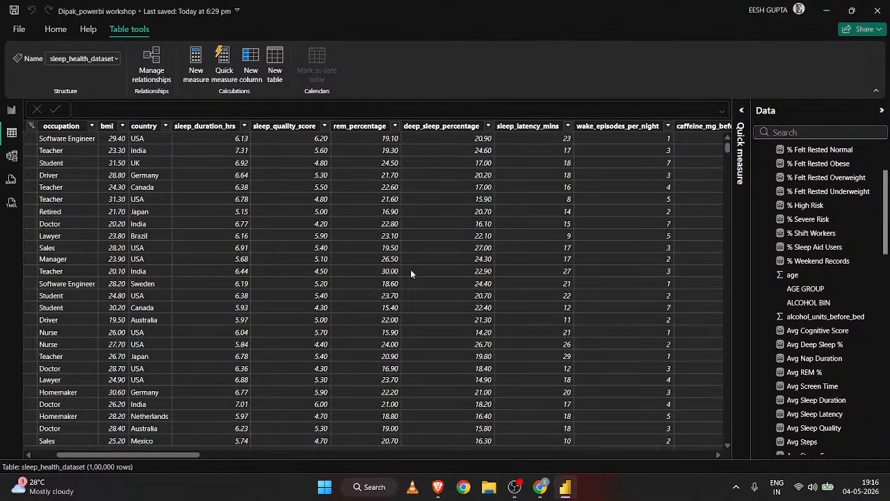
{"action": "scroll", "coordinate": [789, 272], "scroll_direction": "up", "scroll_amount": 3}
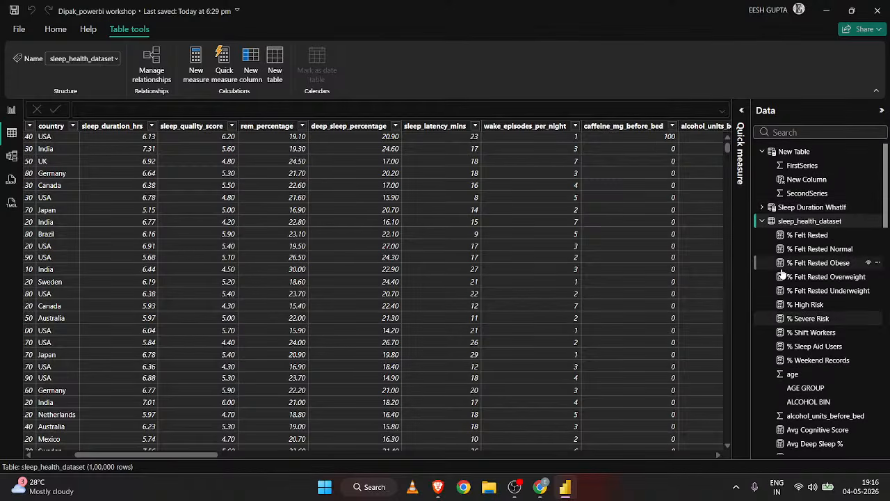
{"action": "scroll", "coordinate": [824, 292], "scroll_direction": "down", "scroll_amount": 5}
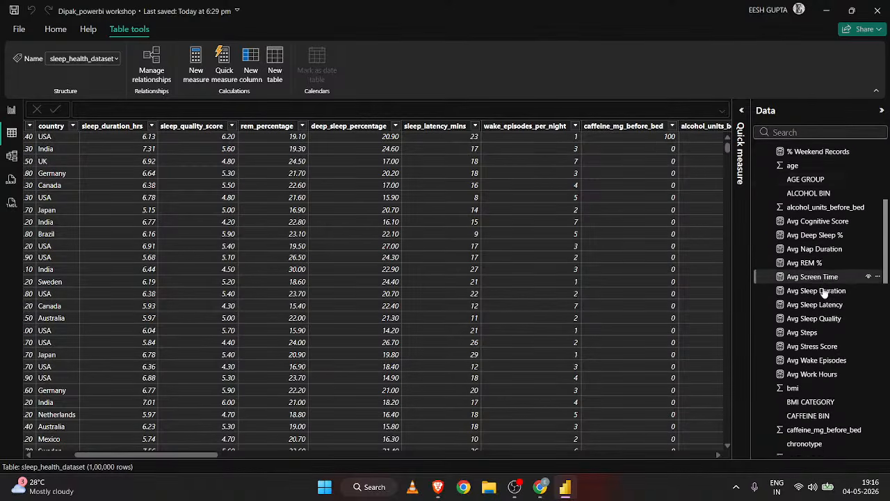
{"action": "scroll", "coordinate": [329, 316], "scroll_direction": "left", "scroll_amount": 5}
{"action": "scroll", "coordinate": [329, 317], "scroll_direction": "right", "scroll_amount": 6}
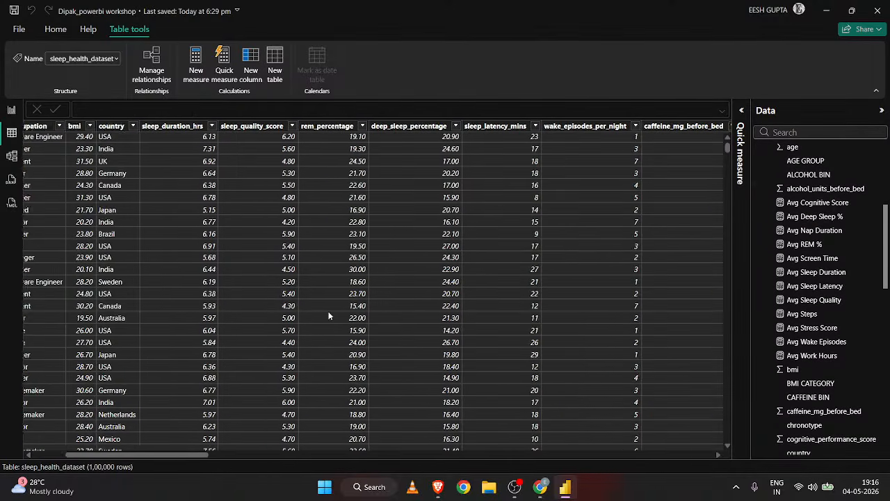
{"action": "scroll", "coordinate": [819, 316], "scroll_direction": "up", "scroll_amount": 4}
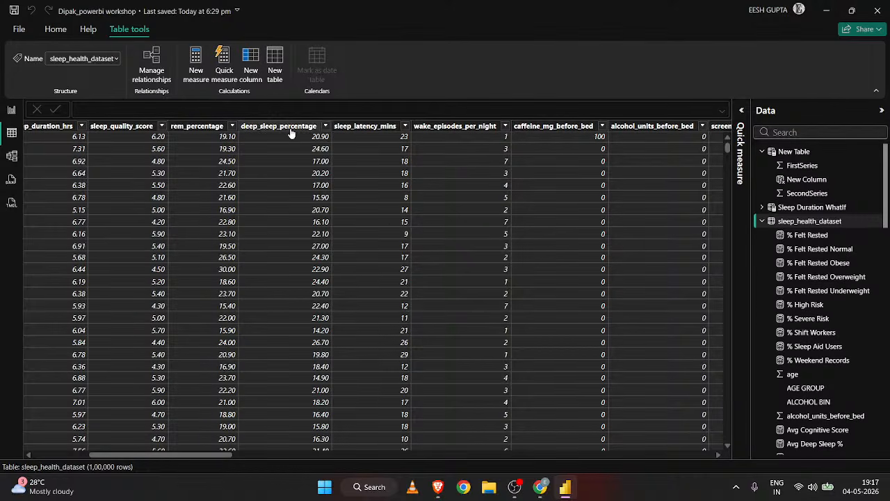
{"action": "left_click", "coordinate": [275, 72]}
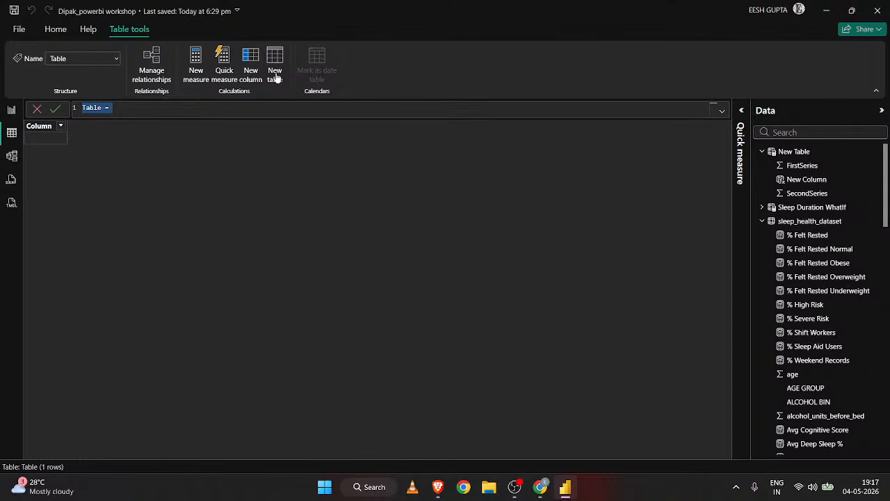
{"action": "left_click", "coordinate": [817, 154]}
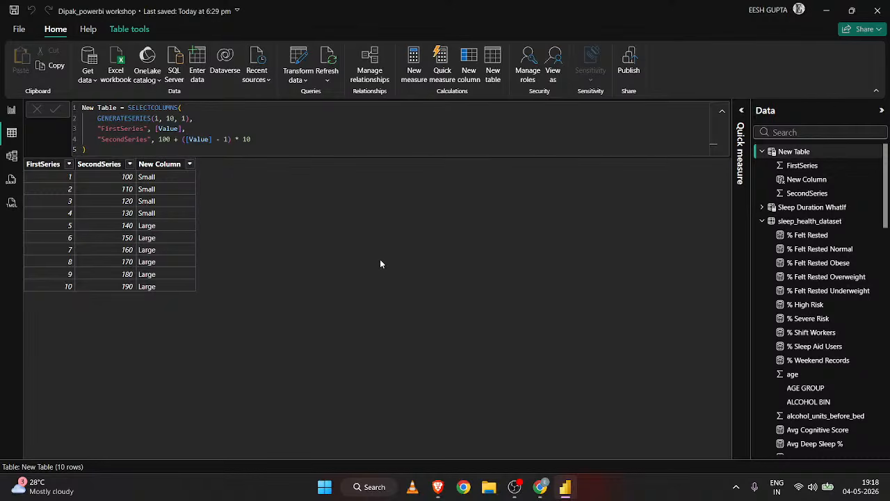
{"action": "left_click", "coordinate": [799, 221]}
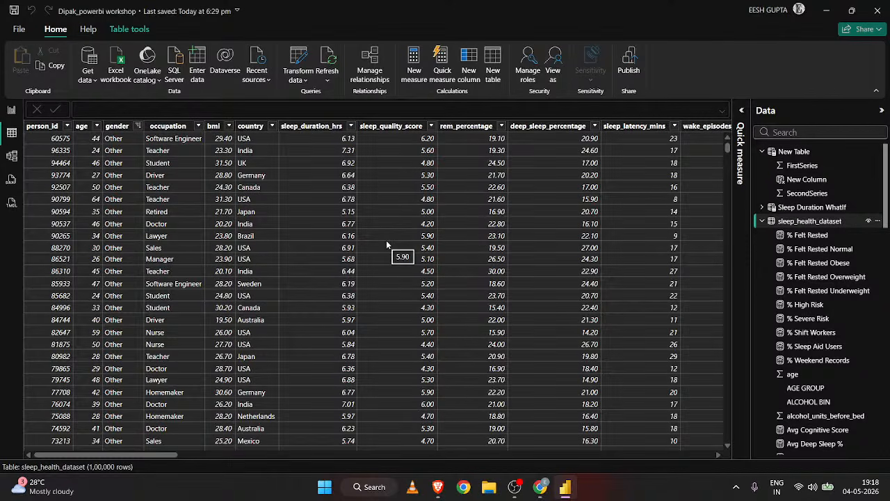
{"action": "left_click", "coordinate": [496, 79]}
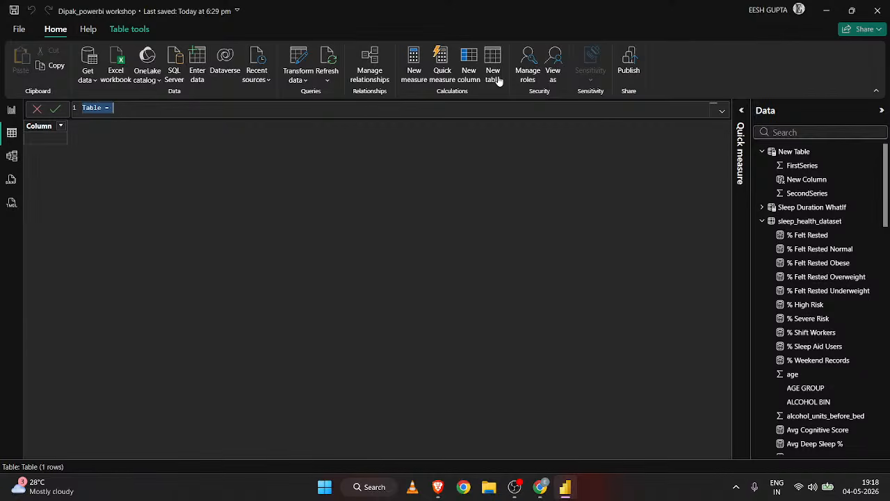
Clear the SWITCH expression from the New Column formula in New Table, keeping only "New Column =".
{"action": "left_click", "coordinate": [831, 152]}
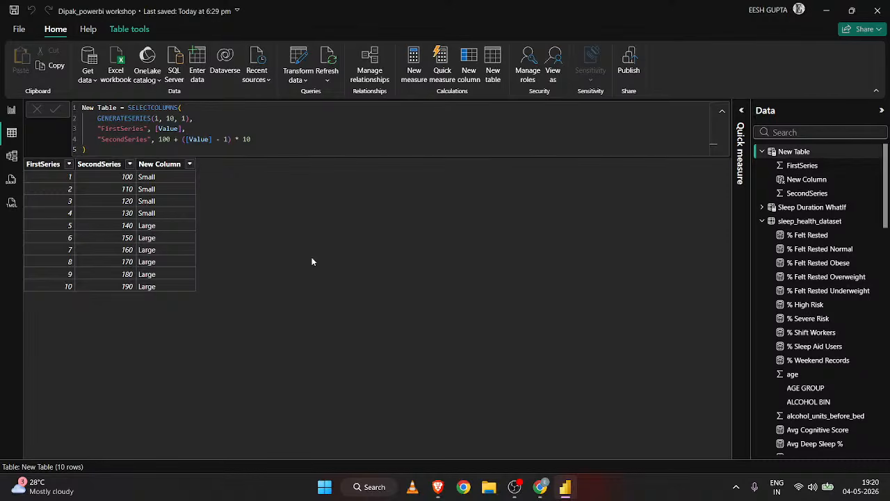
{"action": "left_click", "coordinate": [170, 170]}
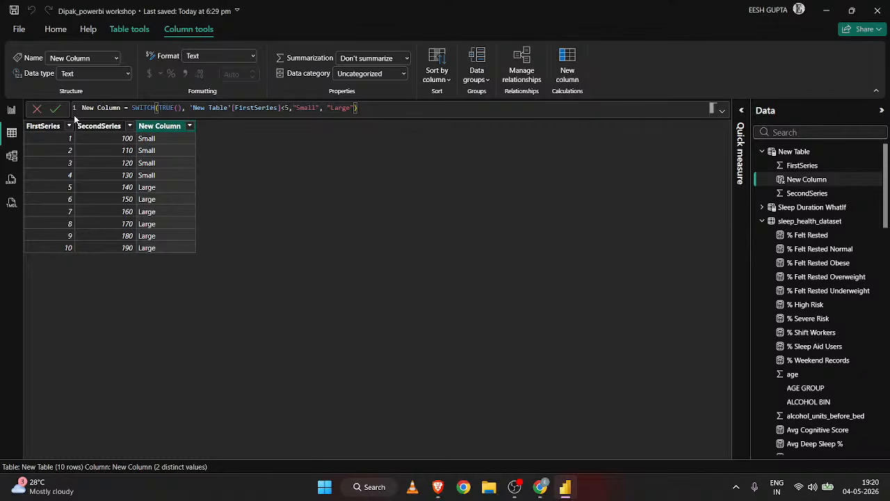
{"action": "key", "text": "BackSpace"}
{"action": "key", "text": "BackSpace"}
{"action": "key", "text": "BackSpace"}
{"action": "key", "text": "BackSpace"}
{"action": "key", "text": "BackSpace"}
{"action": "key", "text": "BackSpace"}
{"action": "key", "text": "BackSpace"}
{"action": "key", "text": "BackSpace"}
{"action": "key", "text": "BackSpace"}
{"action": "key", "text": "BackSpace"}
{"action": "key", "text": "BackSpace"}
{"action": "key", "text": "BackSpace"}
{"action": "key", "text": "BackSpace"}
{"action": "key", "text": "BackSpace"}
{"action": "key", "text": "BackSpace"}
{"action": "key", "text": "BackSpace"}
{"action": "key", "text": "BackSpace"}
{"action": "key", "text": "BackSpace"}
{"action": "key", "text": "BackSpace"}
{"action": "key", "text": "BackSpace"}
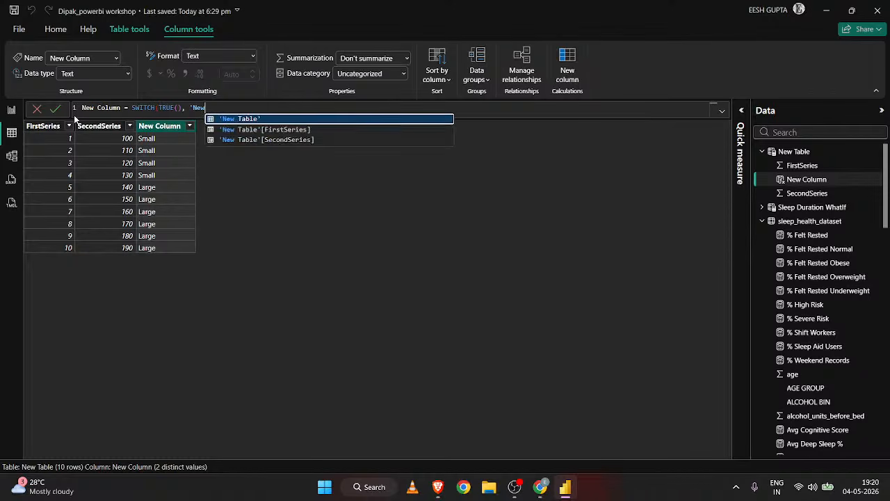
{"action": "key", "text": "BackSpace"}
{"action": "key", "text": "BackSpace"}
{"action": "key", "text": "BackSpace"}
{"action": "key", "text": "BackSpace"}
{"action": "key", "text": "BackSpace"}
{"action": "key", "text": "BackSpace"}
{"action": "key", "text": "BackSpace"}
{"action": "key", "text": "BackSpace"}
{"action": "key", "text": "BackSpace"}
{"action": "key", "text": "BackSpace"}
{"action": "key", "text": "BackSpace"}
{"action": "key", "text": "BackSpace"}
{"action": "key", "text": "BackSpace"}
{"action": "key", "text": "BackSpace"}
{"action": "key", "text": "BackSpace"}
{"action": "key", "text": "BackSpace"}
{"action": "key", "text": "BackSpace"}
{"action": "key", "text": "BackSpace"}
{"action": "key", "text": "BackSpace"}
{"action": "key", "text": "BackSpace"}
{"action": "left_click", "coordinate": [343, 182]}
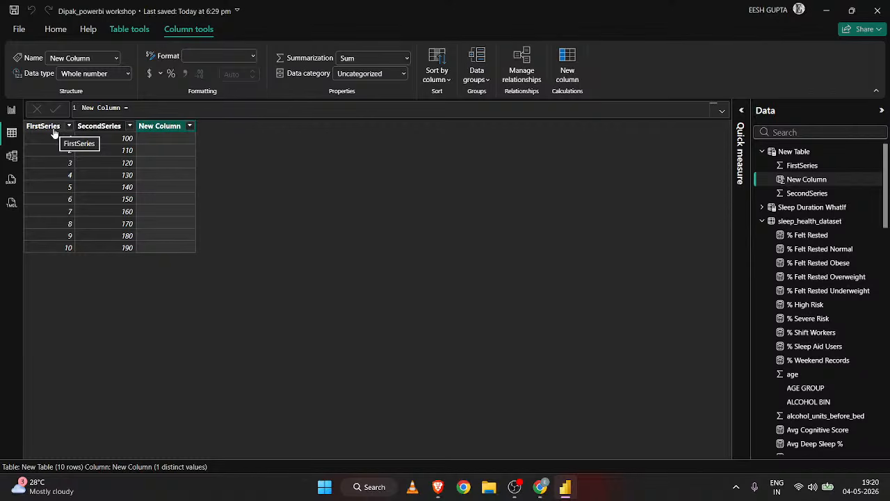
{"action": "left_click_drag", "start_coordinate": [132, 108], "coordinate": [74, 108]}
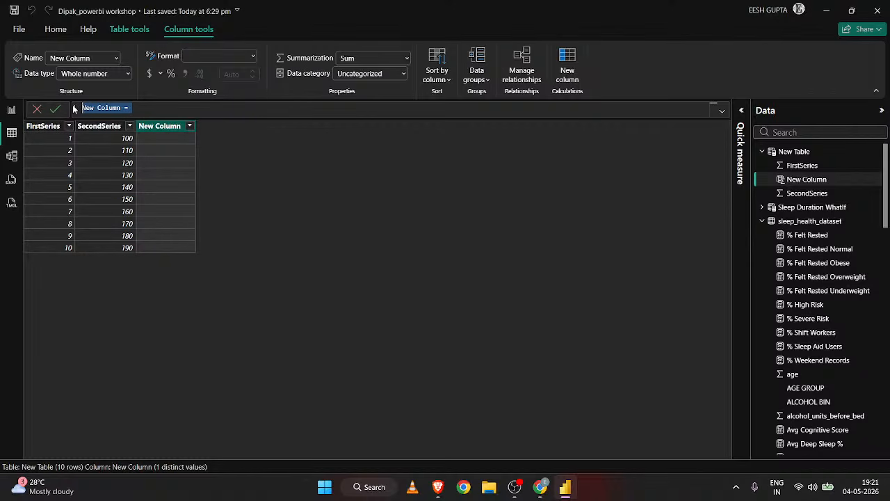
{"action": "left_click", "coordinate": [143, 30]}
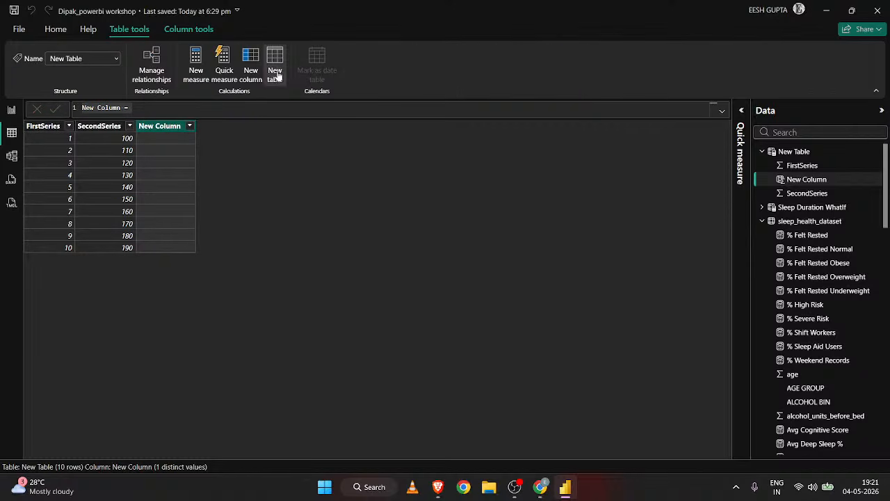
{"action": "left_click", "coordinate": [254, 74]}
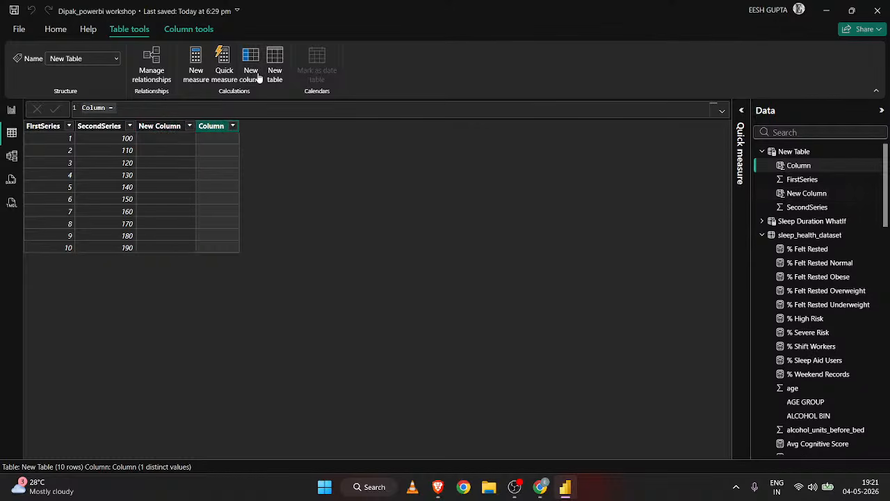
{"action": "left_click", "coordinate": [179, 127]}
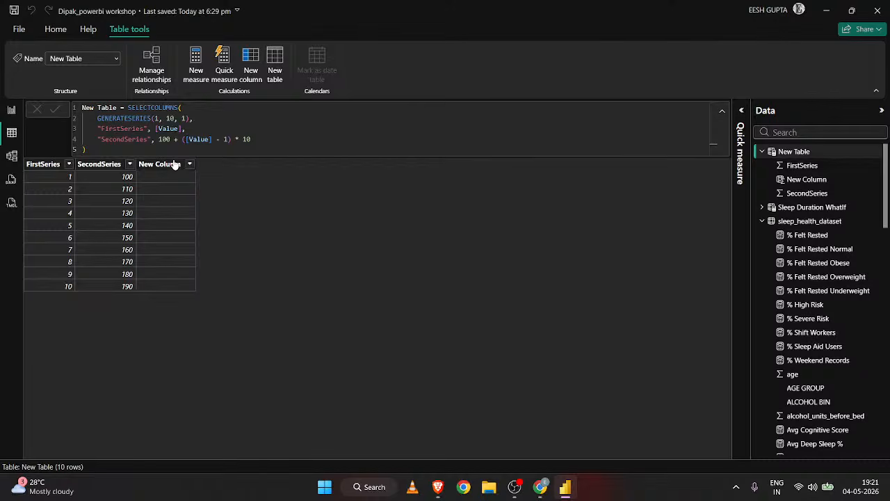
Define New Column in New Table with the formula 'New Table'[FirstSeries]*2.
{"action": "left_click", "coordinate": [175, 164]}
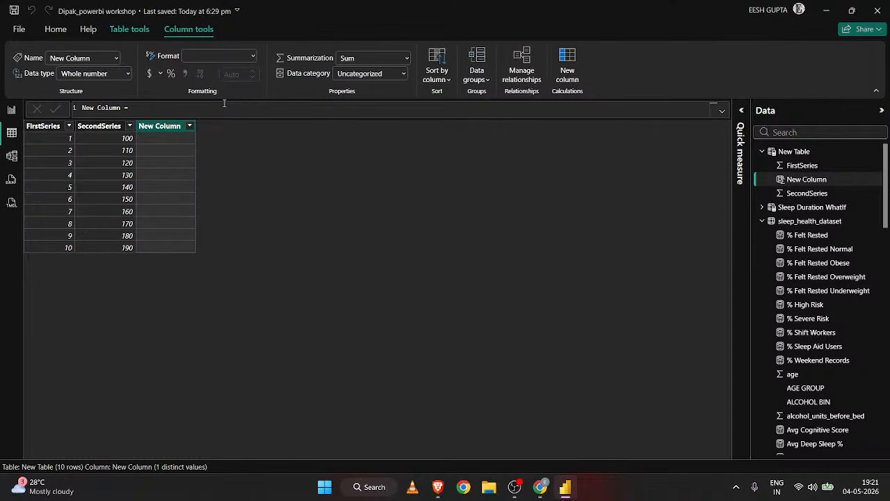
{"action": "left_click", "coordinate": [139, 110]}
{"action": "type", "text": "firr"}
{"action": "key", "text": "BackSpace"}
{"action": "type", "text": "s"}
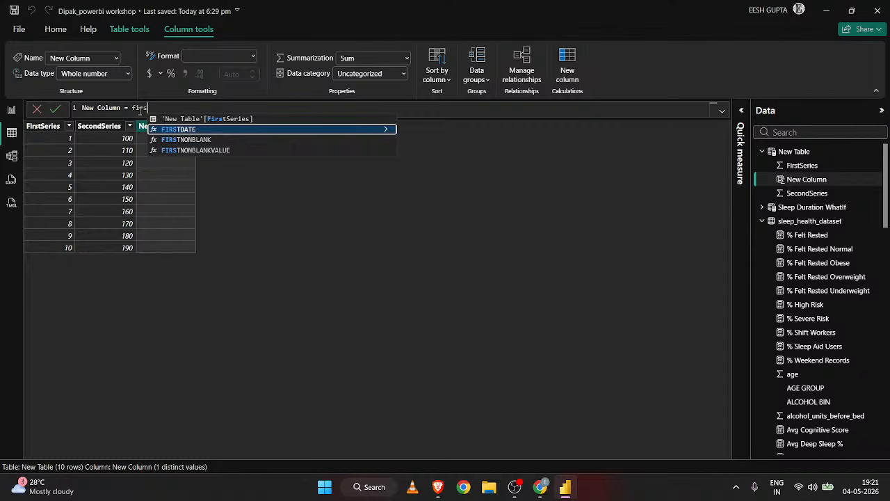
{"action": "key", "text": "Down"}
{"action": "key", "text": "Up"}
{"action": "key", "text": "Up"}
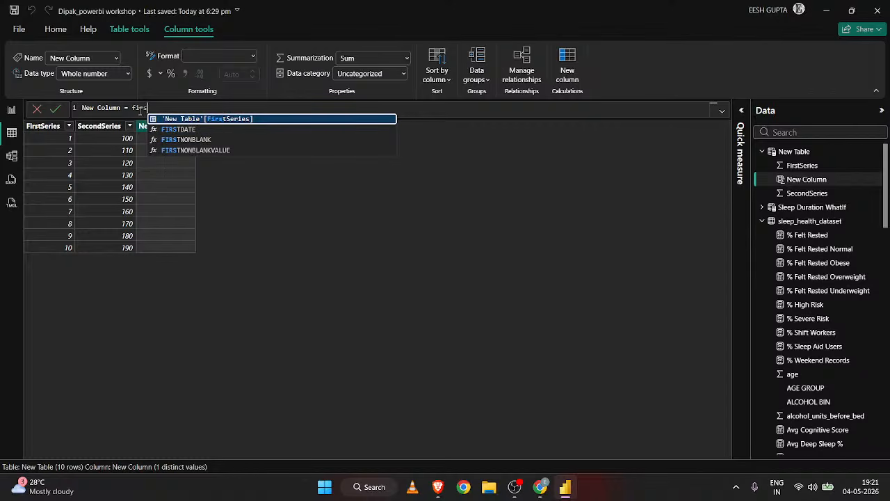
{"action": "key", "text": "Tab"}
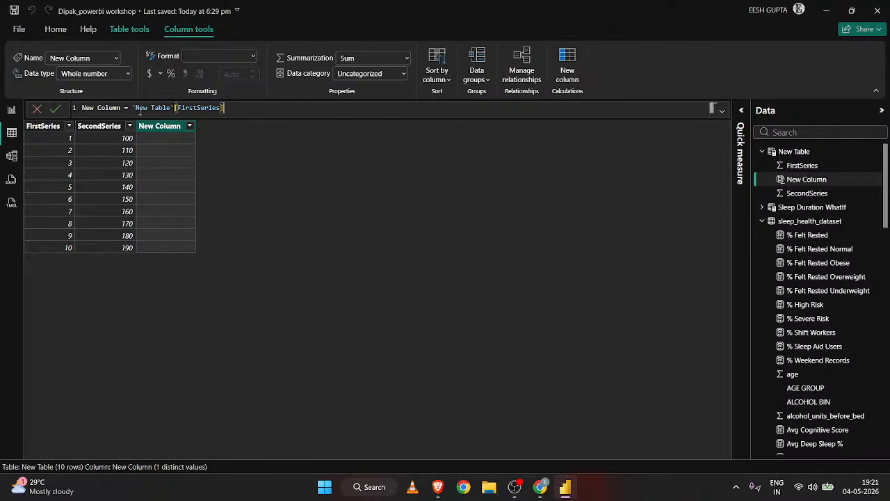
{"action": "type", "text": "*2"}
{"action": "key", "text": "Return"}
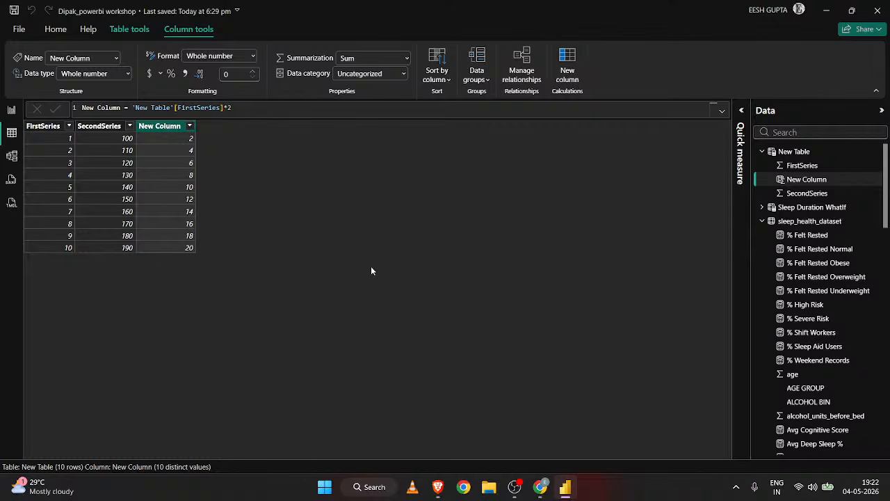
Change the New Column formula to 'New Table'[FirstSeries]+2.
{"action": "left_click", "coordinate": [230, 110]}
{"action": "key", "text": "Left"}
{"action": "key", "text": "BackSpace"}
{"action": "type", "text": "+"}
{"action": "key", "text": "Return"}
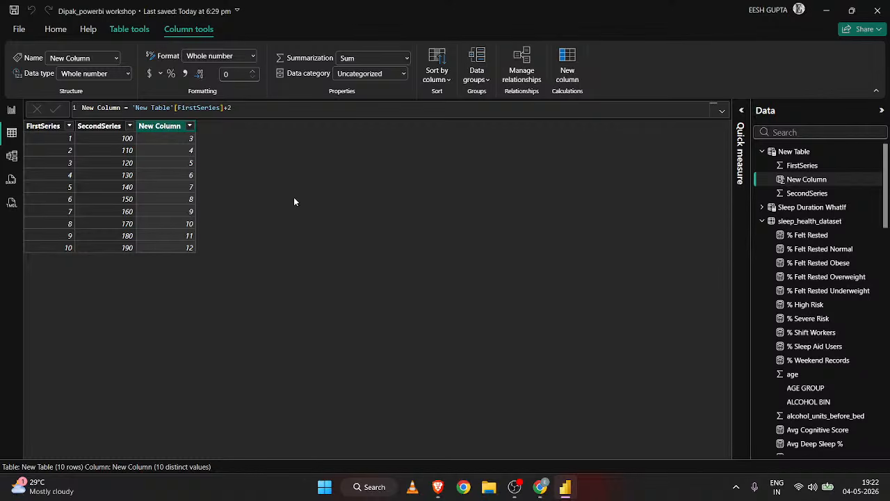
Change the New Column formula to add the two series: 'New Table'[FirstSeries]+'New Table'[SecondSeries].
{"action": "left_click", "coordinate": [255, 110]}
{"action": "key", "text": "BackSpace"}
{"action": "key", "text": "BackSpace"}
{"action": "type", "text": "+se"}
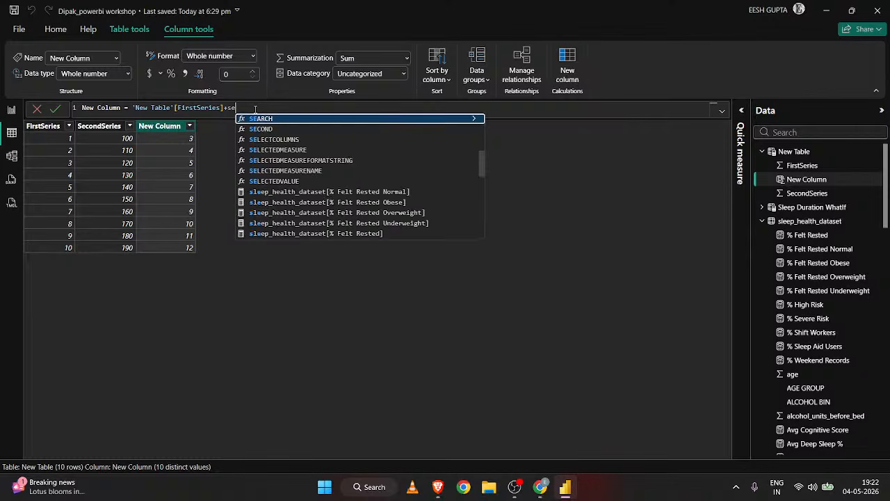
{"action": "type", "text": "c"}
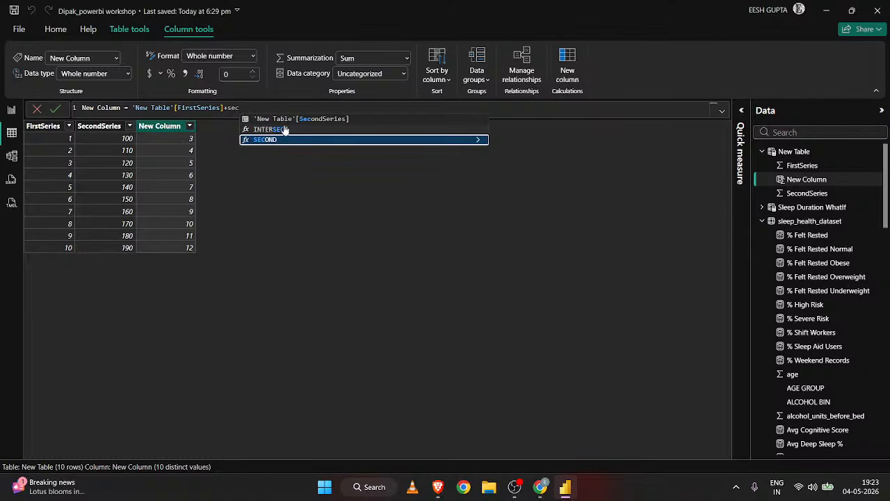
{"action": "left_click", "coordinate": [278, 119]}
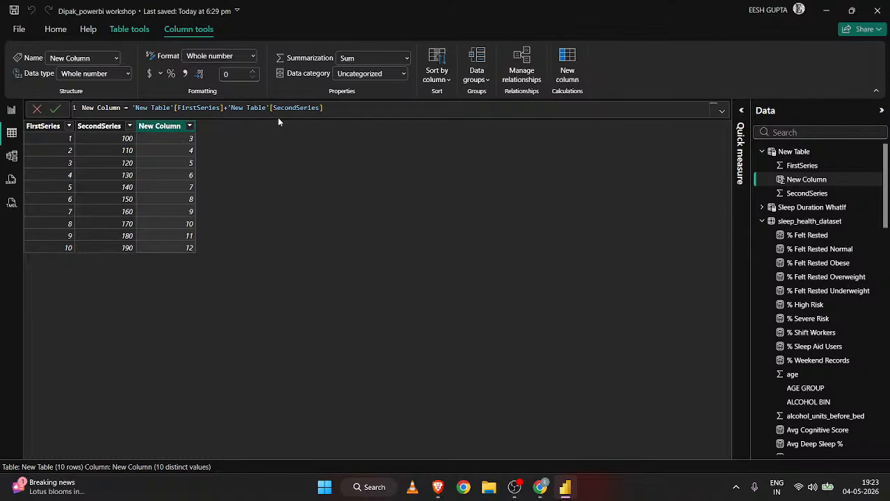
{"action": "key", "text": "Return"}
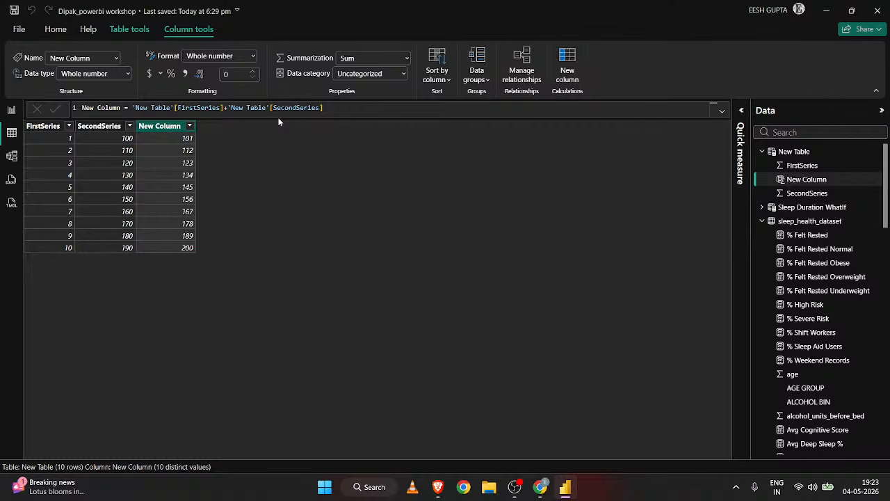
Replace the addition in the New Column formula with multiplication, giving 'New Table'[FirstSeries]*'New Table'[SecondSeries].
{"action": "left_click", "coordinate": [227, 109]}
{"action": "key", "text": "BackSpace"}
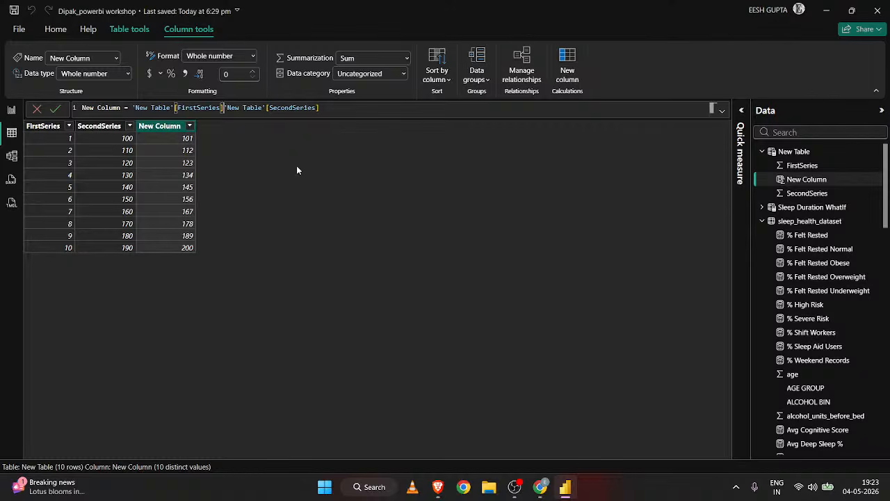
{"action": "type", "text": "*"}
{"action": "key", "text": "Return"}
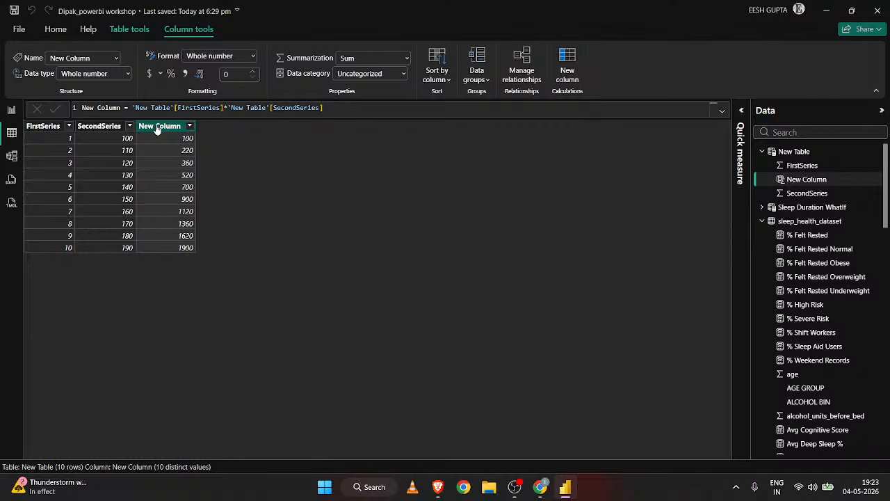
Replace the name New Column with Cost at the start of the column's formula.
{"action": "double_click", "coordinate": [119, 108]}
{"action": "key", "text": "BackSpace"}
{"action": "key", "text": "BackSpace"}
{"action": "key", "text": "BackSpace"}
{"action": "key", "text": "BackSpace"}
{"action": "key", "text": "BackSpace"}
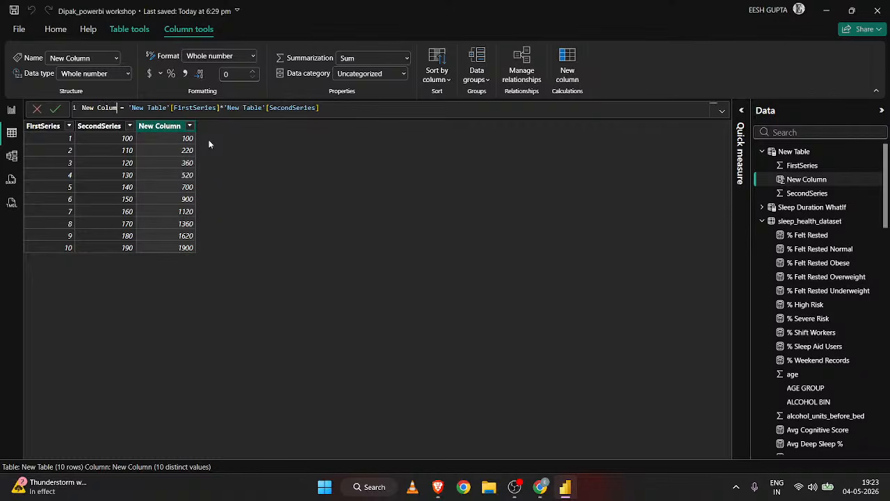
{"action": "type", "text": "cost"}
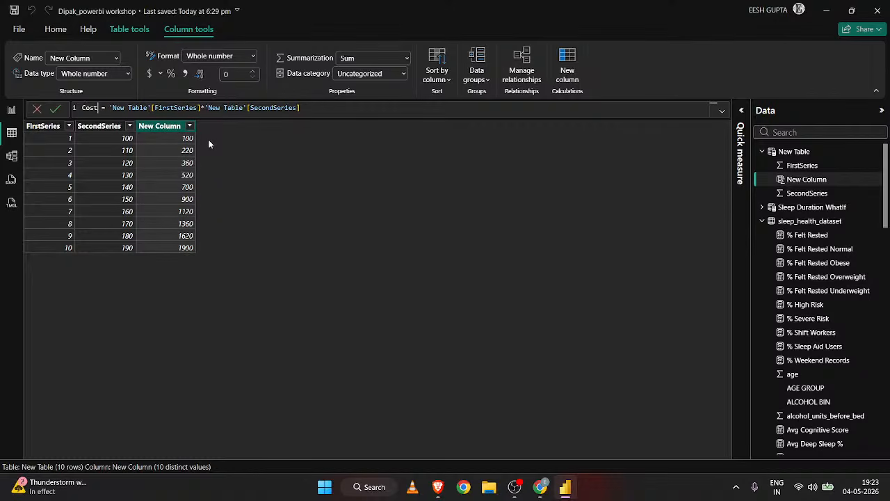
Replace the Cost column's expression with 'New Table'[FirstSeries]+100.
{"action": "left_click_drag", "start_coordinate": [300, 108], "coordinate": [110, 108]}
{"action": "key", "text": "BackSpace"}
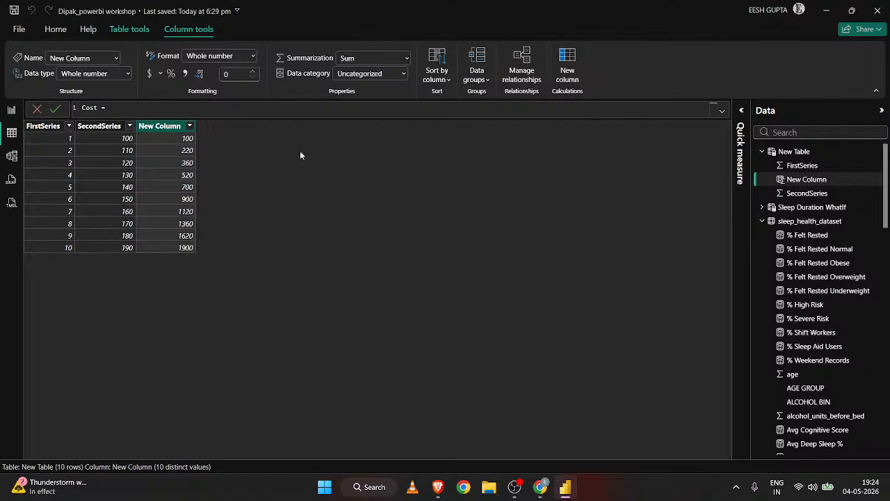
{"action": "type", "text": "firs"}
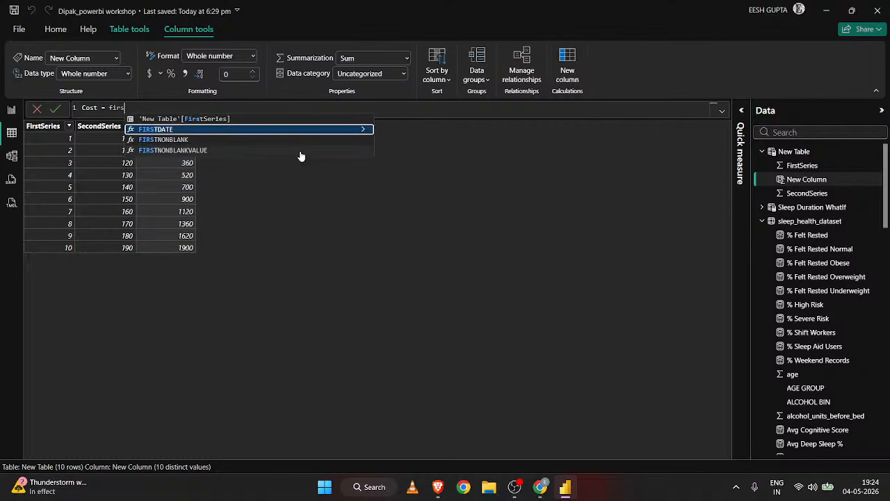
{"action": "key", "text": "Up"}
{"action": "key", "text": "Tab"}
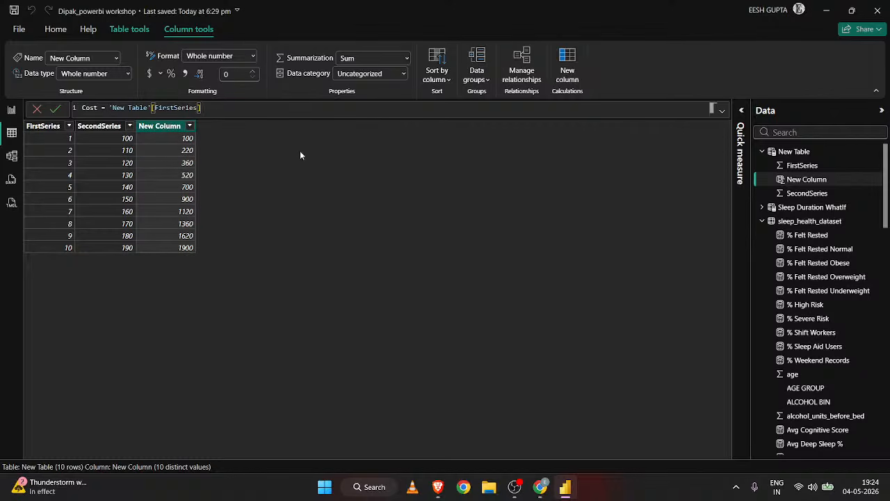
{"action": "type", "text": "+100"}
{"action": "key", "text": "Return"}
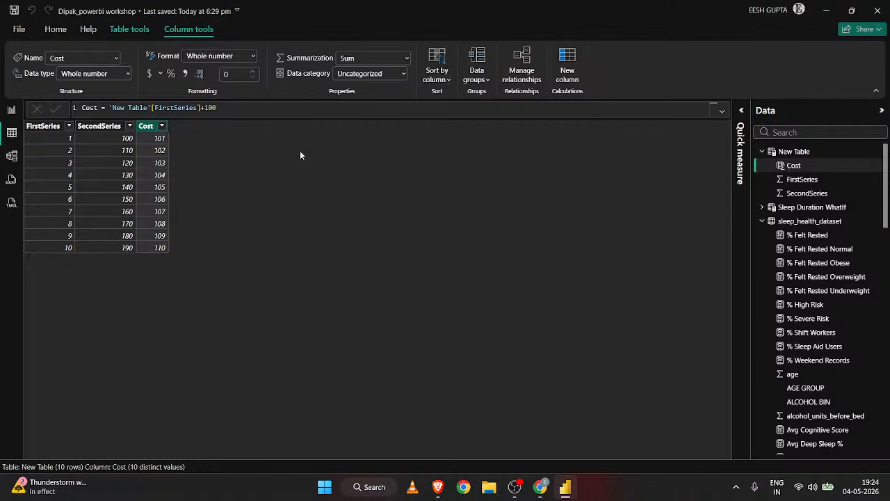
Rename the SecondSeries column of New Table as Revenue.
{"action": "left_click", "coordinate": [112, 126]}
{"action": "double_click", "coordinate": [122, 165]}
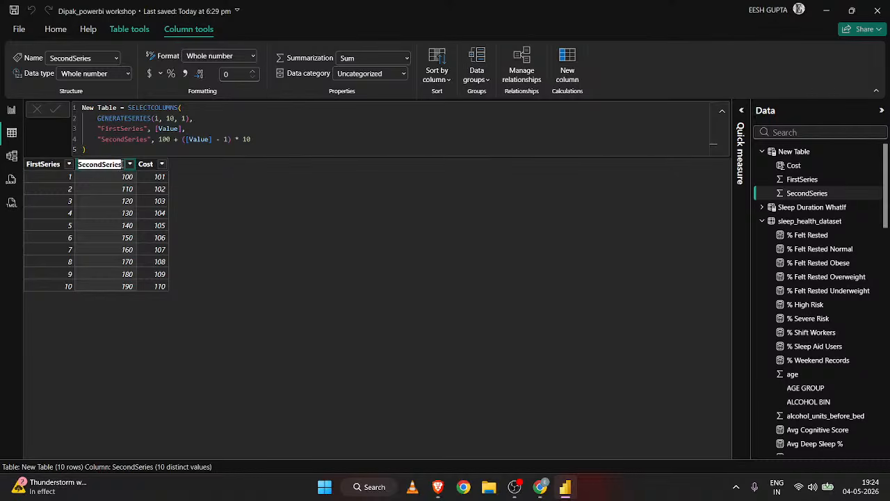
{"action": "type", "text": "Reven"}
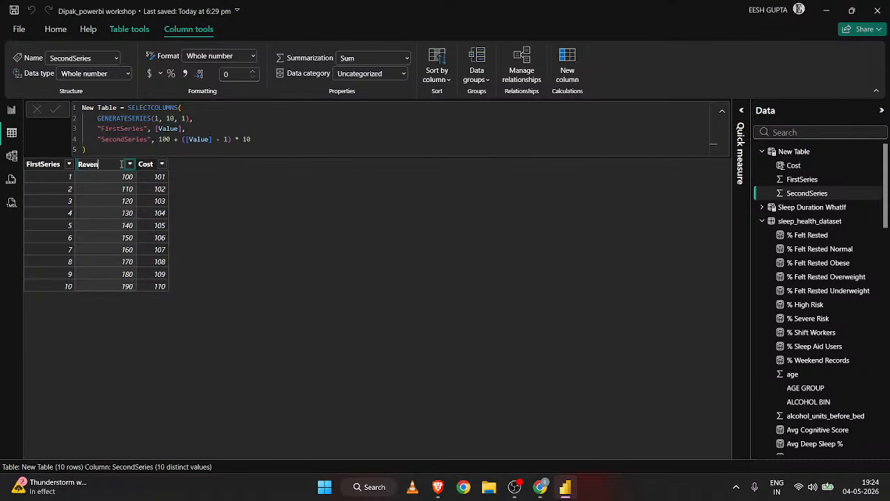
{"action": "type", "text": "ue"}
{"action": "key", "text": "Return"}
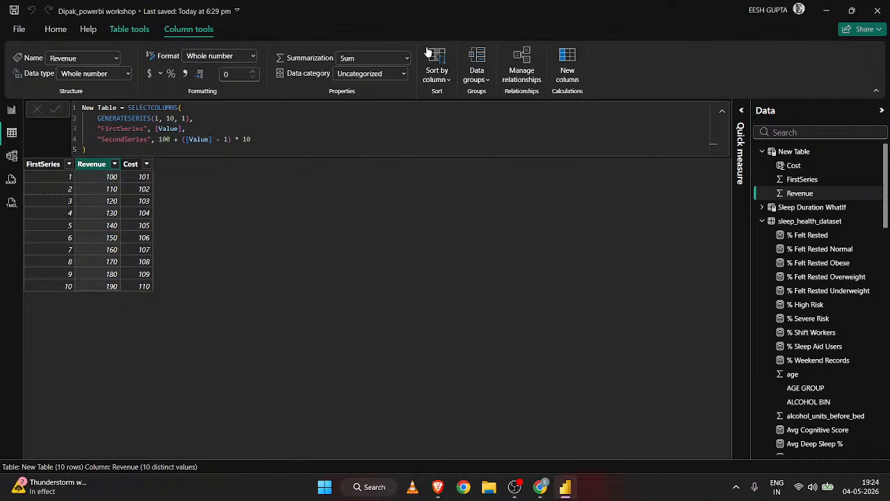
Add a calculated column to New Table with the formula Profits = 'New Table'[Revenue]-'New Table'[Cost].
{"action": "left_click", "coordinate": [140, 31]}
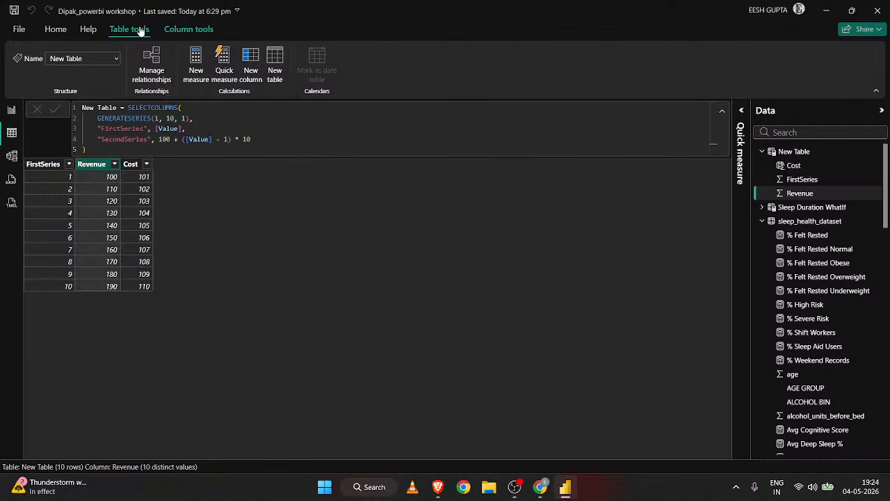
{"action": "left_click", "coordinate": [259, 81]}
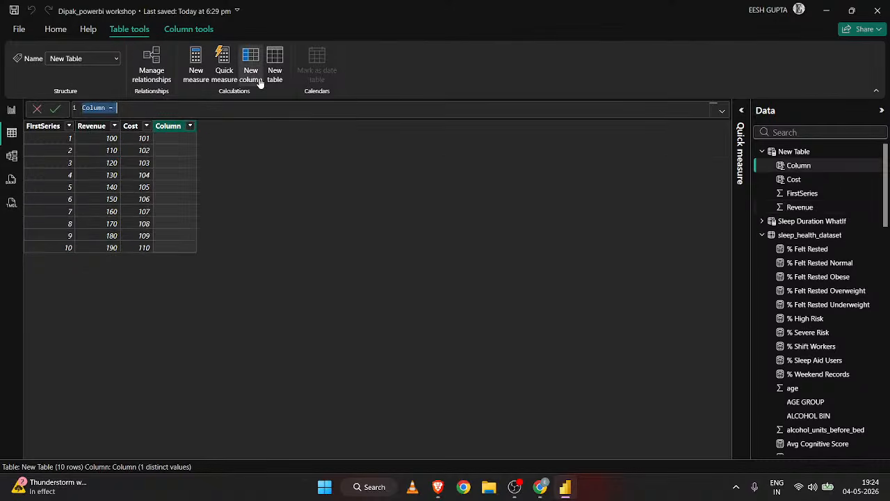
{"action": "type", "text": "Profu"}
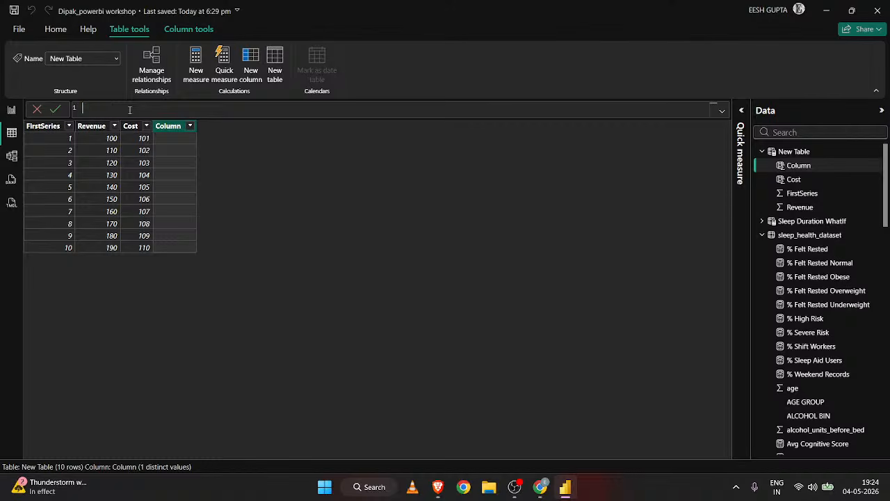
{"action": "key", "text": "BackSpace"}
{"action": "type", "text": "its = rev"}
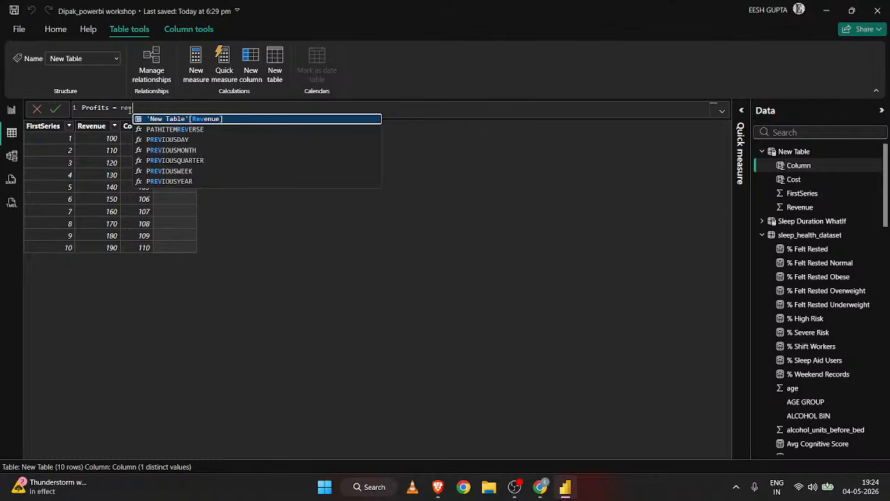
{"action": "key", "text": "Tab"}
{"action": "type", "text": "-cos"}
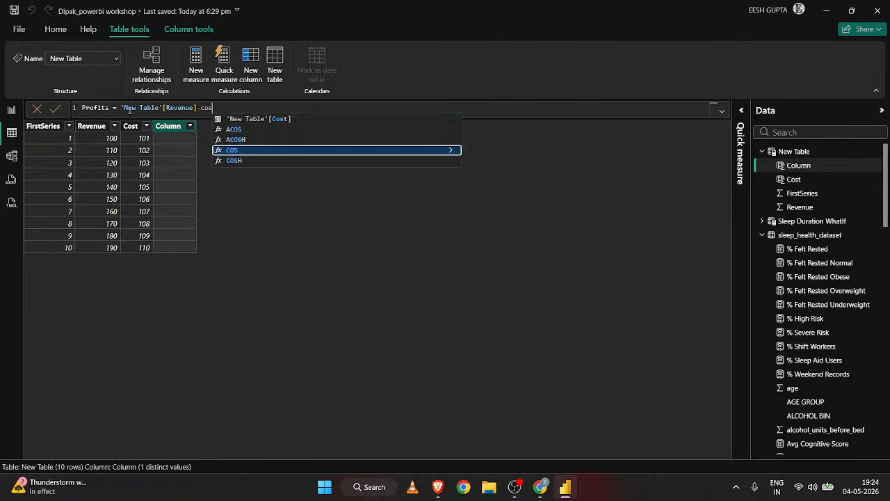
{"action": "key", "text": "Tab"}
{"action": "key", "text": "Return"}
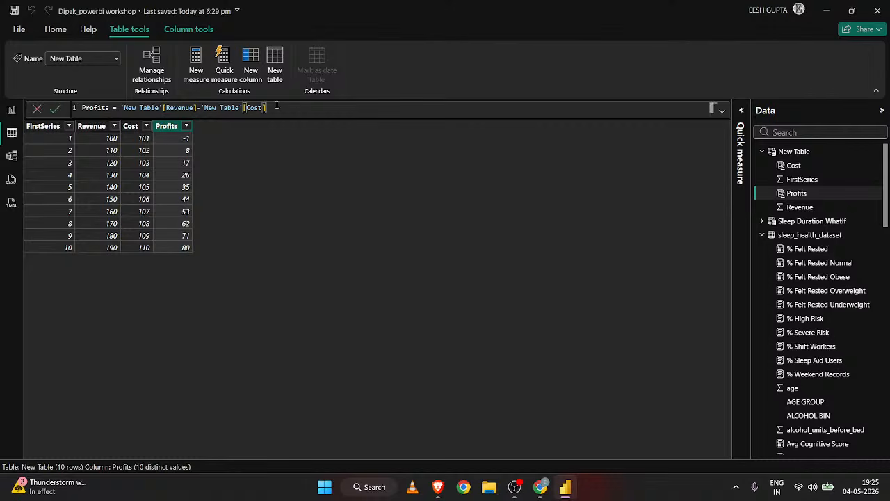
Change the Profits formula to the comparison 'New Table'[Revenue]>150.
{"action": "left_click_drag", "start_coordinate": [265, 108], "coordinate": [201, 108]}
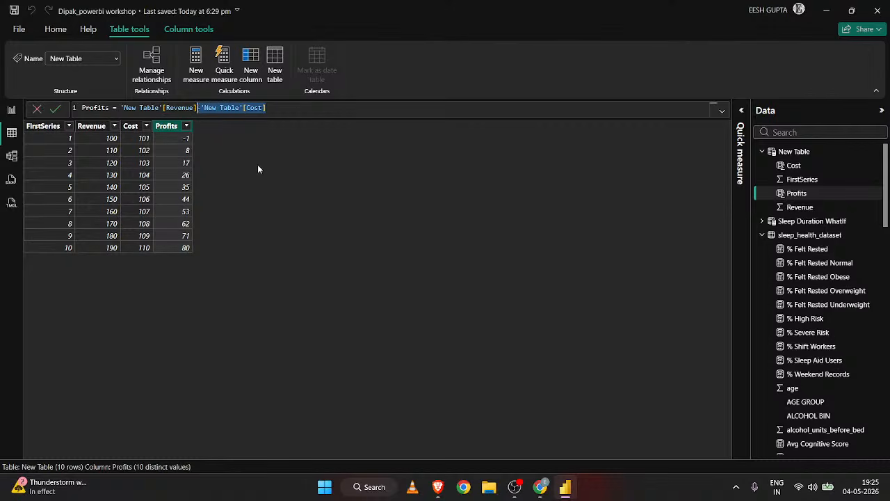
{"action": "key", "text": "Delete"}
{"action": "key", "text": "BackSpace"}
{"action": "type", "text": ">"}
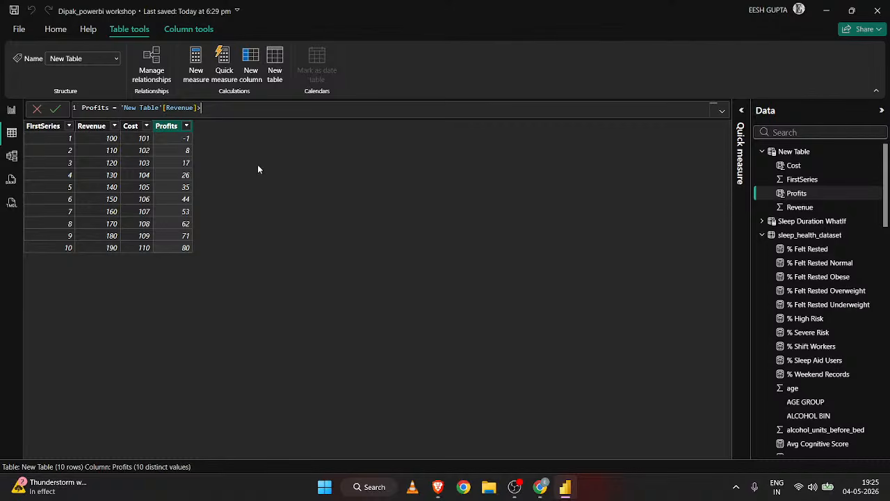
{"action": "type", "text": "150"}
{"action": "key", "text": "Return"}
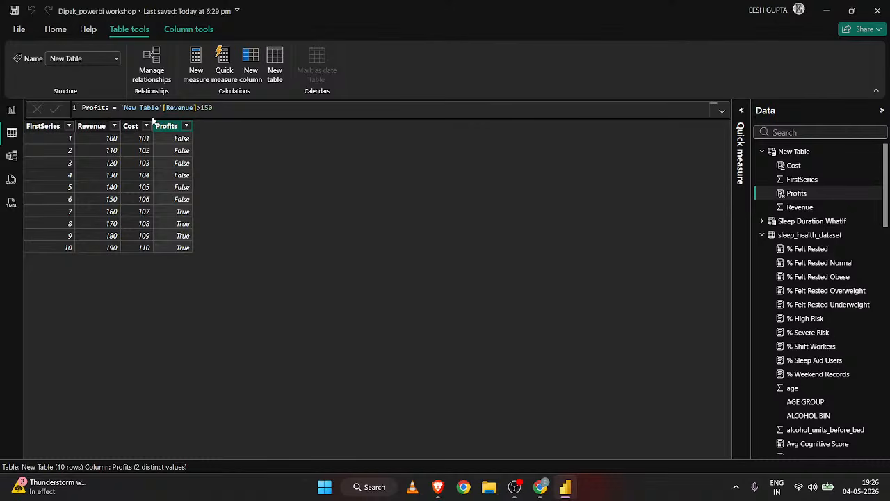
Wrap the Profits comparison in parentheses and multiply it by 1, giving ('New Table'[Revenue]>150)*1.
{"action": "left_click", "coordinate": [122, 108]}
{"action": "type", "text": "("}
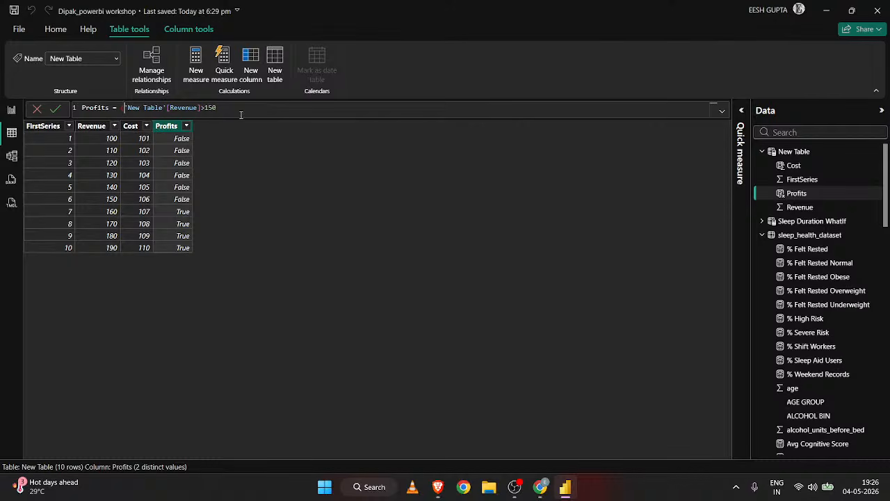
{"action": "left_click", "coordinate": [238, 114]}
{"action": "type", "text": ")*1"}
{"action": "key", "text": "Return"}
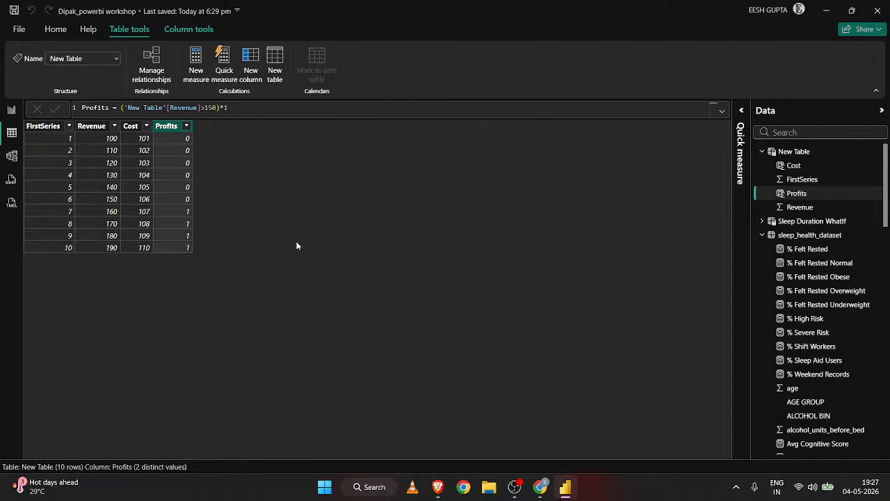
Add a calculated column to New Table with the formula Filtered Cost = 'New Table'[Cost]*'New Table'[Profits].
{"action": "left_click", "coordinate": [250, 76]}
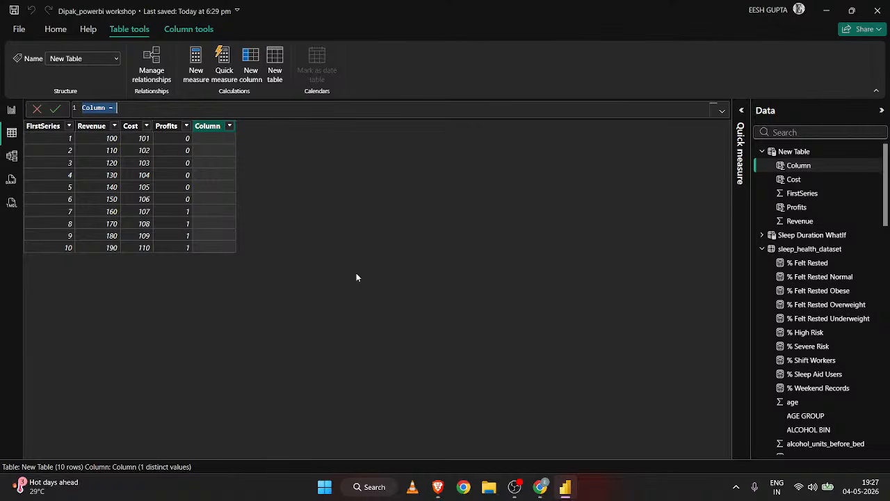
{"action": "type", "text": "Filre"}
{"action": "key", "text": "BackSpace"}
{"action": "key", "text": "BackSpace"}
{"action": "type", "text": "tered Cost = "}
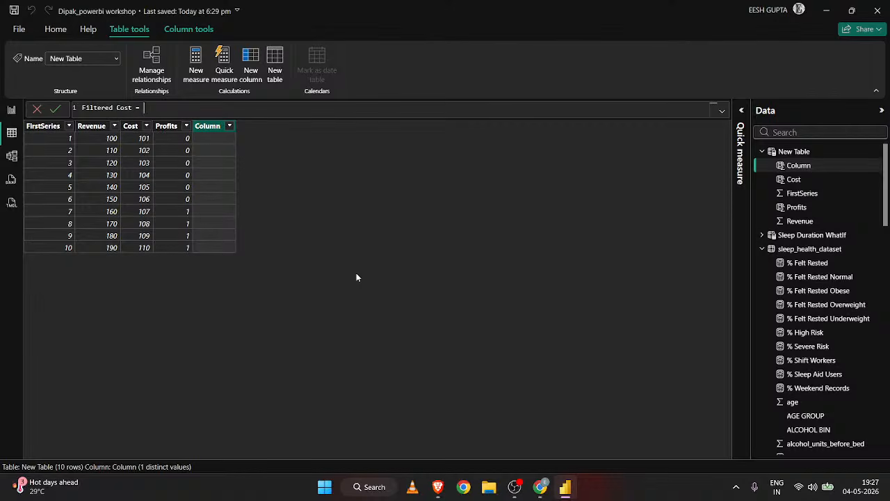
{"action": "type", "text": "Cost"}
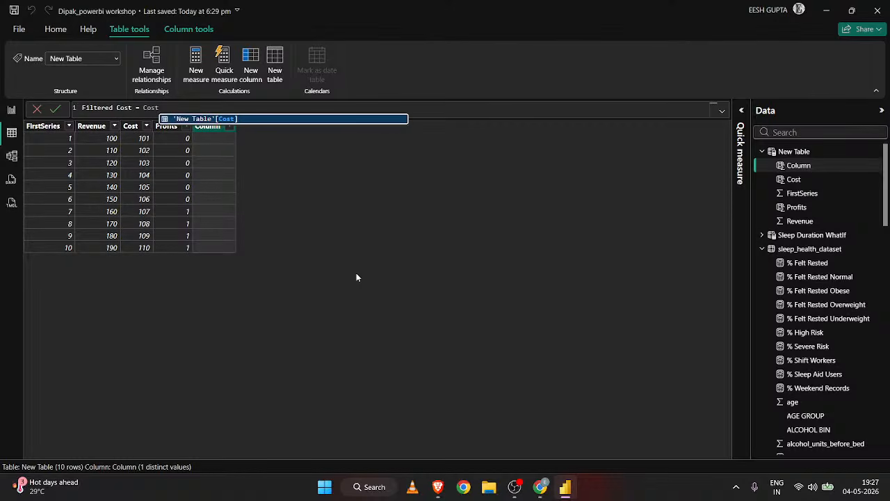
{"action": "key", "text": "Tab"}
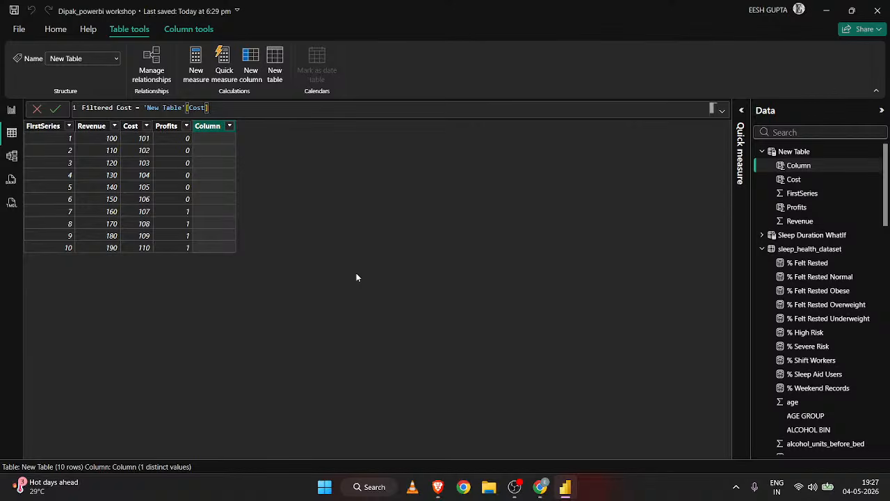
{"action": "type", "text": "*pro"}
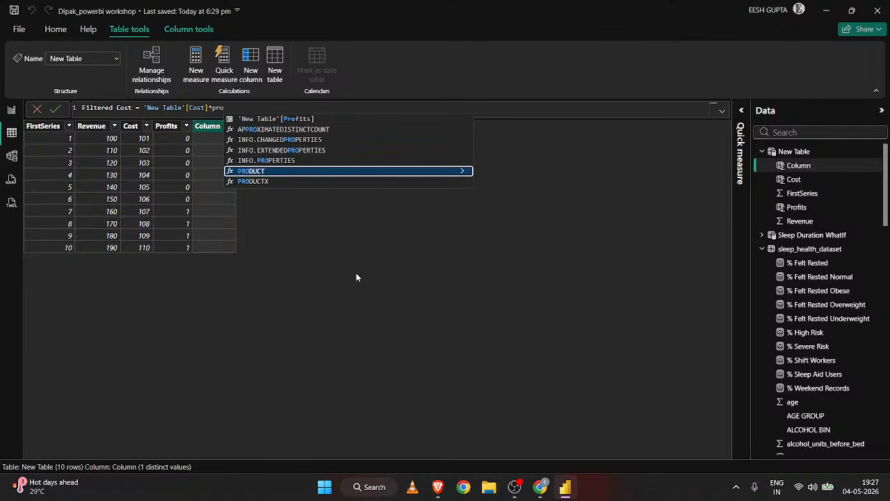
{"action": "type", "text": "fits"}
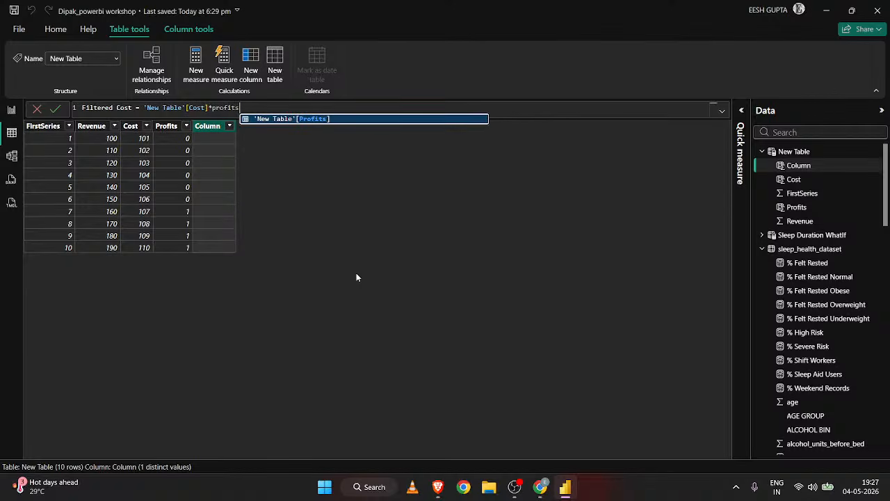
{"action": "key", "text": "Tab"}
{"action": "key", "text": "Return"}
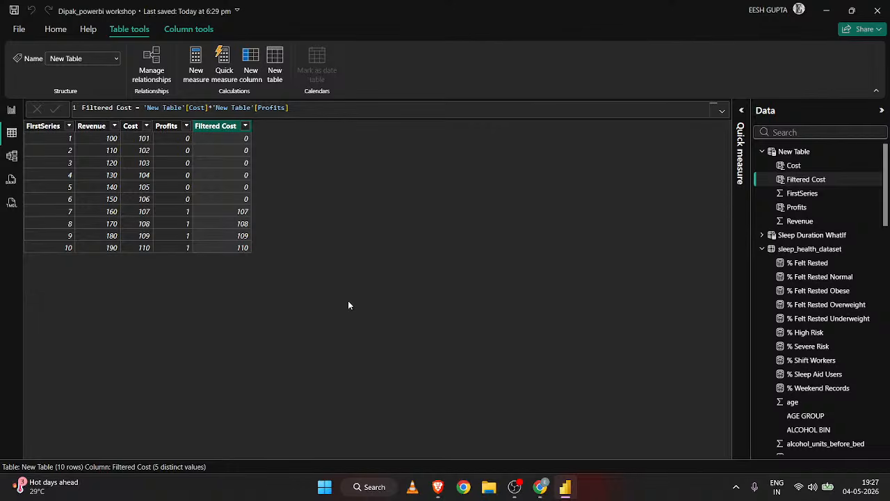
Rename the Profits column of New Table as Mask.
{"action": "left_click", "coordinate": [166, 126]}
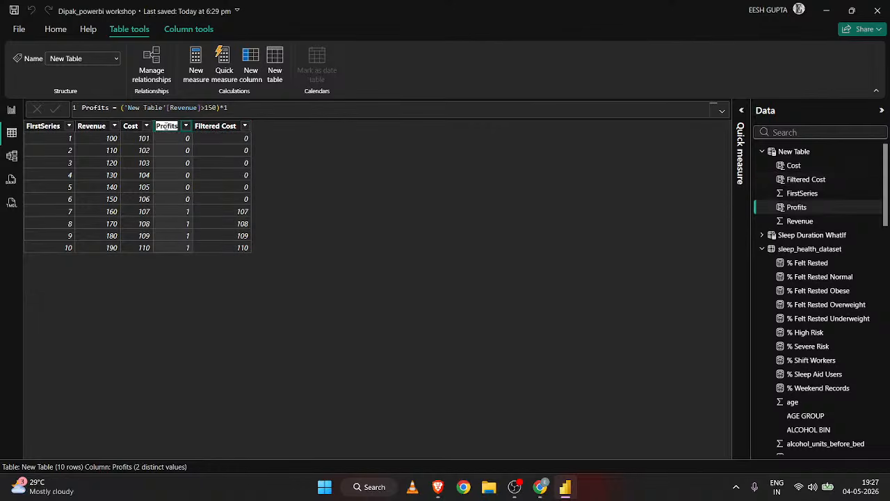
{"action": "key", "text": "BackSpace"}
{"action": "type", "text": "Mask"}
{"action": "key", "text": "Return"}
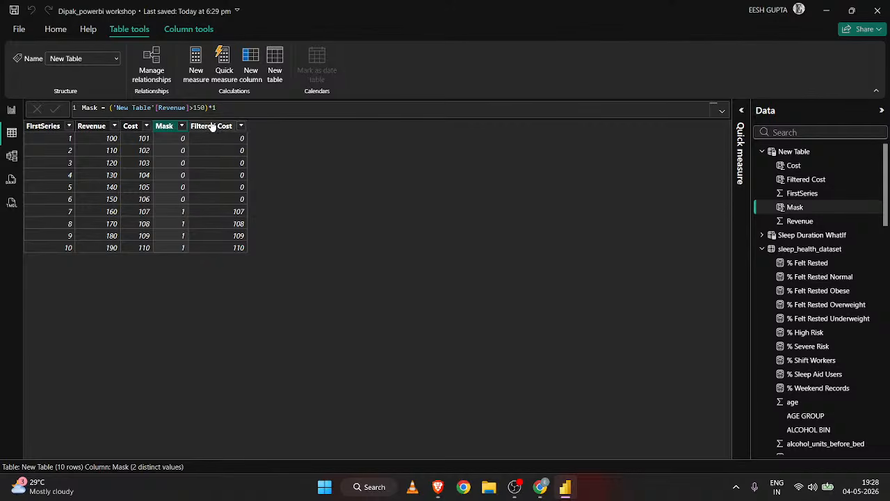
Clear the expression after the equals sign in the Mask column's formula and commit the empty formula.
{"action": "left_click_drag", "start_coordinate": [219, 108], "coordinate": [109, 107]}
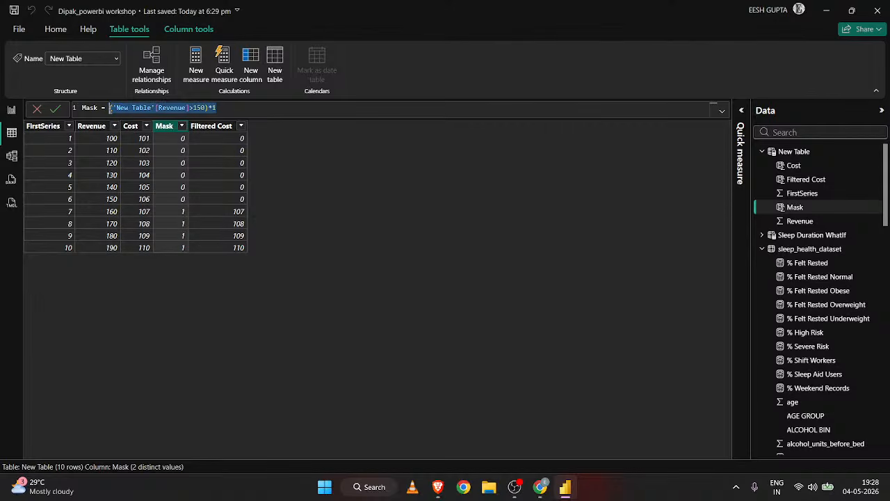
{"action": "key", "text": "BackSpace"}
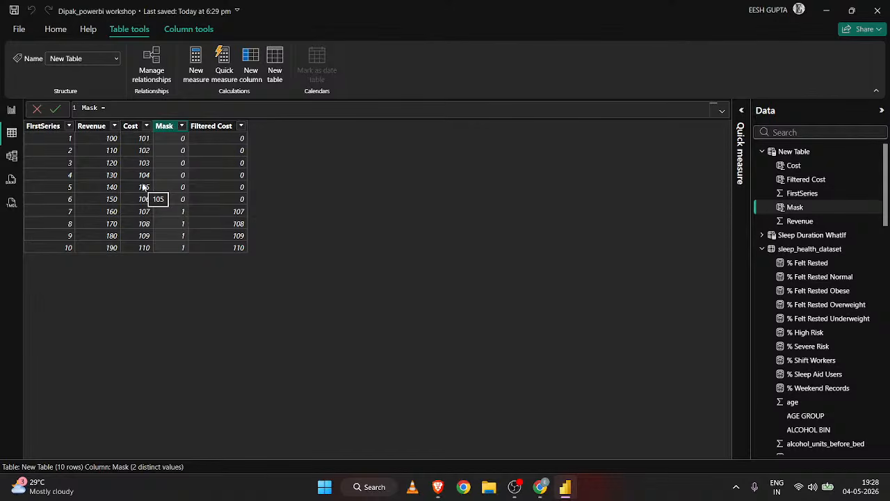
{"action": "left_click", "coordinate": [169, 128]}
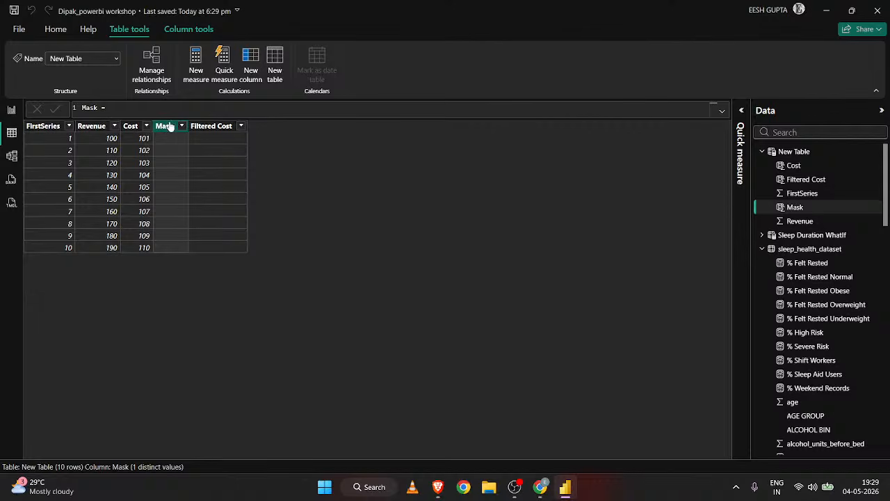
{"action": "left_click", "coordinate": [130, 105]}
Wrap the Cost column's formula in parentheses and multiply it by 1.1, giving ('New Table'[FirstSeries]+100)*1.1.
{"action": "left_click", "coordinate": [129, 126]}
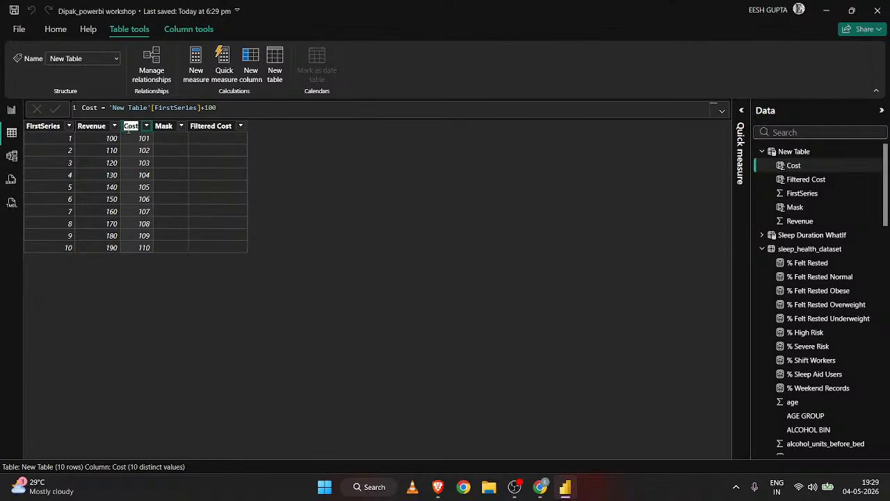
{"action": "left_click", "coordinate": [228, 108]}
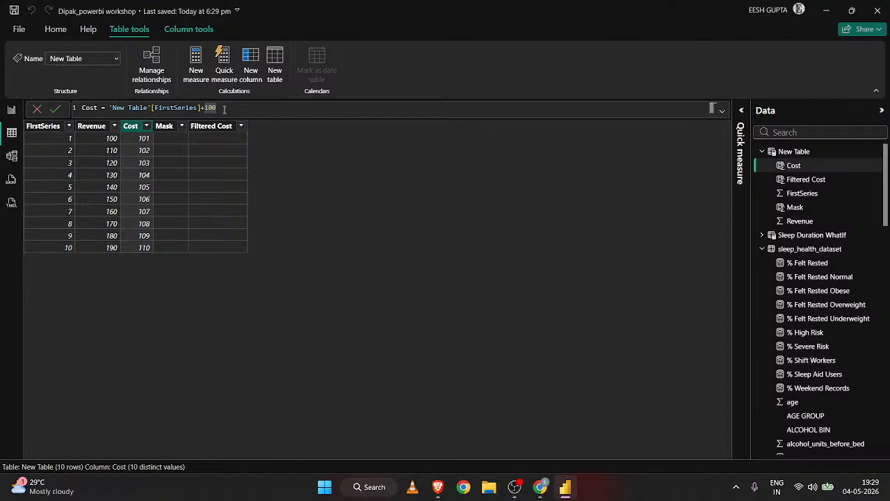
{"action": "type", "text": ","}
{"action": "left_click", "coordinate": [110, 108]}
{"action": "type", "text": "("}
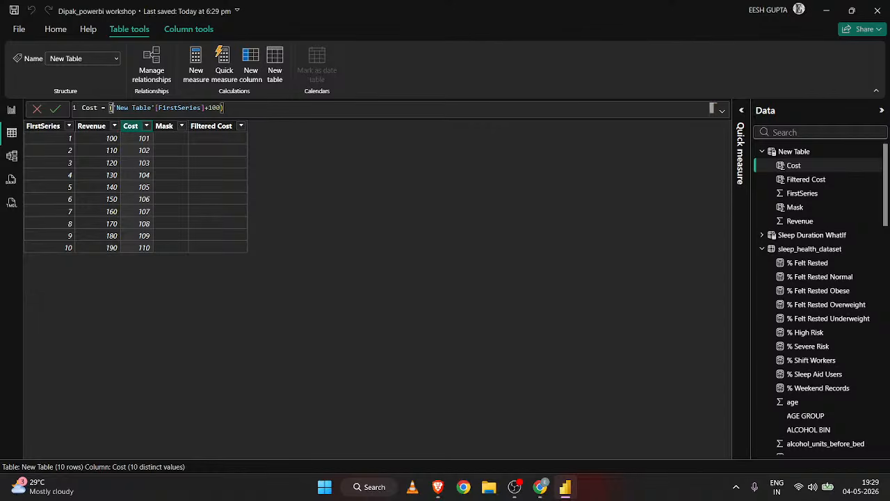
{"action": "left_click", "coordinate": [234, 103]}
{"action": "type", "text": "*1.0"}
{"action": "key", "text": "BackSpace"}
{"action": "type", "text": "1"}
{"action": "key", "text": "Return"}
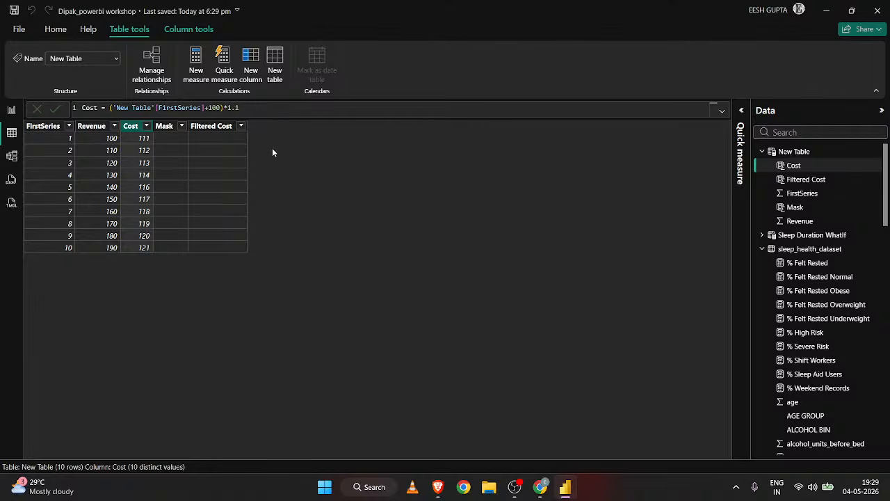
Set the multiplier in the Cost column's formula to 1.21.
{"action": "left_click", "coordinate": [250, 112]}
{"action": "key", "text": "BackSpace"}
{"action": "type", "text": "21"}
{"action": "key", "text": "Return"}
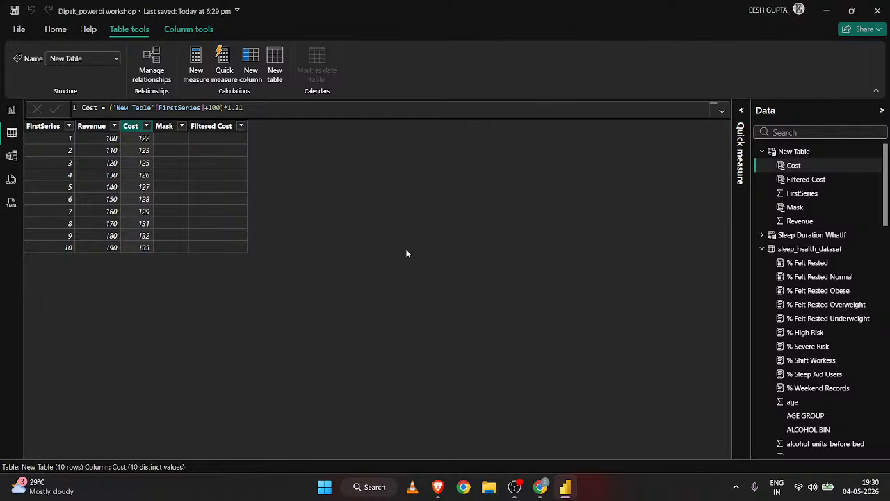
Define the Mask column with the formula IF('New Table'[Revenue]>150, TRUE(), false()).
{"action": "left_click", "coordinate": [165, 126]}
{"action": "left_click", "coordinate": [138, 110]}
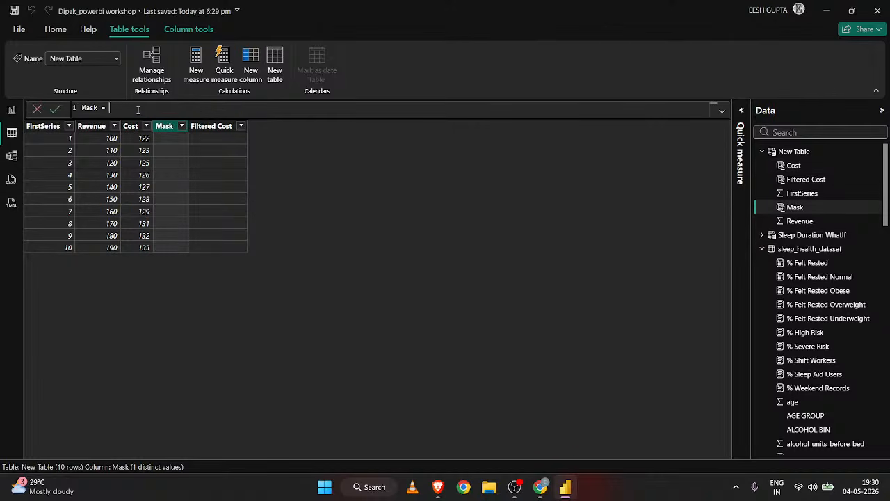
{"action": "type", "text": "IF("}
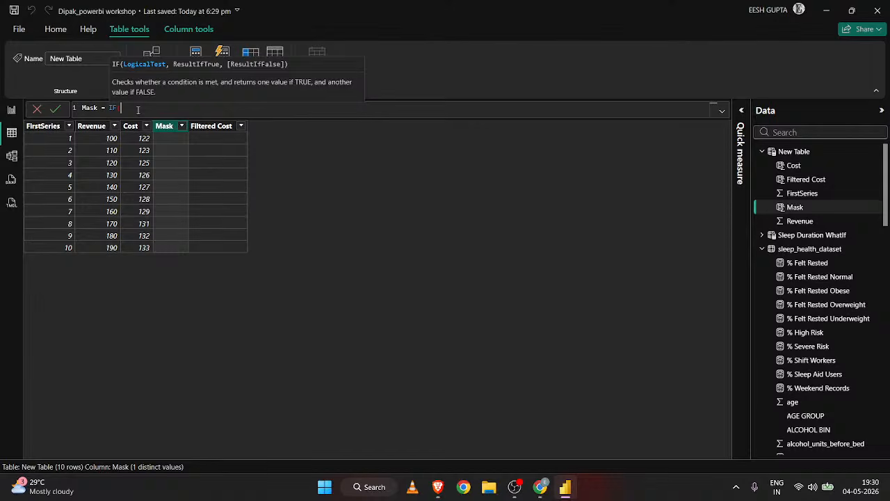
{"action": "type", "text": "reve"}
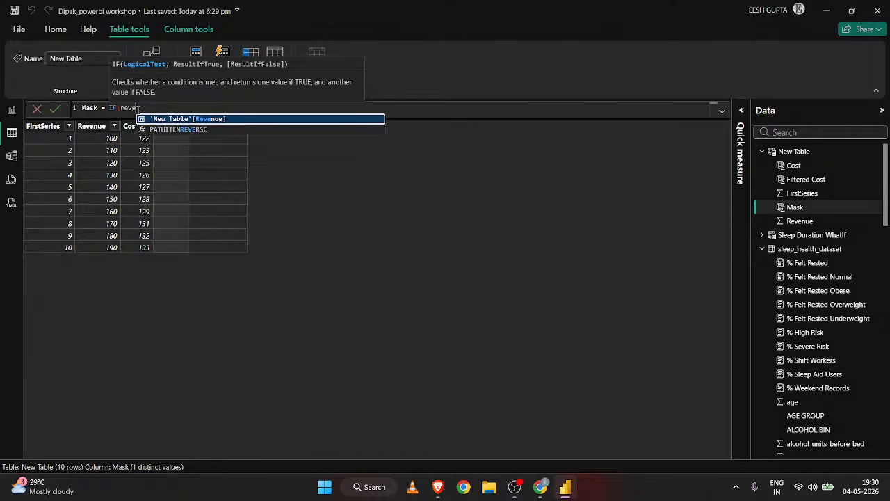
{"action": "key", "text": "Tab"}
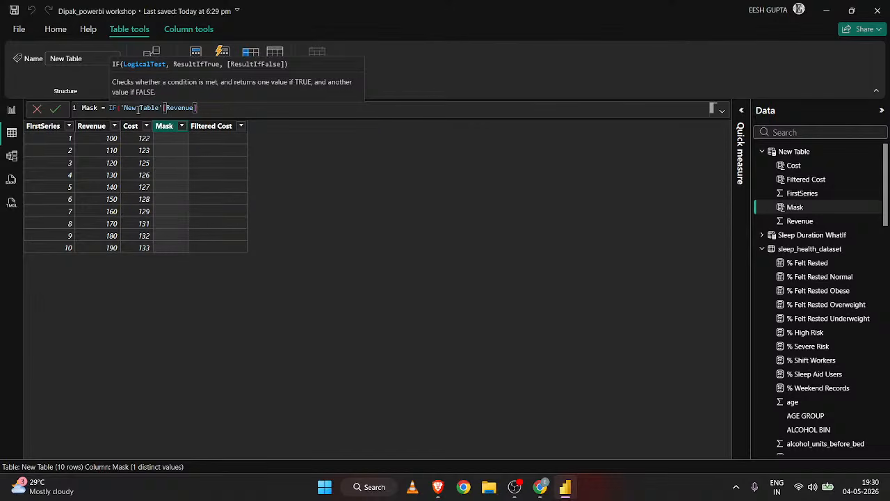
{"action": "type", "text": ">150, f"}
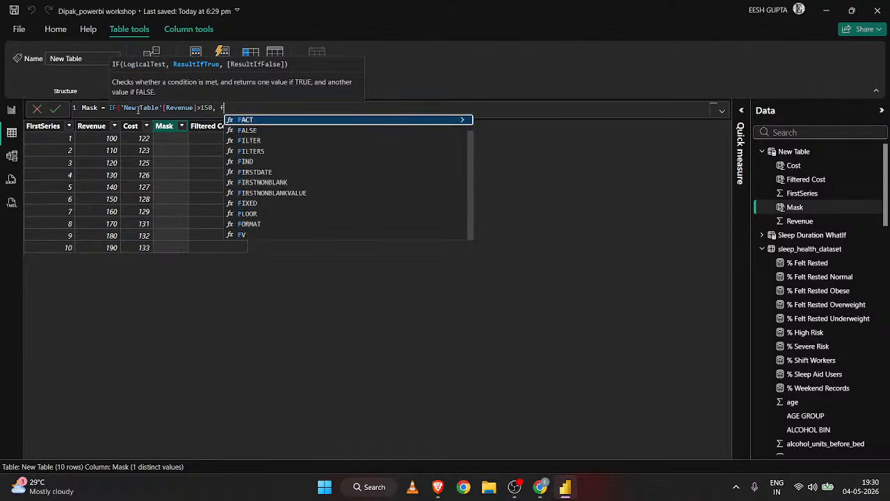
{"action": "key", "text": "BackSpace"}
{"action": "type", "text": "tru"}
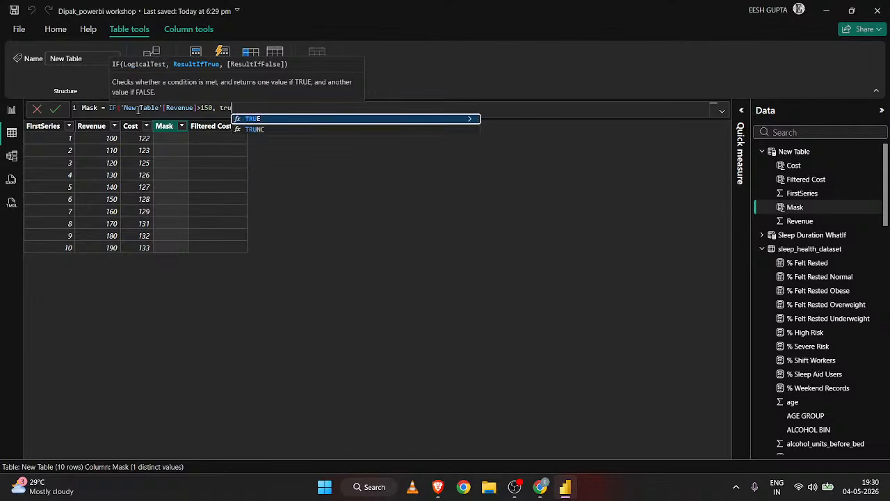
{"action": "key", "text": "Tab"}
{"action": "type", "text": "), "}
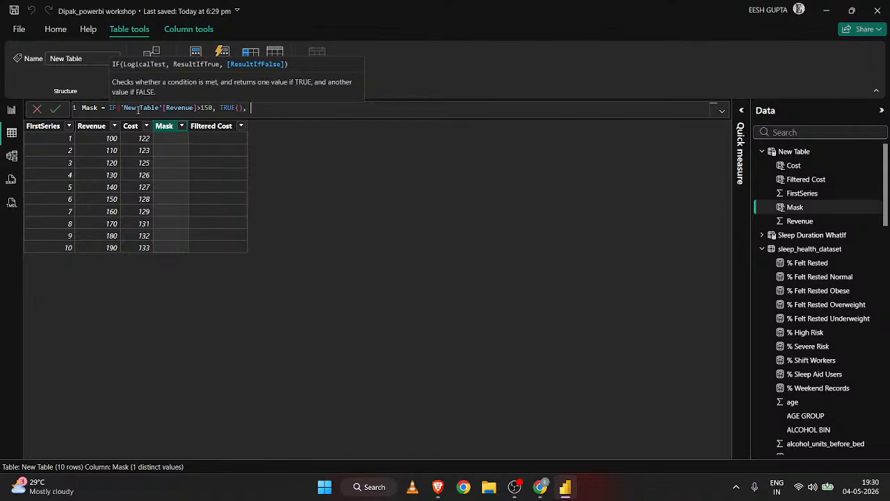
{"action": "type", "text": "f"}
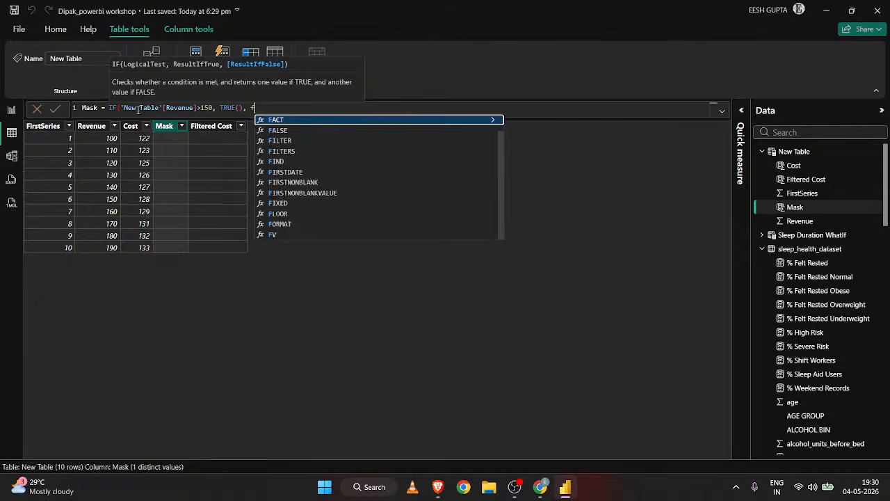
{"action": "type", "text": "alse"}
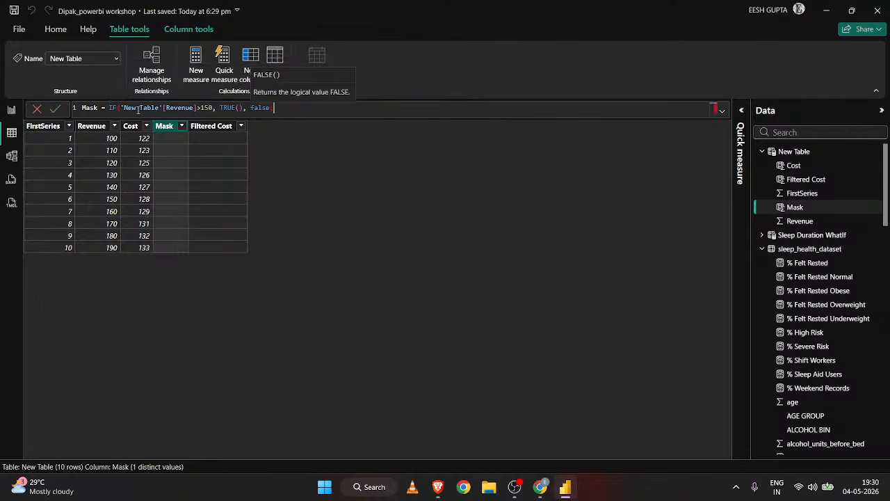
{"action": "type", "text": "("}
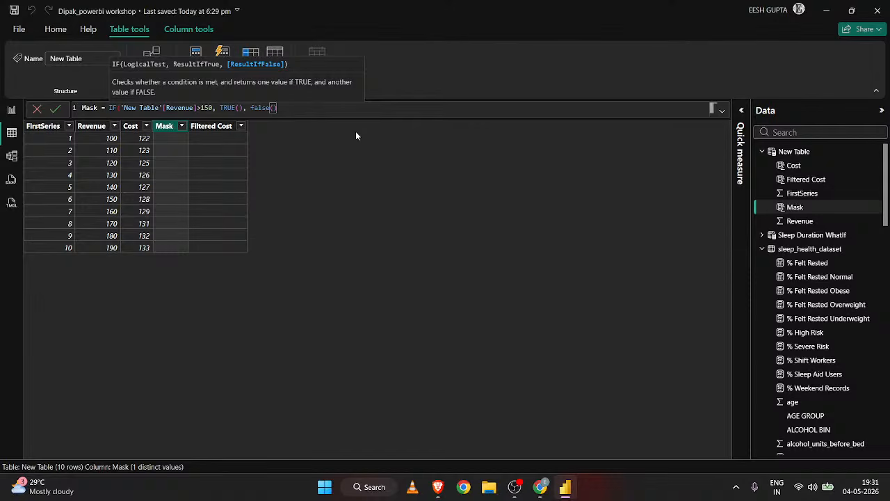
{"action": "type", "text": ")"}
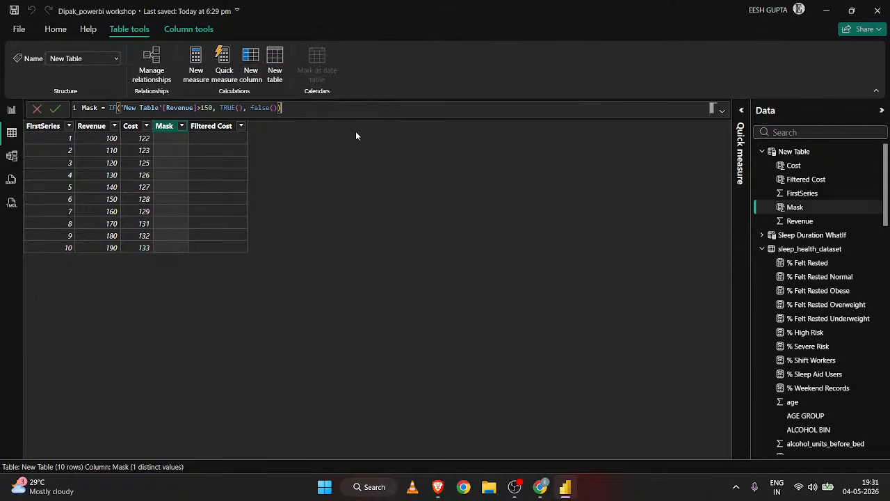
{"action": "key", "text": "Return"}
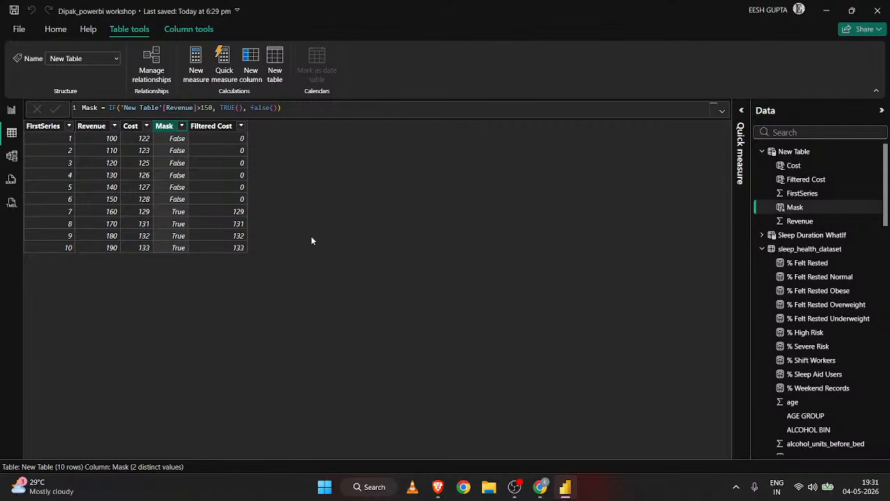
{"action": "left_click", "coordinate": [294, 108]}
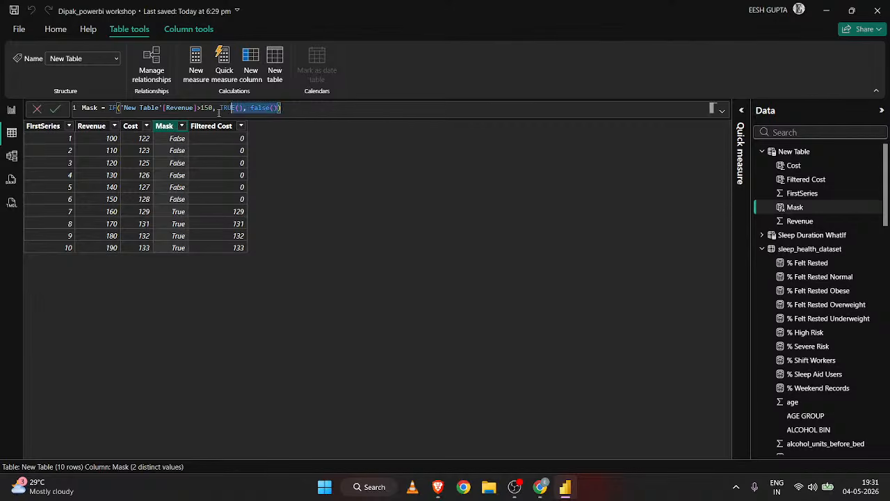
{"action": "left_click_drag", "start_coordinate": [75, 117], "coordinate": [287, 112]}
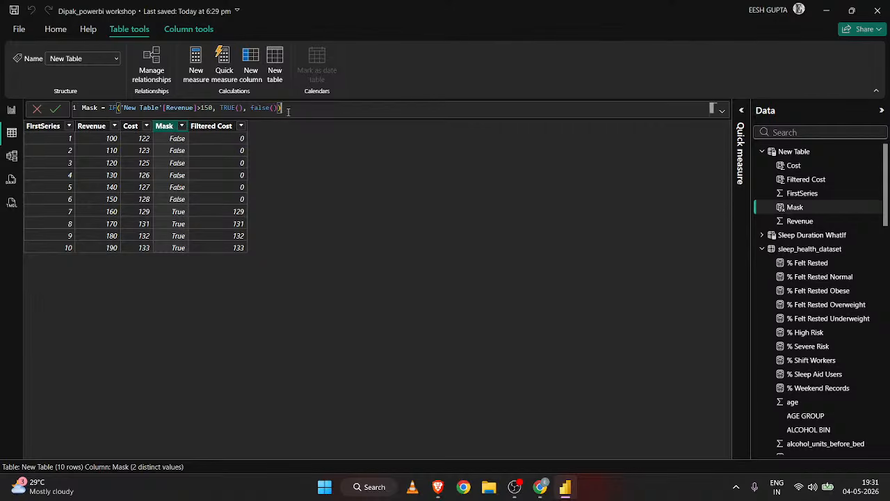
{"action": "left_click", "coordinate": [197, 70]}
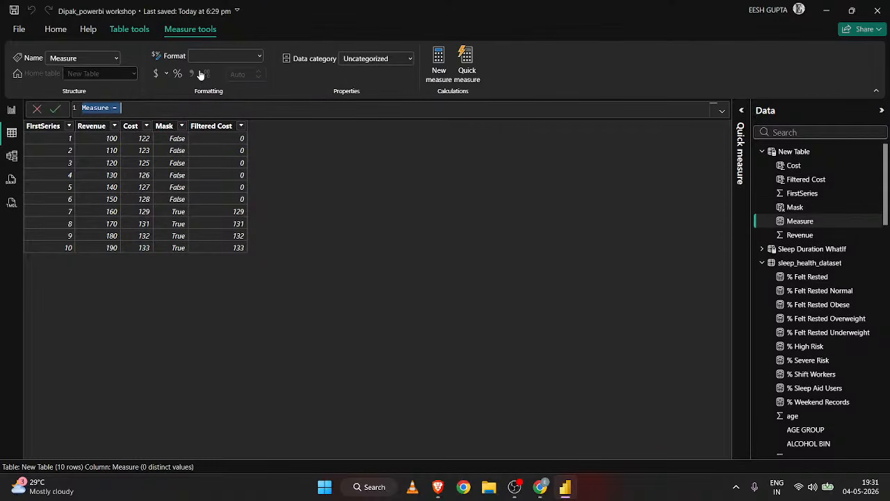
{"action": "left_click", "coordinate": [119, 34]}
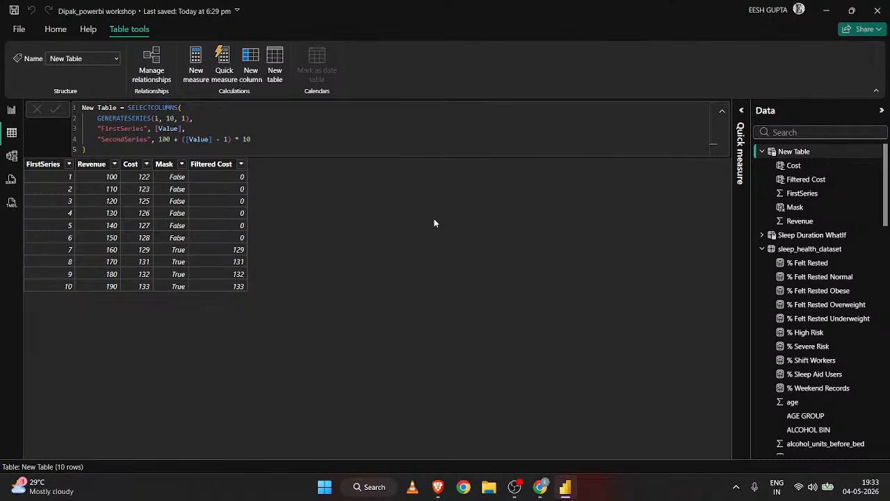
Create a measure in New Table with the formula Average Revenue = AVERAGE('New Table'[Revenue]).
{"action": "left_click", "coordinate": [197, 62]}
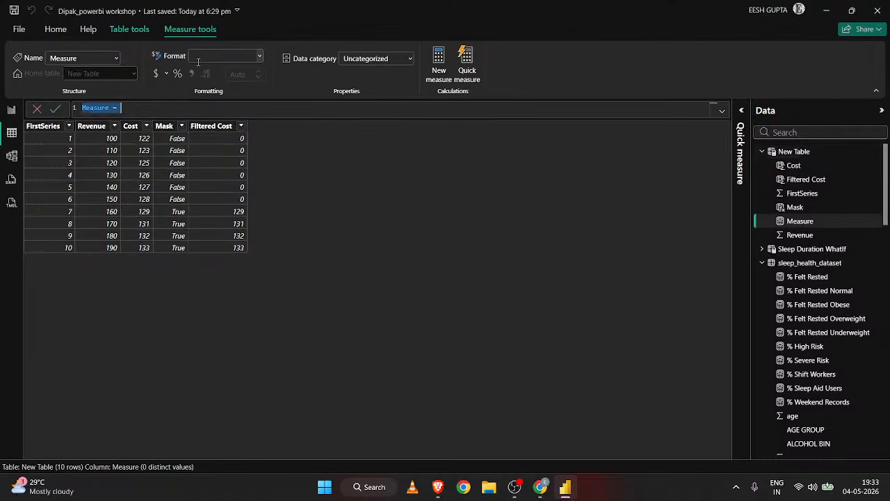
{"action": "left_click", "coordinate": [137, 109]}
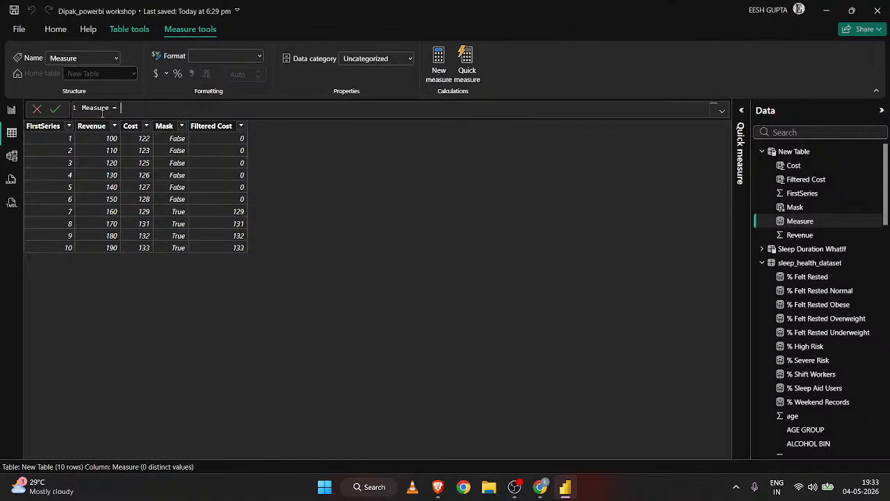
{"action": "left_click_drag", "start_coordinate": [110, 110], "coordinate": [61, 111]}
{"action": "type", "text": "Average"}
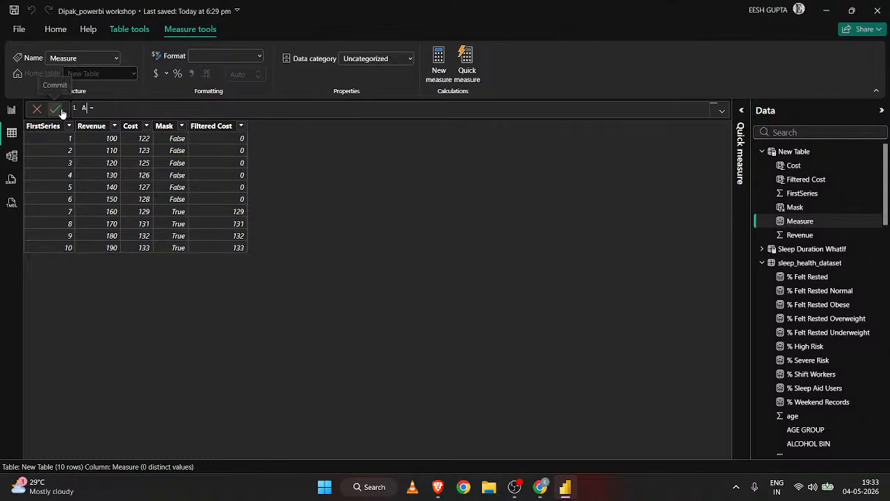
{"action": "type", "text": " Revenue"}
{"action": "left_click", "coordinate": [174, 107]}
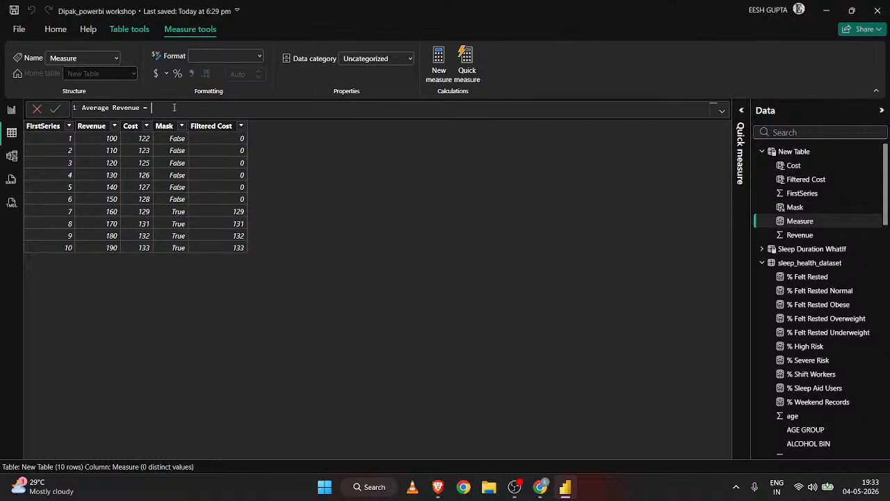
{"action": "type", "text": "Ave"}
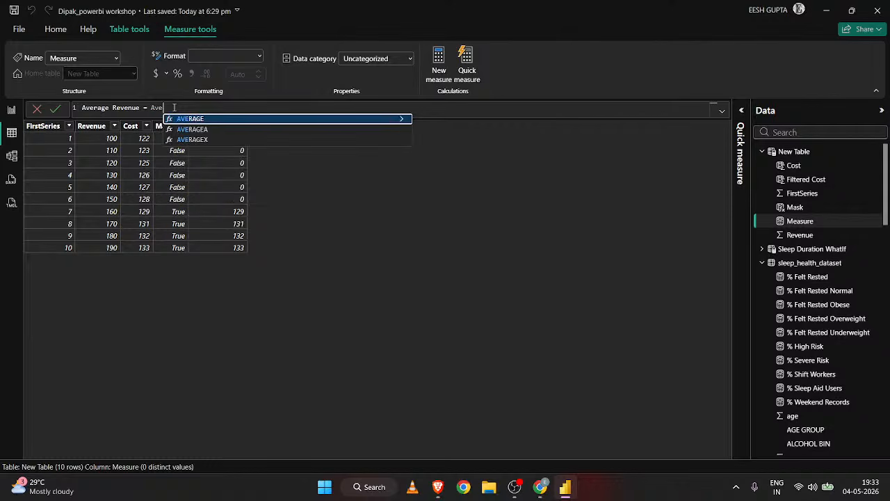
{"action": "key", "text": "Tab"}
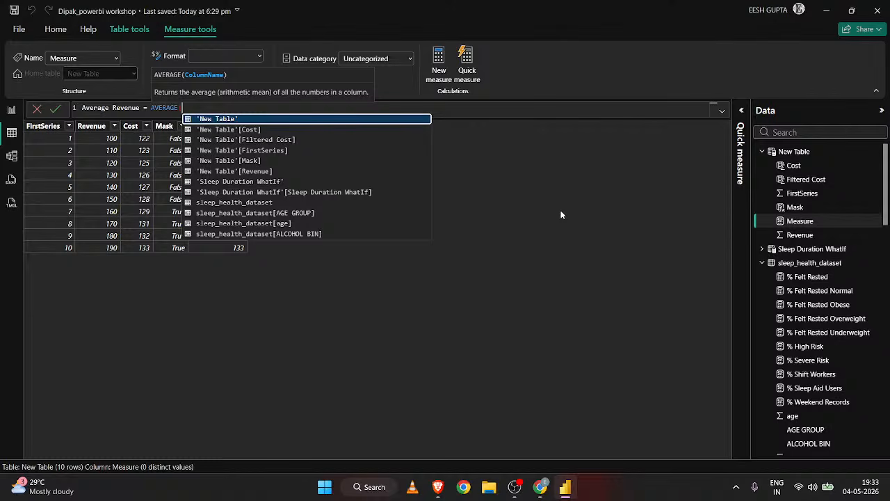
{"action": "type", "text": "'New Table'[Revenue]"}
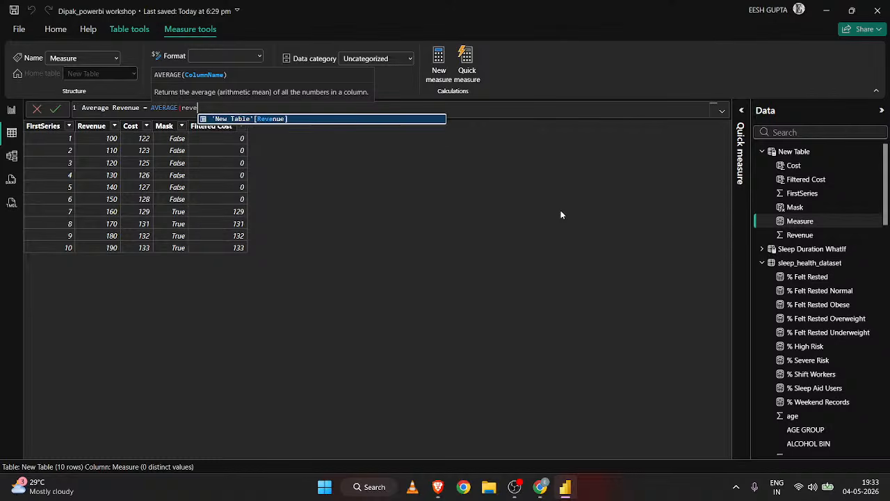
{"action": "key", "text": "Tab"}
{"action": "type", "text": ")"}
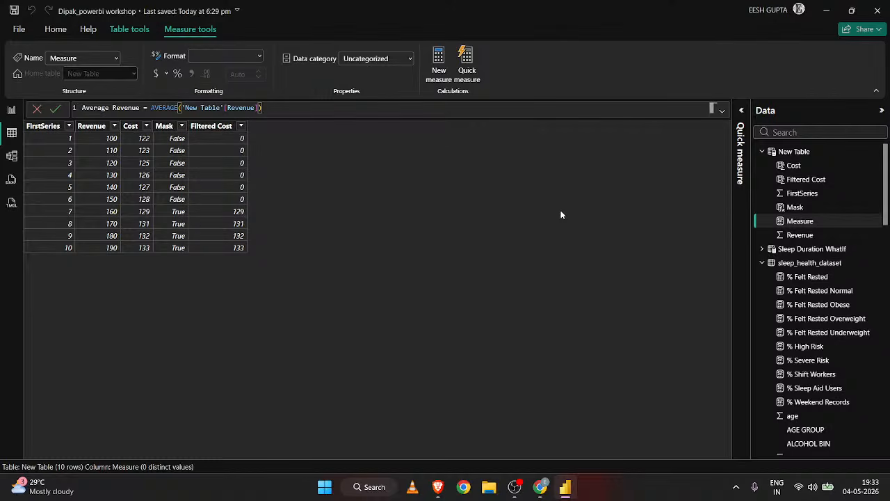
{"action": "key", "text": "Return"}
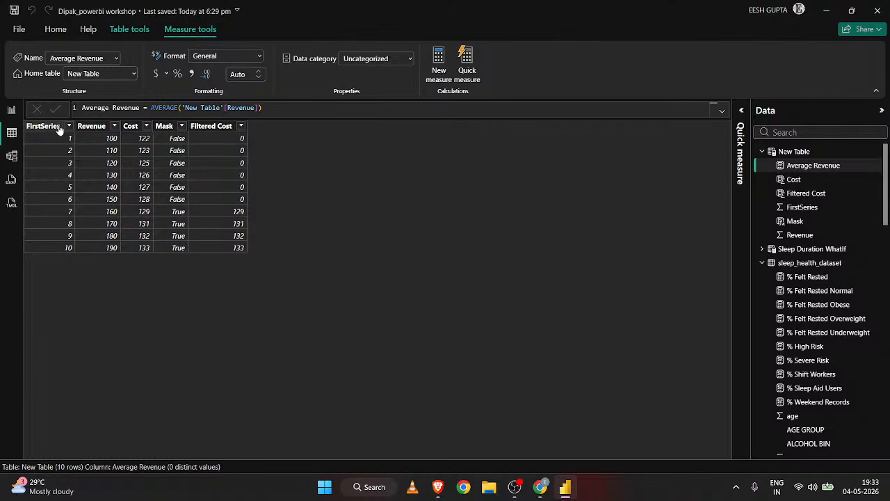
Add a card visual showing the Average Revenue measure on Page 6 of the report, placed beside the map visual and enlarged upward.
{"action": "left_click", "coordinate": [12, 110]}
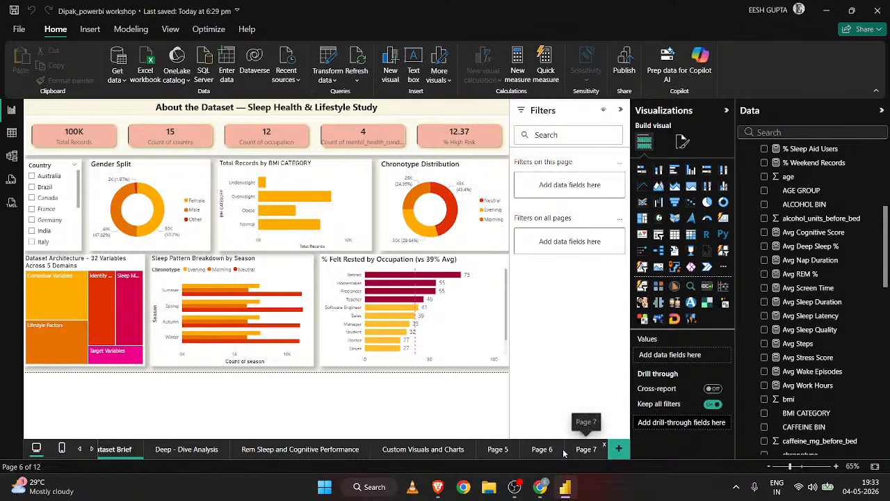
{"action": "left_click", "coordinate": [541, 449]}
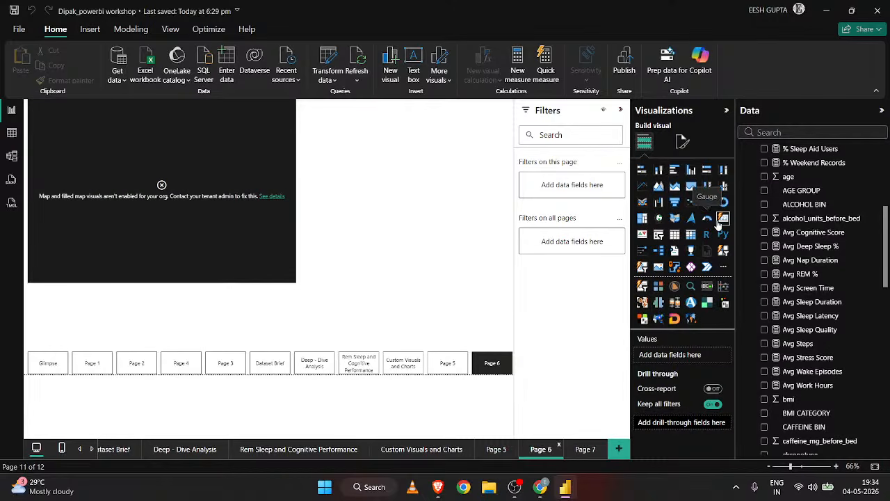
{"action": "left_click", "coordinate": [721, 219]}
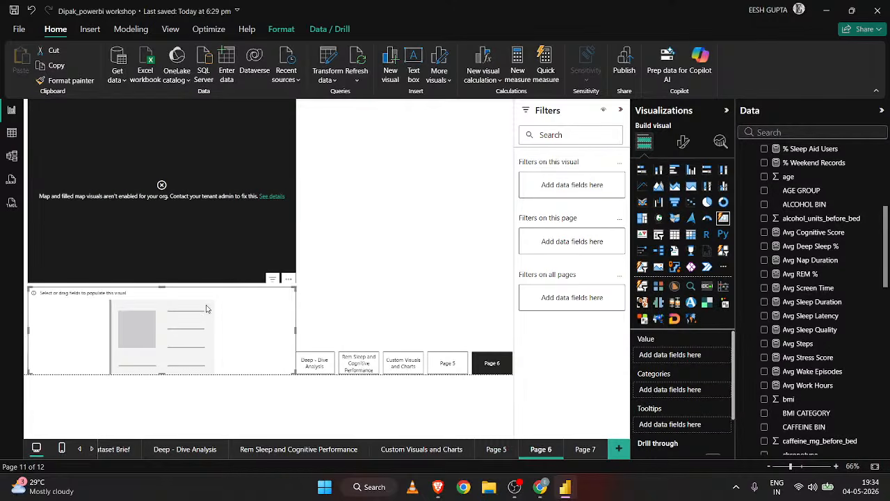
{"action": "left_click_drag", "start_coordinate": [201, 320], "coordinate": [420, 181]}
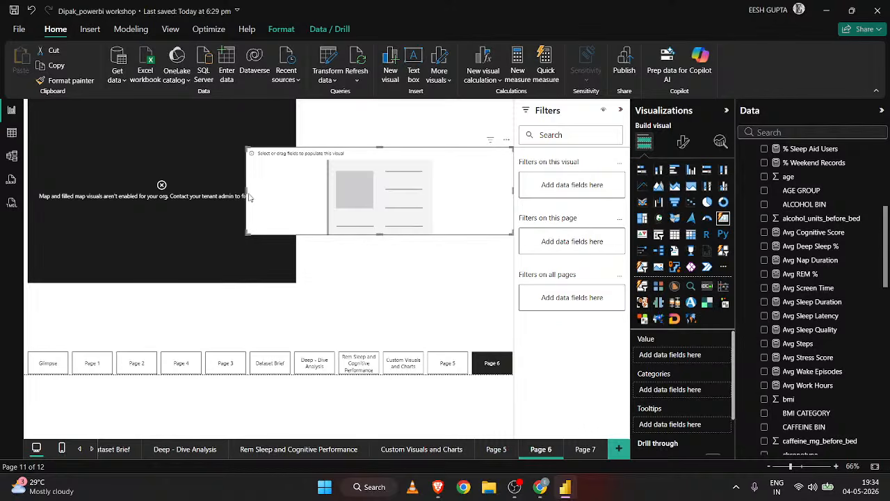
{"action": "left_click_drag", "start_coordinate": [246, 189], "coordinate": [334, 188]}
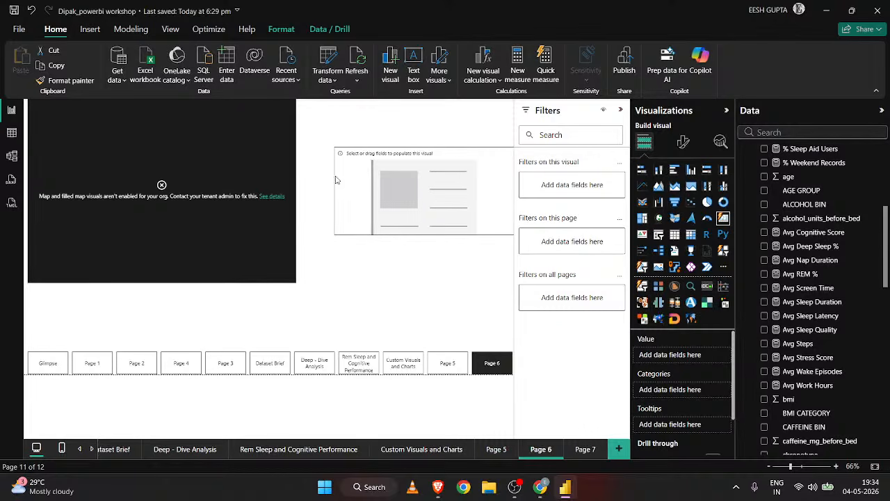
{"action": "left_click_drag", "start_coordinate": [422, 152], "coordinate": [419, 116]}
{"action": "scroll", "coordinate": [793, 223], "scroll_direction": "up", "scroll_amount": 5}
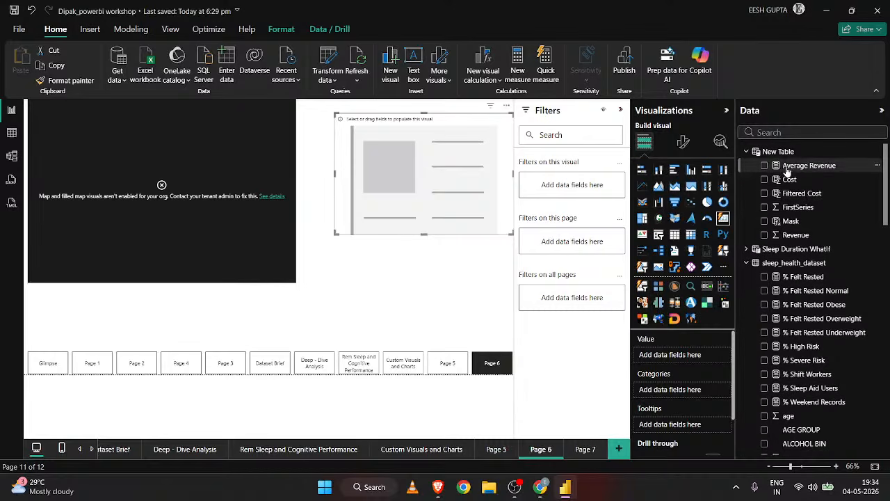
{"action": "left_click_drag", "start_coordinate": [796, 165], "coordinate": [459, 199]}
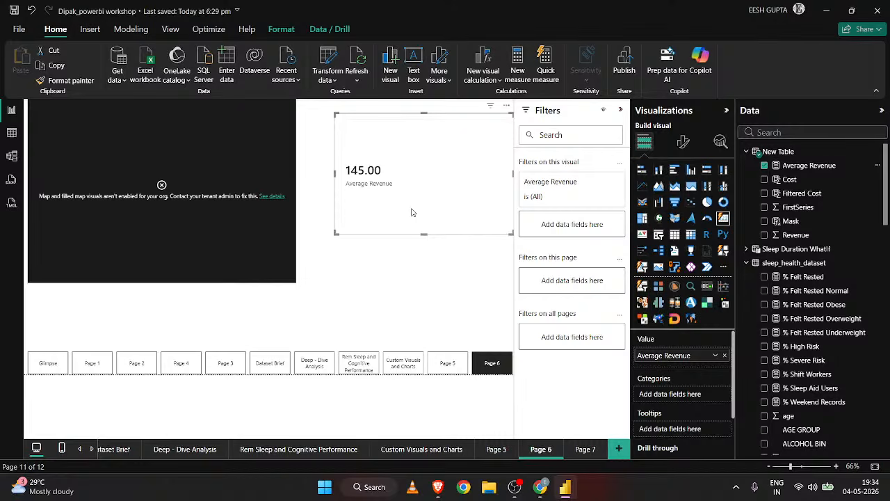
Replace the AVERAGE function in the Average Revenue measure's formula with SUM.
{"action": "left_click", "coordinate": [12, 132]}
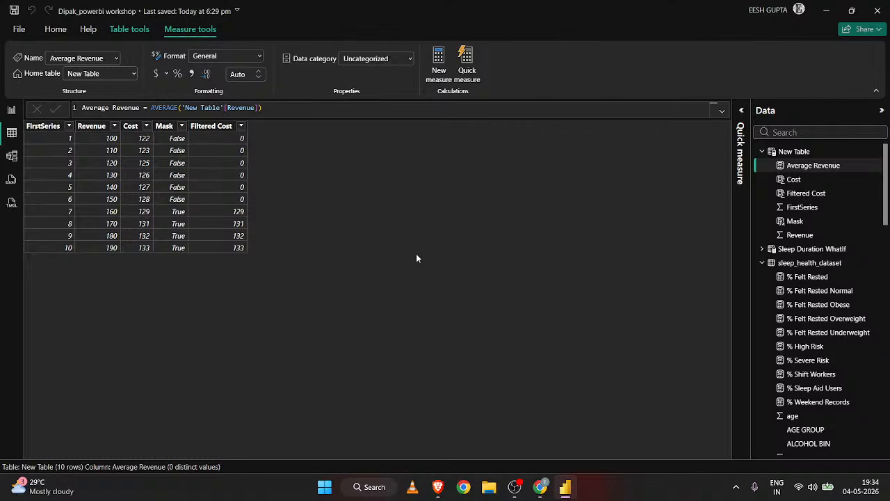
{"action": "double_click", "coordinate": [175, 108]}
{"action": "type", "text": "A"}
{"action": "key", "text": "BackSpace"}
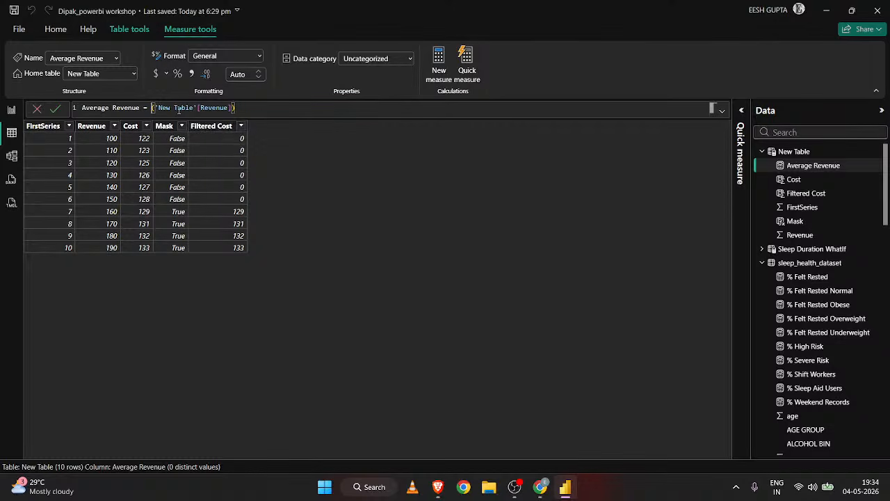
{"action": "type", "text": "SUM"}
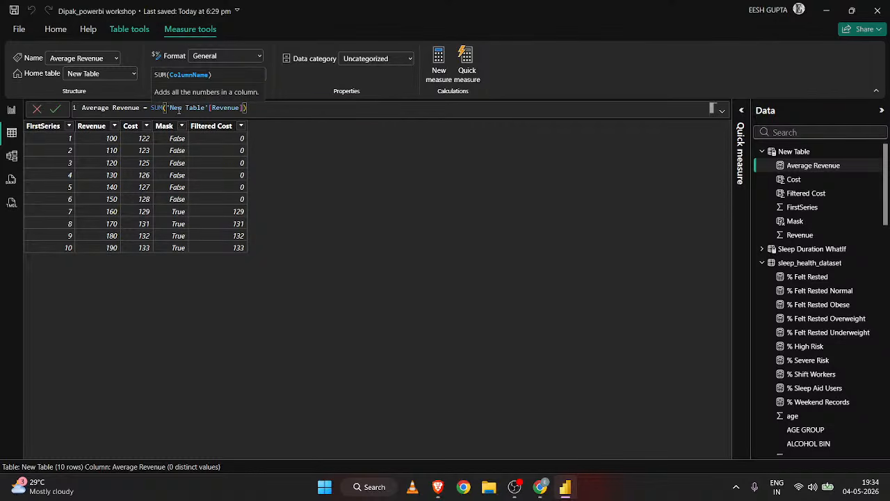
{"action": "key", "text": "Return"}
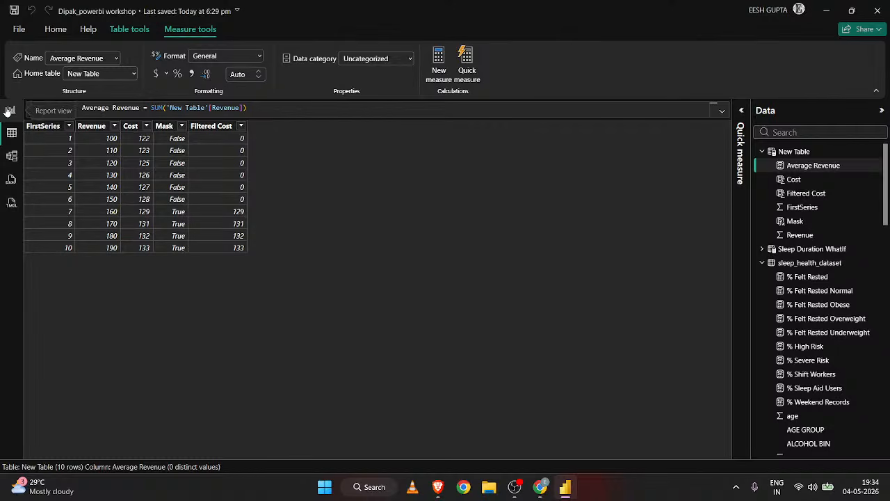
Rename the Average Revenue measure to Sum Revenue in its formula and check its card on the report page.
{"action": "left_click_drag", "start_coordinate": [111, 108], "coordinate": [75, 109]}
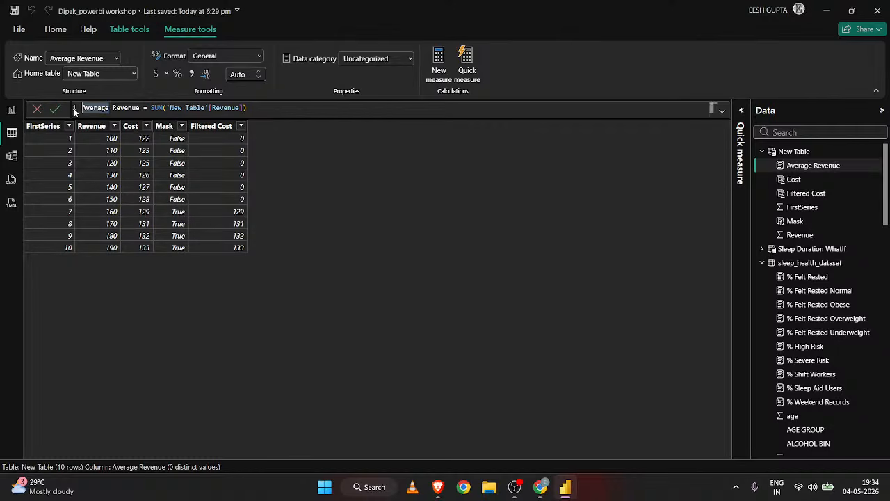
{"action": "key", "text": "BackSpace"}
{"action": "type", "text": "Sum"}
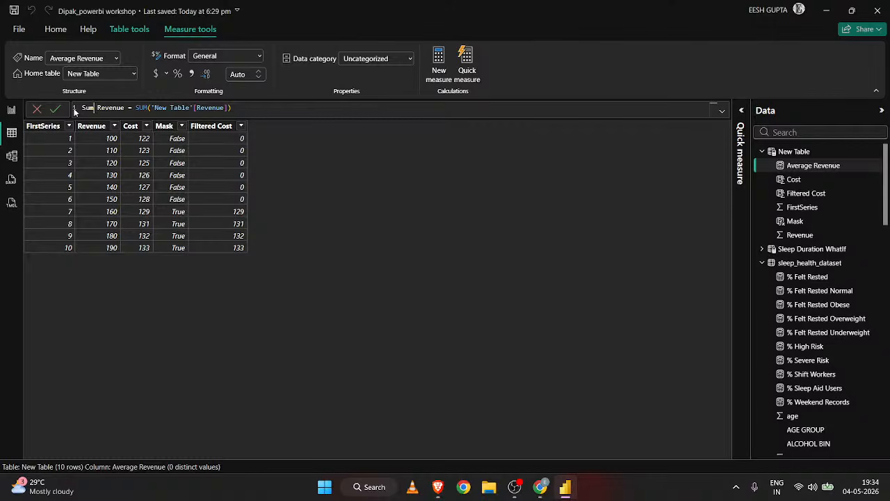
{"action": "key", "text": "Return"}
{"action": "left_click", "coordinate": [11, 110]}
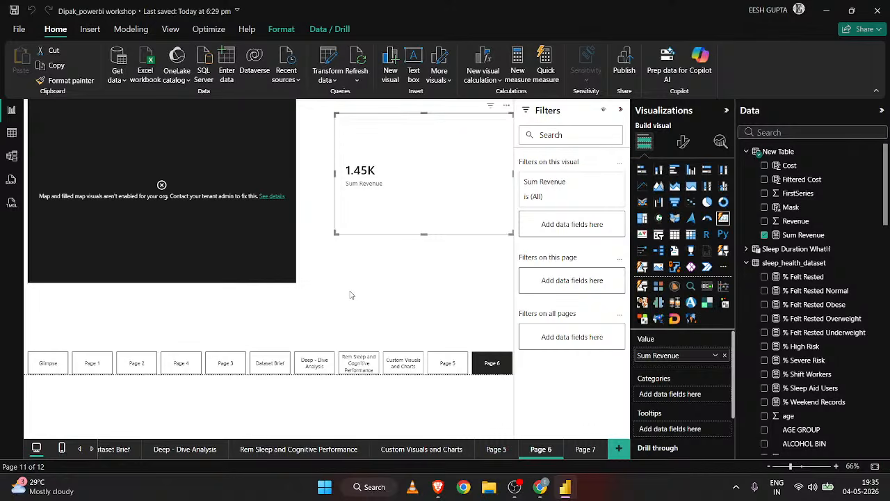
Replace the SUM function in the Sum Revenue measure's formula with COUNT.
{"action": "left_click", "coordinate": [12, 132]}
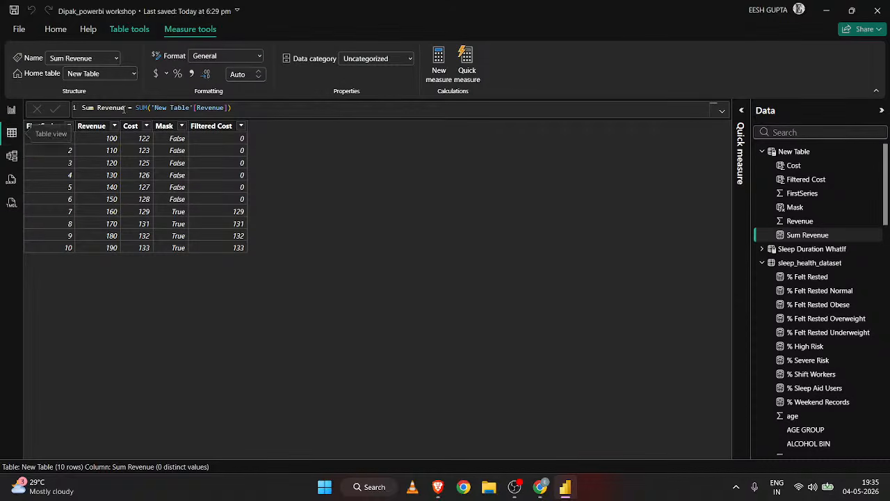
{"action": "left_click", "coordinate": [146, 107]}
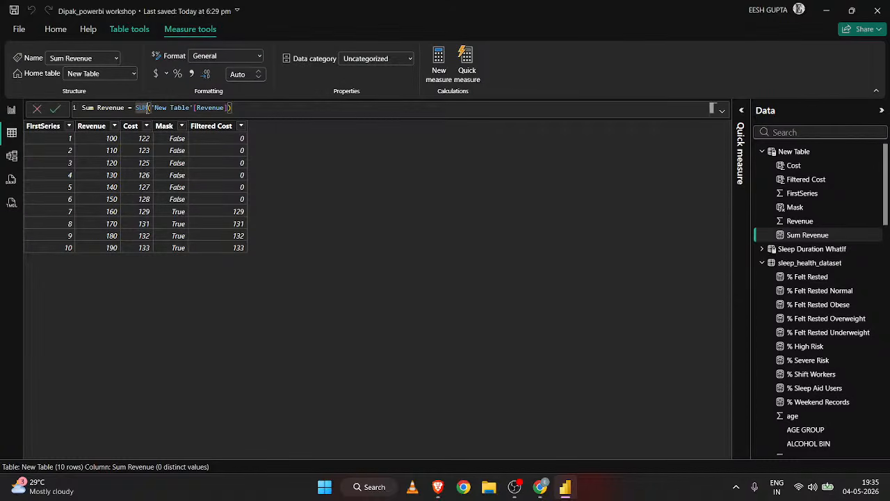
{"action": "key", "text": "BackSpace"}
{"action": "key", "text": "BackSpace"}
{"action": "key", "text": "BackSpace"}
{"action": "type", "text": "co"}
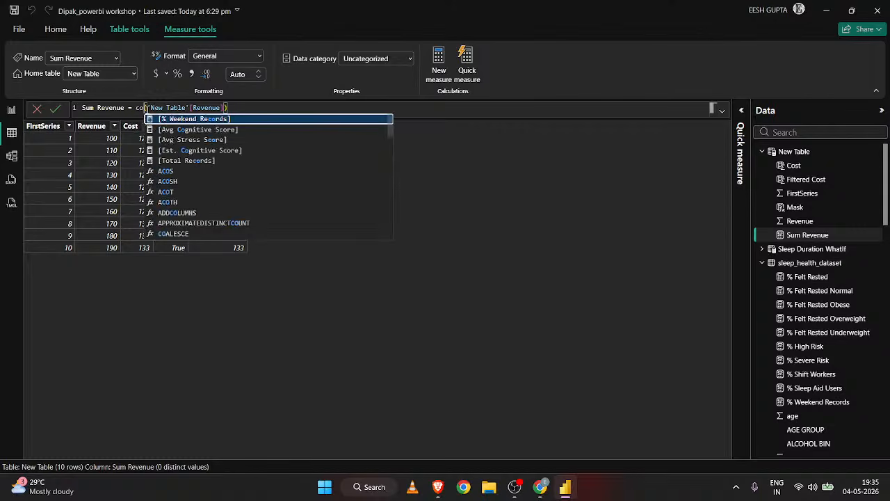
{"action": "type", "text": "unt"}
{"action": "key", "text": "Tab"}
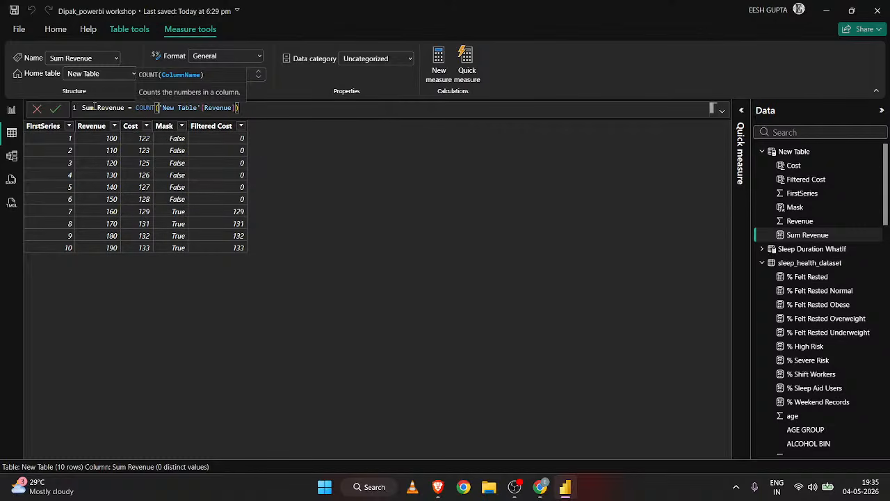
Rename the Sum Revenue measure to Count Revenue in its formula and check its card on the report page.
{"action": "left_click", "coordinate": [89, 108]}
{"action": "double_click", "coordinate": [89, 108]}
{"action": "type", "text": "Count"}
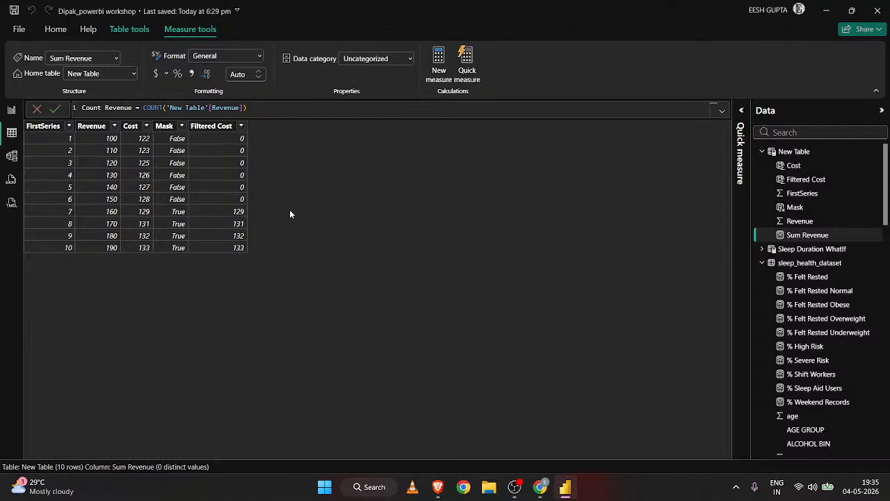
{"action": "key", "text": "Return"}
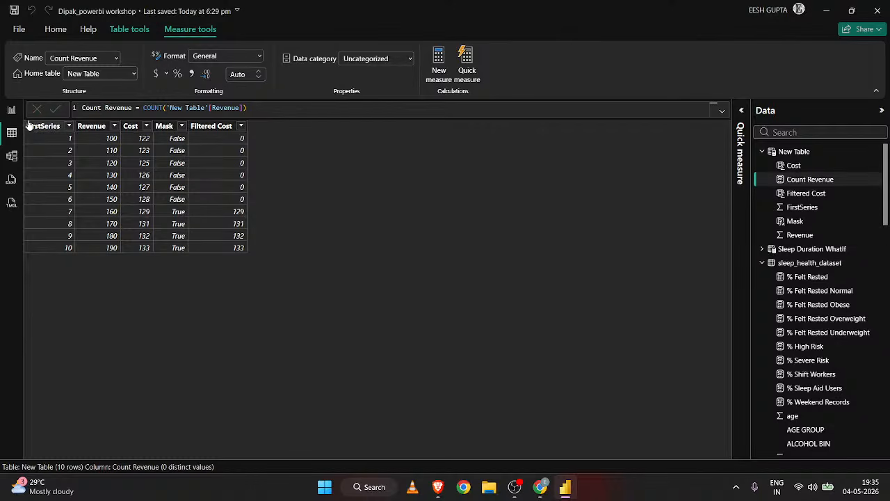
{"action": "left_click", "coordinate": [12, 110]}
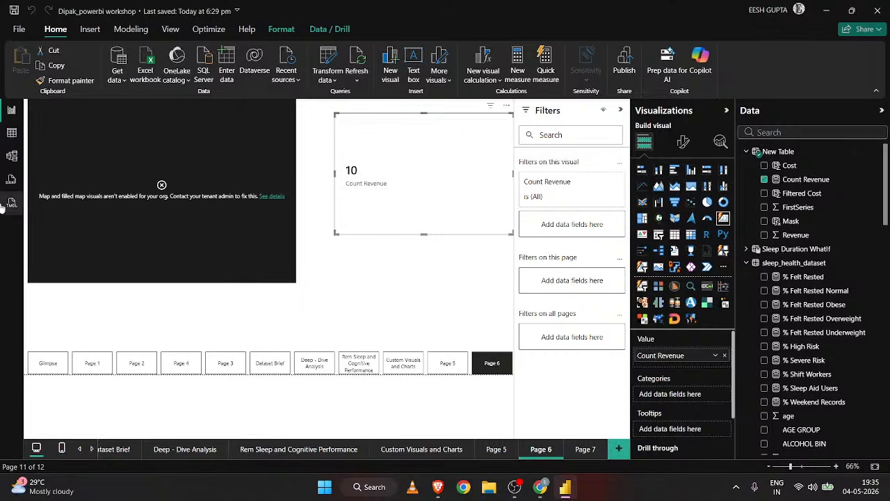
Display the sleep_health_dataset table's data and look through its list of fields.
{"action": "left_click", "coordinate": [11, 132]}
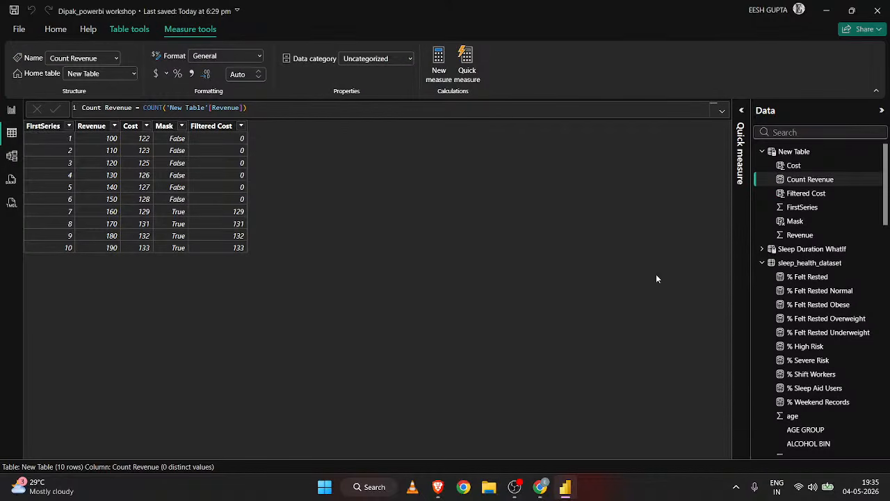
{"action": "scroll", "coordinate": [786, 338], "scroll_direction": "down", "scroll_amount": 5}
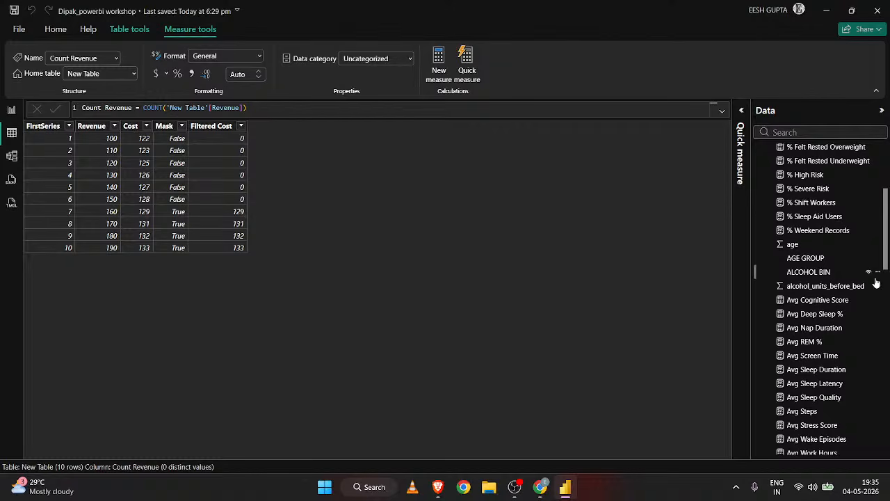
{"action": "scroll", "coordinate": [865, 284], "scroll_direction": "up", "scroll_amount": 5}
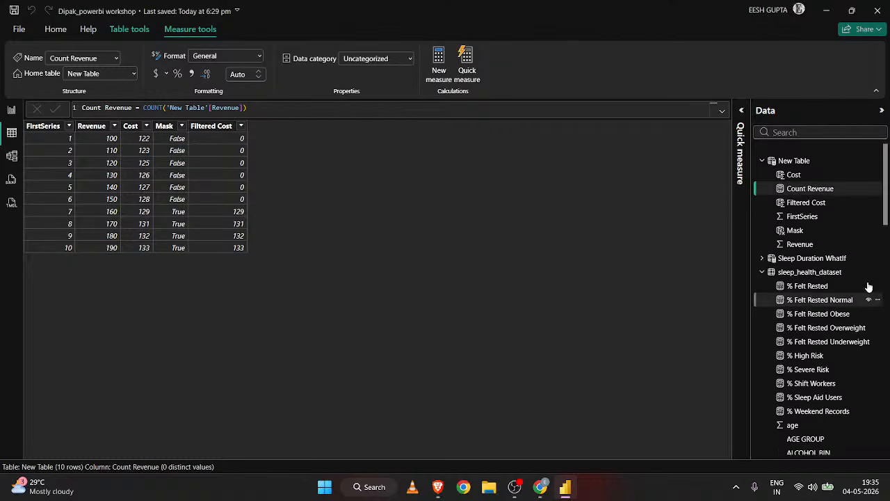
{"action": "left_click", "coordinate": [810, 264]}
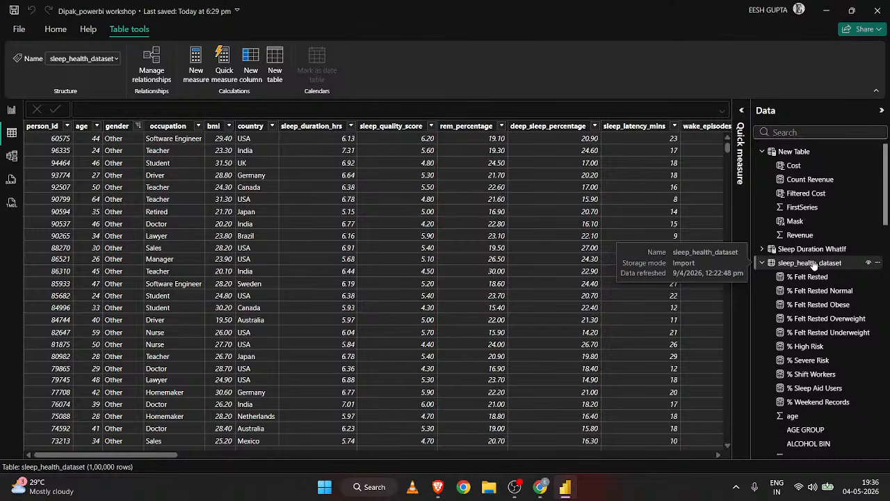
{"action": "scroll", "coordinate": [816, 285], "scroll_direction": "down", "scroll_amount": 3}
{"action": "scroll", "coordinate": [818, 299], "scroll_direction": "down", "scroll_amount": 4}
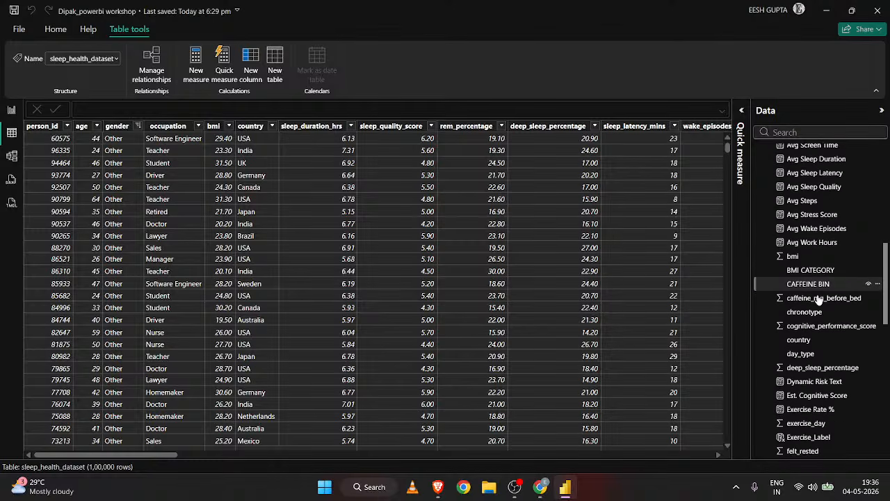
{"action": "scroll", "coordinate": [818, 299], "scroll_direction": "down", "scroll_amount": 5}
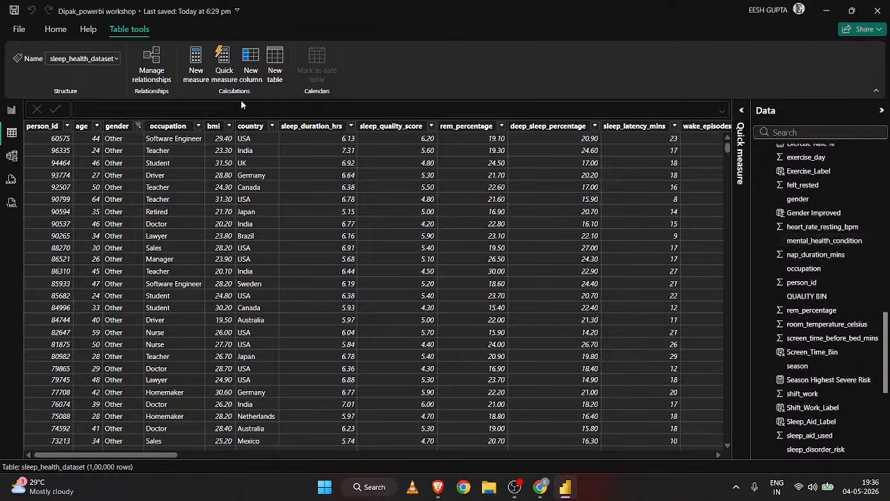
Start a new measure in sleep_health_dataset with the name Cuntdistinct gender.
{"action": "left_click", "coordinate": [196, 66]}
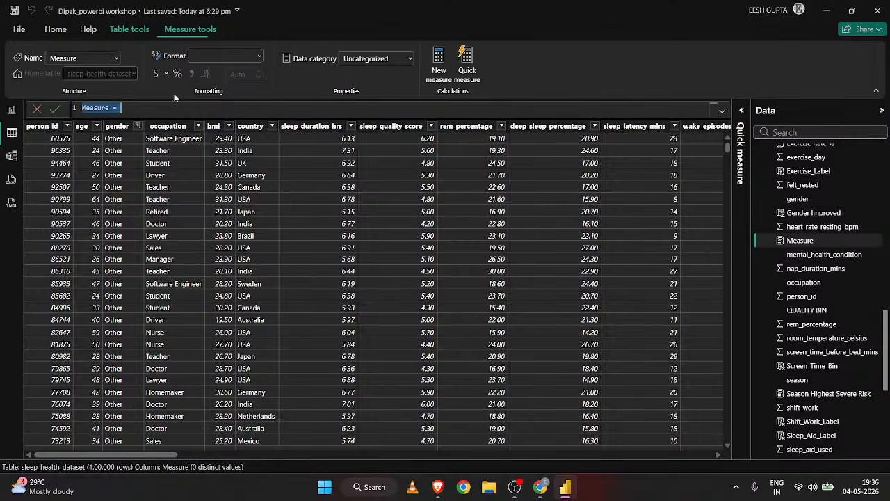
{"action": "key", "text": "BackSpace"}
{"action": "type", "text": "COunt"}
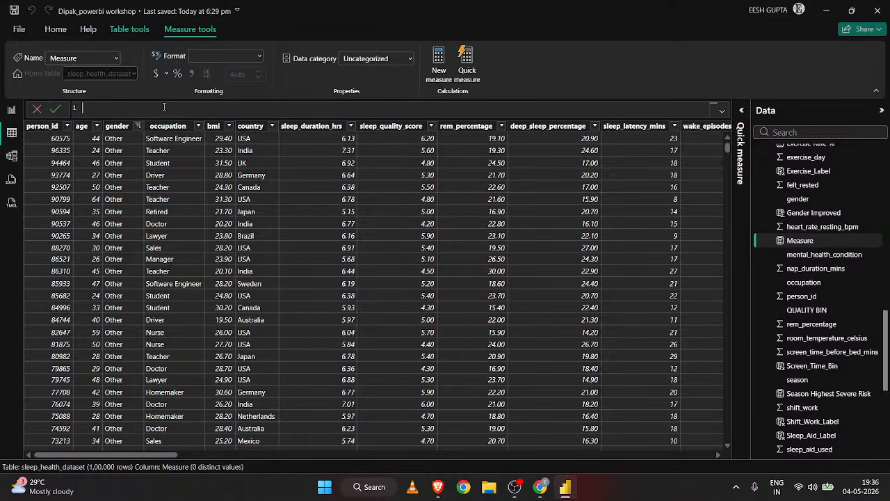
{"action": "key", "text": "BackSpace"}
{"action": "key", "text": "BackSpace"}
{"action": "key", "text": "BackSpace"}
{"action": "key", "text": "BackSpace"}
{"action": "type", "text": "untdistinct gender= Count"}
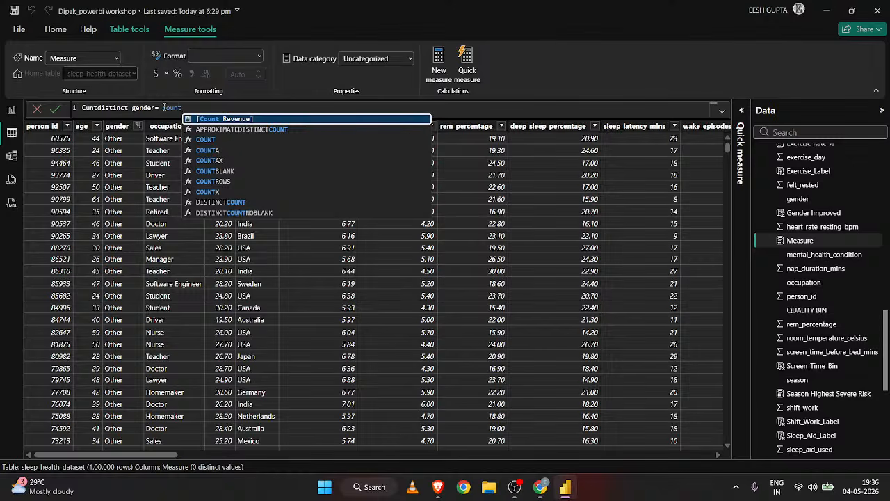
{"action": "type", "text": "di"}
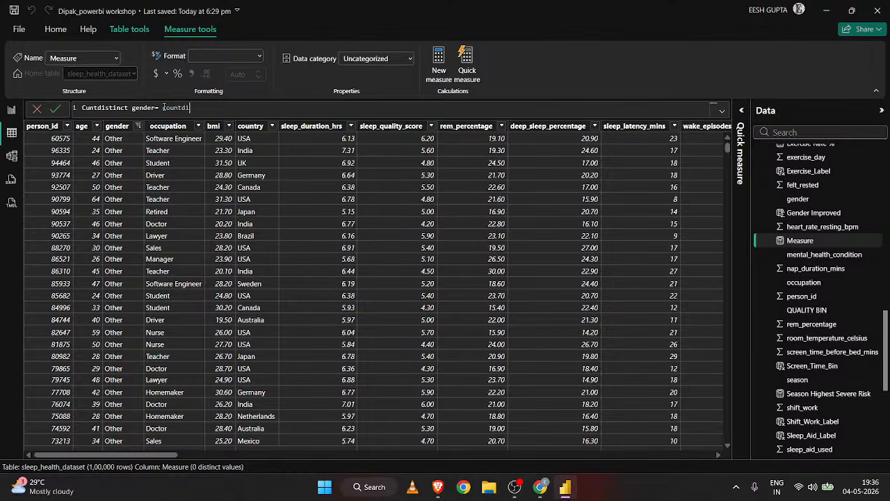
{"action": "key", "text": "BackSpace"}
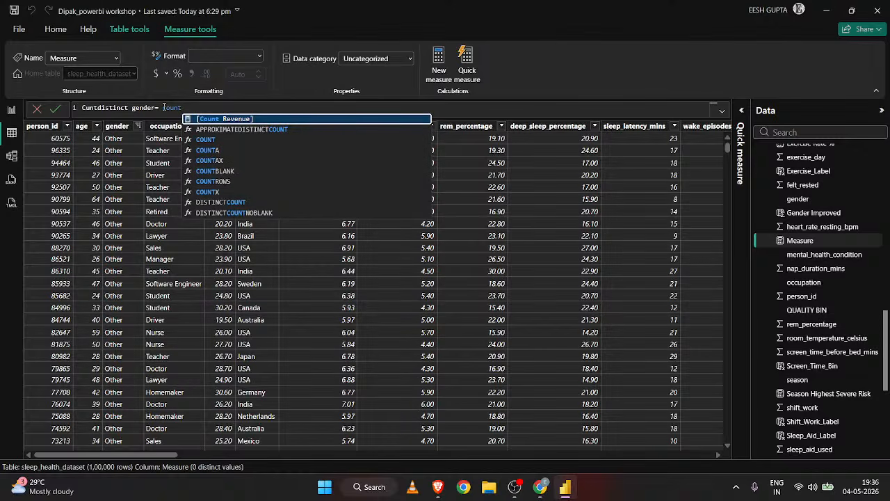
{"action": "key", "text": "BackSpace"}
{"action": "key", "text": "BackSpace"}
{"action": "key", "text": "BackSpace"}
{"action": "key", "text": "BackSpace"}
{"action": "key", "text": "BackSpace"}
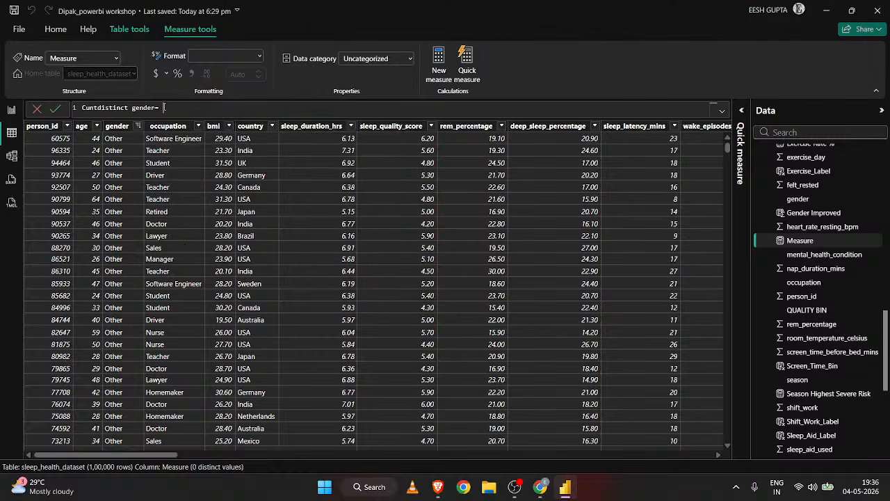
Complete the Cuntdistinct gender measure's formula as DISTINCTCOUNT(sleep_health_dataset[gender]) and commit it.
{"action": "type", "text": "dis"}
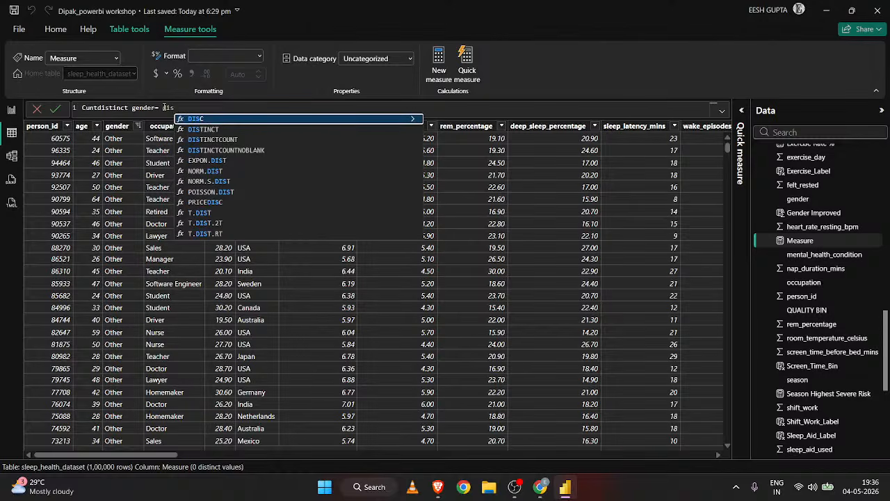
{"action": "key", "text": "Down"}
{"action": "key", "text": "Down"}
{"action": "key", "text": "Tab"}
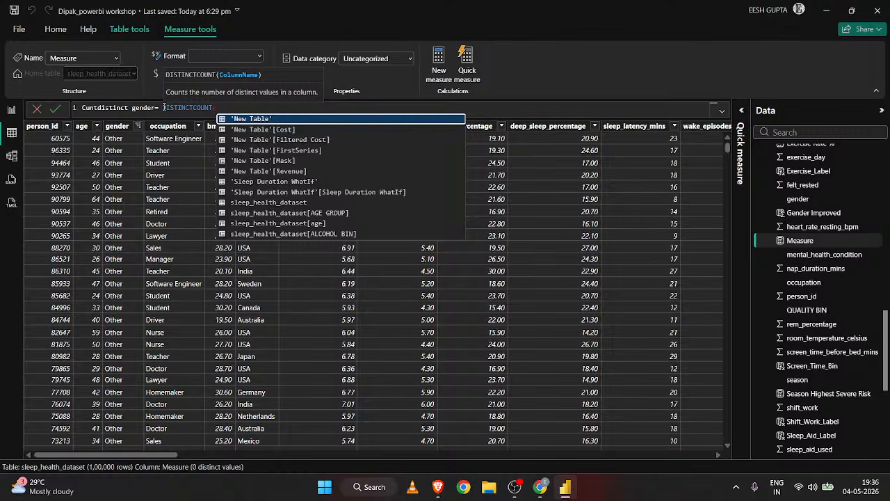
{"action": "type", "text": "gen"}
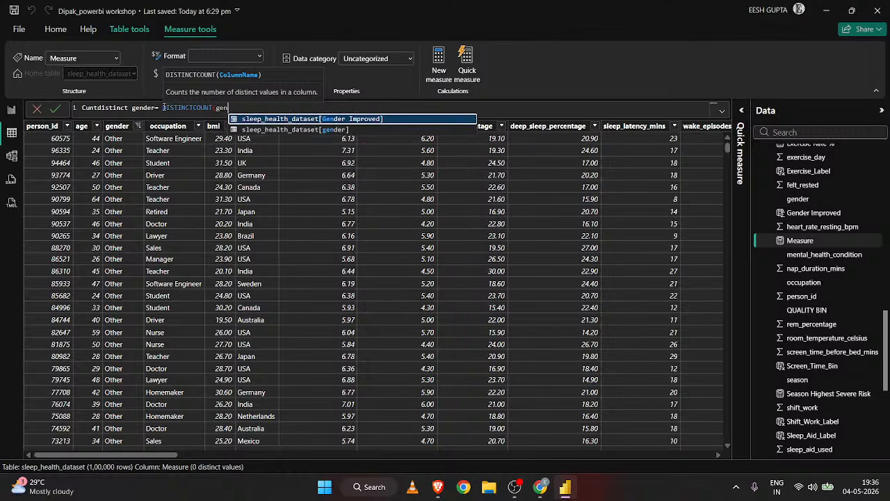
{"action": "key", "text": "Down"}
{"action": "key", "text": "Tab"}
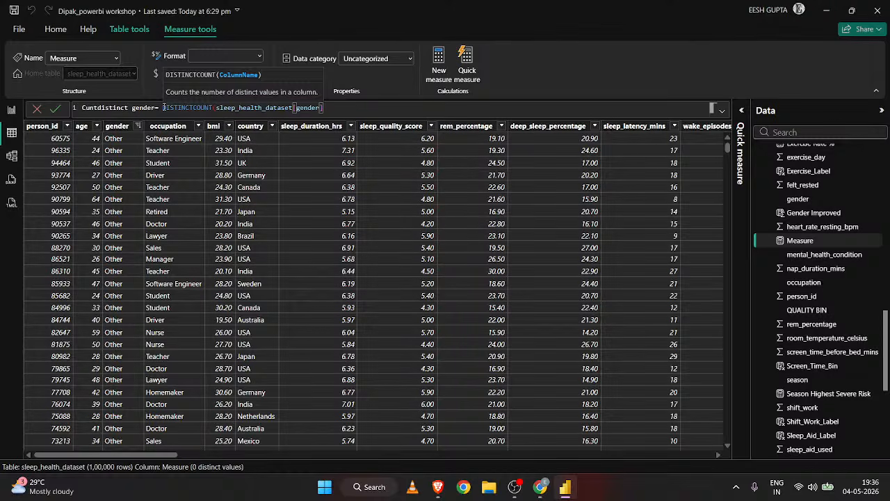
{"action": "type", "text": ")"}
{"action": "left_click", "coordinate": [54, 109]}
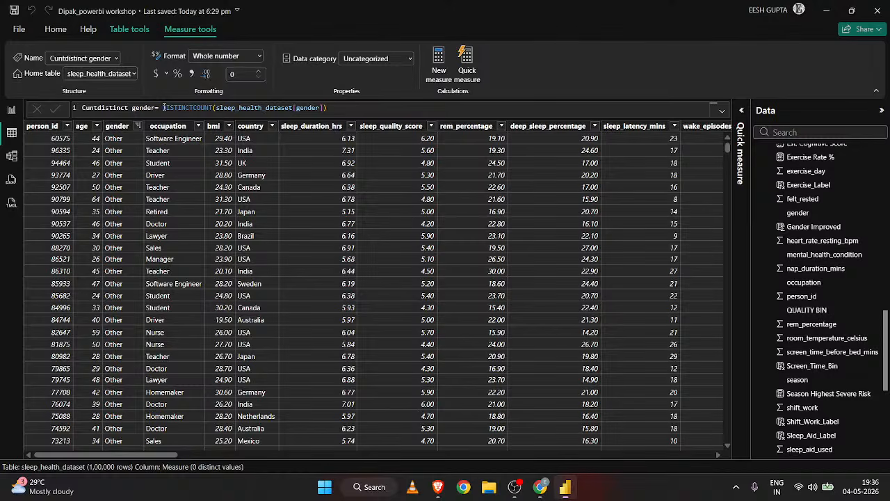
Add the Cuntdistinct gender measure to the Count Revenue card on Page 6 of the report.
{"action": "left_click", "coordinate": [10, 113]}
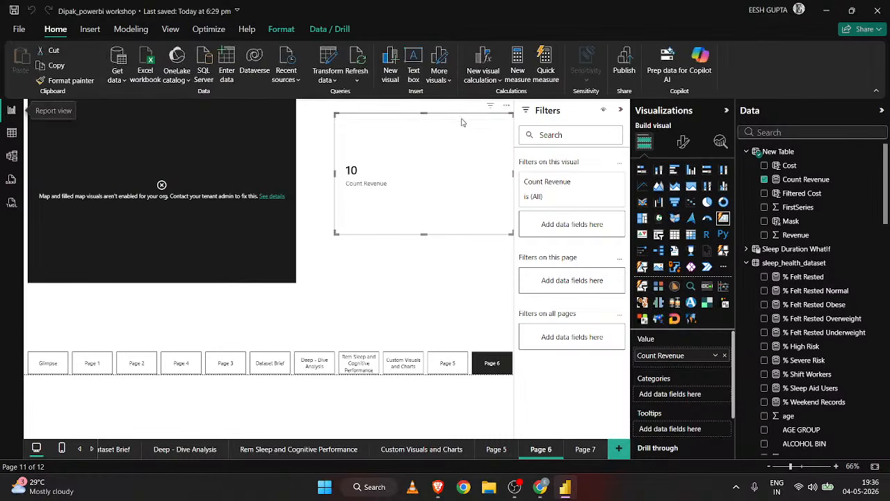
{"action": "scroll", "coordinate": [838, 335], "scroll_direction": "down", "scroll_amount": 10}
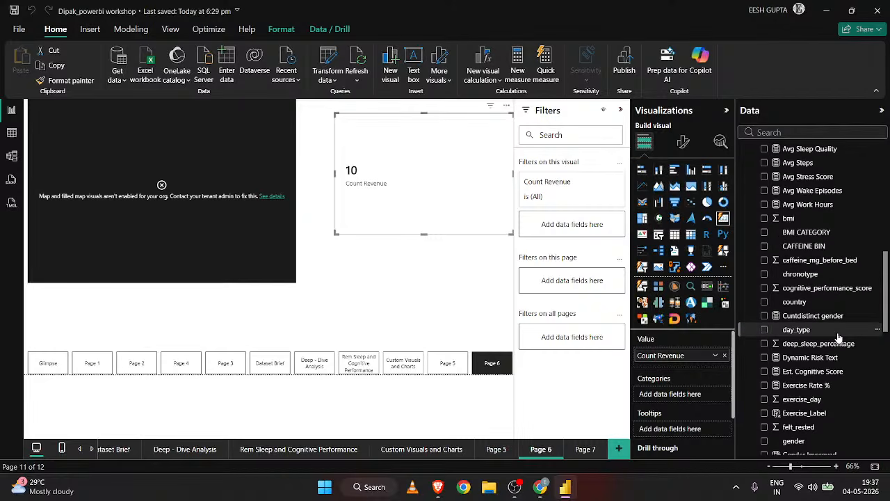
{"action": "scroll", "coordinate": [838, 337], "scroll_direction": "up", "scroll_amount": 1}
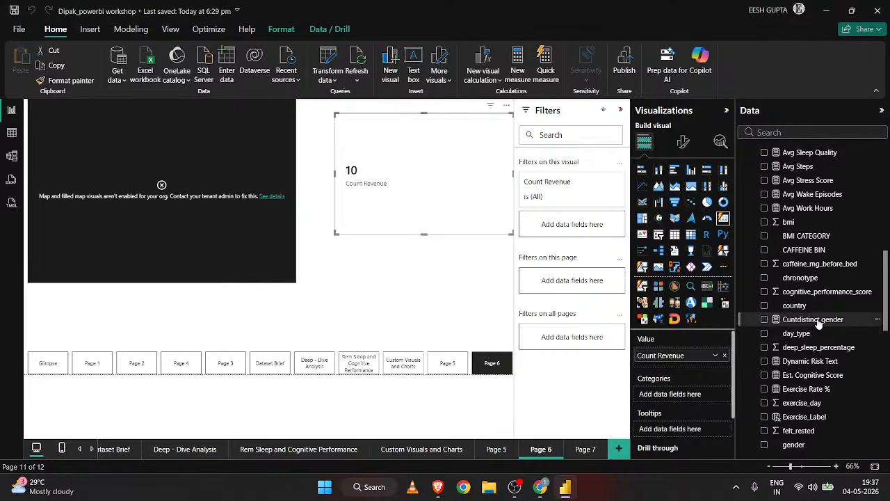
{"action": "left_click_drag", "start_coordinate": [819, 324], "coordinate": [477, 206]}
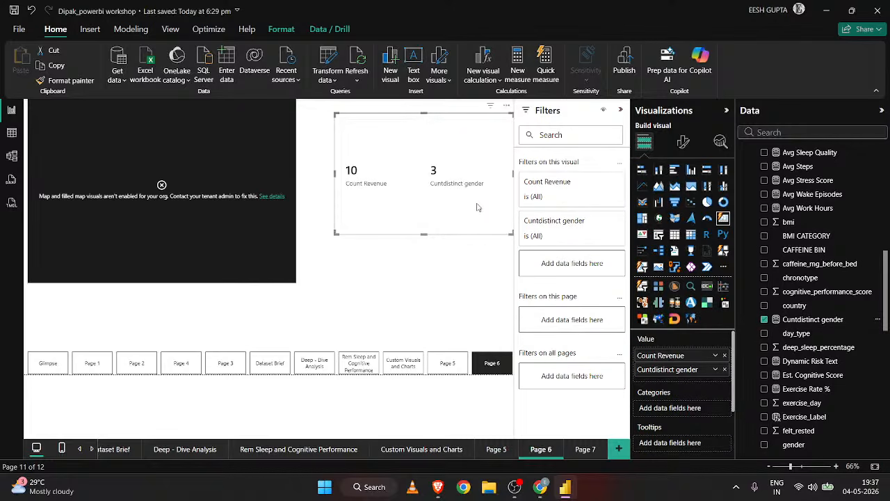
Correct the measure's name to Countdistinct gender in its formula and check its label on the report card.
{"action": "left_click", "coordinate": [11, 132]}
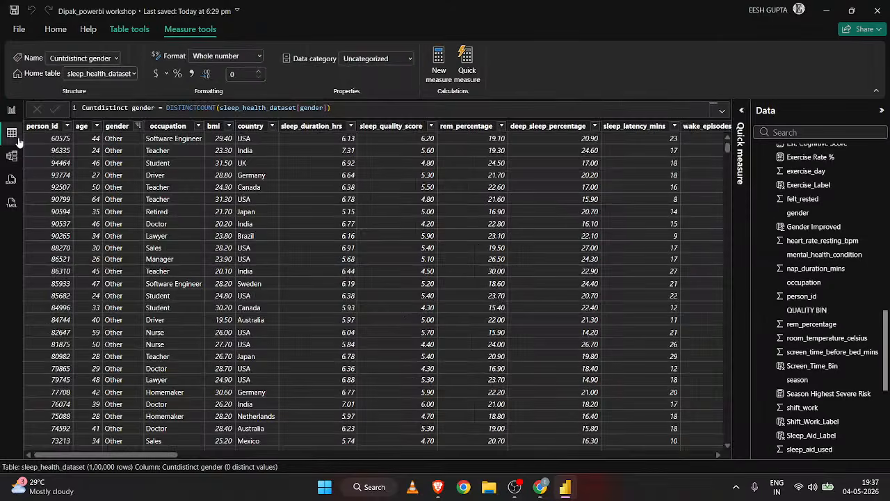
{"action": "left_click", "coordinate": [84, 108]}
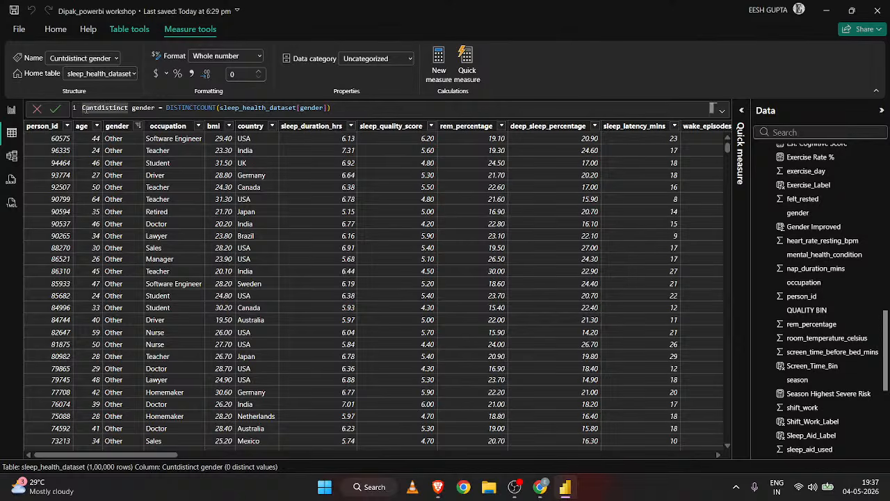
{"action": "type", "text": "o"}
{"action": "key", "text": "Return"}
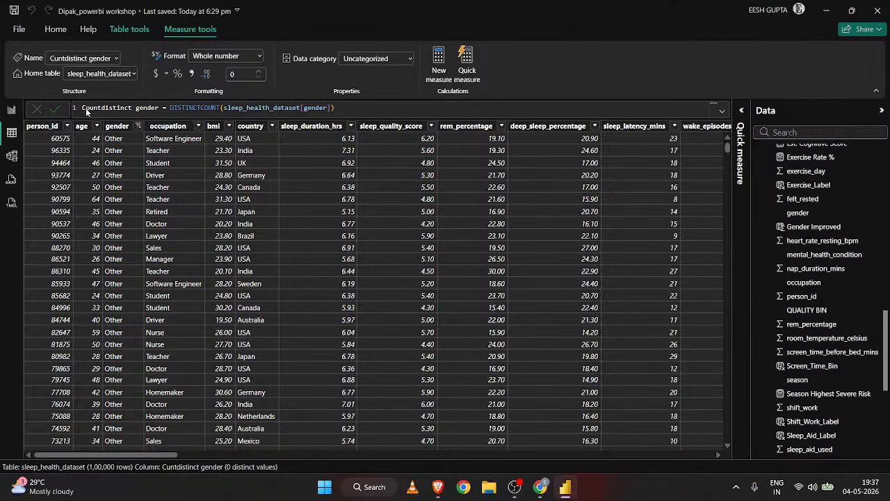
{"action": "left_click", "coordinate": [11, 109]}
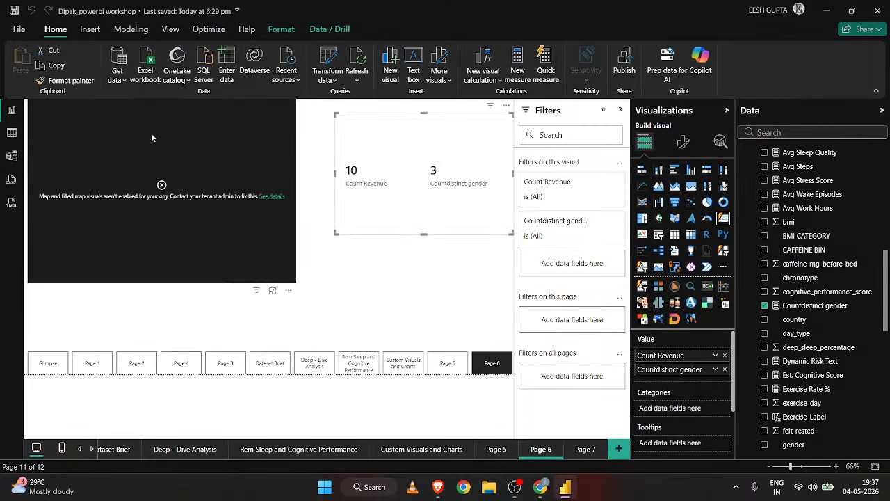
Look through the sleep_health_dataset rows and fields in the table view and display New Table's data.
{"action": "left_click", "coordinate": [11, 135]}
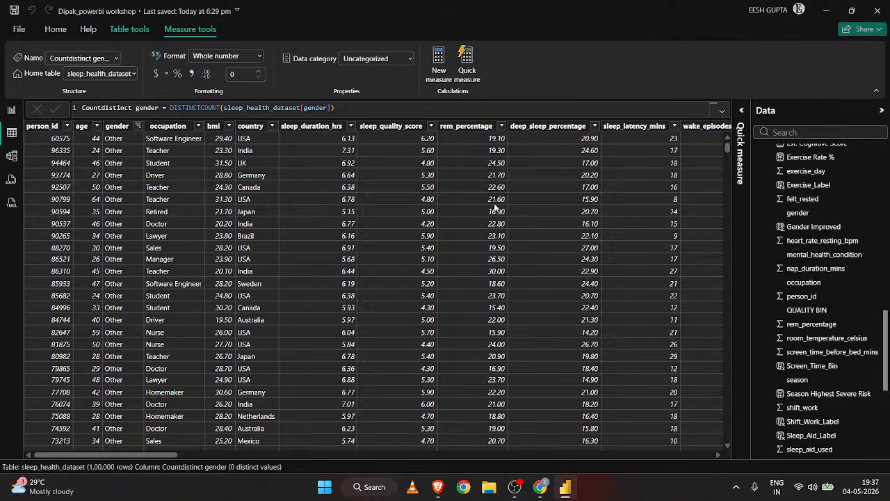
{"action": "scroll", "coordinate": [495, 207], "scroll_direction": "down", "scroll_amount": 1}
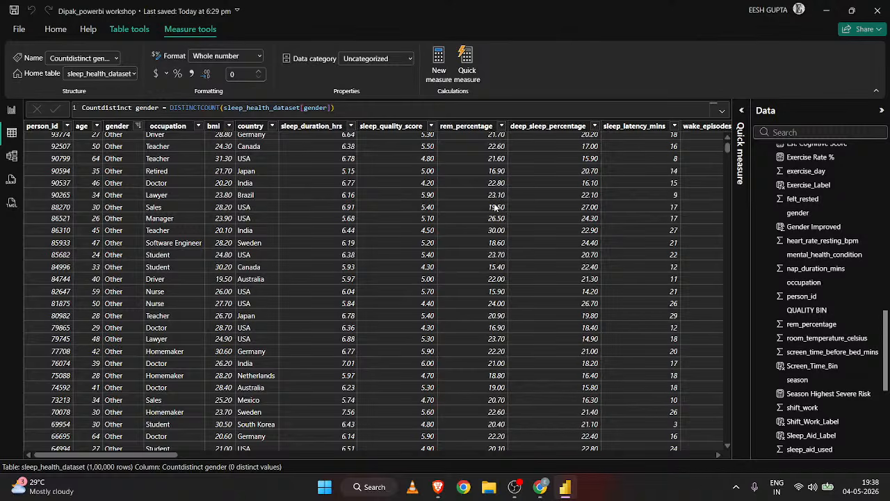
{"action": "scroll", "coordinate": [792, 250], "scroll_direction": "down", "scroll_amount": 6}
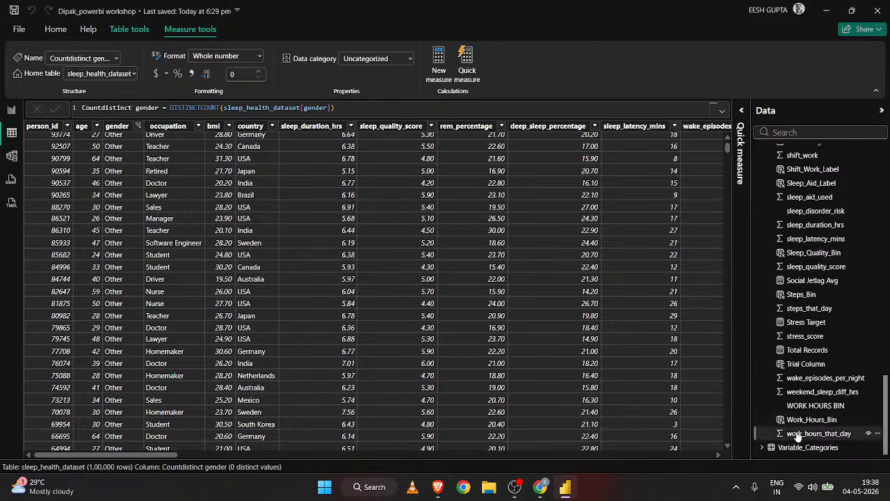
{"action": "scroll", "coordinate": [800, 250], "scroll_direction": "up", "scroll_amount": 10}
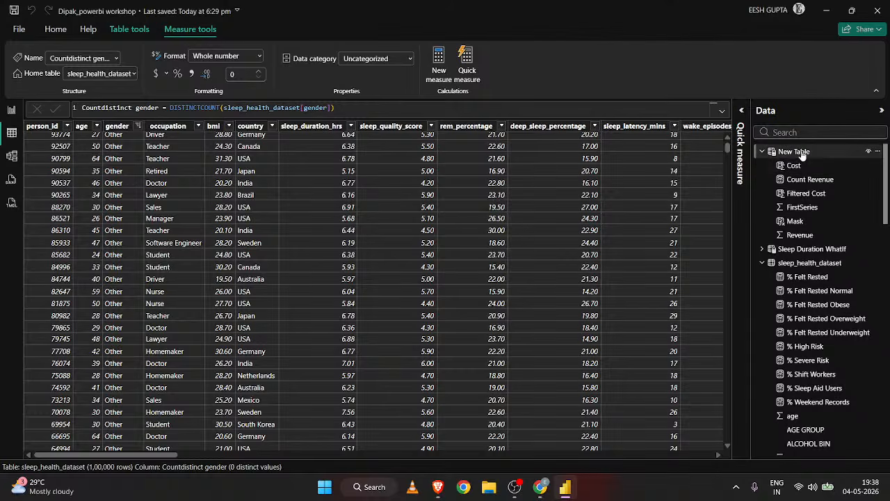
{"action": "left_click", "coordinate": [801, 152]}
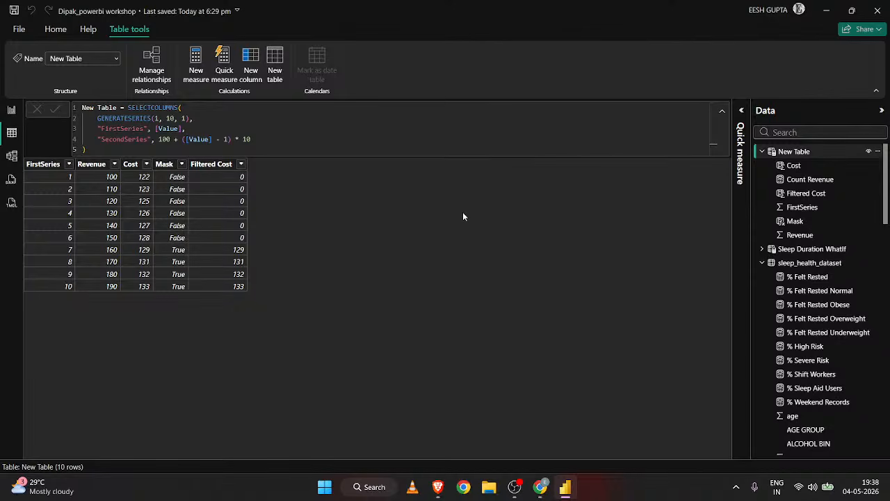
Add a calculated column to New Table with the formula Divide = 'New Table'[Revenue]/'New Table'[Filtered Cost].
{"action": "left_click", "coordinate": [251, 63]}
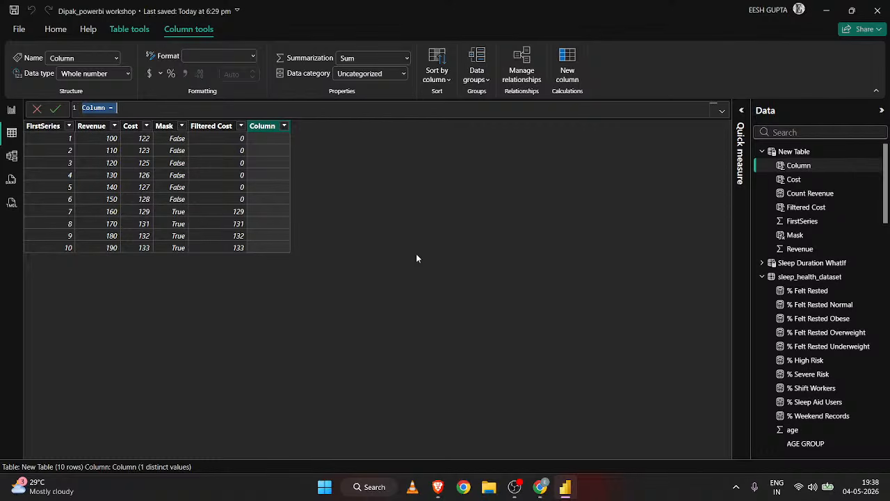
{"action": "type", "text": "Divide = reven"}
{"action": "key", "text": "Tab"}
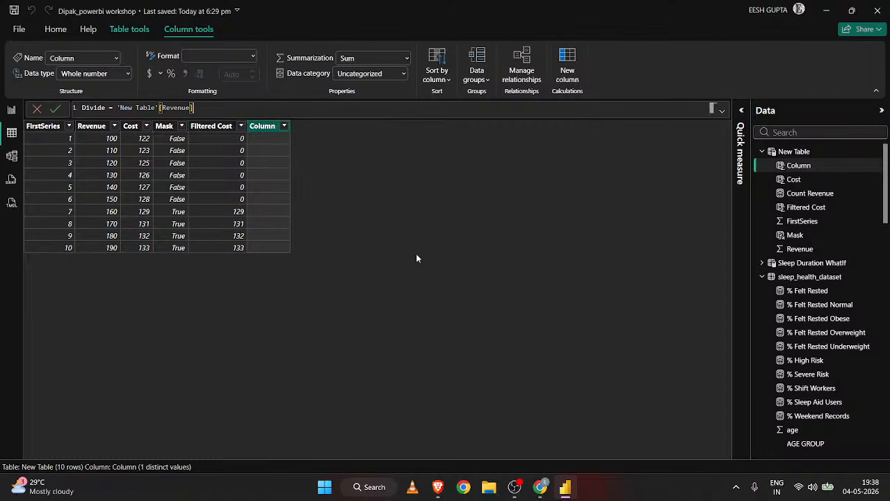
{"action": "type", "text": "/filt"}
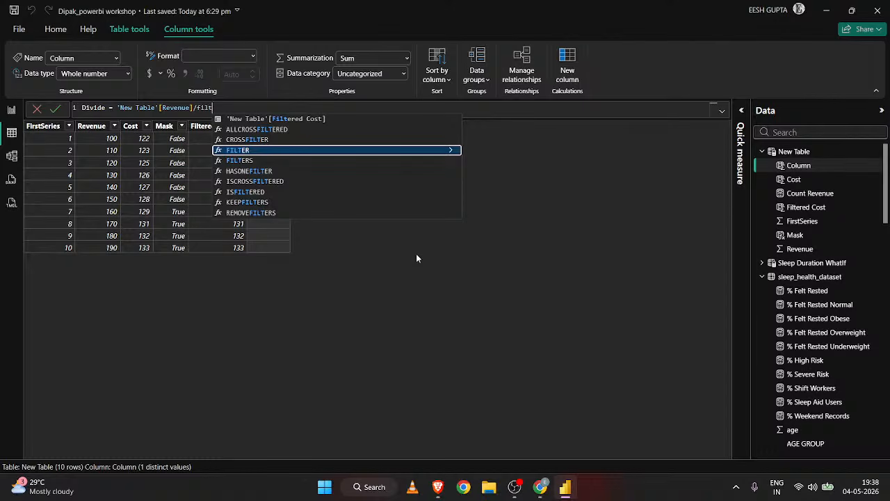
{"action": "key", "text": "Up"}
{"action": "key", "text": "Up"}
{"action": "key", "text": "Up"}
{"action": "key", "text": "Tab"}
{"action": "key", "text": "Return"}
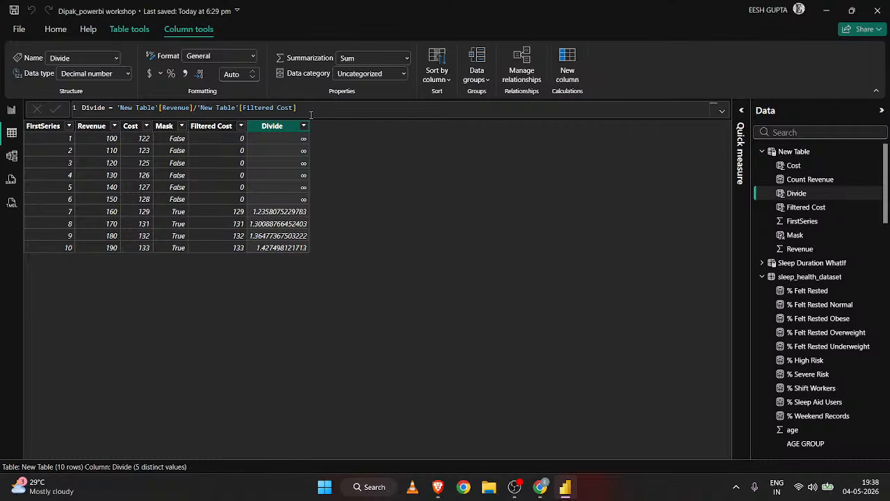
Replace the Divide column's expression with DIVIDE('New Table'[Revenue], 'New Table'[Filtered Cost]).
{"action": "left_click_drag", "start_coordinate": [305, 109], "coordinate": [116, 108]}
{"action": "key", "text": "BackSpace"}
{"action": "type", "text": "divide"}
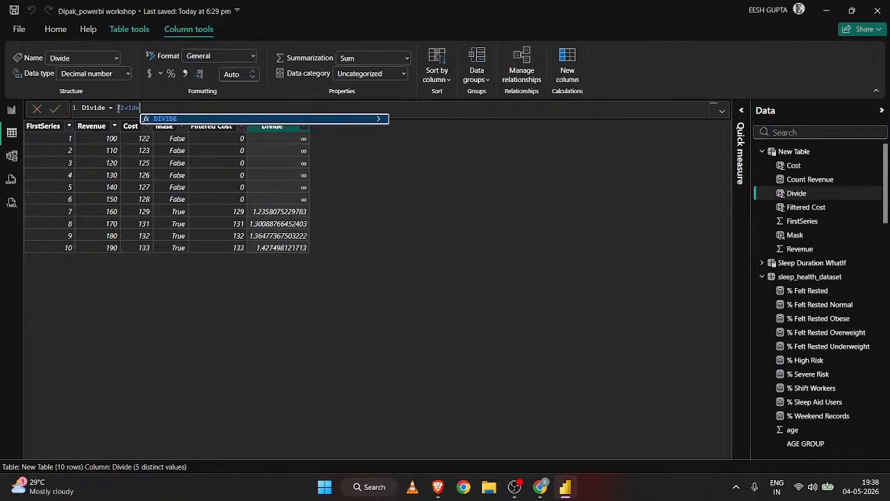
{"action": "key", "text": "Tab"}
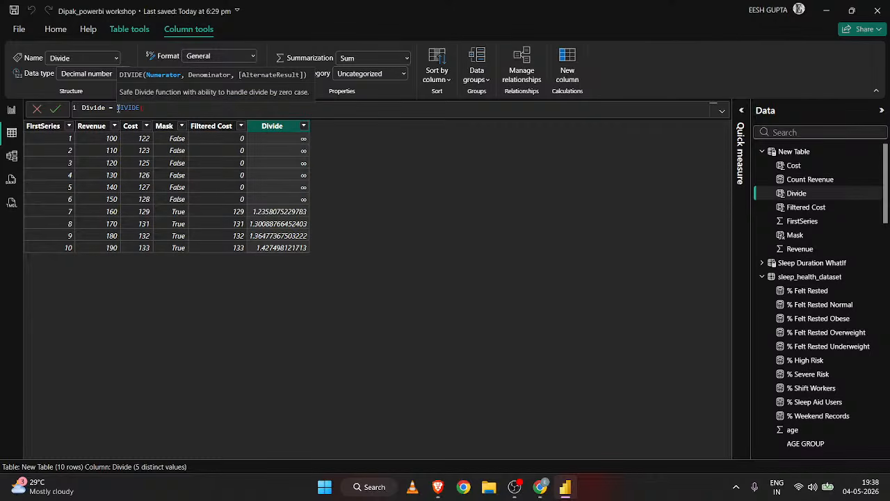
{"action": "type", "text": "reve"}
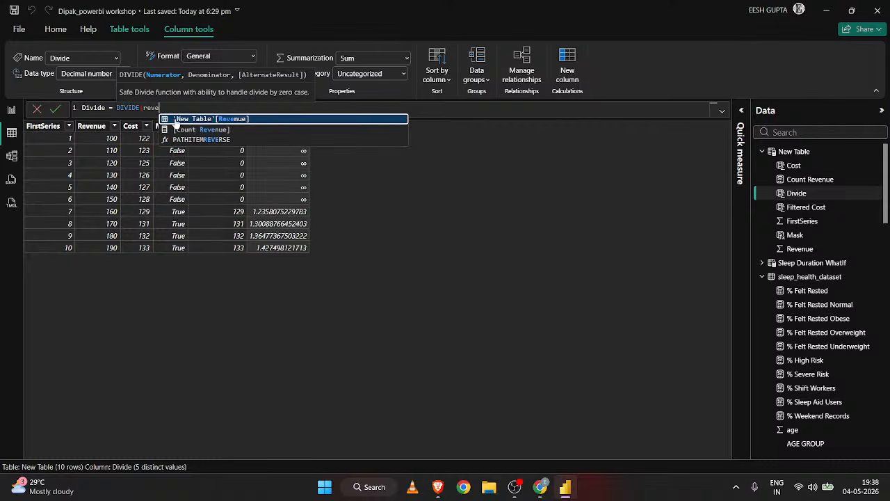
{"action": "key", "text": "Tab"}
{"action": "type", "text": ","}
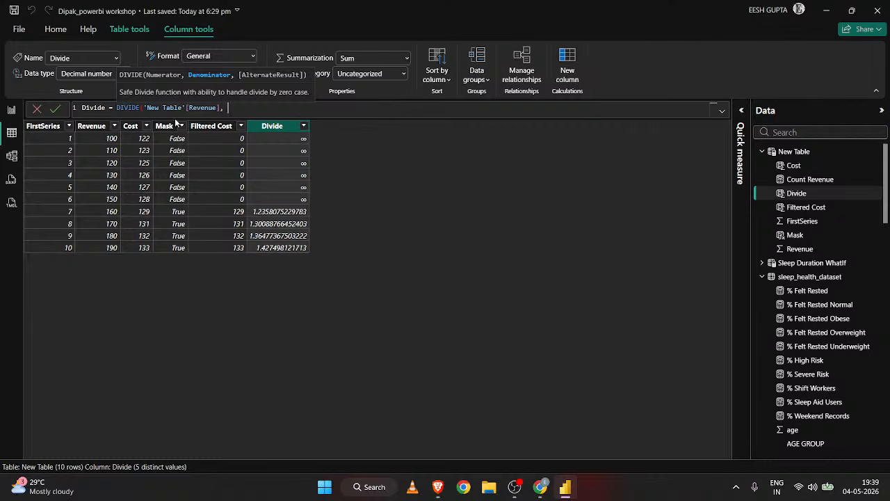
{"action": "type", "text": " fil"}
{"action": "key", "text": "Up"}
{"action": "key", "text": "Up"}
{"action": "key", "text": "Up"}
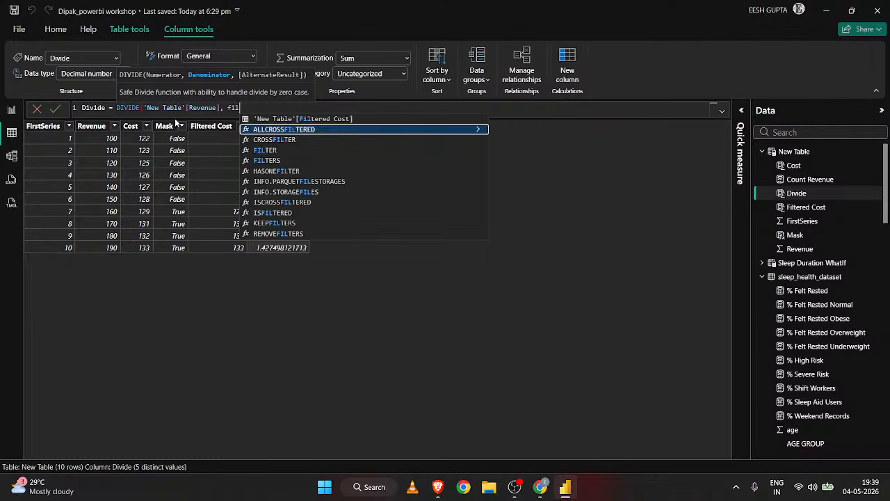
{"action": "key", "text": "Tab"}
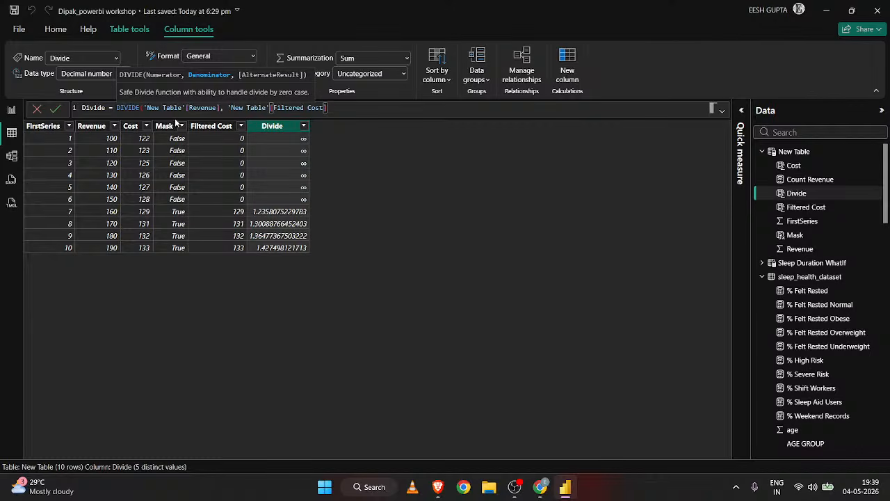
{"action": "type", "text": ")"}
{"action": "key", "text": "Return"}
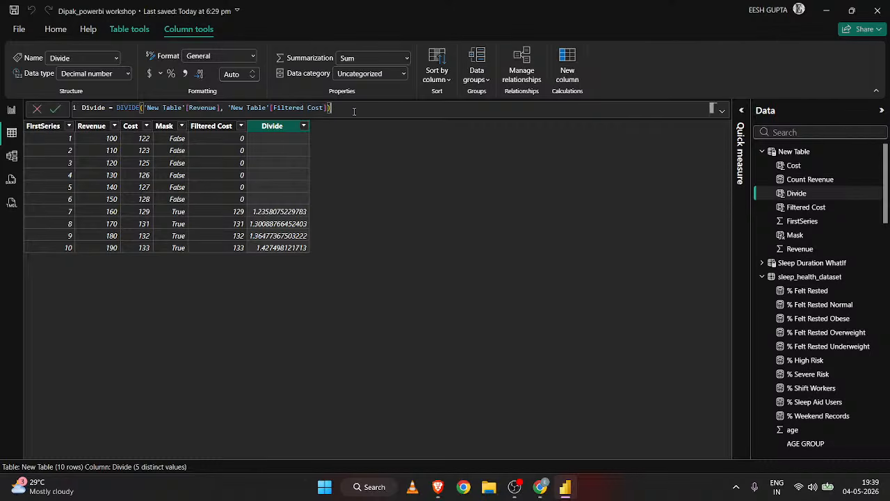
Examine the Divide column's complete formula and its values in New Table.
{"action": "left_click_drag", "start_coordinate": [331, 107], "coordinate": [80, 110]}
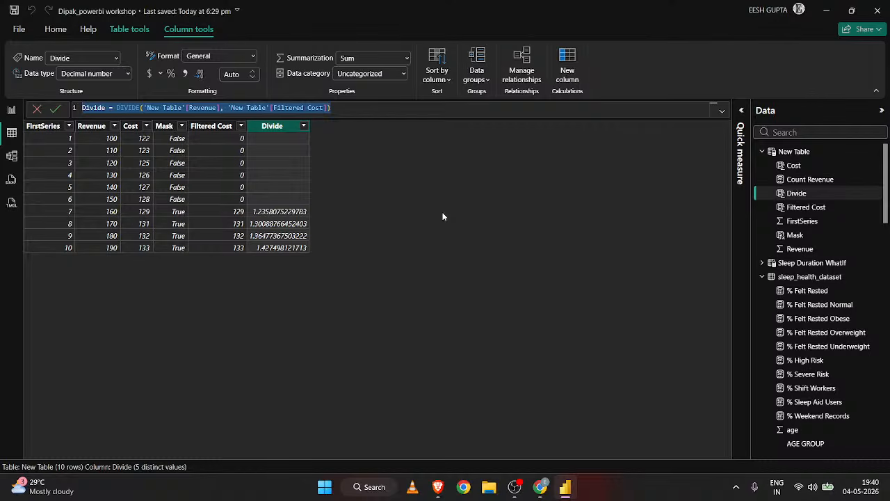
{"action": "left_click", "coordinate": [347, 112]}
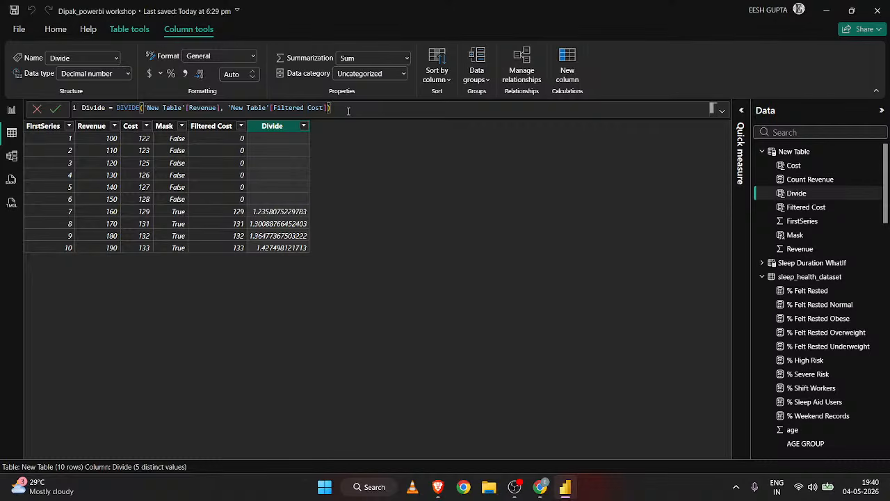
{"action": "left_click", "coordinate": [271, 215]}
{"action": "left_click", "coordinate": [271, 130]}
Try different numbers of decimal places for the Divide column, ending with 2.
{"action": "left_click", "coordinate": [251, 73]}
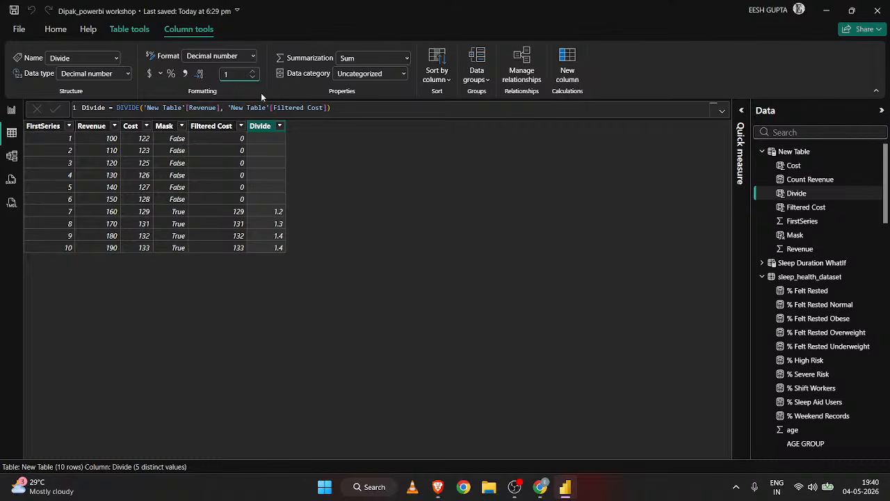
{"action": "left_click", "coordinate": [253, 75]}
{"action": "left_click", "coordinate": [252, 71]}
{"action": "double_click", "coordinate": [235, 74]}
{"action": "key", "text": "BackSpace"}
{"action": "type", "text": "2"}
{"action": "key", "text": "Return"}
Set the Divide column's number of decimal places to 3.
{"action": "left_click", "coordinate": [234, 78]}
{"action": "key", "text": "BackSpace"}
{"action": "type", "text": "3"}
{"action": "key", "text": "Return"}
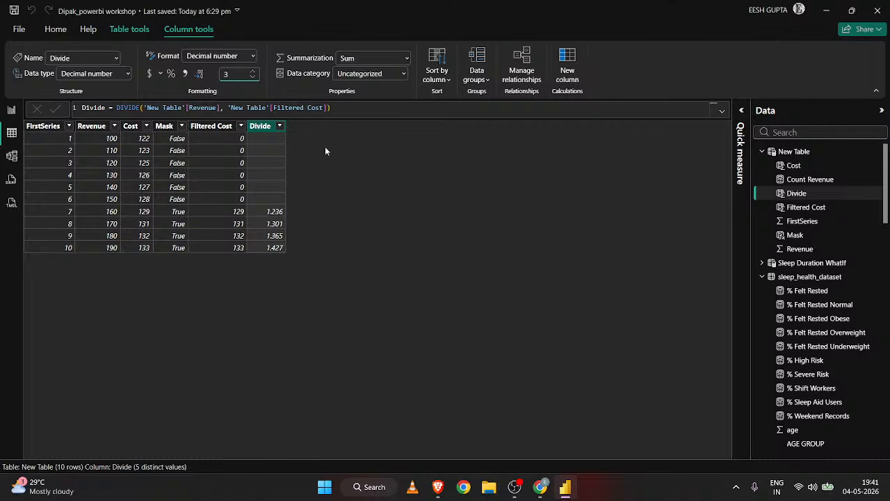
Clear the Divide column's expression, leaving only its name and the equals sign.
{"action": "left_click", "coordinate": [142, 107]}
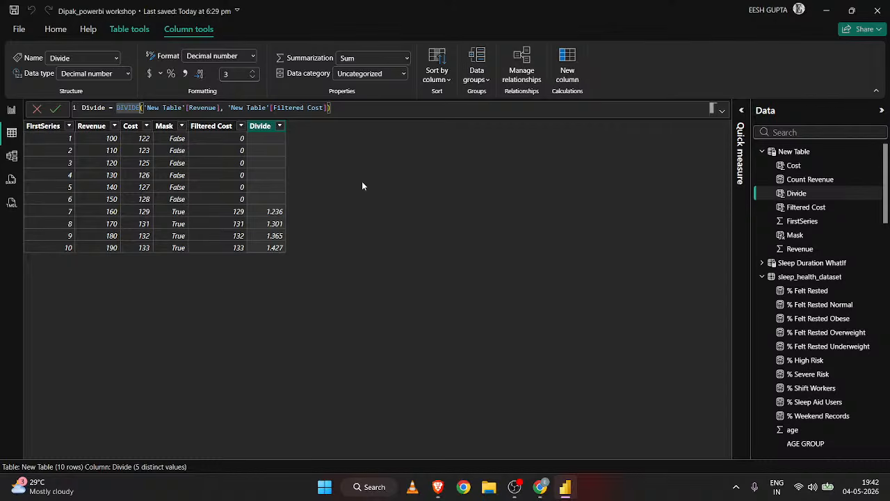
{"action": "left_click_drag", "start_coordinate": [359, 110], "coordinate": [331, 109]}
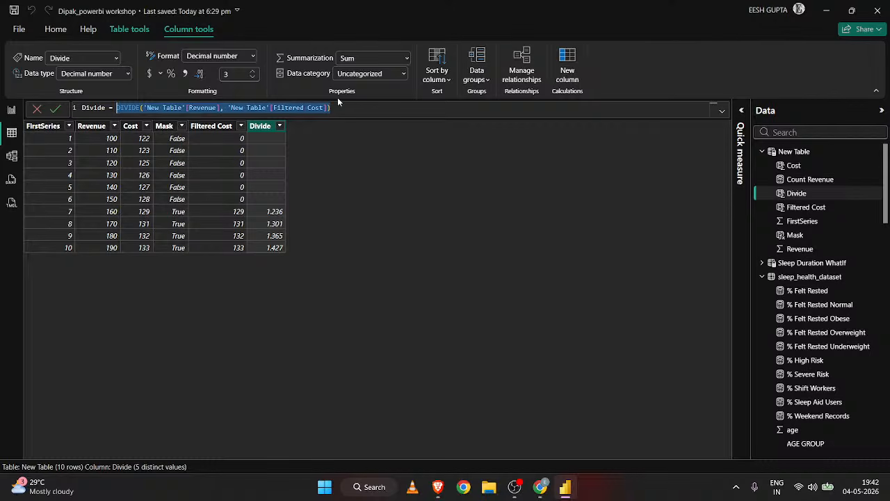
{"action": "key", "text": "BackSpace"}
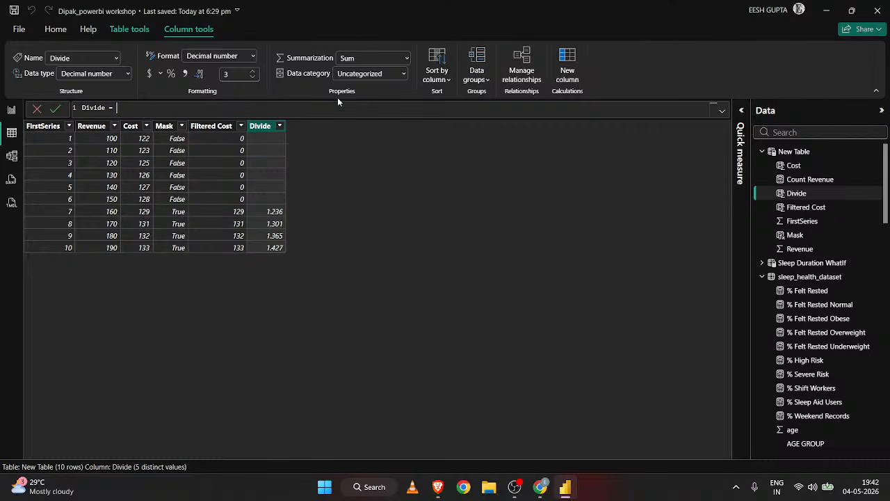
{"action": "key", "text": "Return"}
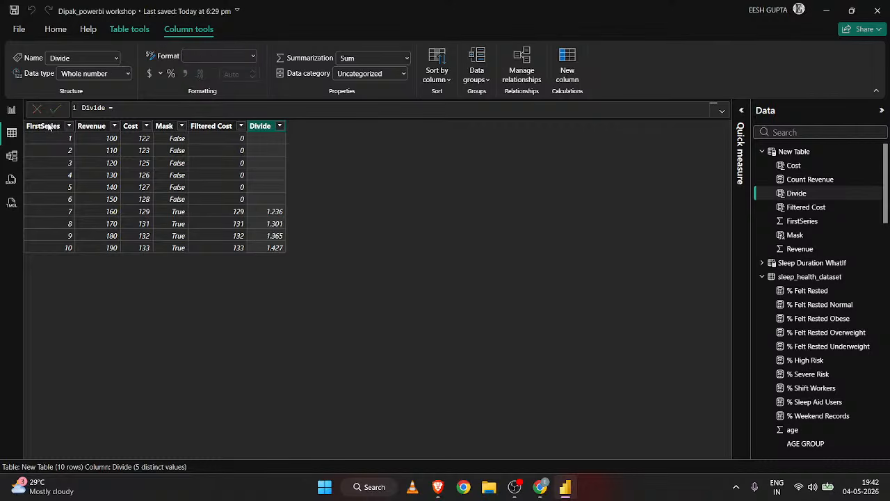
Rename the FirstSeries column of New Table as Serial Number.
{"action": "left_click", "coordinate": [56, 127]}
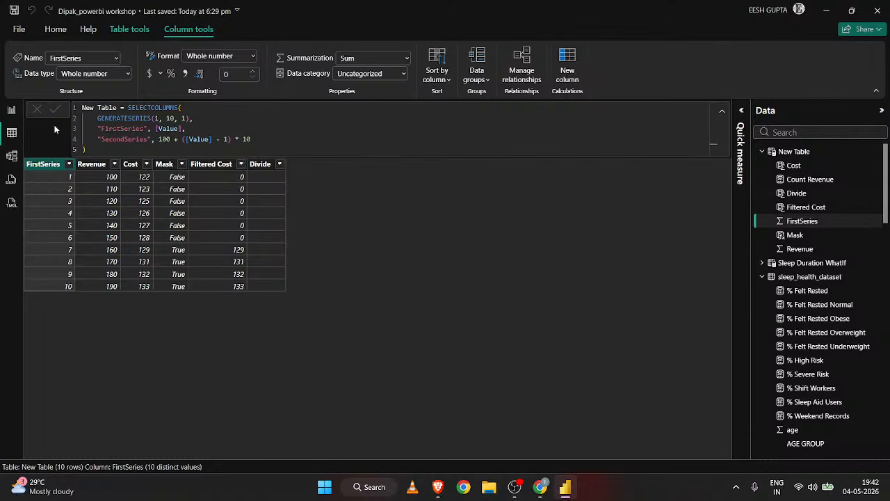
{"action": "double_click", "coordinate": [60, 167]}
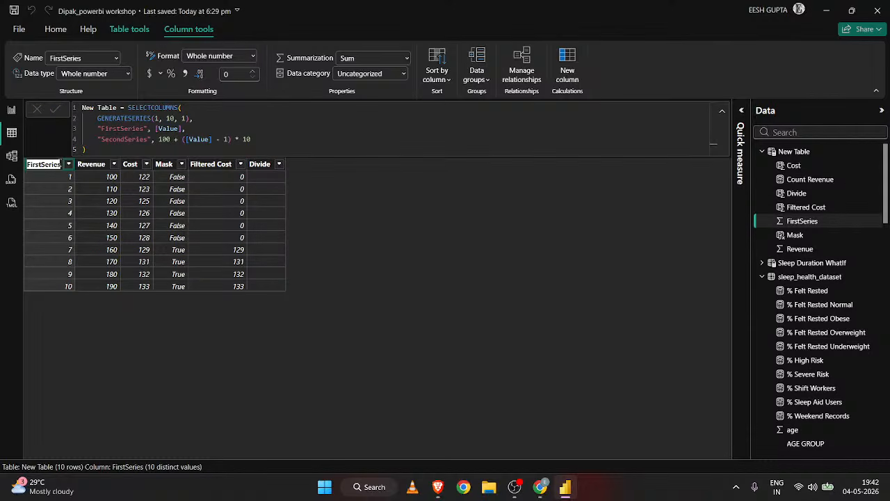
{"action": "type", "text": "Seri"}
{"action": "type", "text": "al Number"}
{"action": "key", "text": "Return"}
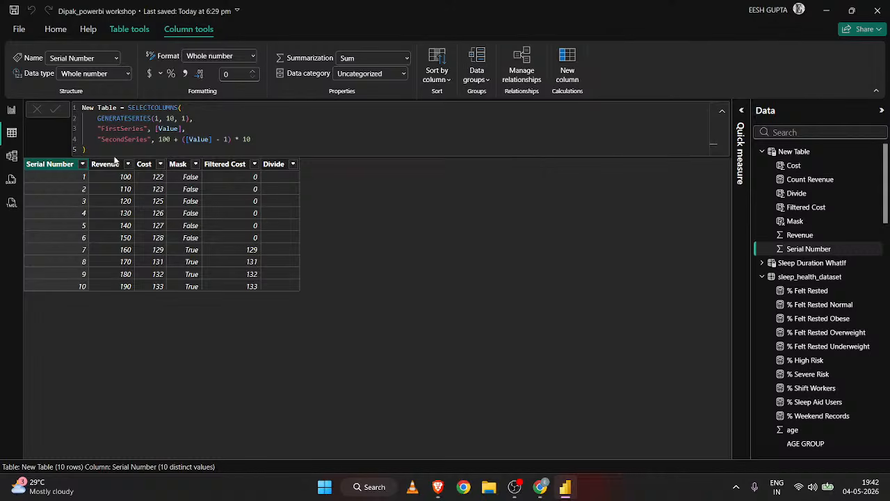
Define the Divide column again as DIVIDE('New Table'[Revenue], 'New Table'[Filtered Cost]).
{"action": "left_click", "coordinate": [273, 164]}
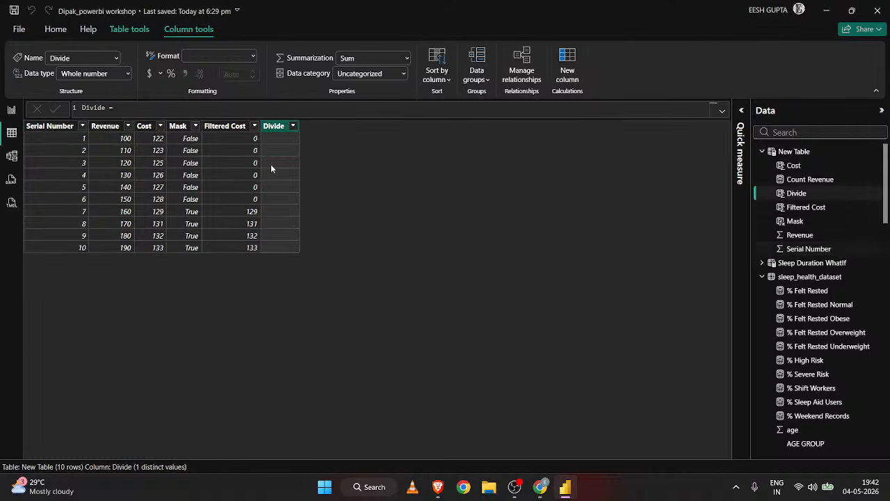
{"action": "left_click_drag", "start_coordinate": [106, 108], "coordinate": [81, 108]}
{"action": "left_click", "coordinate": [105, 108]}
{"action": "type", "text": "div"}
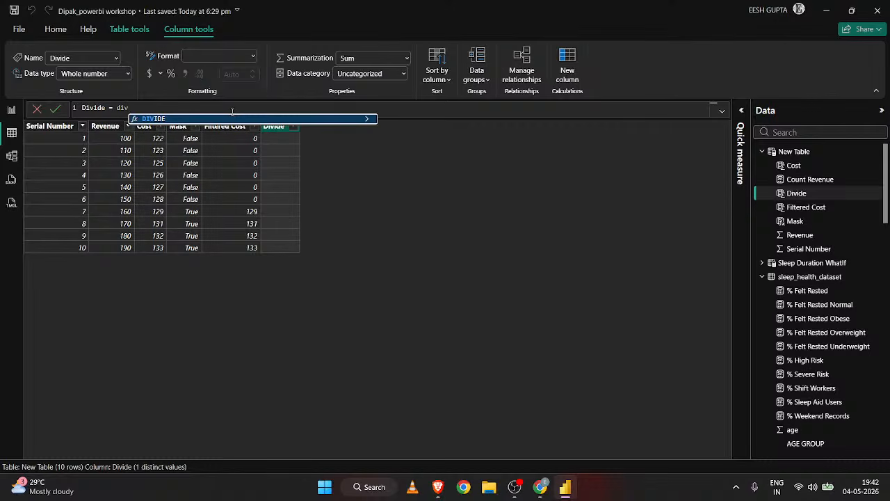
{"action": "key", "text": "Tab"}
{"action": "type", "text": "reven"}
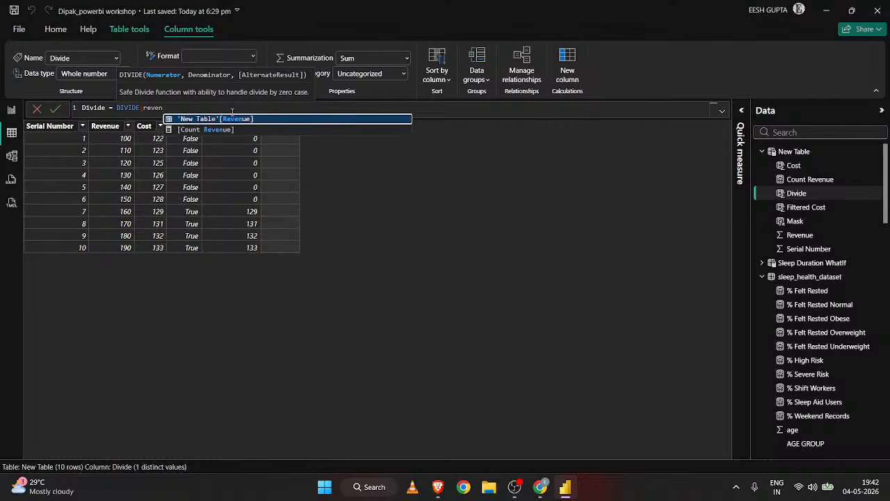
{"action": "key", "text": "Tab"}
{"action": "type", "text": ","}
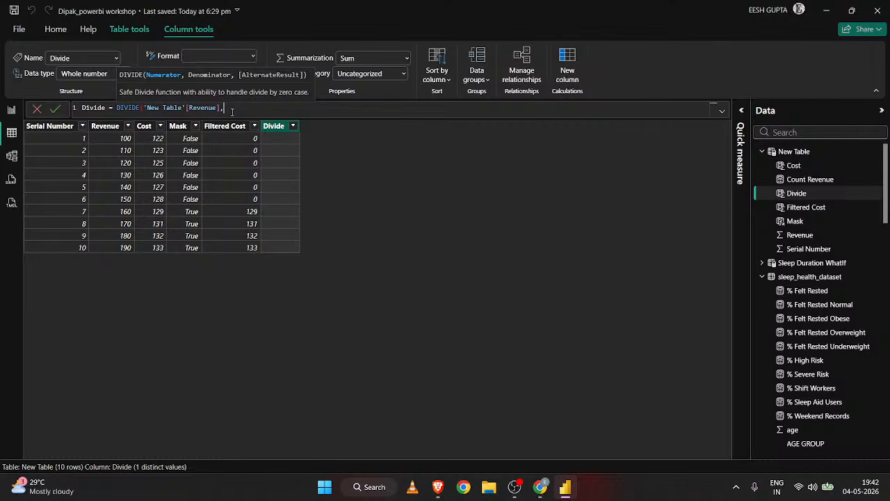
{"action": "type", "text": " filt"}
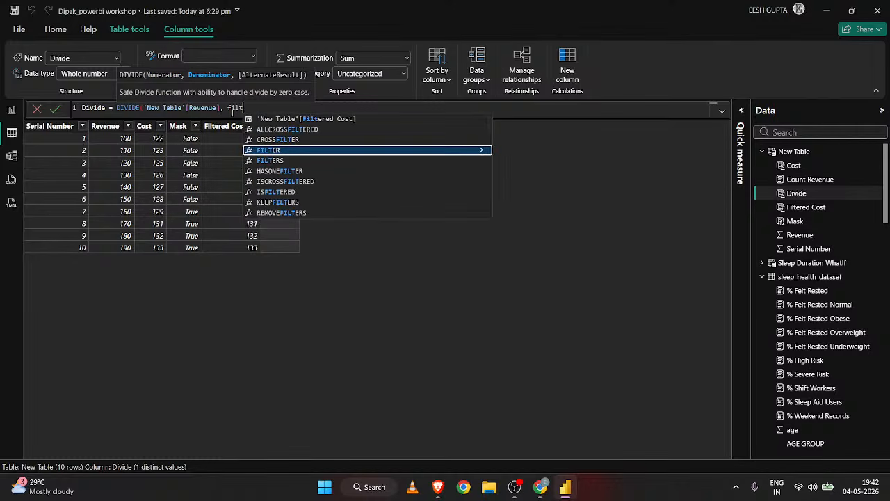
{"action": "key", "text": "Up"}
{"action": "key", "text": "Up"}
{"action": "key", "text": "Up"}
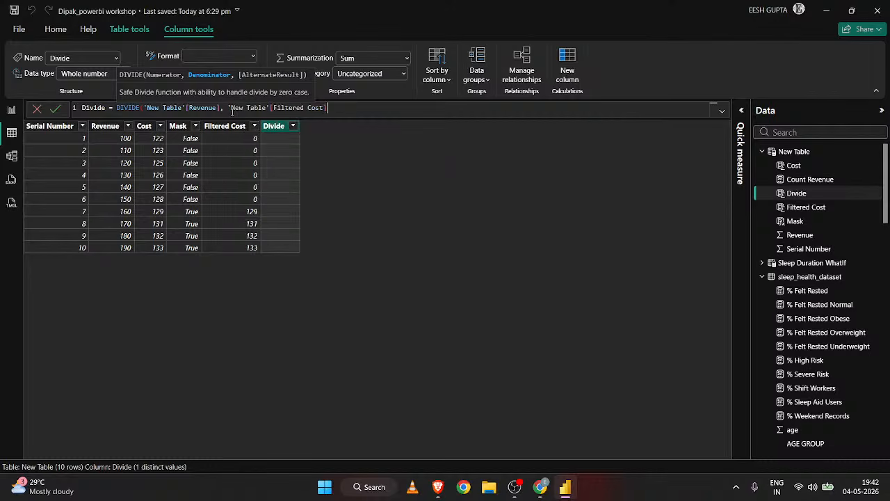
{"action": "key", "text": "Tab"}
{"action": "type", "text": ")"}
{"action": "key", "text": "Return"}
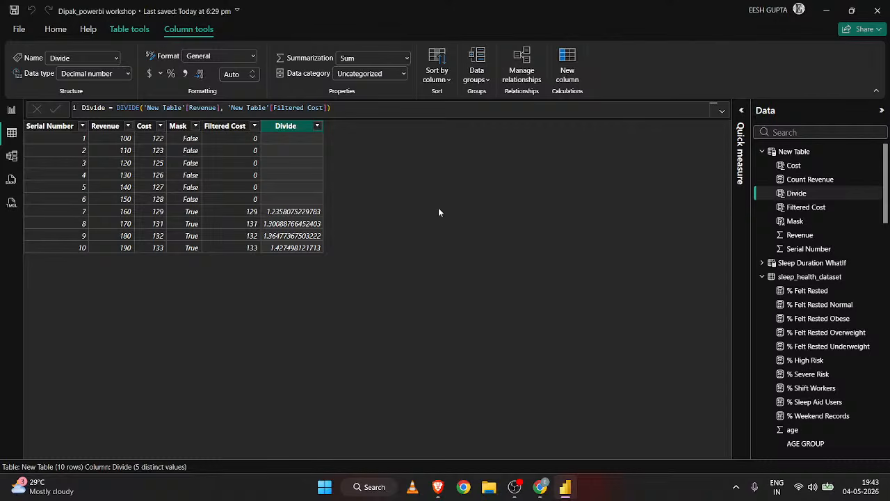
Replace the Divide column's expression with CALCULATE(sum('New Table'[Revenue]), 'New Table'[Serial Number]>5).
{"action": "left_click", "coordinate": [331, 108]}
{"action": "left_click_drag", "start_coordinate": [331, 108], "coordinate": [117, 109]}
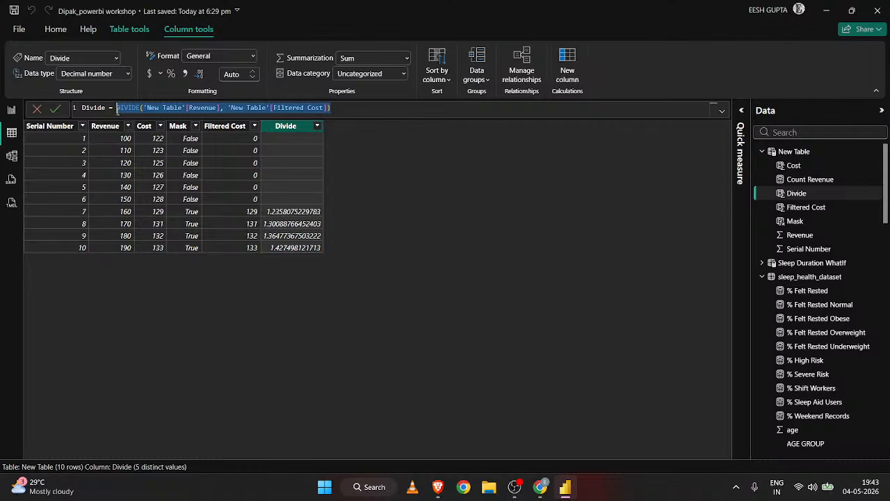
{"action": "key", "text": "BackSpace"}
{"action": "type", "text": "ca"}
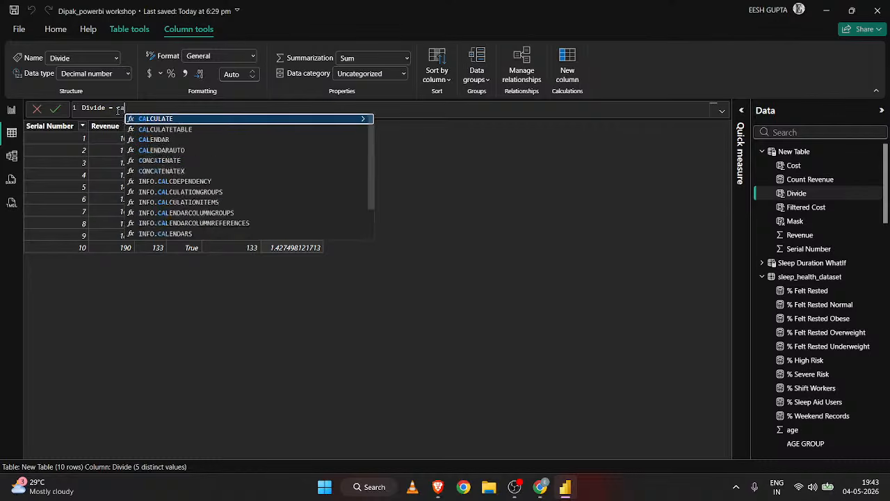
{"action": "type", "text": "lc"}
{"action": "key", "text": "Tab"}
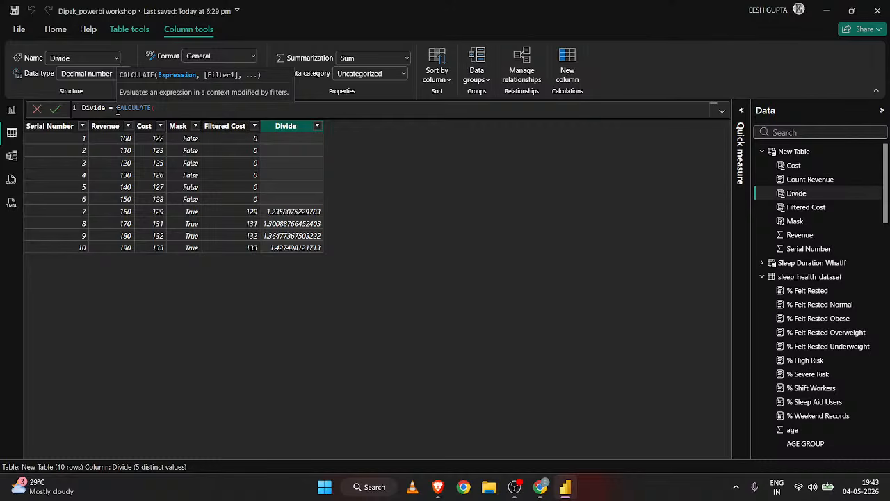
{"action": "type", "text": "sum"}
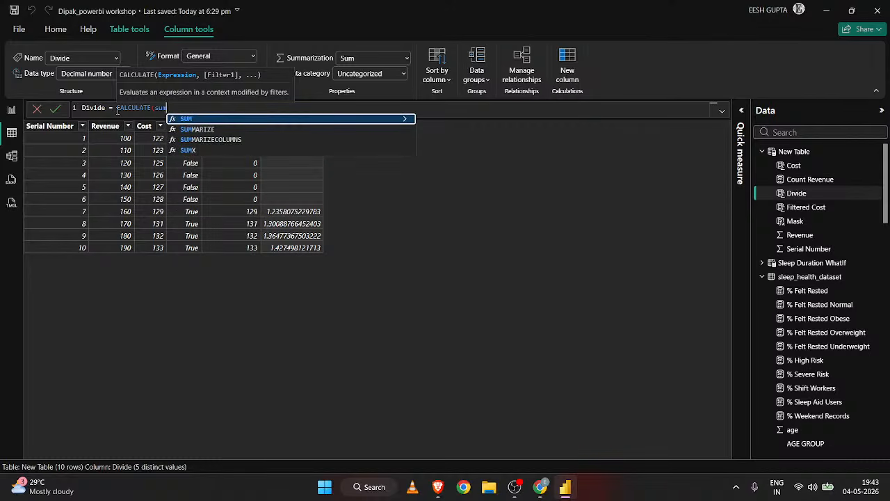
{"action": "type", "text": "('New Table'[Revenue]"}
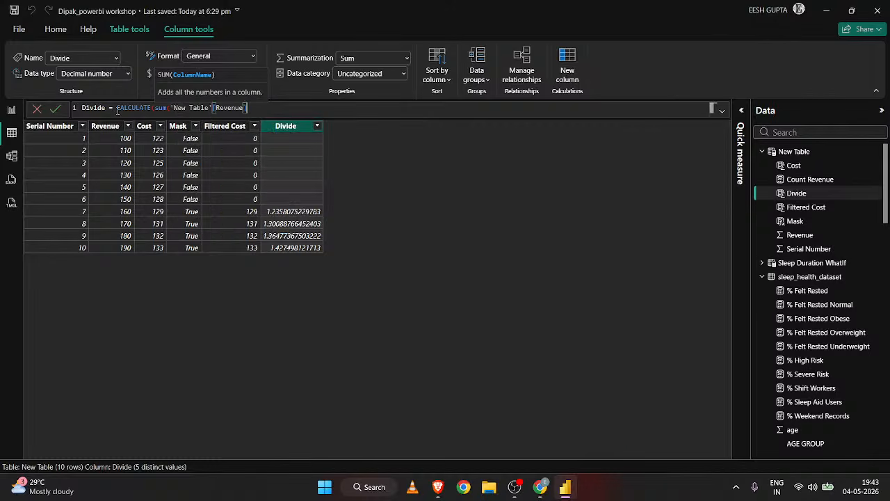
{"action": "type", "text": ")"}
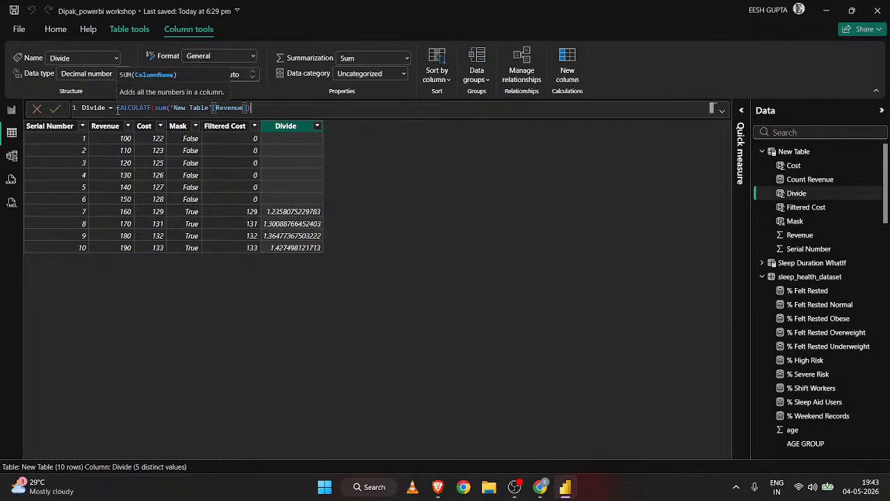
{"action": "type", "text": ", "}
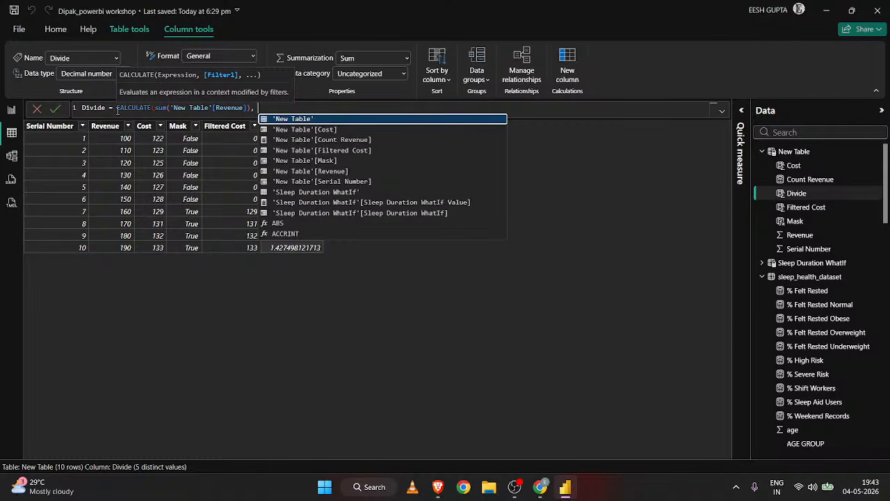
{"action": "type", "text": "'New Table'[Serial Number]"}
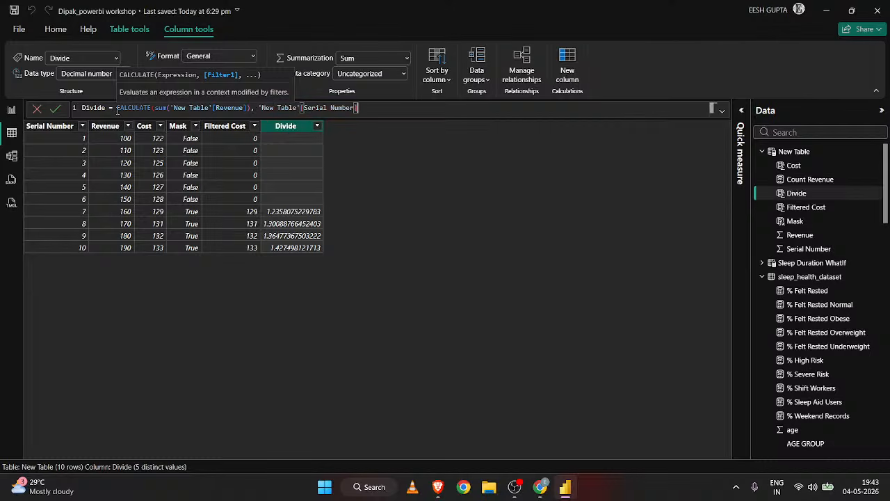
{"action": "type", "text": ">5)"}
{"action": "key", "text": "Return"}
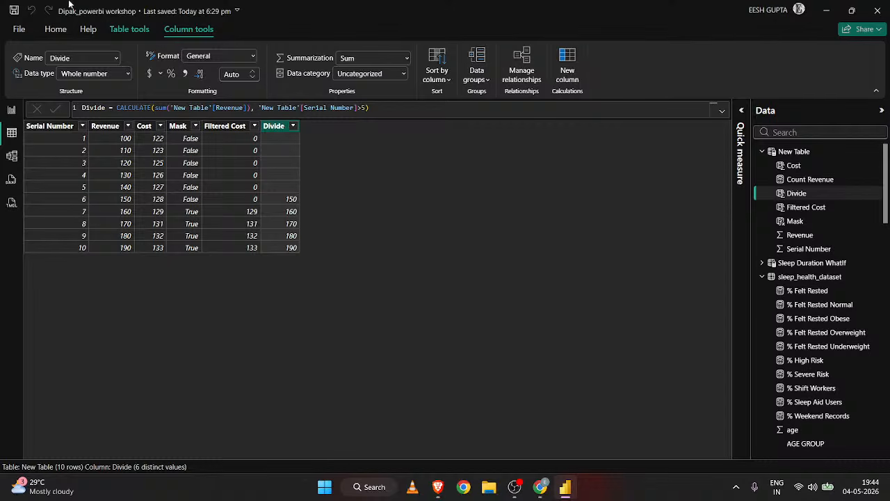
Start a new measure in New Table and name it Conditioned sum of revenue.
{"action": "left_click", "coordinate": [120, 34]}
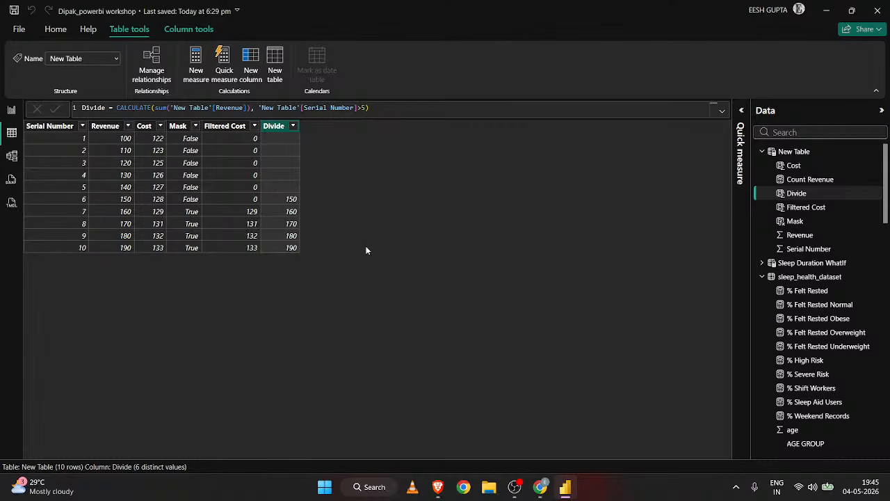
{"action": "left_click", "coordinate": [194, 70]}
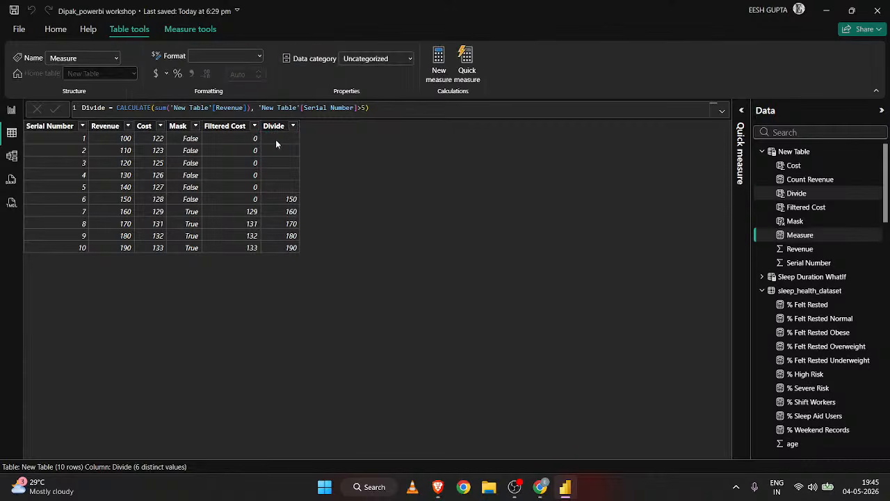
{"action": "key", "text": "BackSpace"}
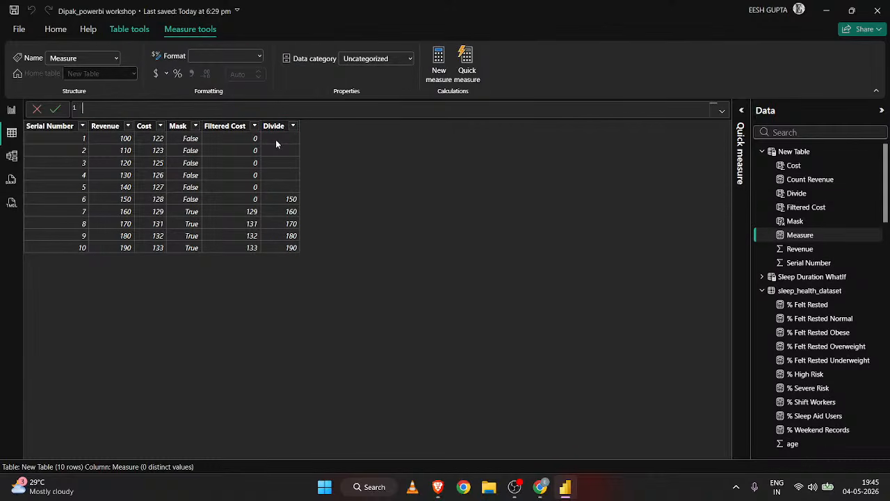
{"action": "type", "text": "Sum of"}
{"action": "key", "text": "BackSpace"}
{"action": "key", "text": "BackSpace"}
{"action": "key", "text": "BackSpace"}
{"action": "key", "text": "BackSpace"}
{"action": "key", "text": "BackSpace"}
{"action": "key", "text": "BackSpace"}
{"action": "type", "text": "Condisit"}
{"action": "key", "text": "BackSpace"}
{"action": "key", "text": "BackSpace"}
{"action": "key", "text": "BackSpace"}
{"action": "type", "text": "tioned sum of revenue "}
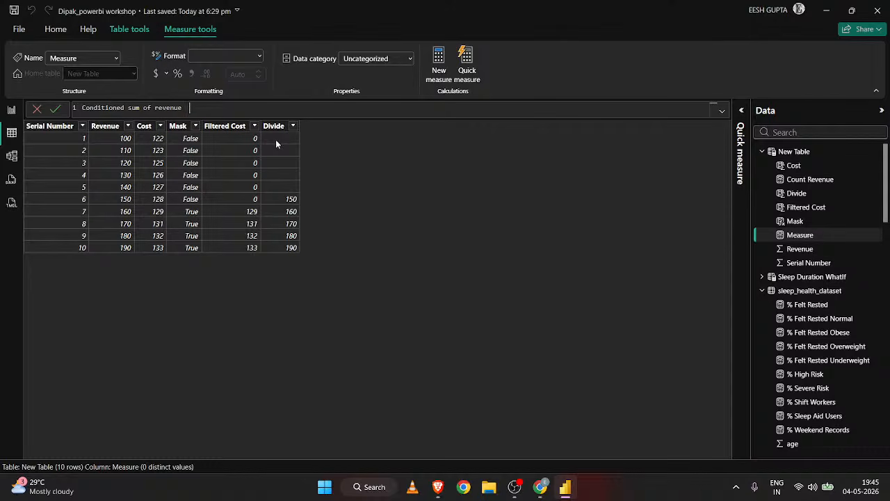
{"action": "type", "text": "= CALCULATE("}
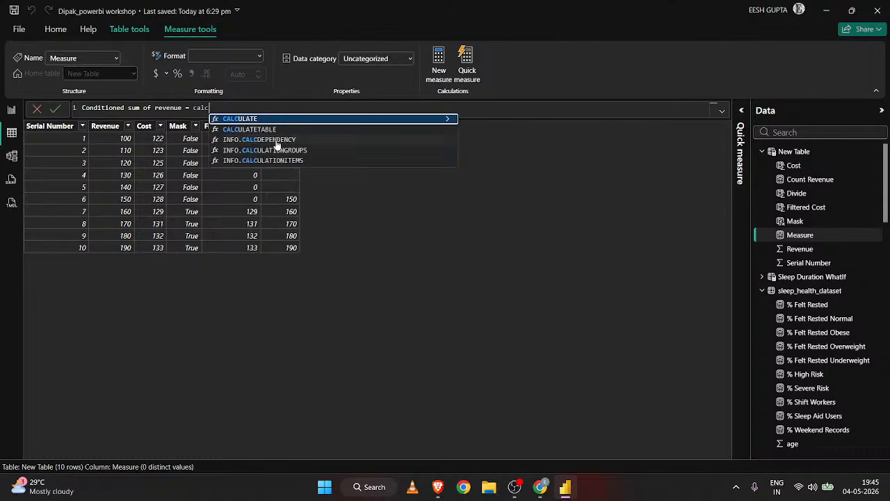
{"action": "type", "text": "SUM("}
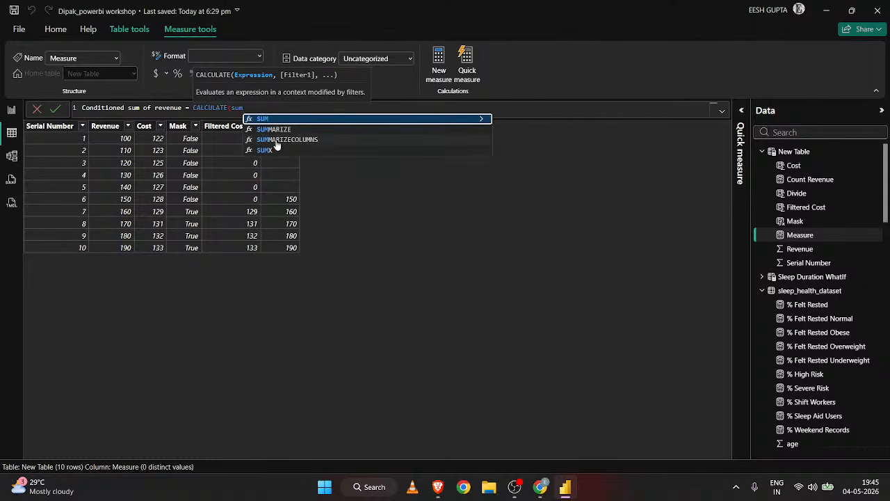
{"action": "type", "text": "re"}
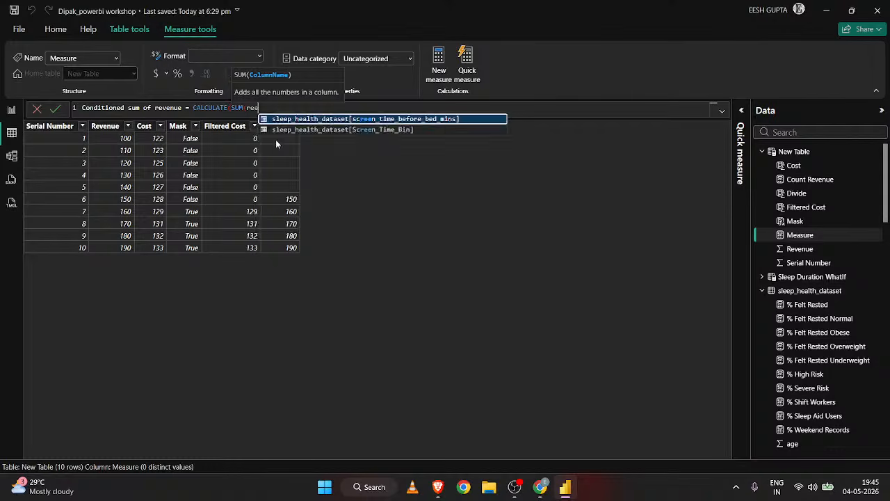
Define the new measure as CALCULATE(SUM('New Table'[Revenue]), 'New Table'[Serial Number]>5).
{"action": "key", "text": "Tab"}
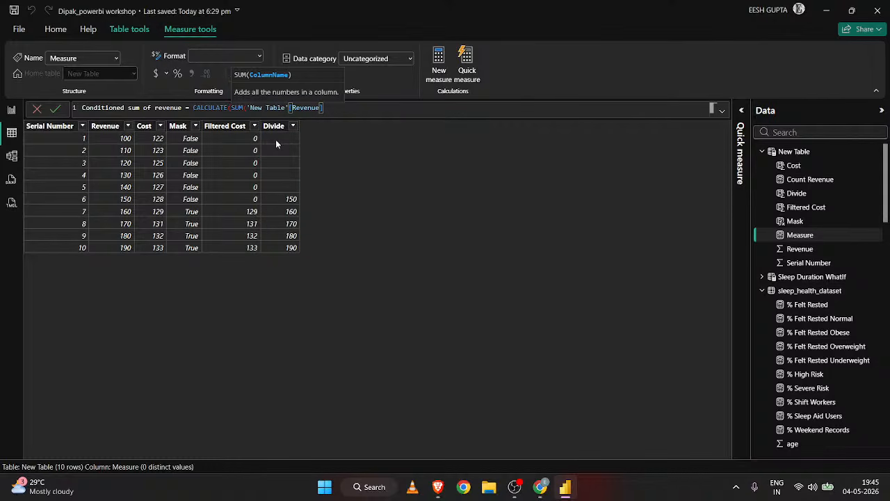
{"action": "type", "text": "),"}
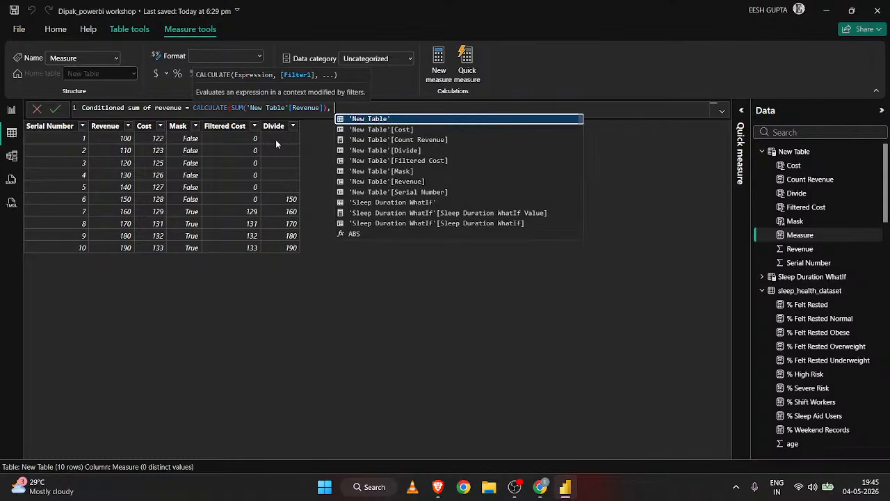
{"action": "type", "text": " serial"}
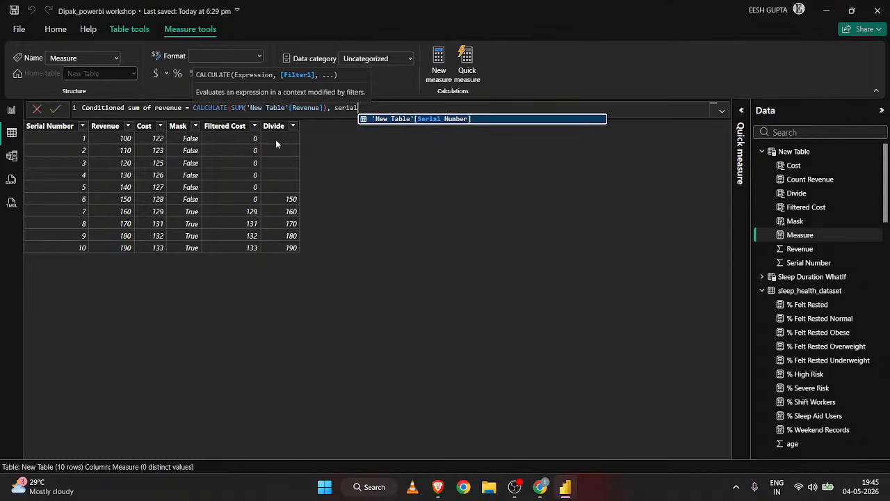
{"action": "key", "text": "Tab"}
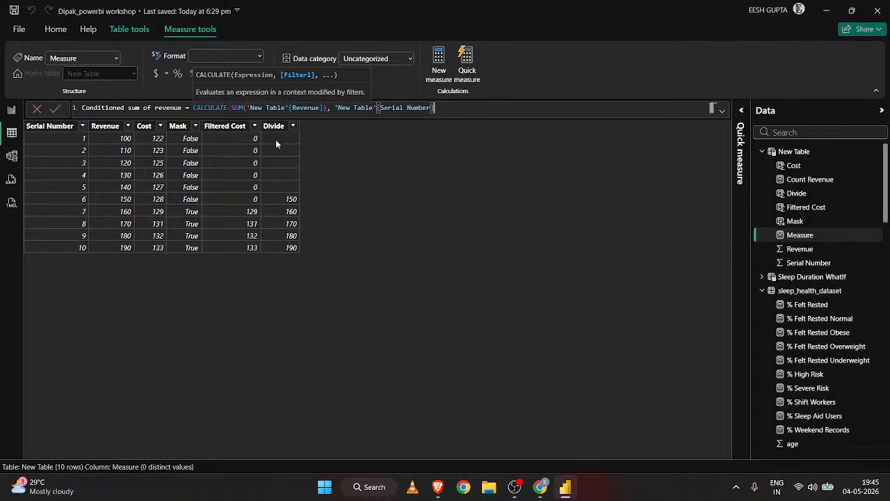
{"action": "type", "text": ">5)"}
{"action": "key", "text": "Return"}
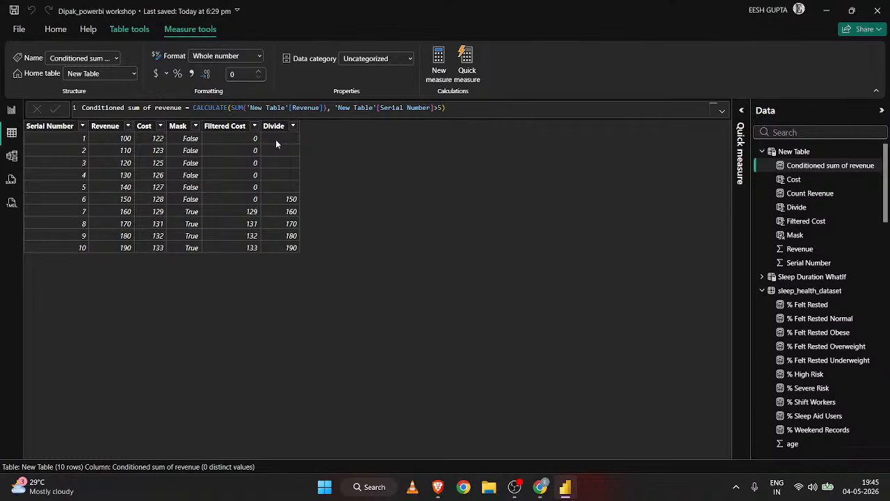
Replace the Count Revenue and Countdistinct gender values in the Page 6 card with the Conditioned sum of revenue measure.
{"action": "left_click", "coordinate": [11, 111]}
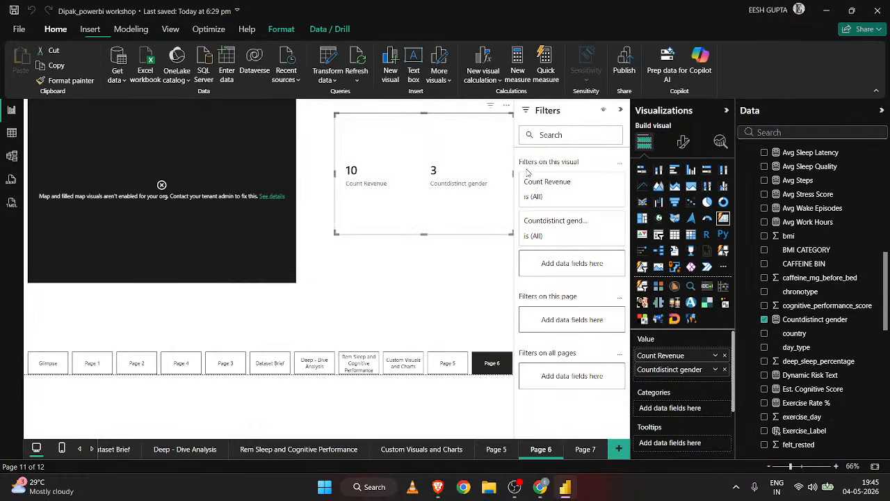
{"action": "left_click", "coordinate": [724, 355]}
{"action": "left_click", "coordinate": [724, 356]}
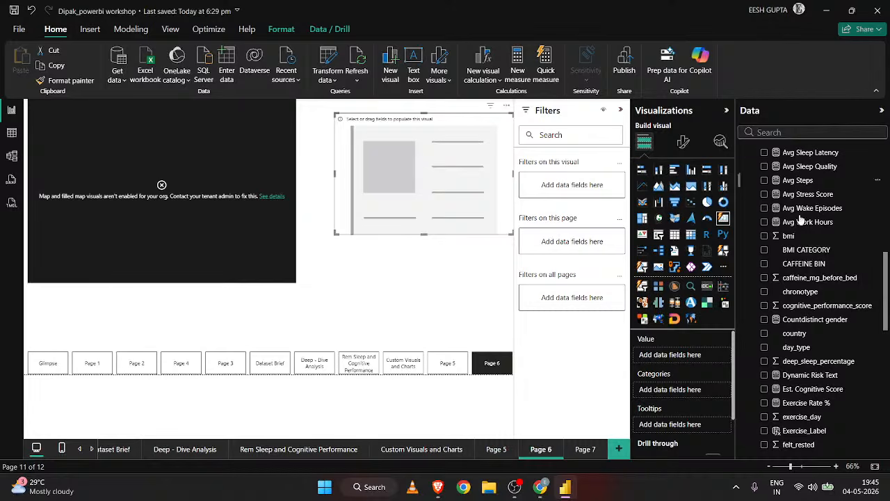
{"action": "scroll", "coordinate": [801, 220], "scroll_direction": "up", "scroll_amount": 10}
{"action": "scroll", "coordinate": [777, 179], "scroll_direction": "down", "scroll_amount": 1}
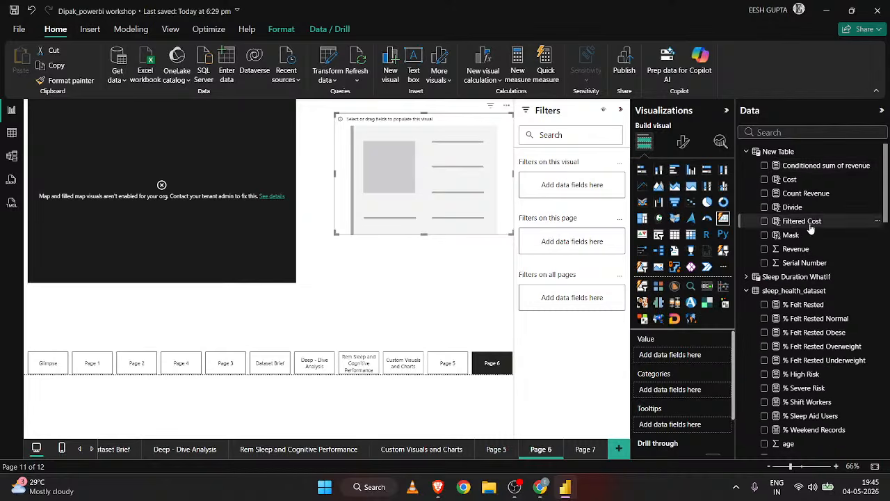
{"action": "left_click_drag", "start_coordinate": [820, 166], "coordinate": [678, 356]}
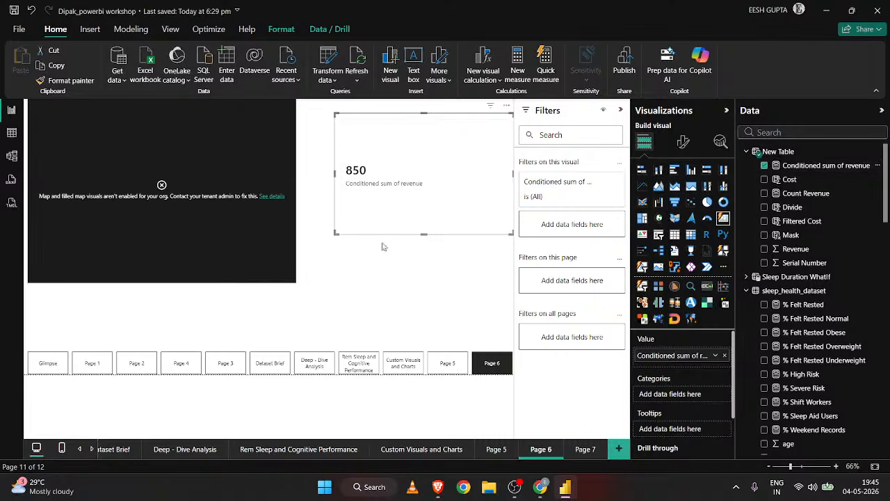
Return to the New Table data and add a calculated column named Categories.
{"action": "left_click", "coordinate": [12, 132]}
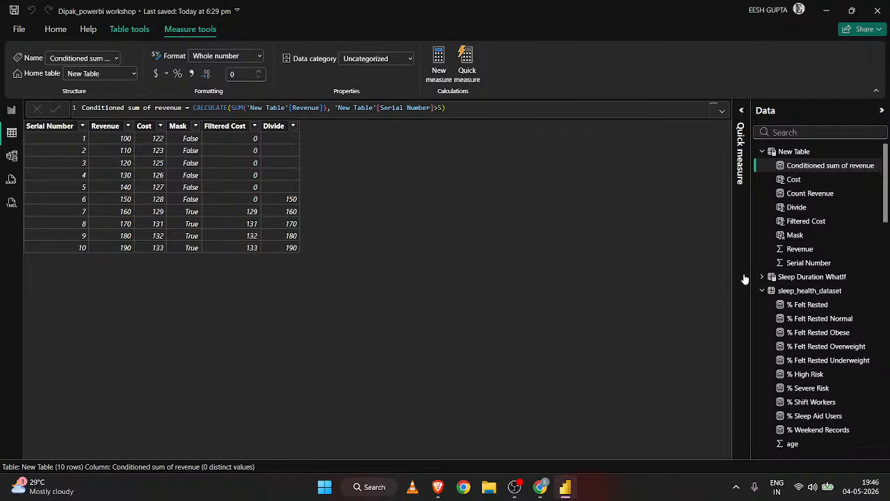
{"action": "scroll", "coordinate": [814, 338], "scroll_direction": "down", "scroll_amount": 5}
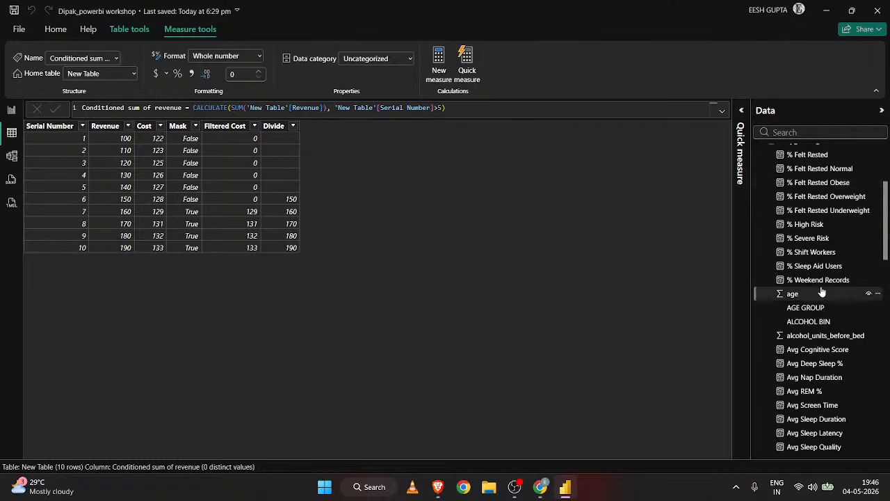
{"action": "scroll", "coordinate": [822, 292], "scroll_direction": "down", "scroll_amount": 6}
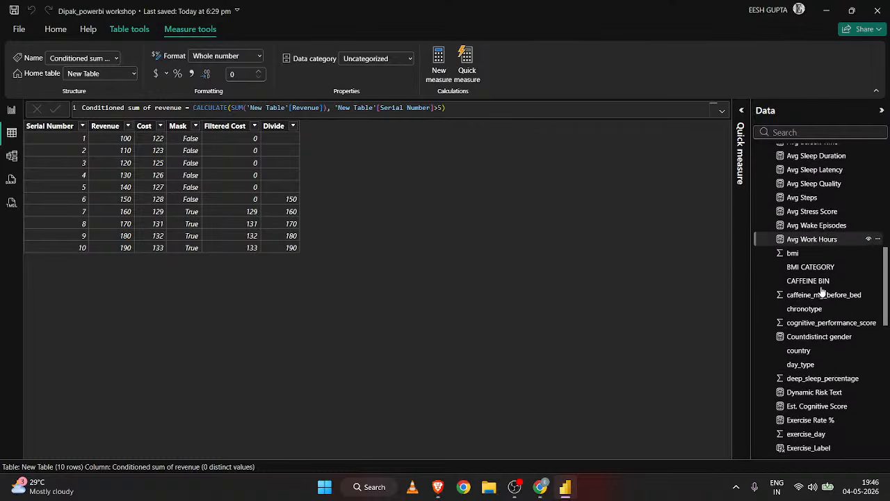
{"action": "scroll", "coordinate": [822, 292], "scroll_direction": "up", "scroll_amount": 3}
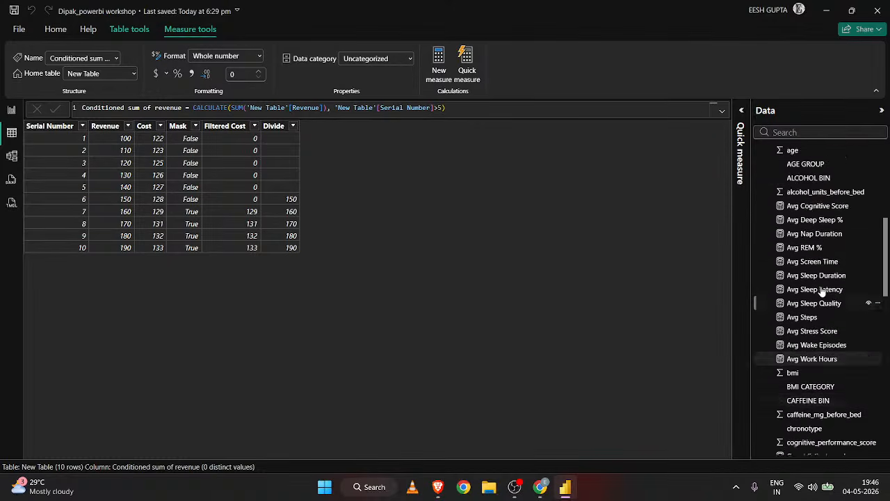
{"action": "scroll", "coordinate": [821, 292], "scroll_direction": "up", "scroll_amount": 1}
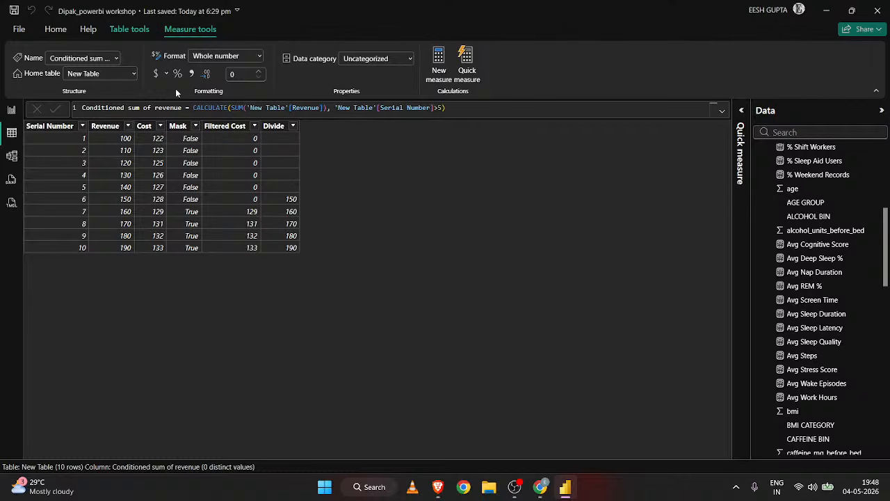
{"action": "left_click", "coordinate": [129, 29]}
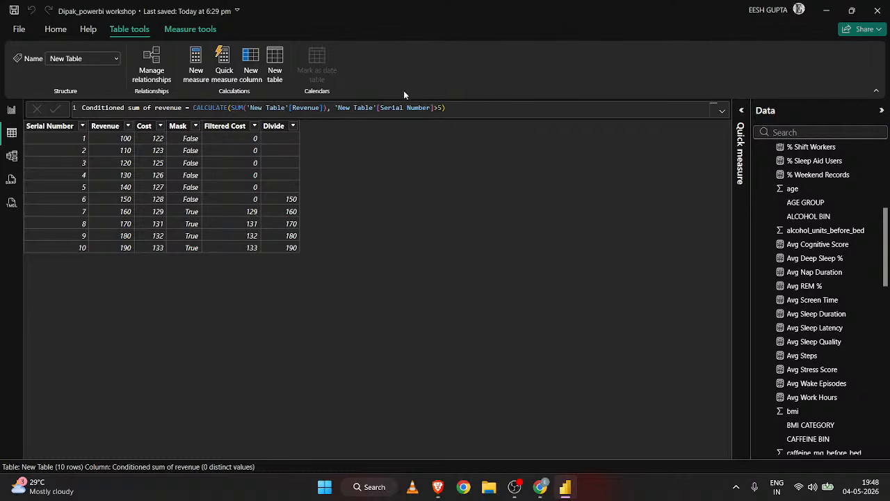
{"action": "left_click", "coordinate": [250, 69]}
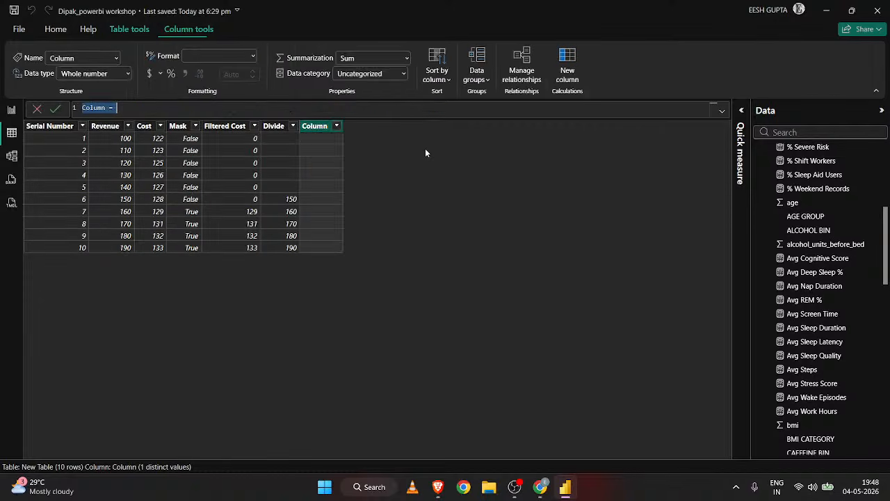
{"action": "key", "text": "BackSpace"}
{"action": "type", "text": "Categories ="}
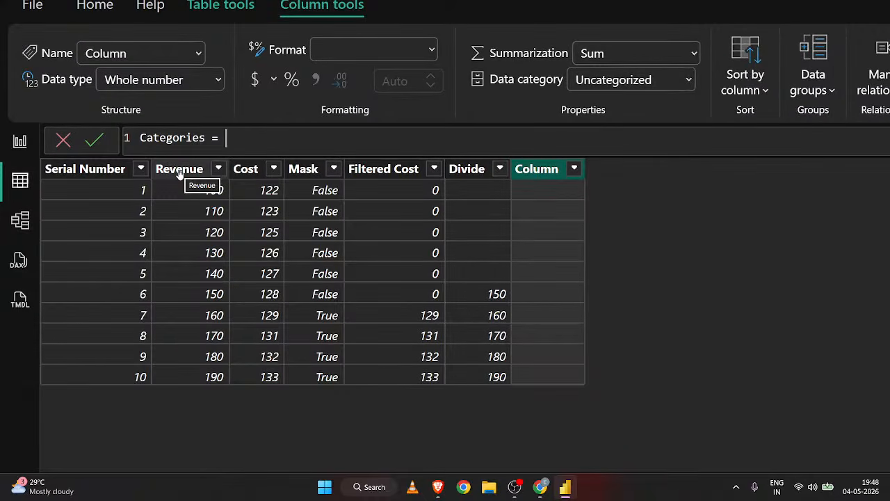
Begin the Categories expression with an IF that returns "A" when 'New Table'[Serial Number]<4.
{"action": "type", "text": "if("}
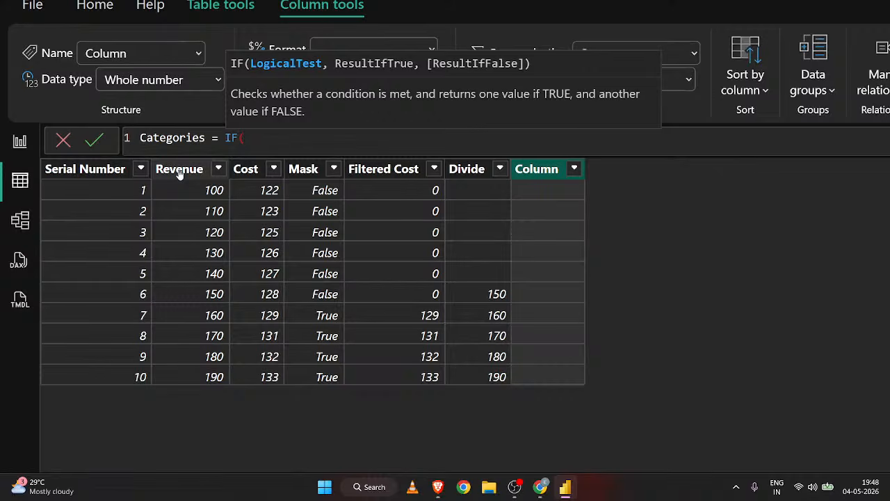
{"action": "type", "text": "serial"}
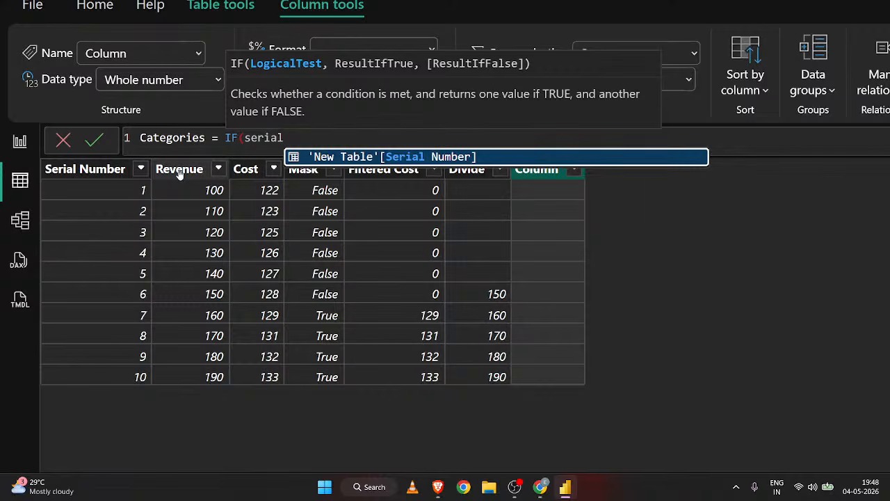
{"action": "key", "text": "Tab"}
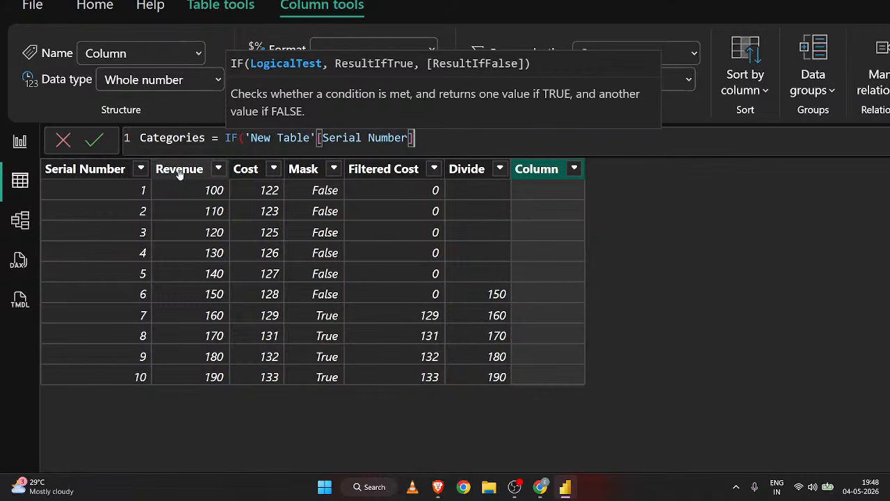
{"action": "type", "text": "<4,"}
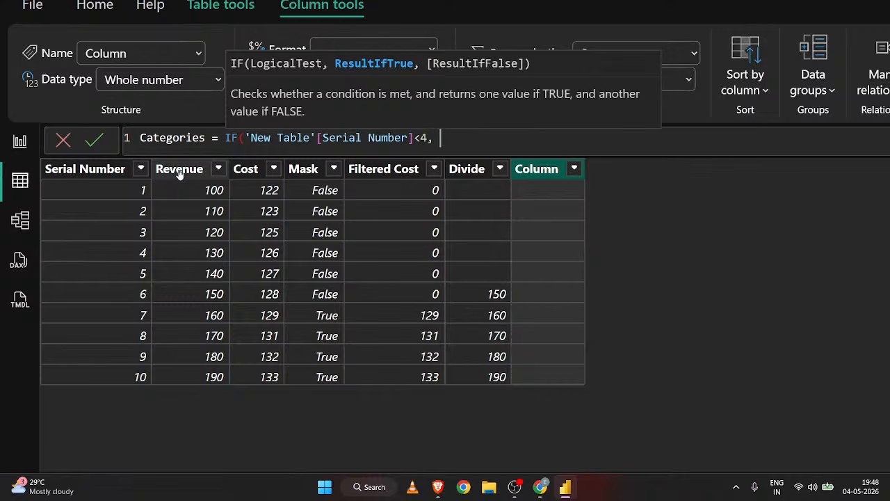
{"action": "type", "text": " \"A\","}
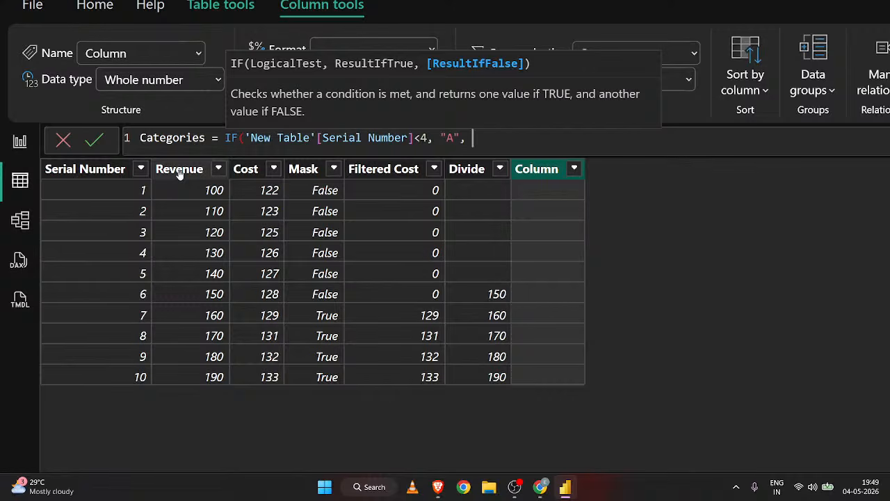
Nest a second IF as the false result, returning "B" when 'New Table'[Serial Number]<7.
{"action": "type", "text": "IF("}
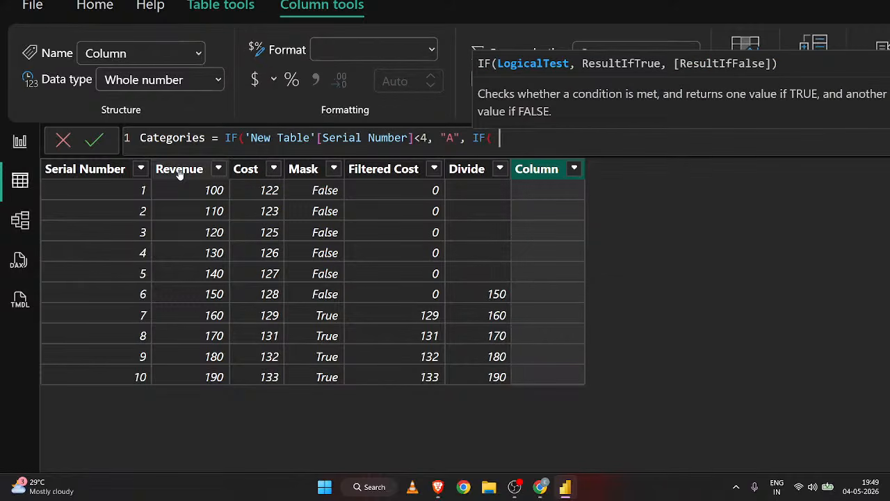
{"action": "type", "text": " ser"}
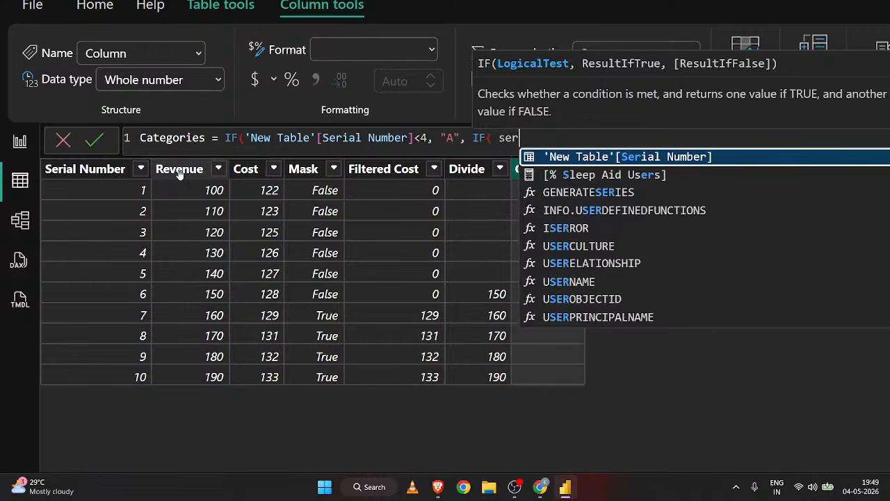
{"action": "key", "text": "Tab"}
{"action": "type", "text": "<"}
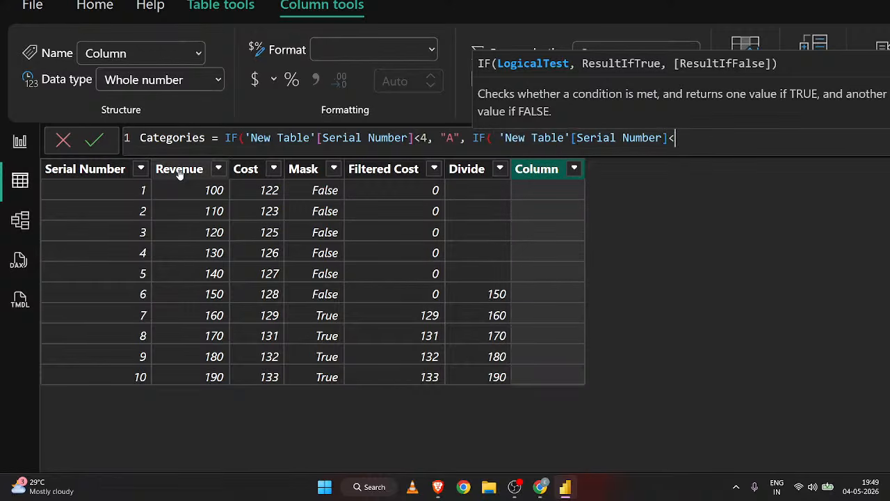
{"action": "type", "text": "7, "}
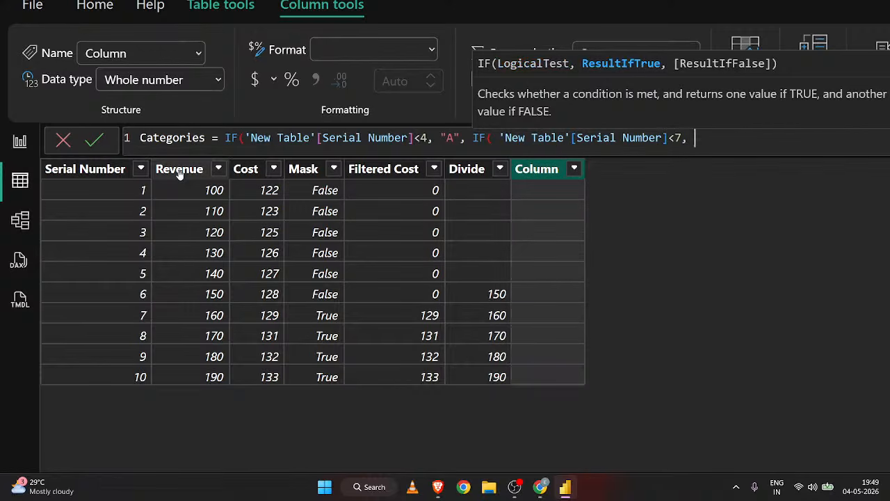
{"action": "type", "text": "\"b\""}
{"action": "key", "text": "BackSpace"}
{"action": "key", "text": "BackSpace"}
{"action": "type", "text": "B\", "}
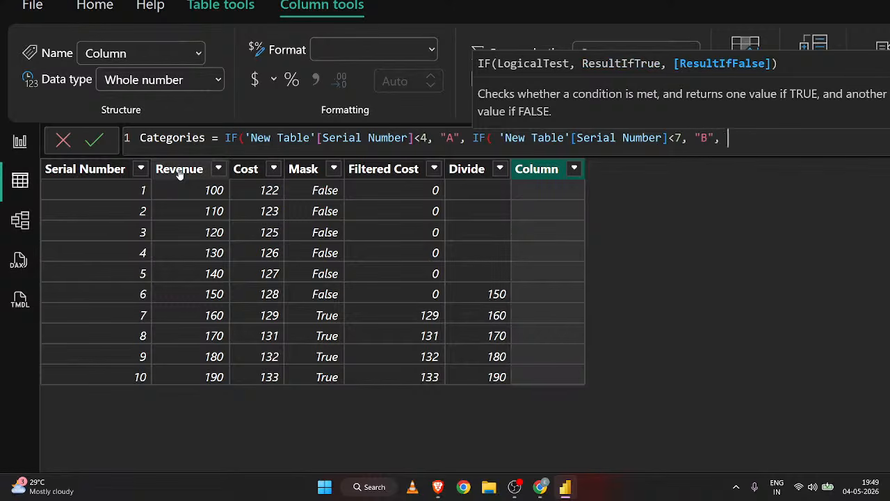
{"action": "type", "text": "IF("}
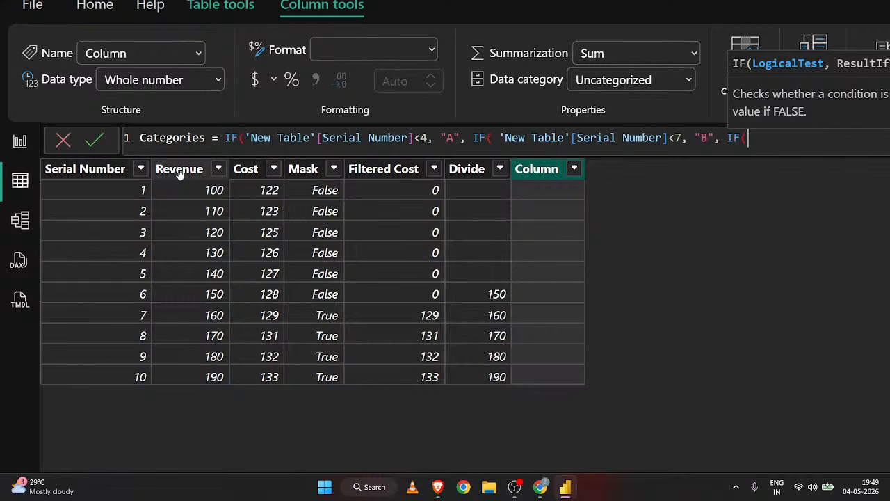
{"action": "type", "text": "seria"}
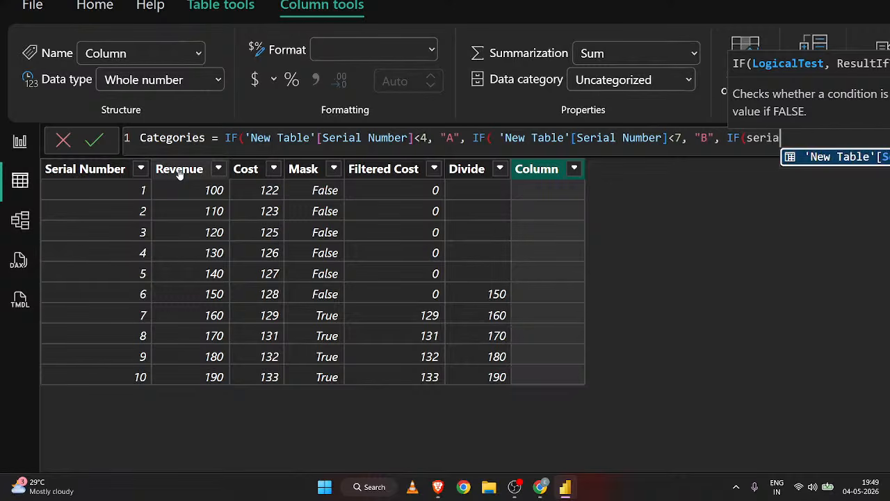
{"action": "key", "text": "BackSpace"}
{"action": "key", "text": "BackSpace"}
{"action": "key", "text": "BackSpace"}
{"action": "key", "text": "BackSpace"}
{"action": "key", "text": "BackSpace"}
{"action": "key", "text": "BackSpace"}
{"action": "key", "text": "BackSpace"}
{"action": "key", "text": "BackSpace"}
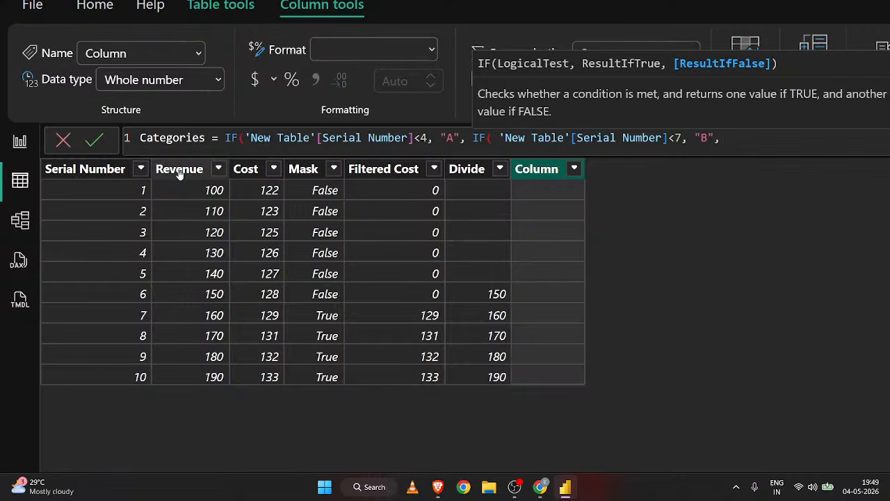
Set "C" as the nested IF's false result, close both functions and commit the Categories formula.
{"action": "type", "text": "\"C\"))"}
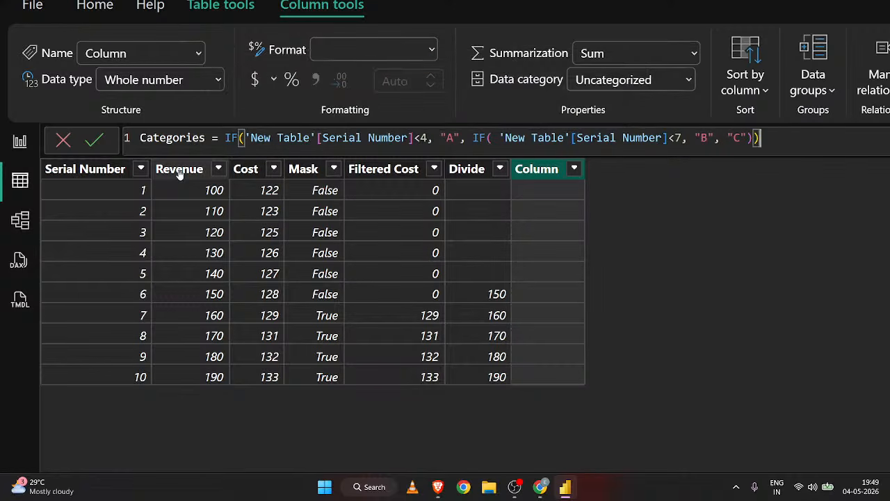
{"action": "key", "text": "Return"}
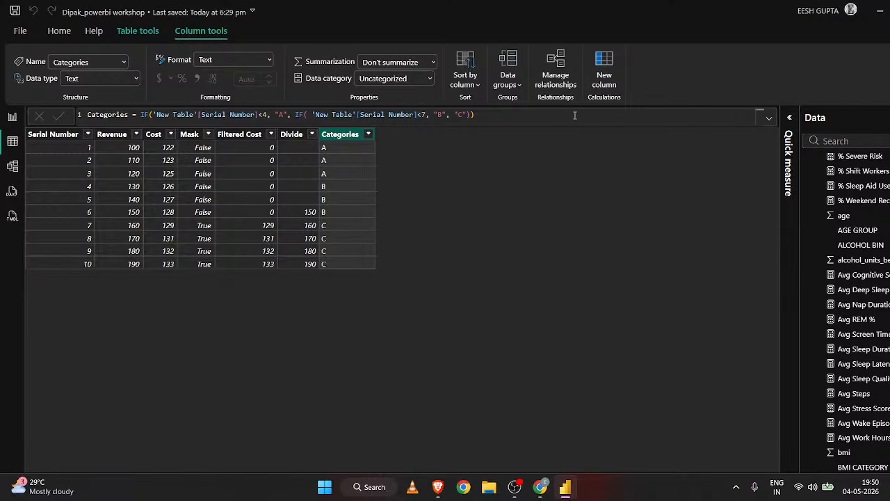
Clear the whole nested IF expression of the Categories column, keeping only the column name and equals sign.
{"action": "left_click", "coordinate": [475, 114]}
{"action": "left_click", "coordinate": [149, 114], "text": "shift"}
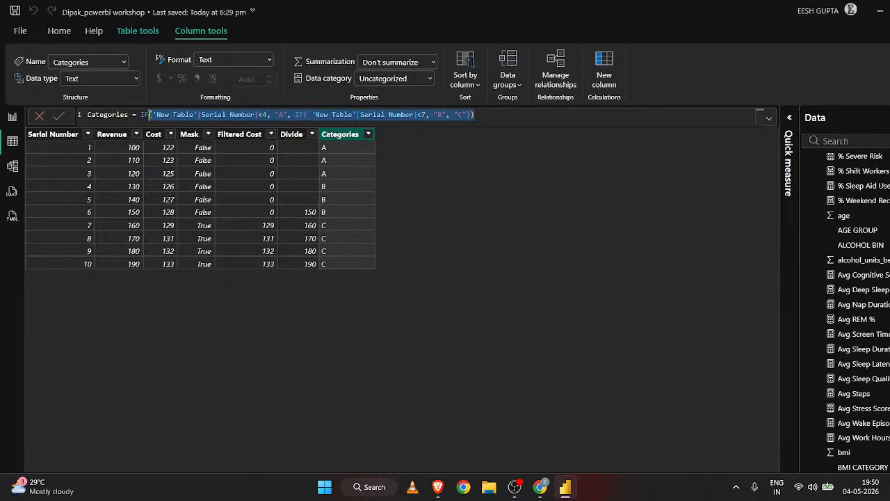
{"action": "mouse_move", "coordinate": [149, 114]}
{"action": "left_mouse_down"}
{"action": "mouse_move", "coordinate": [115, 114]}
{"action": "mouse_move", "coordinate": [141, 114]}
{"action": "left_mouse_up"}
{"action": "key", "text": "BackSpace"}
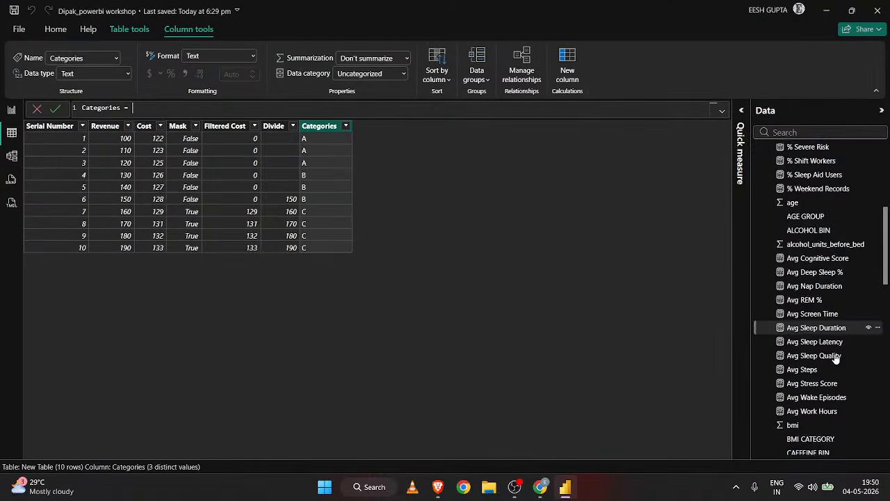
Show the sleep_health_dataset table's data and examine its final columns, including Trial Column and Gender Improved.
{"action": "scroll", "coordinate": [836, 357], "scroll_direction": "down", "scroll_amount": 5}
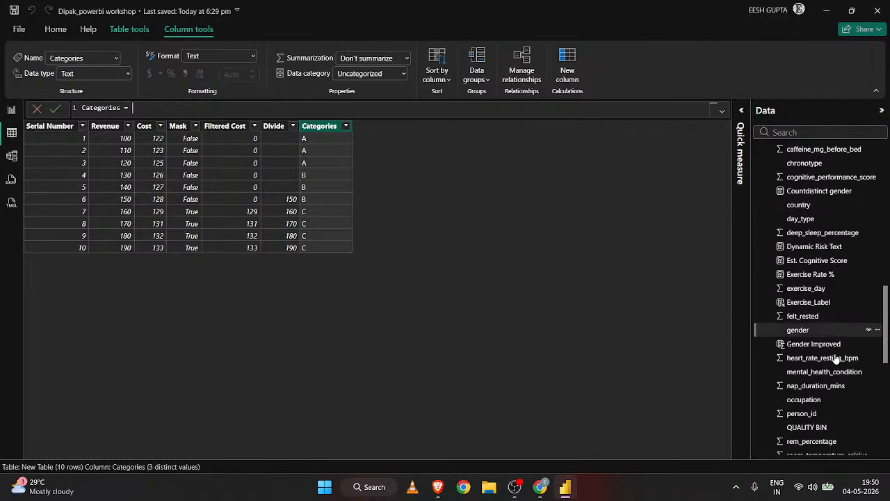
{"action": "scroll", "coordinate": [835, 357], "scroll_direction": "up", "scroll_amount": 8}
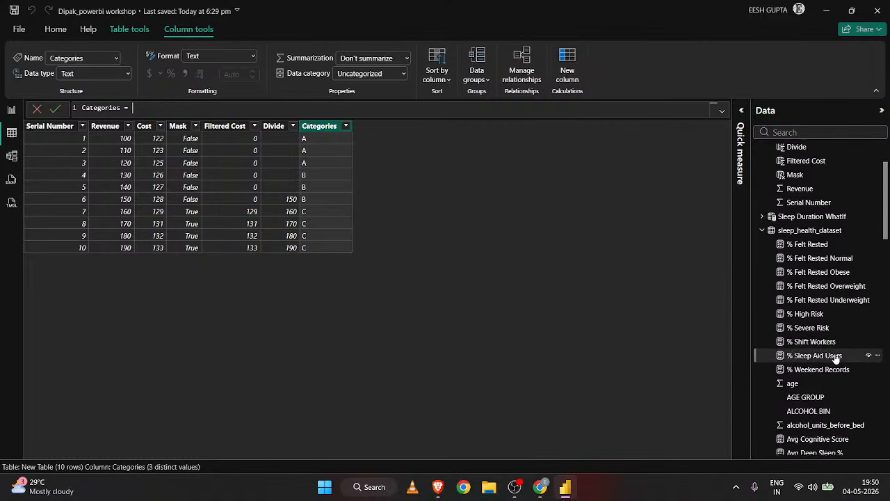
{"action": "scroll", "coordinate": [835, 356], "scroll_direction": "up", "scroll_amount": 3}
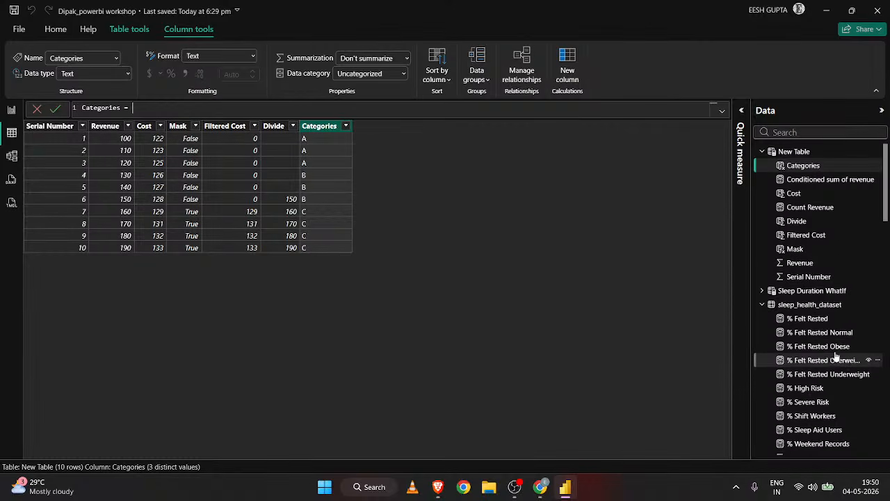
{"action": "left_click", "coordinate": [810, 304]}
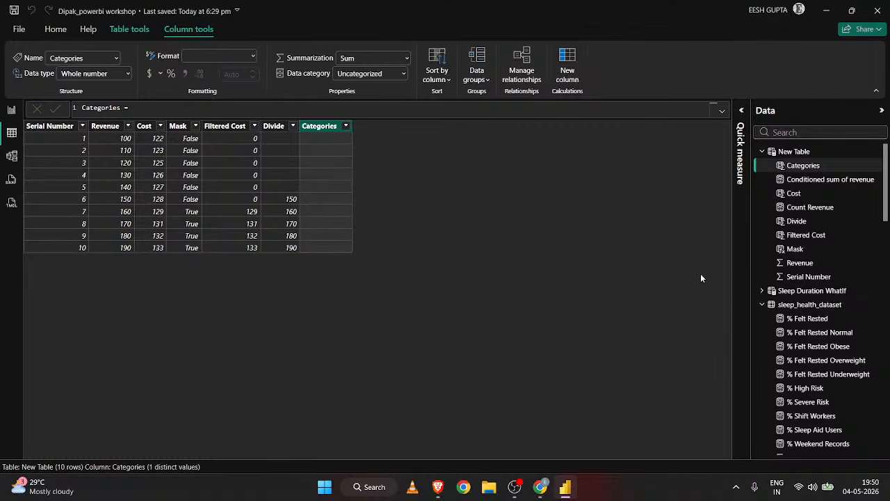
{"action": "left_click", "coordinate": [809, 305]}
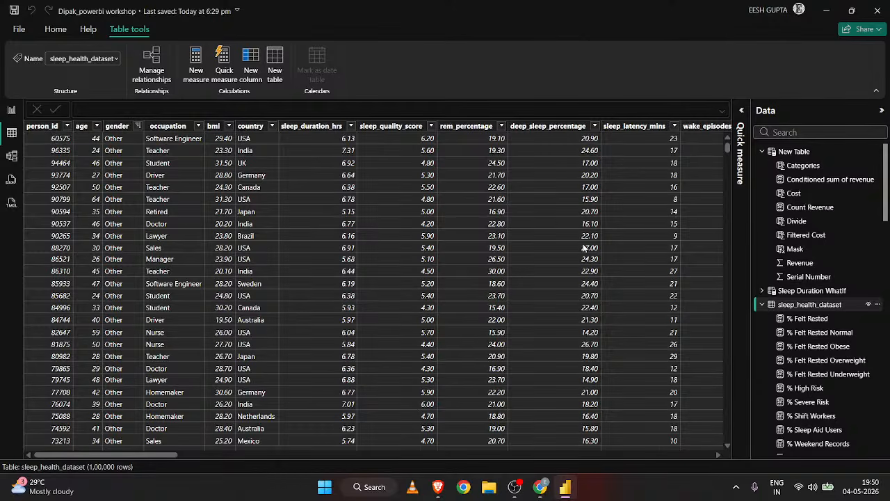
{"action": "scroll", "coordinate": [584, 248], "scroll_direction": "right", "scroll_amount": 10}
{"action": "scroll", "coordinate": [583, 248], "scroll_direction": "right", "scroll_amount": 8}
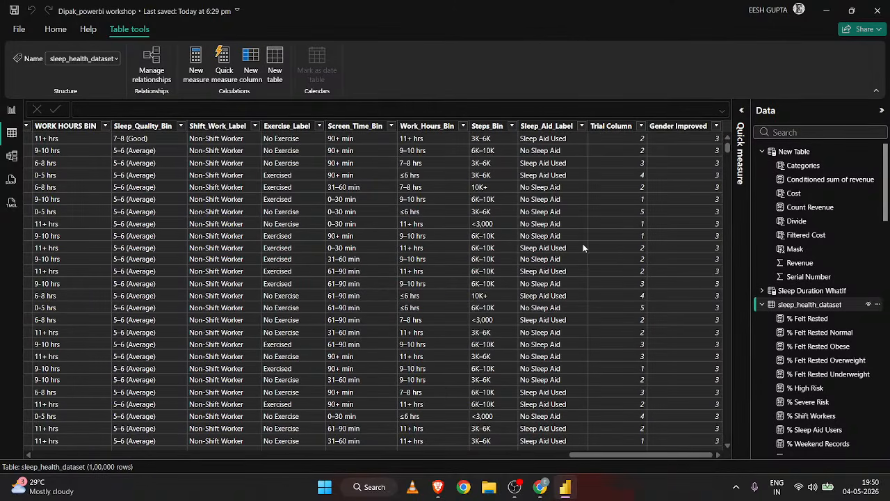
Examine the Gender Improved column's SWITCH formula and check the distinct values of the gender column it evaluates.
{"action": "left_click", "coordinate": [687, 127]}
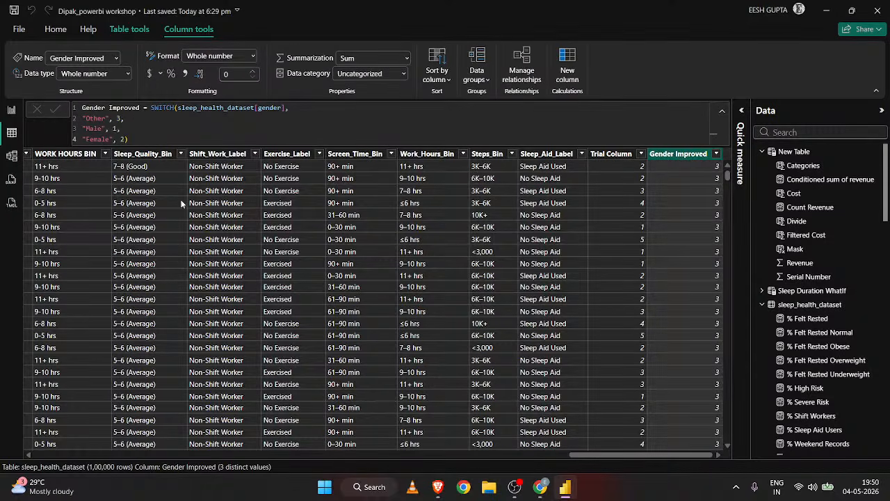
{"action": "scroll", "coordinate": [190, 238], "scroll_direction": "left", "scroll_amount": 10}
{"action": "scroll", "coordinate": [224, 251], "scroll_direction": "left", "scroll_amount": 10}
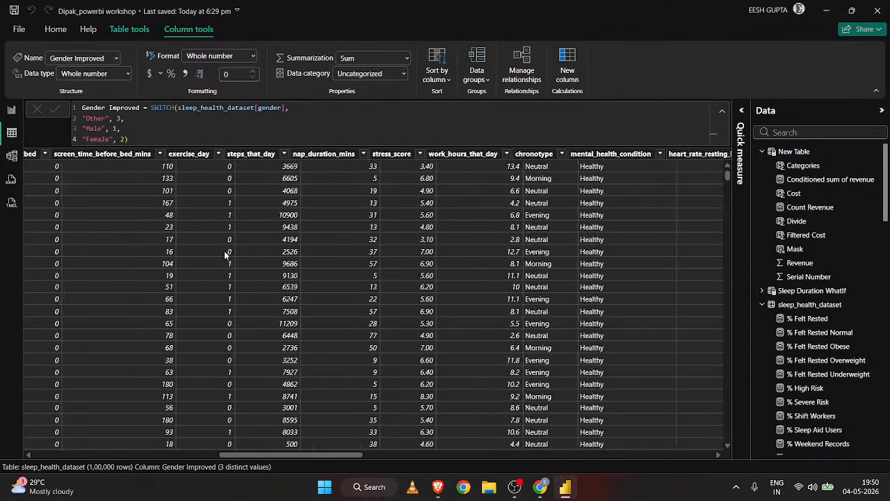
{"action": "scroll", "coordinate": [223, 250], "scroll_direction": "left", "scroll_amount": 1}
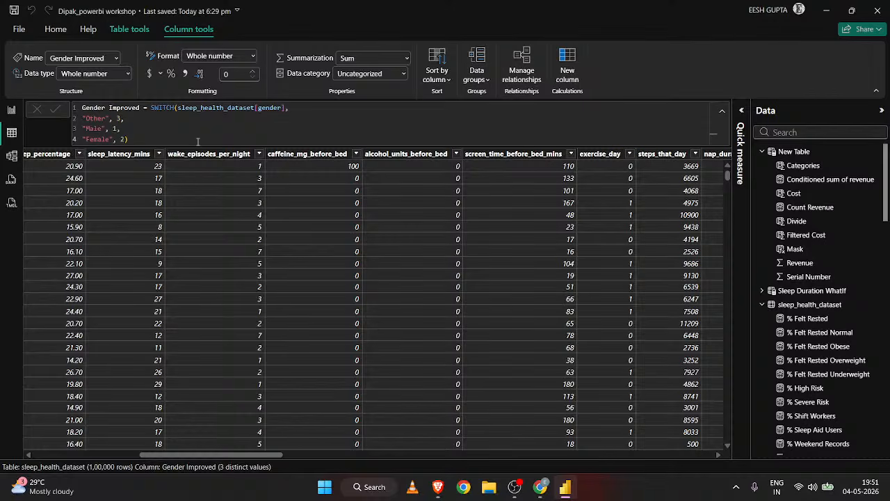
{"action": "left_click_drag", "start_coordinate": [178, 108], "coordinate": [287, 107]}
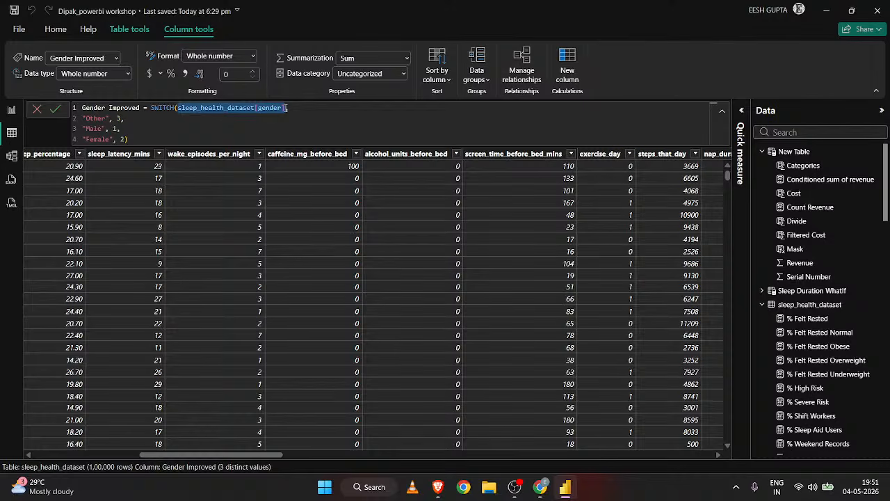
{"action": "scroll", "coordinate": [186, 278], "scroll_direction": "left", "scroll_amount": 10}
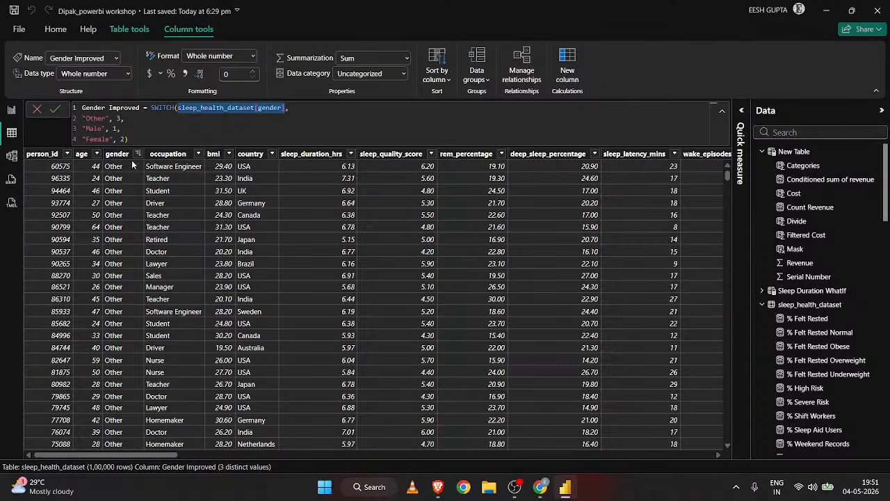
{"action": "left_click", "coordinate": [137, 154]}
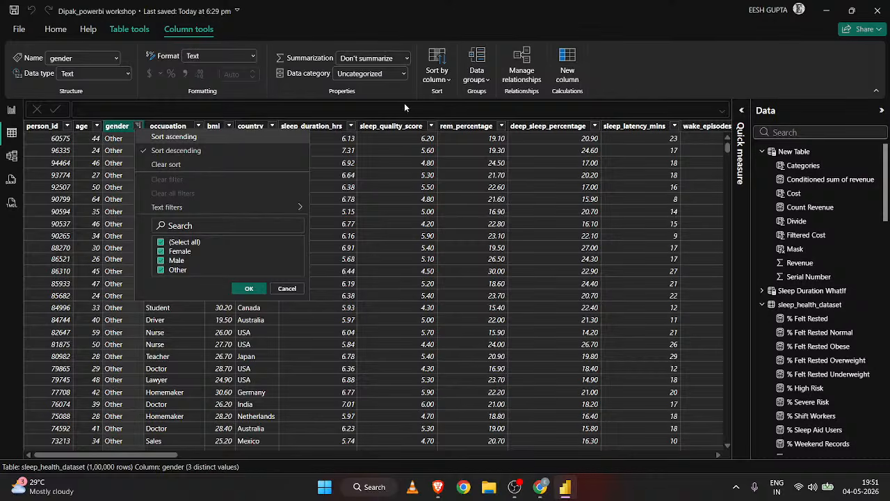
{"action": "left_click", "coordinate": [353, 112]}
Review the Gender Improved formula again with its resulting rows, and show New Table's data.
{"action": "scroll", "coordinate": [541, 233], "scroll_direction": "right", "scroll_amount": 10}
{"action": "scroll", "coordinate": [542, 237], "scroll_direction": "right", "scroll_amount": 15}
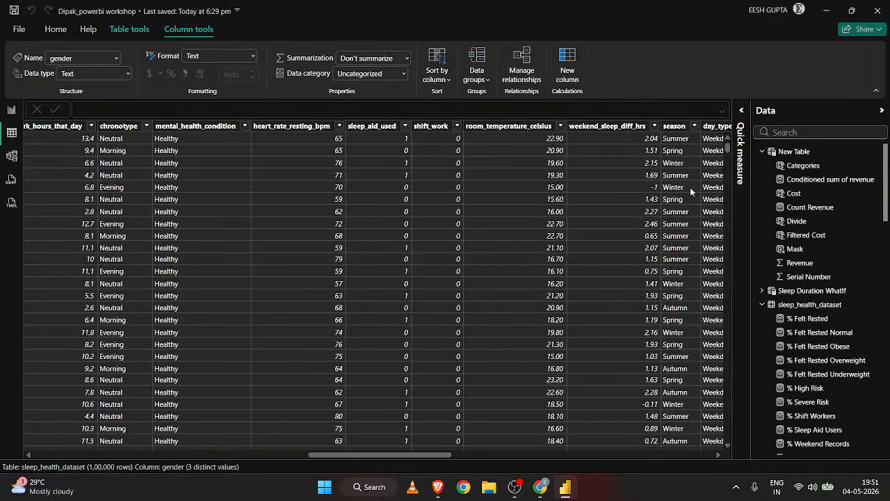
{"action": "left_click", "coordinate": [674, 127]}
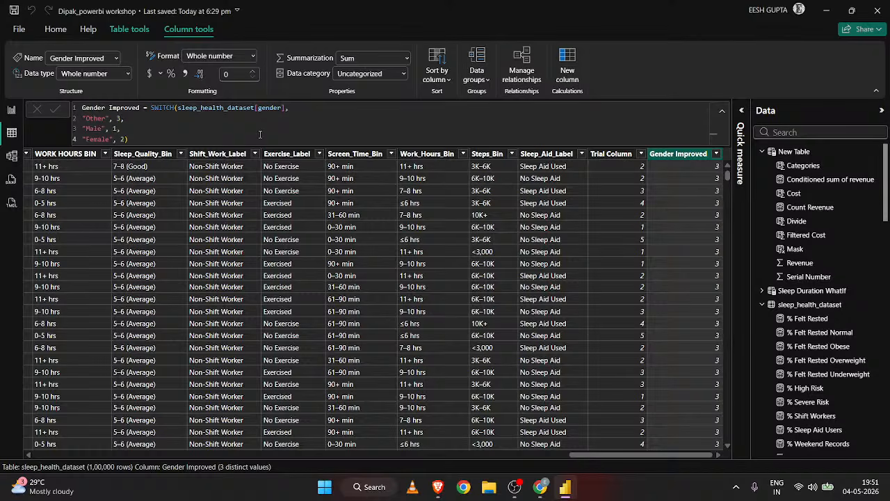
{"action": "scroll", "coordinate": [607, 306], "scroll_direction": "down", "scroll_amount": 15}
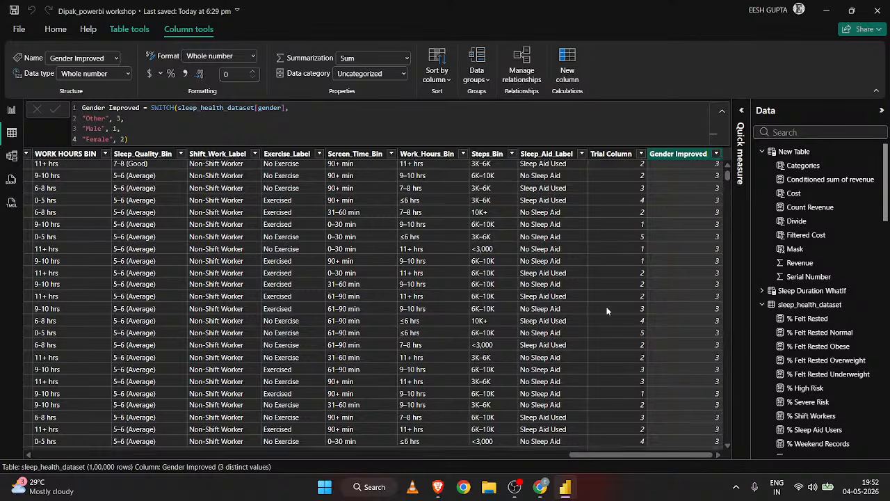
{"action": "scroll", "coordinate": [606, 307], "scroll_direction": "down", "scroll_amount": 2}
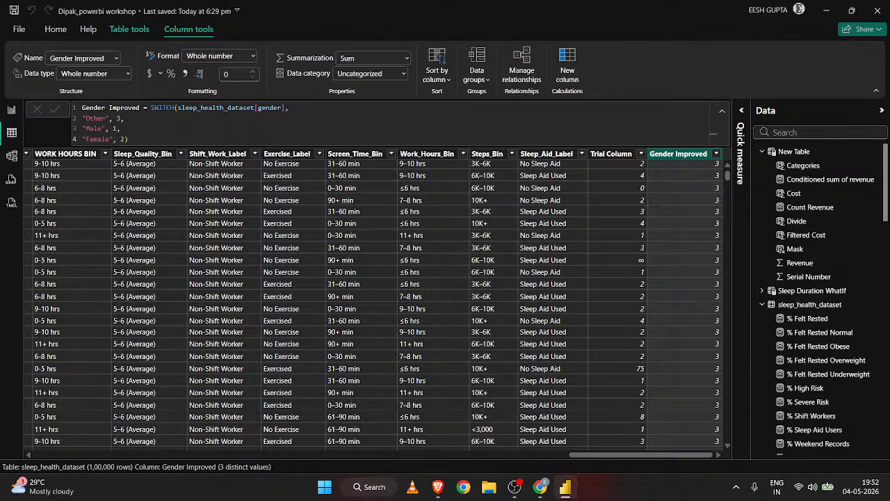
{"action": "left_click", "coordinate": [834, 151]}
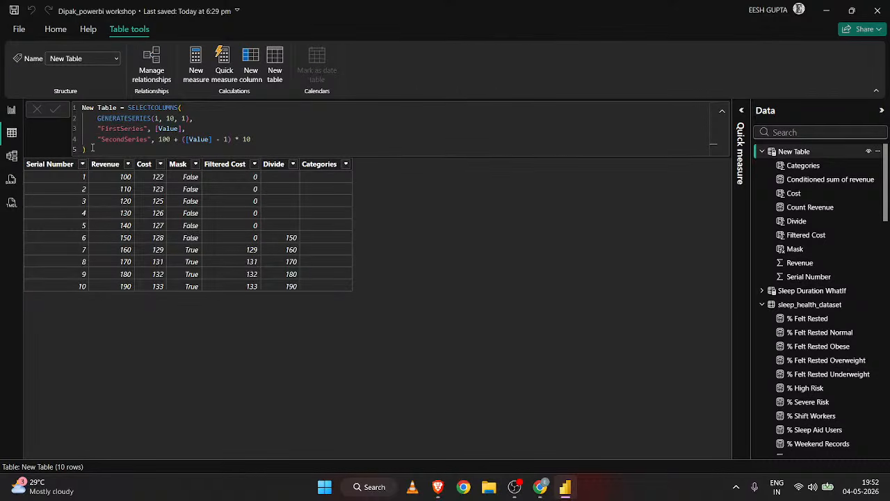
{"action": "left_click_drag", "start_coordinate": [92, 147], "coordinate": [128, 108]}
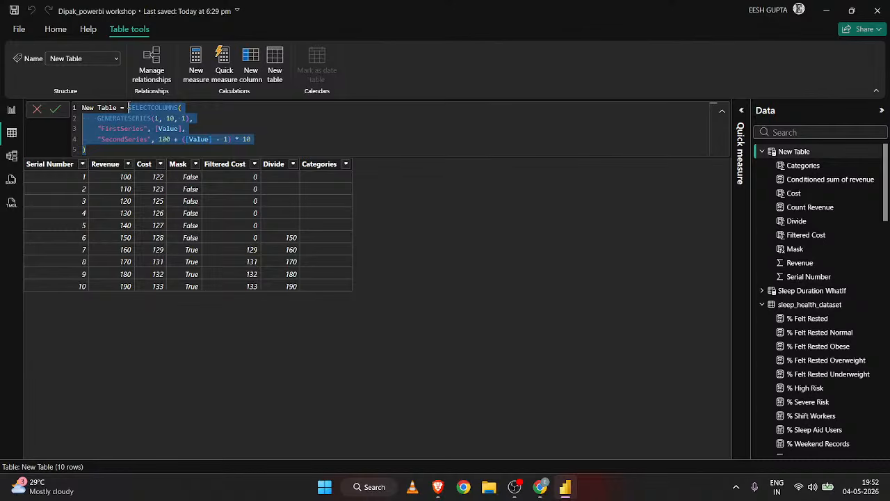
{"action": "key", "text": "BackSpace"}
{"action": "type", "text": "switch"}
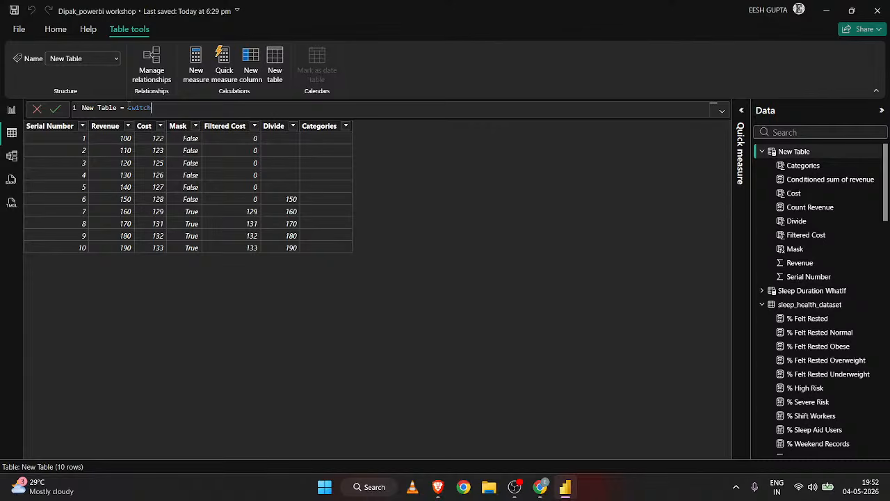
{"action": "key", "text": "BackSpace"}
{"action": "key", "text": "BackSpace"}
{"action": "key", "text": "BackSpace"}
{"action": "key", "text": "BackSpace"}
{"action": "key", "text": "BackSpace"}
{"action": "key", "text": "BackSpace"}
{"action": "key", "text": "BackSpace"}
{"action": "key", "text": "BackSpace"}
{"action": "key", "text": "BackSpace"}
{"action": "key", "text": "BackSpace"}
{"action": "key", "text": "BackSpace"}
{"action": "key", "text": "ctrl+a"}
{"action": "type", "text": "New Table = SELECTCOLUMNS(     GENERATESERIES(1, 10, 1),     \"FirstSeries\", [Value],     \"SecondSeries\", 100 + ([Value] - 1) * 10 )"}
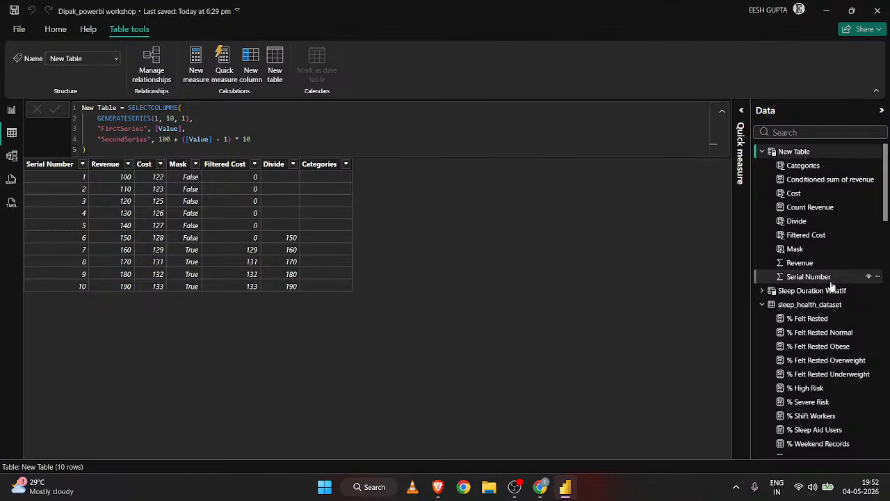
Start the Categories column's formula in New Table as a SWITCH function with true() as its expression.
{"action": "left_click", "coordinate": [314, 166]}
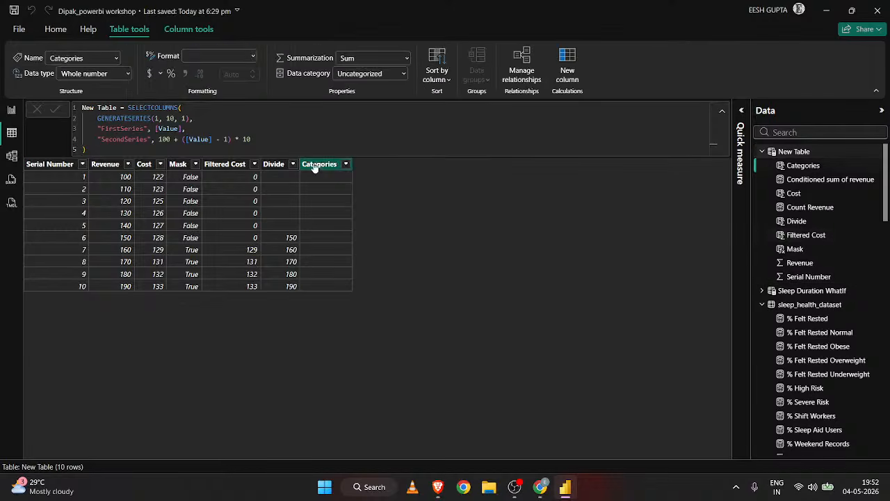
{"action": "left_click", "coordinate": [149, 108]}
{"action": "type", "text": "sw"}
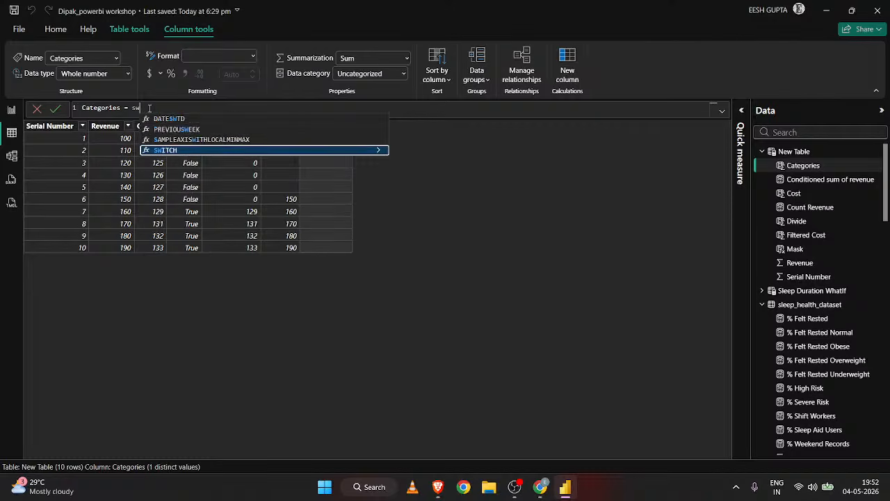
{"action": "type", "text": "itc"}
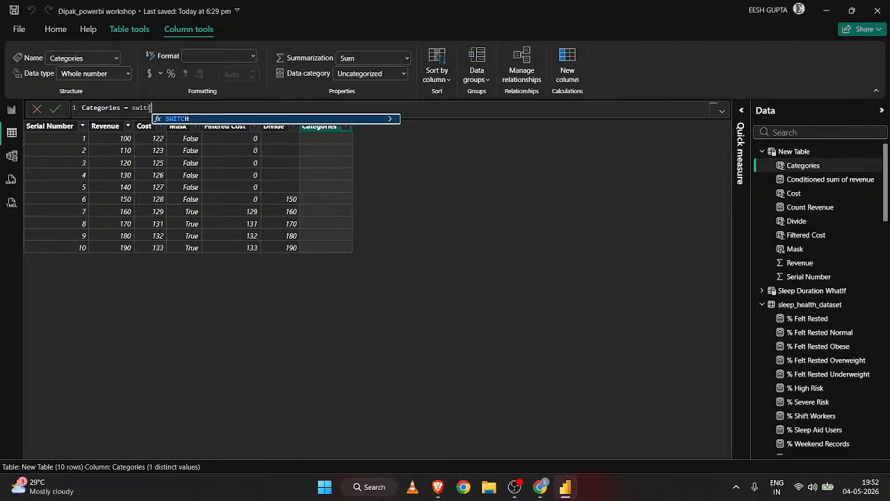
{"action": "key", "text": "Tab"}
{"action": "type", "text": "t"}
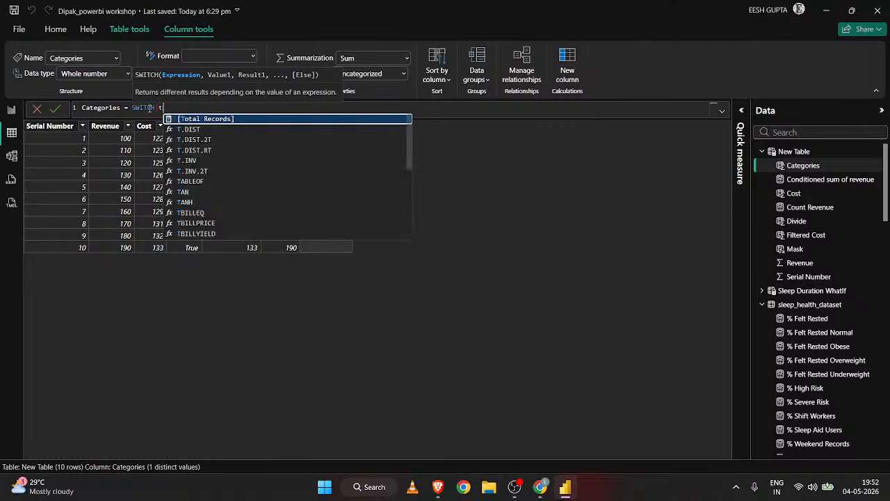
{"action": "type", "text": "rue(),"}
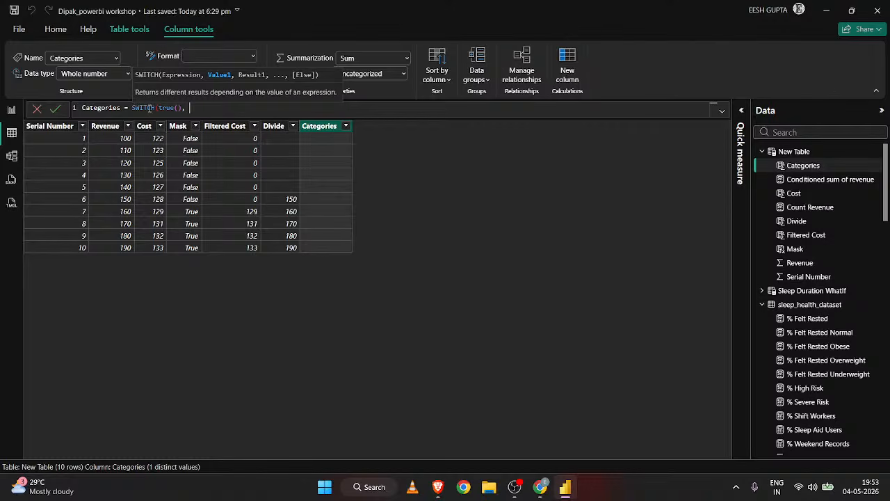
Add the first SWITCH condition 'New Table'[Serial Number]<4 with "A" as its result.
{"action": "type", "text": "serial"}
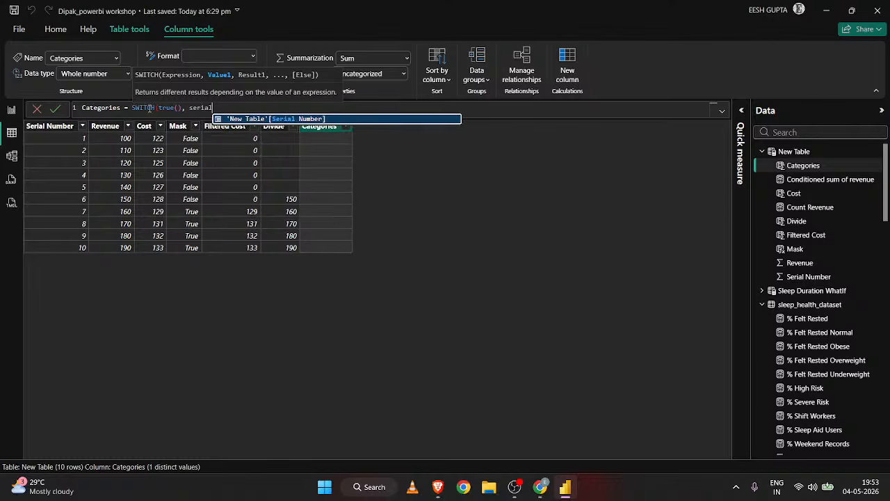
{"action": "key", "text": "Tab"}
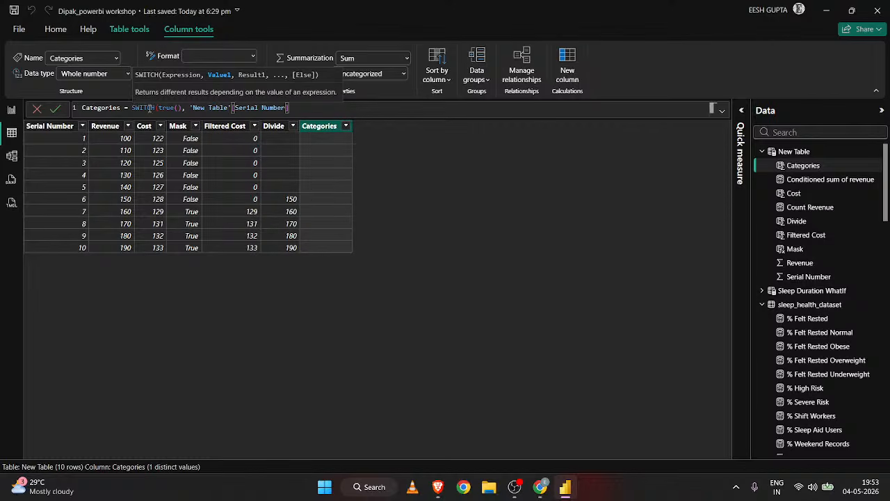
{"action": "type", "text": "<4,"}
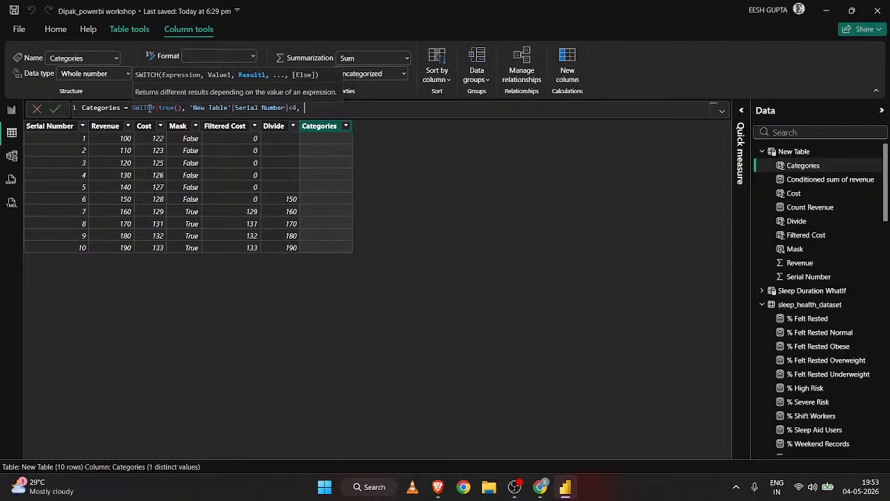
{"action": "type", "text": "\"A\", s"}
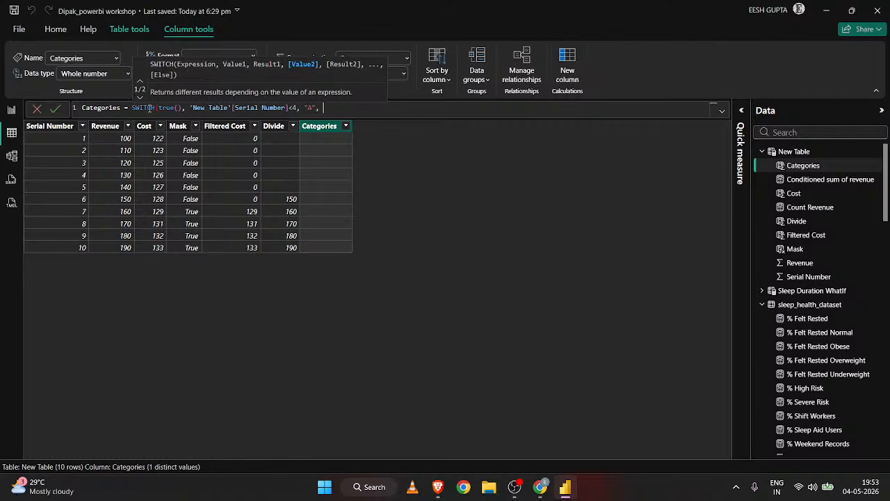
{"action": "type", "text": "erial"}
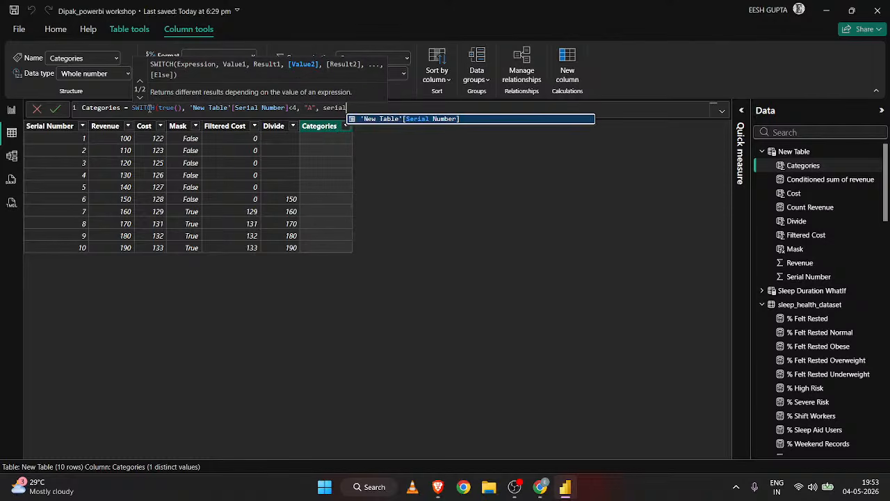
Add the second SWITCH condition 'New Table'[Serial Number]<7 with "B" as its result.
{"action": "key", "text": "Tab"}
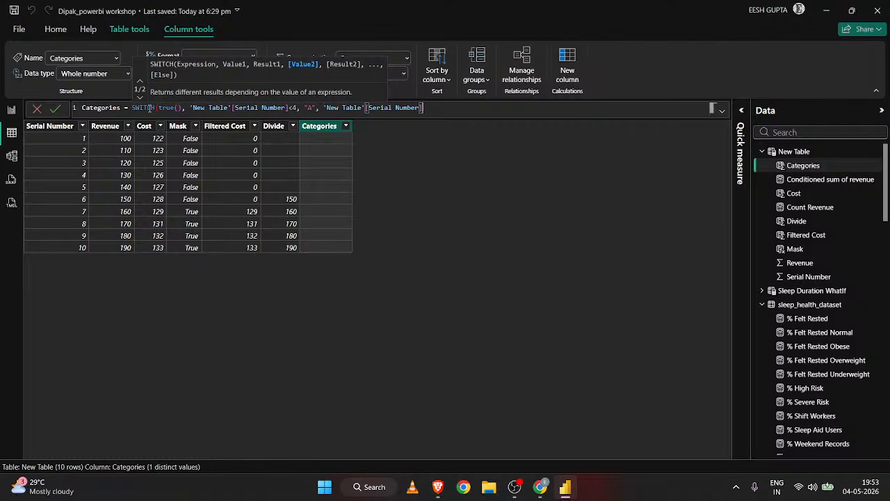
{"action": "type", "text": "<7,"}
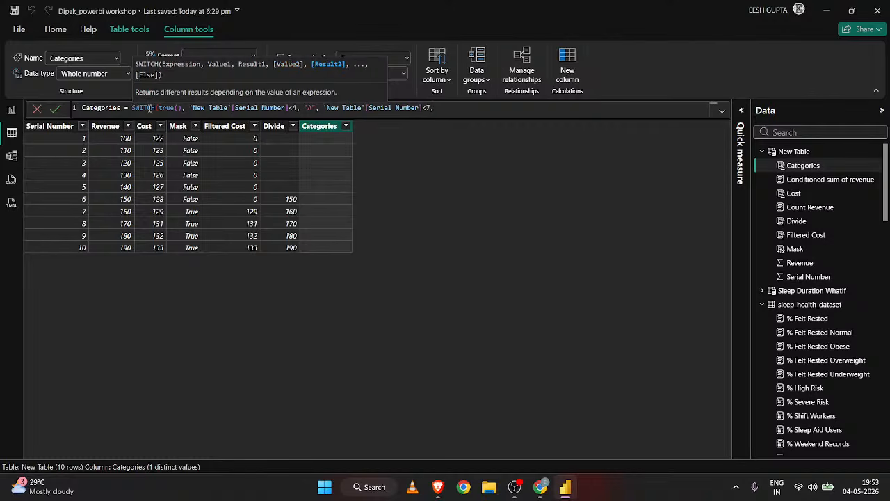
{"action": "type", "text": "\"B\","}
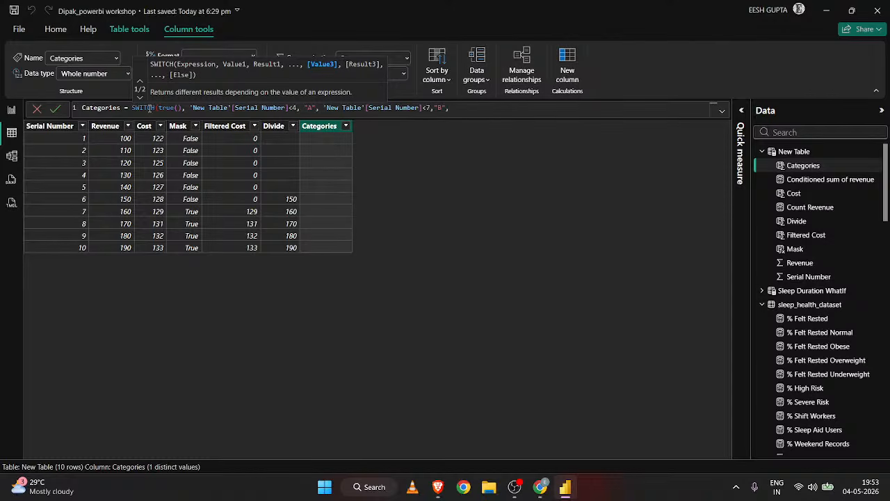
{"action": "type", "text": "\"C\""}
{"action": "type", "text": ")"}
Set "C" as the SWITCH function's else result, close the function and commit the Categories formula.
{"action": "key", "text": "Return"}
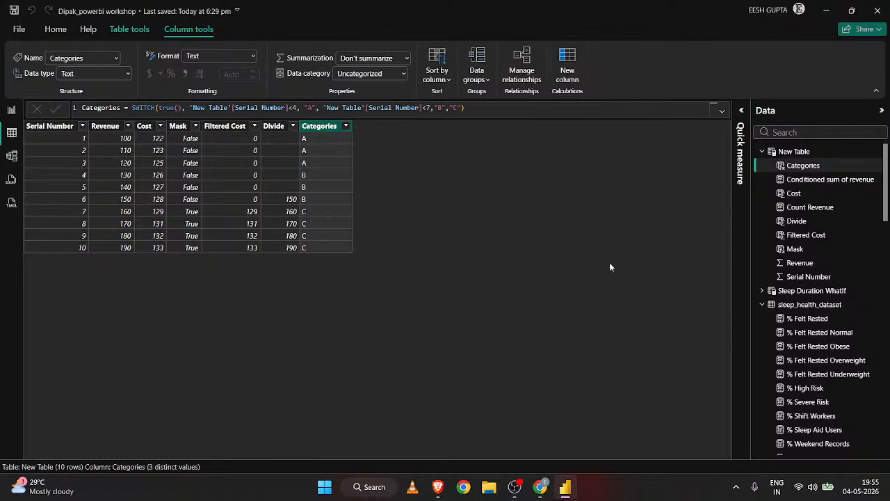
Compare the Gender Improved SWITCH formula with the gender column in sleep_health_dataset, and return to New Table.
{"action": "scroll", "coordinate": [842, 341], "scroll_direction": "down", "scroll_amount": 2}
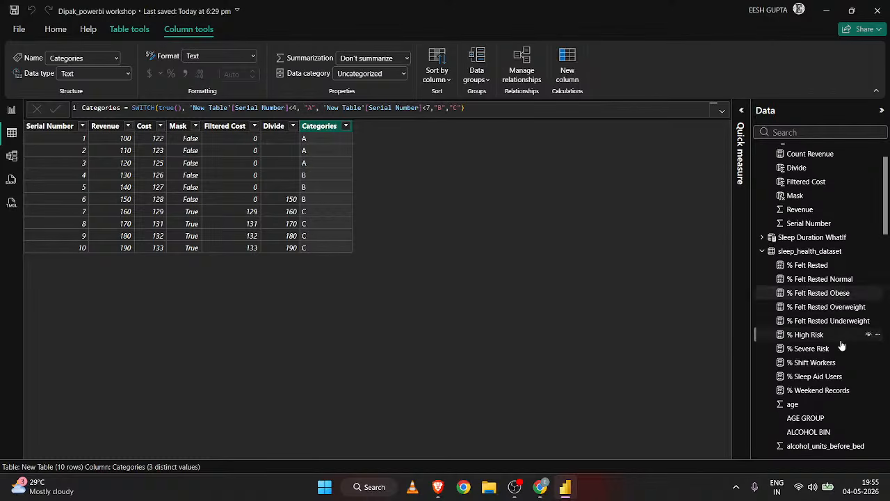
{"action": "left_click", "coordinate": [821, 251]}
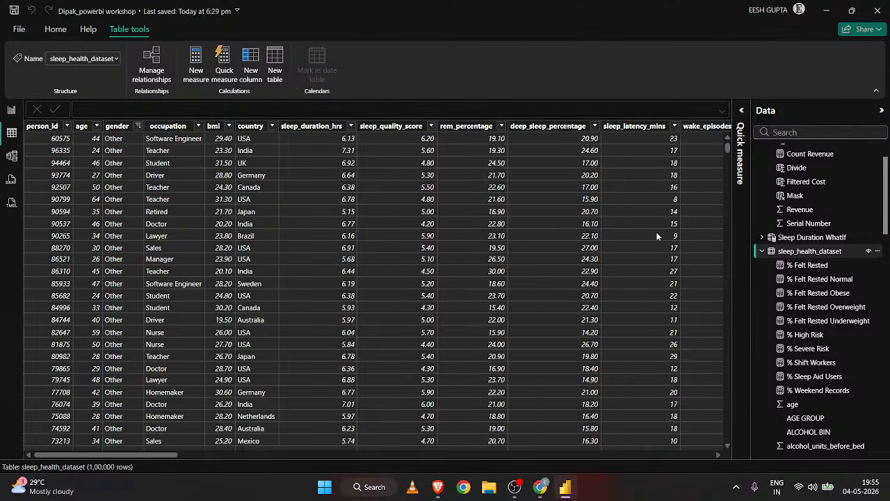
{"action": "scroll", "coordinate": [657, 237], "scroll_direction": "right", "scroll_amount": 15}
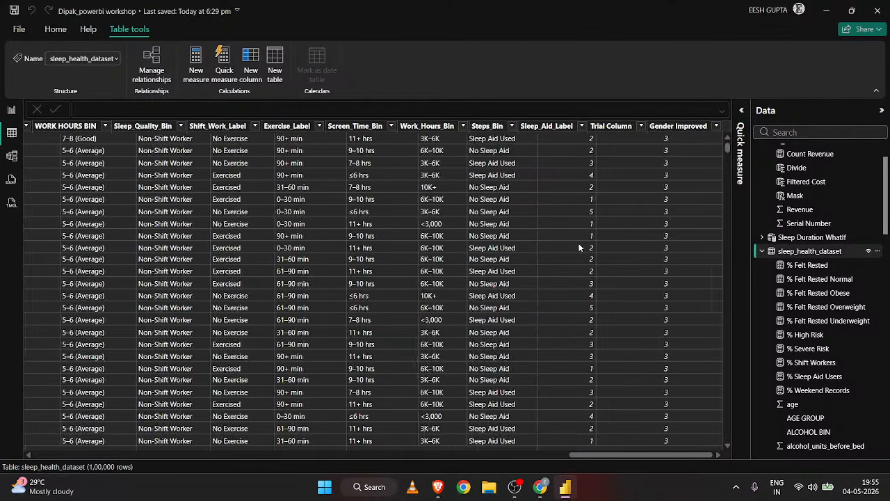
{"action": "left_click", "coordinate": [657, 125]}
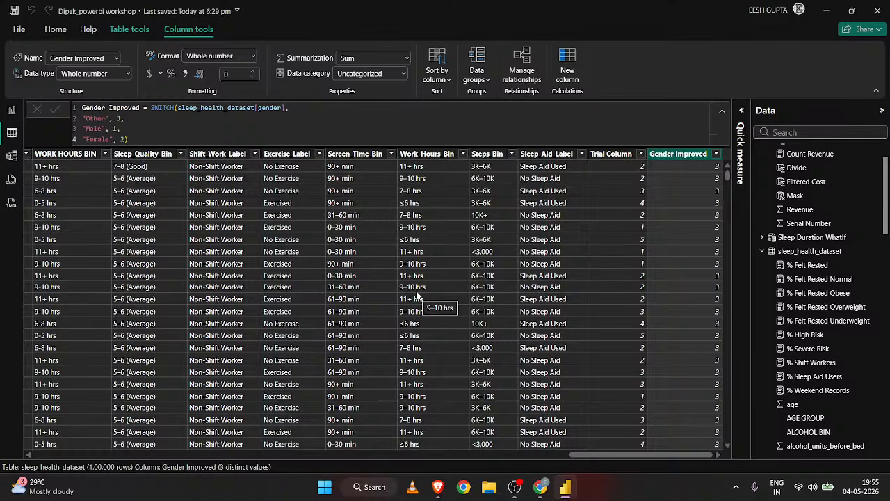
{"action": "scroll", "coordinate": [417, 295], "scroll_direction": "left", "scroll_amount": 15}
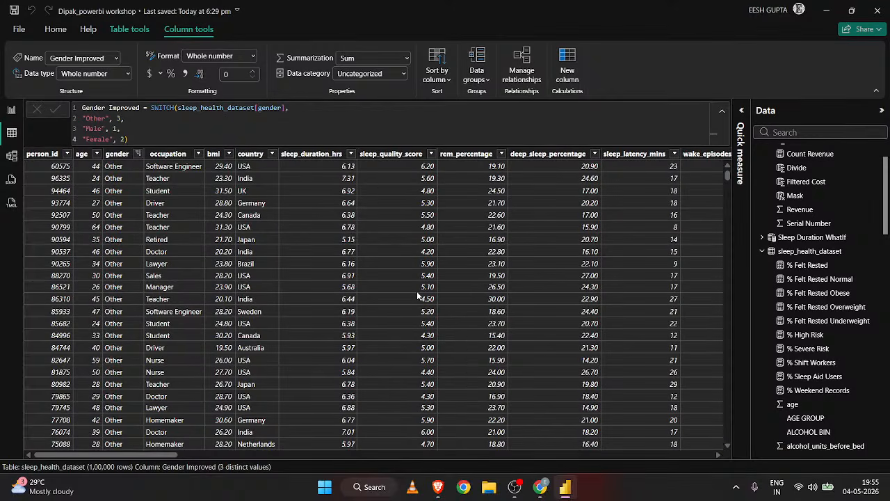
{"action": "scroll", "coordinate": [417, 295], "scroll_direction": "right", "scroll_amount": 15}
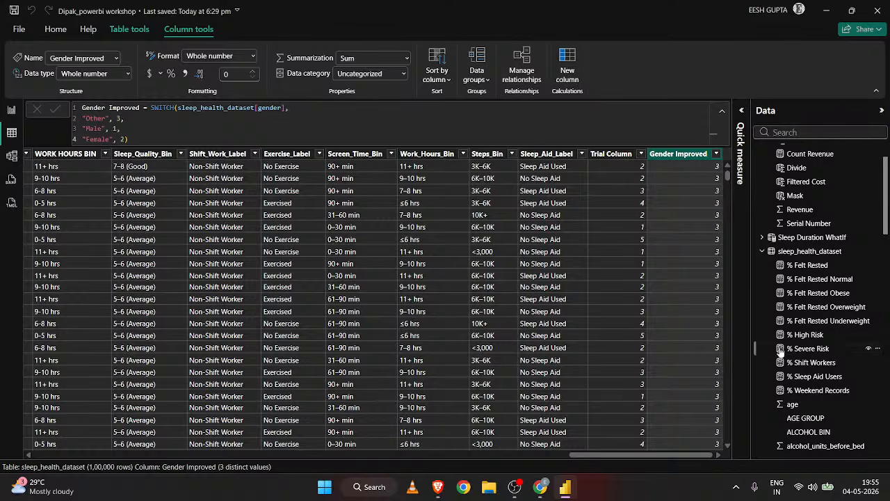
{"action": "scroll", "coordinate": [810, 348], "scroll_direction": "up", "scroll_amount": 2}
{"action": "left_click", "coordinate": [783, 151]}
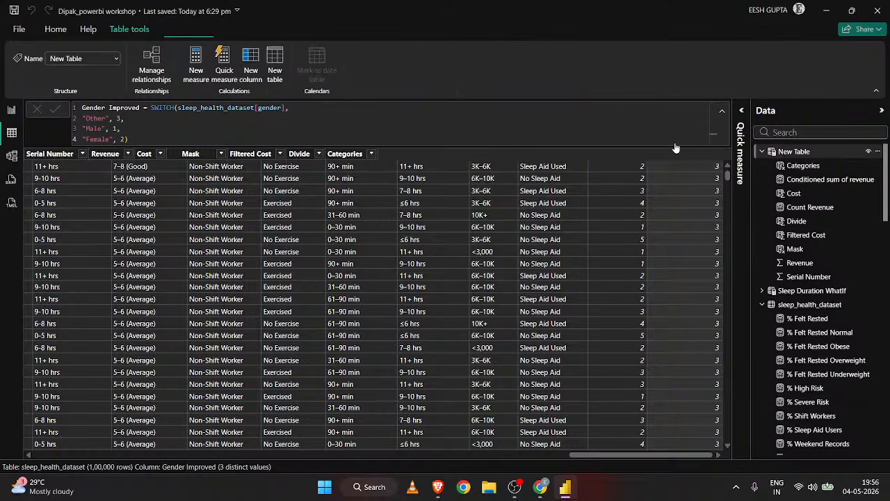
Examine the conditions and results in the Categories column's SWITCH formula in New Table.
{"action": "left_click", "coordinate": [317, 161]}
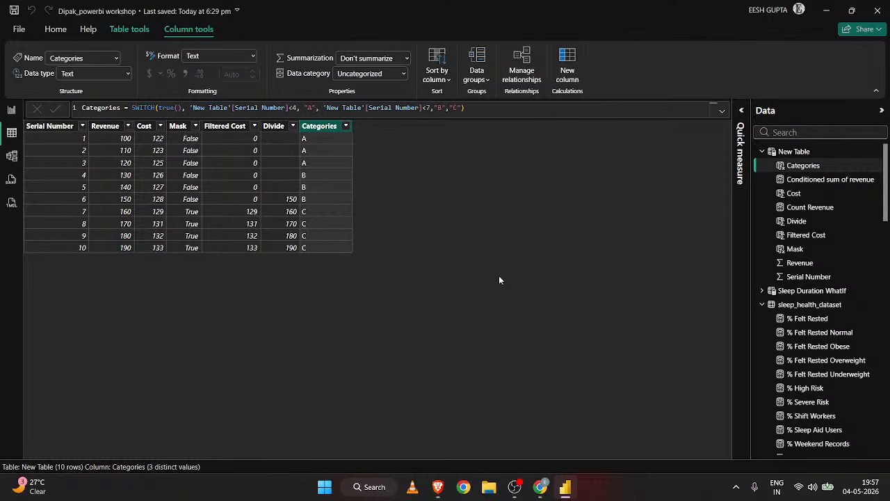
{"action": "left_click", "coordinate": [193, 107]}
{"action": "left_click", "coordinate": [190, 108]}
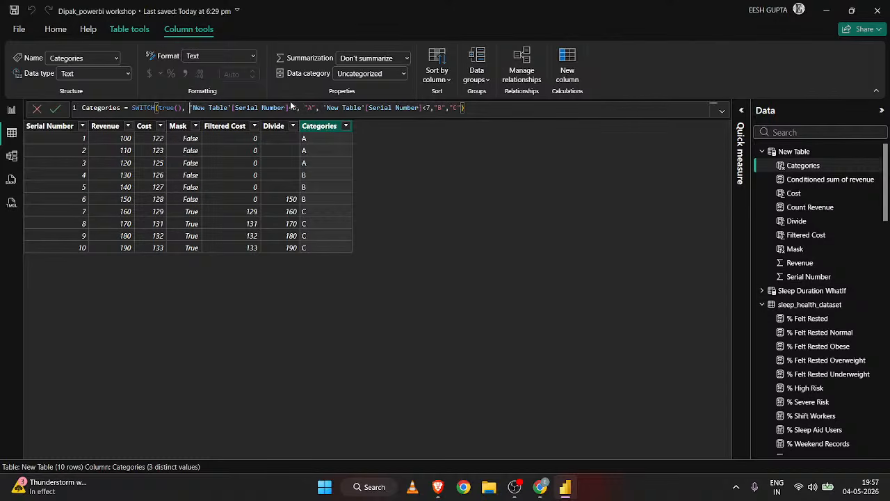
{"action": "left_click", "coordinate": [325, 109]}
{"action": "left_click", "coordinate": [443, 107]}
{"action": "left_click", "coordinate": [305, 108]}
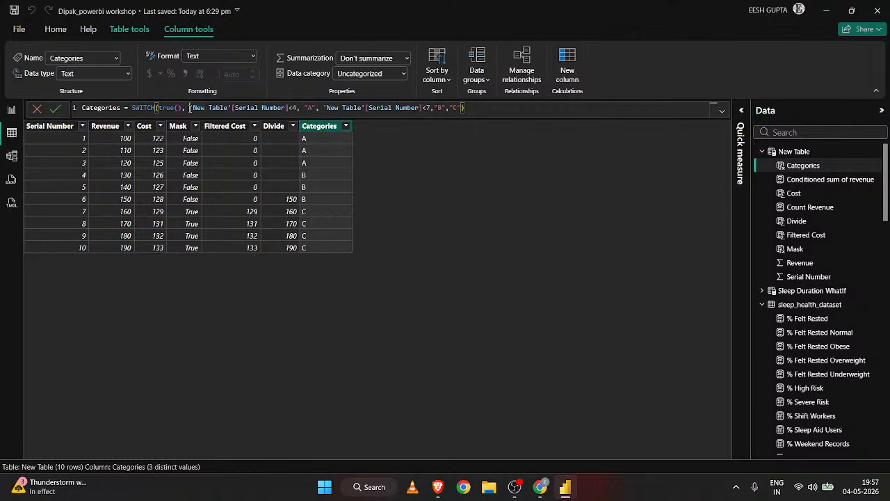
{"action": "left_click", "coordinate": [316, 108]}
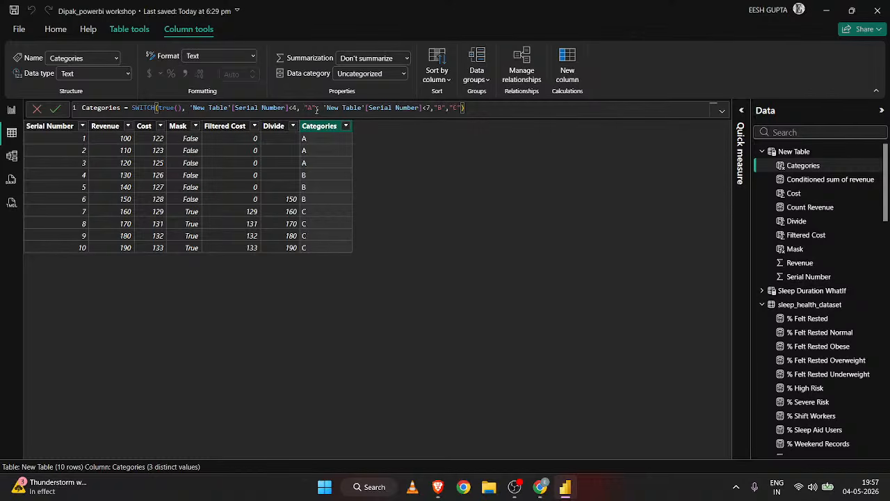
{"action": "left_click", "coordinate": [182, 108]}
Create a new calculated table and name it Filtered Female Data in its DAX formula.
{"action": "left_click", "coordinate": [129, 30]}
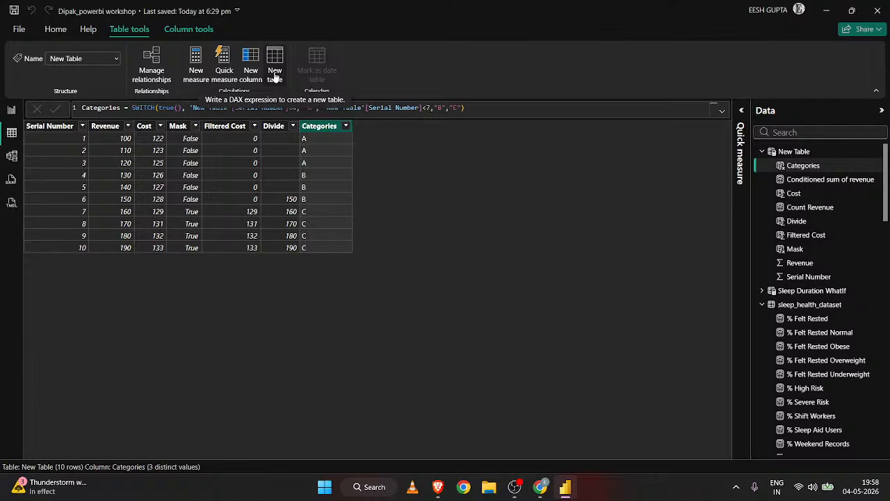
{"action": "left_click", "coordinate": [274, 75]}
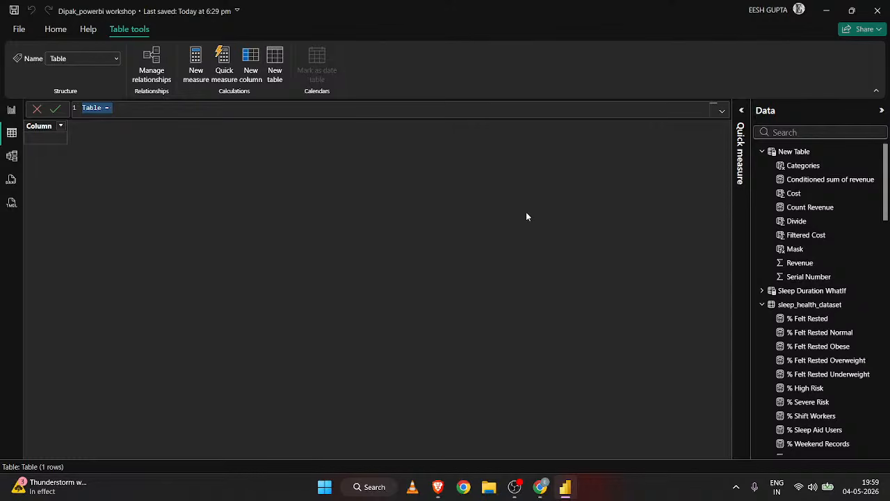
{"action": "type", "text": "Filtered Female "}
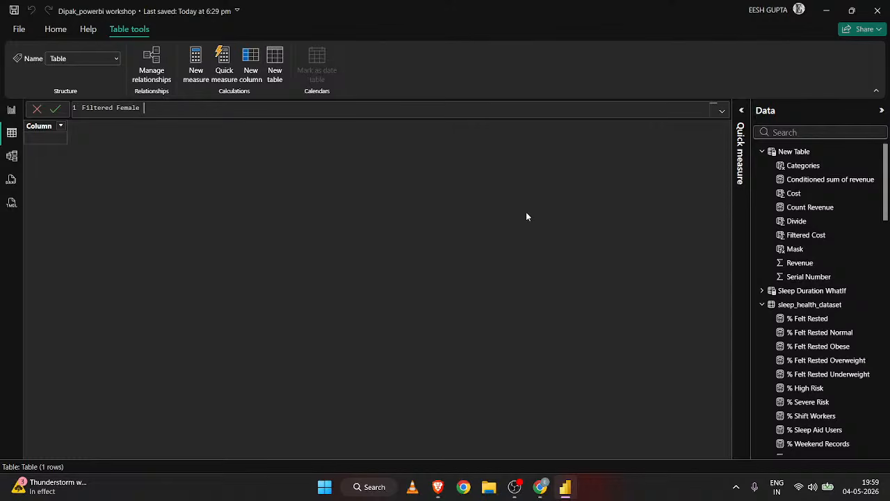
{"action": "type", "text": "data"}
{"action": "key", "text": "BackSpace"}
{"action": "key", "text": "BackSpace"}
{"action": "key", "text": "BackSpace"}
{"action": "key", "text": "BackSpace"}
{"action": "key", "text": "BackSpace"}
{"action": "type", "text": "Data ="}
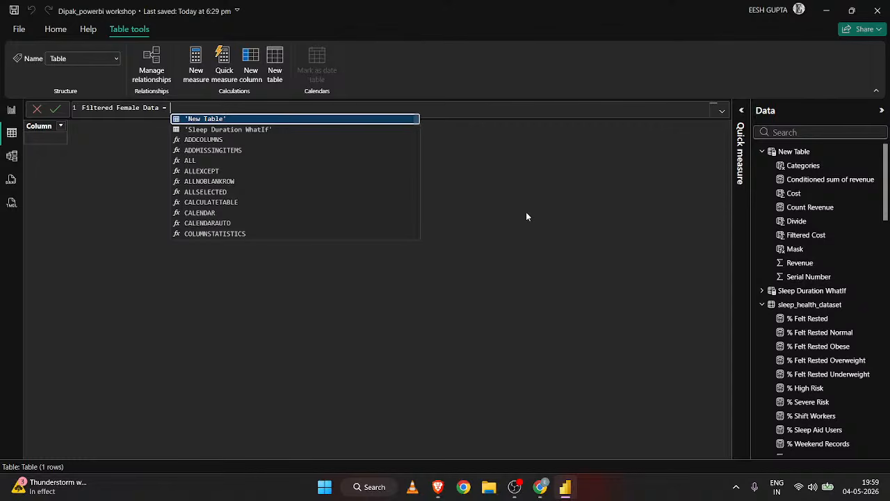
{"action": "scroll", "coordinate": [819, 314], "scroll_direction": "down", "scroll_amount": 1}
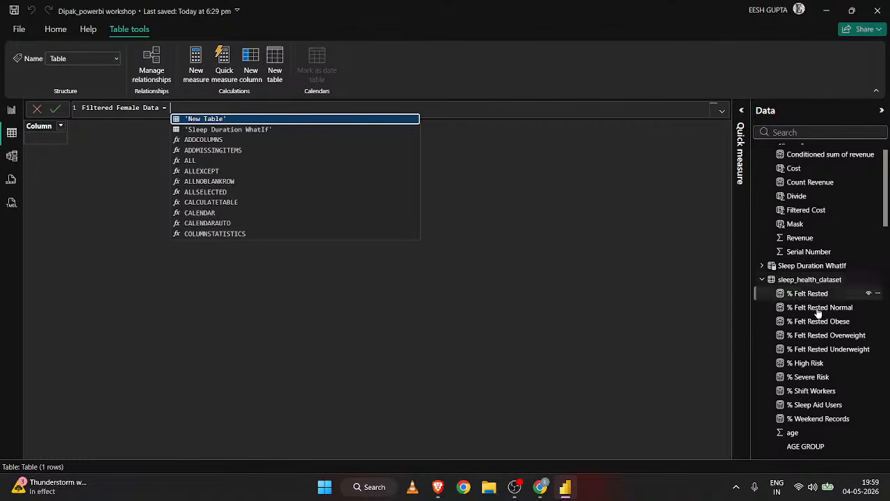
{"action": "scroll", "coordinate": [819, 314], "scroll_direction": "down", "scroll_amount": 5}
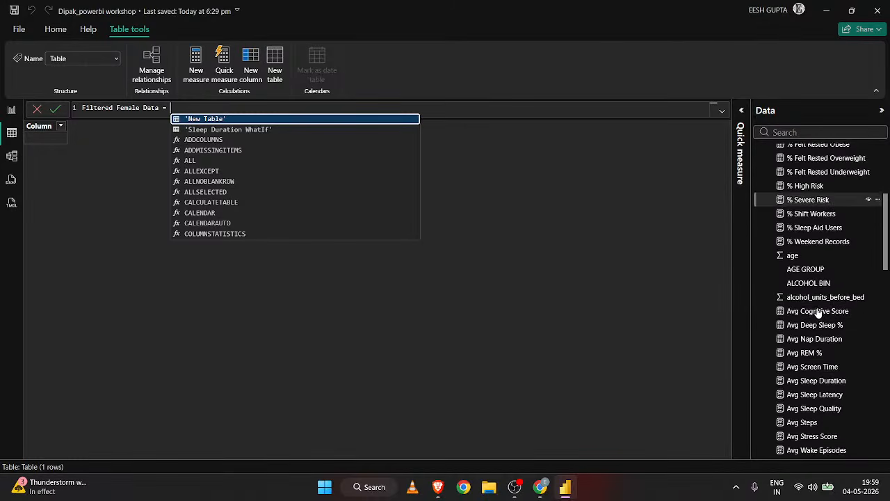
{"action": "scroll", "coordinate": [817, 313], "scroll_direction": "up", "scroll_amount": 1}
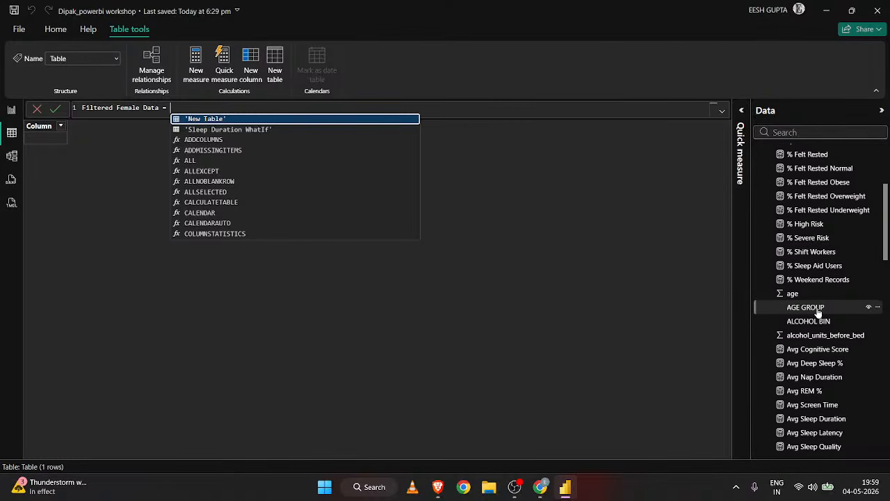
{"action": "scroll", "coordinate": [818, 313], "scroll_direction": "up", "scroll_amount": 5}
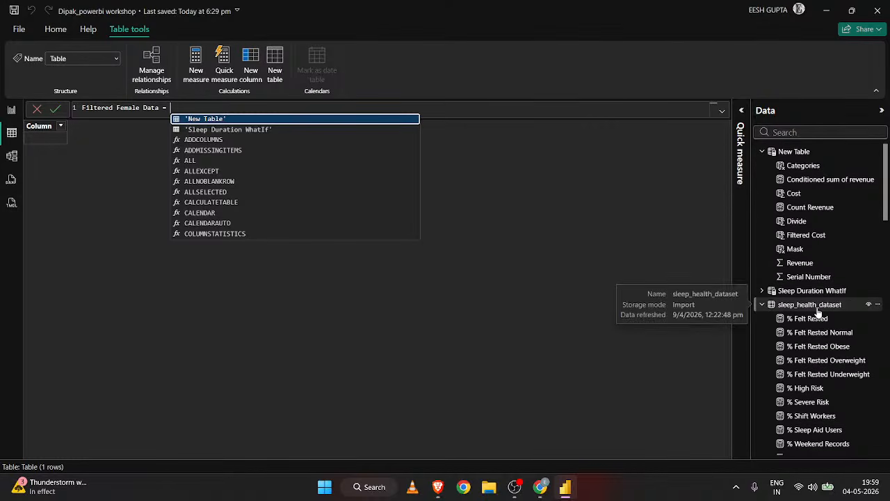
{"action": "type", "text": "slee"}
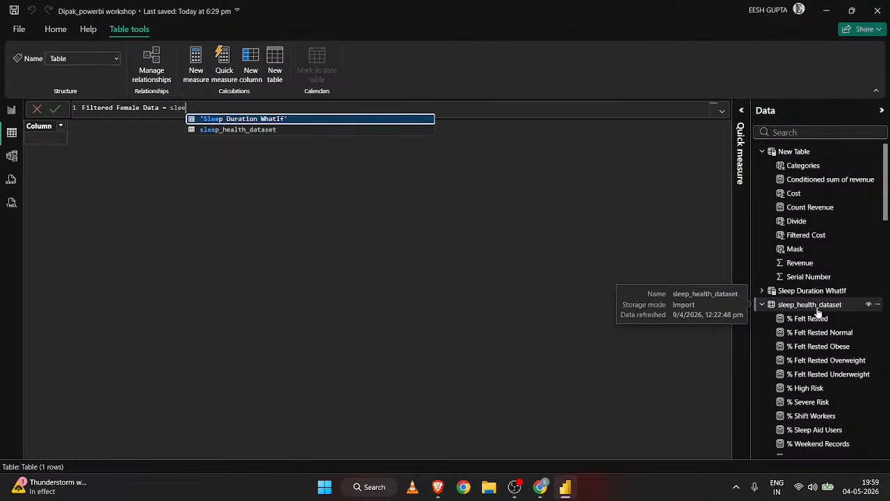
{"action": "key", "text": "BackSpace"}
{"action": "key", "text": "BackSpace"}
{"action": "key", "text": "BackSpace"}
{"action": "key", "text": "BackSpace"}
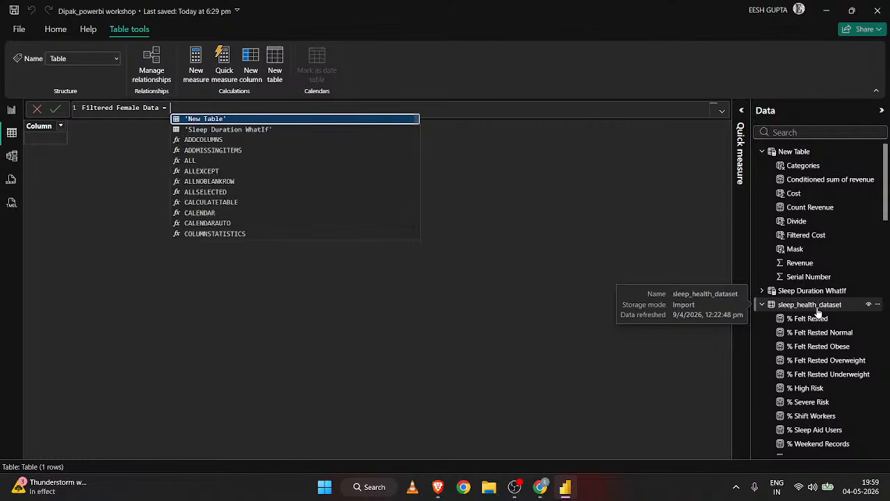
Begin the Filtered Female Data expression with a FILTER function that takes sleep_health_dataset as its table argument.
{"action": "type", "text": "FILTER("}
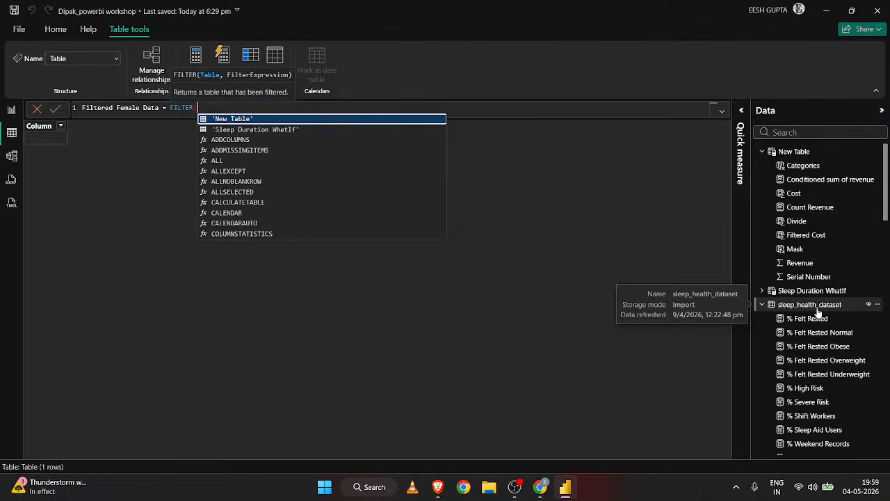
{"action": "key", "text": "Down"}
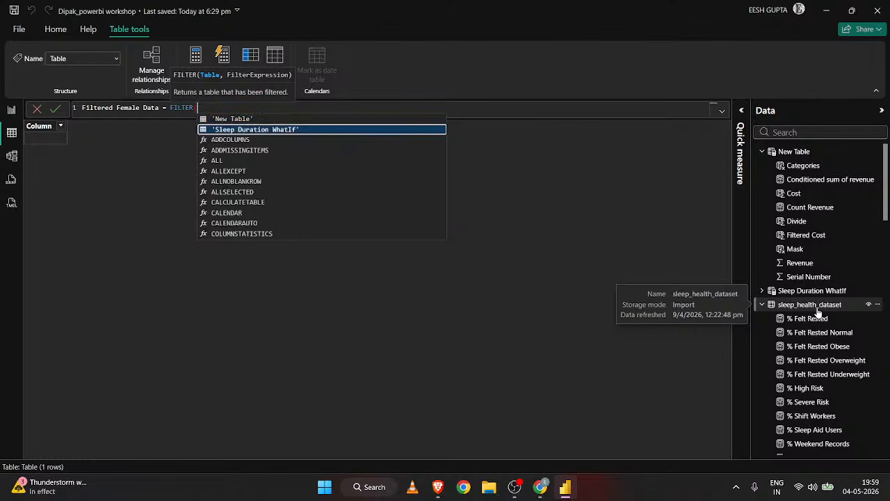
{"action": "key", "text": "Tab"}
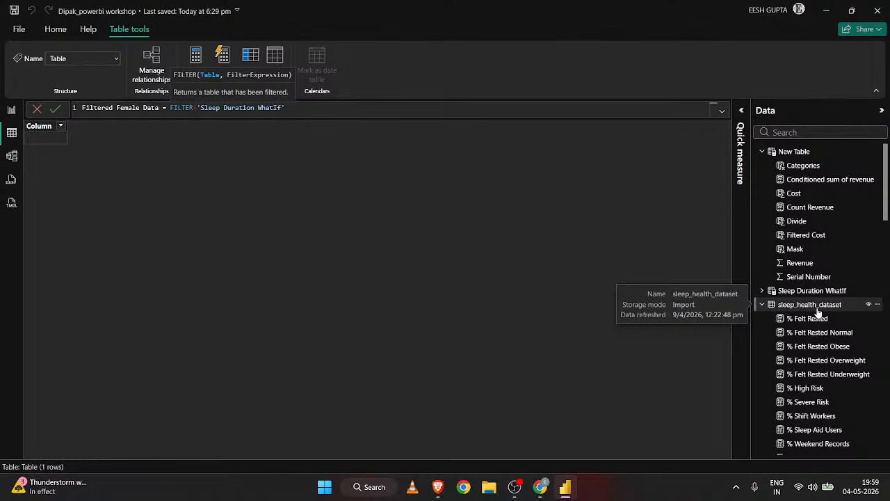
{"action": "key", "text": "BackSpace"}
{"action": "key", "text": "BackSpace"}
{"action": "key", "text": "BackSpace"}
{"action": "key", "text": "BackSpace"}
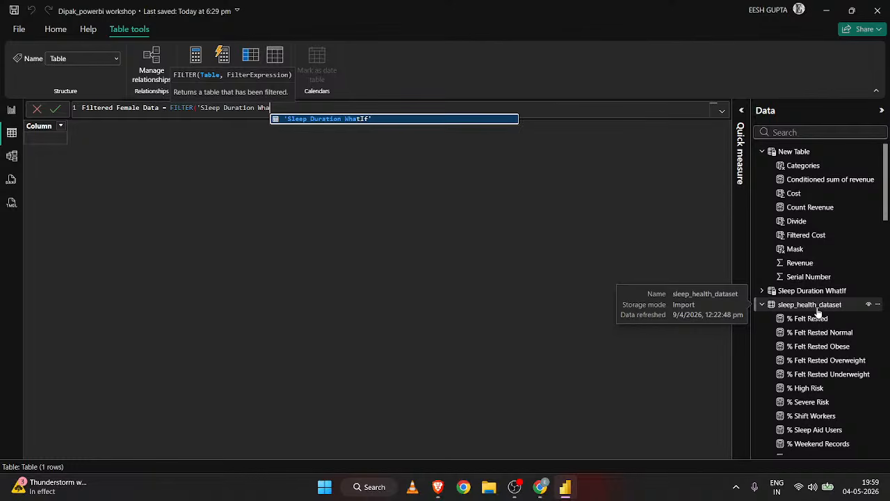
{"action": "key", "text": "BackSpace"}
{"action": "key", "text": "BackSpace"}
{"action": "key", "text": "BackSpace"}
{"action": "key", "text": "BackSpace"}
{"action": "key", "text": "BackSpace"}
{"action": "key", "text": "BackSpace"}
{"action": "key", "text": "BackSpace"}
{"action": "key", "text": "BackSpace"}
{"action": "key", "text": "BackSpace"}
{"action": "key", "text": "BackSpace"}
{"action": "key", "text": "BackSpace"}
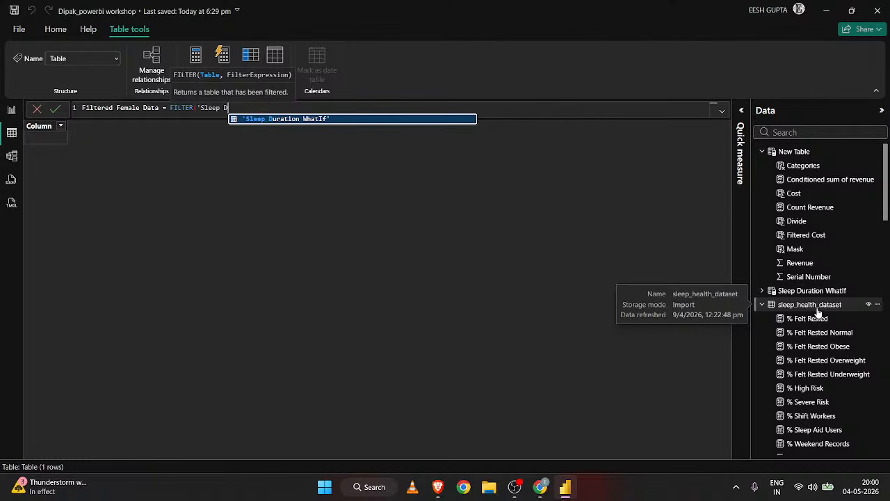
{"action": "key", "text": "BackSpace"}
{"action": "key", "text": "BackSpace"}
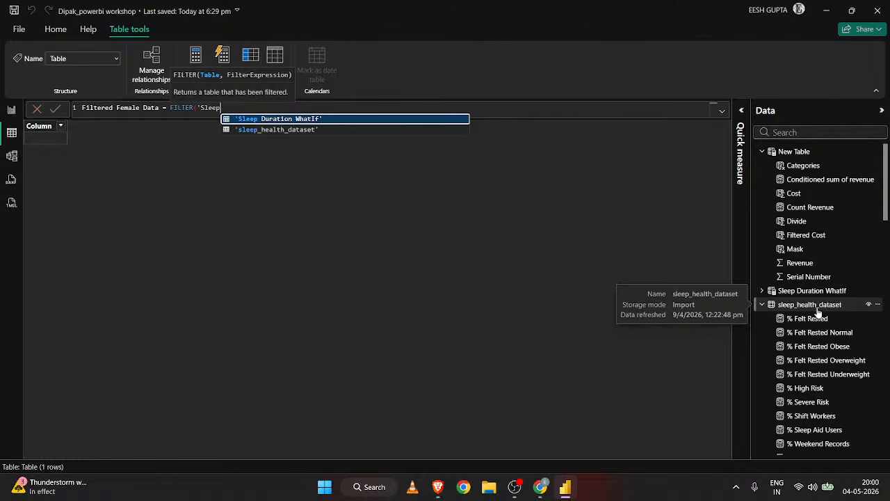
{"action": "key", "text": "Down"}
{"action": "key", "text": "Tab"}
{"action": "type", "text": ","}
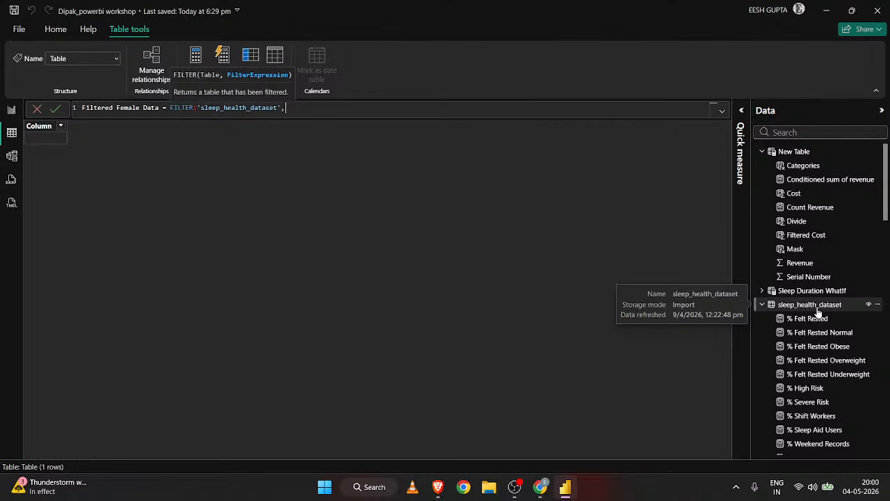
{"action": "type", "text": " gender"}
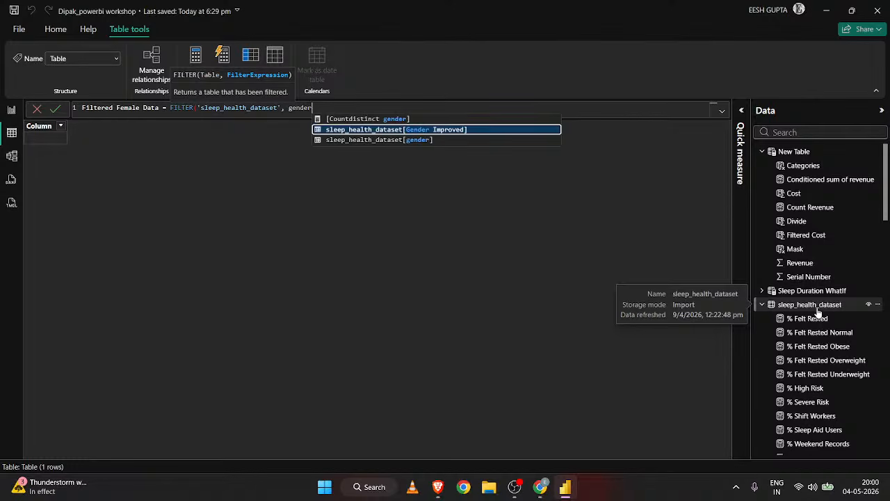
{"action": "type", "text": " ="}
Add the filter condition sleep_health_dataset[gender] = "Female", close the FILTER function and commit the Filtered Female Data formula.
{"action": "key", "text": "BackSpace"}
{"action": "key", "text": "BackSpace"}
{"action": "key", "text": "Down"}
{"action": "key", "text": "Tab"}
{"action": "type", "text": "= "}
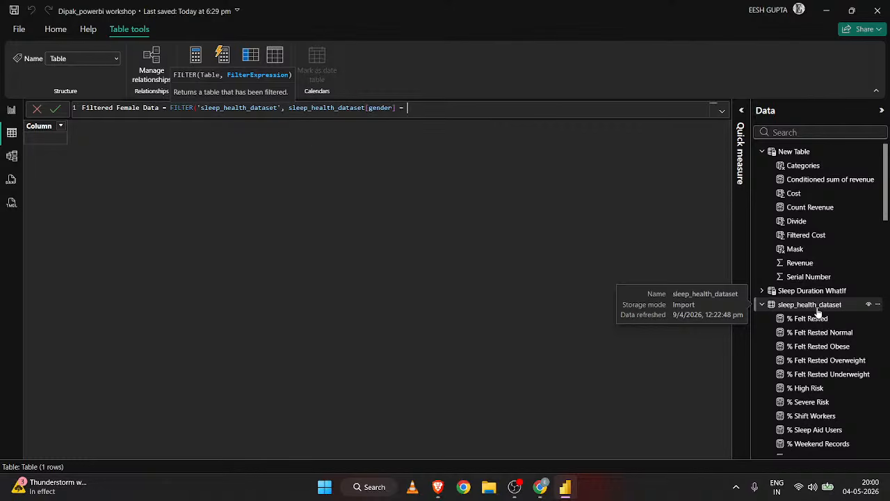
{"action": "type", "text": "\"Female\")"}
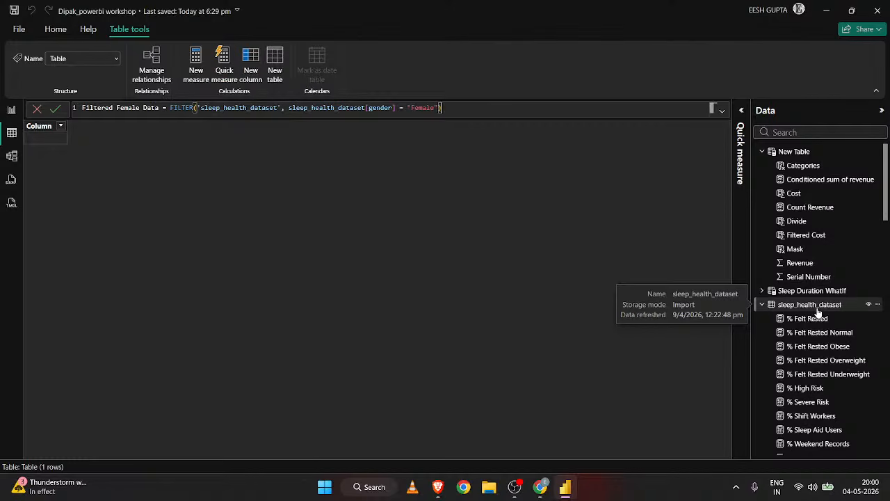
{"action": "key", "text": "Return"}
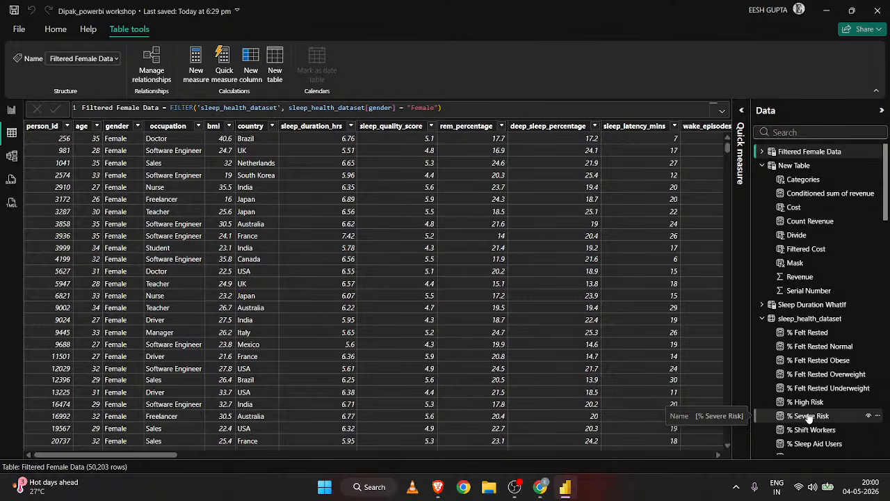
Examine the columns and fields of the Filtered Female Data table.
{"action": "scroll", "coordinate": [190, 234], "scroll_direction": "right", "scroll_amount": 3}
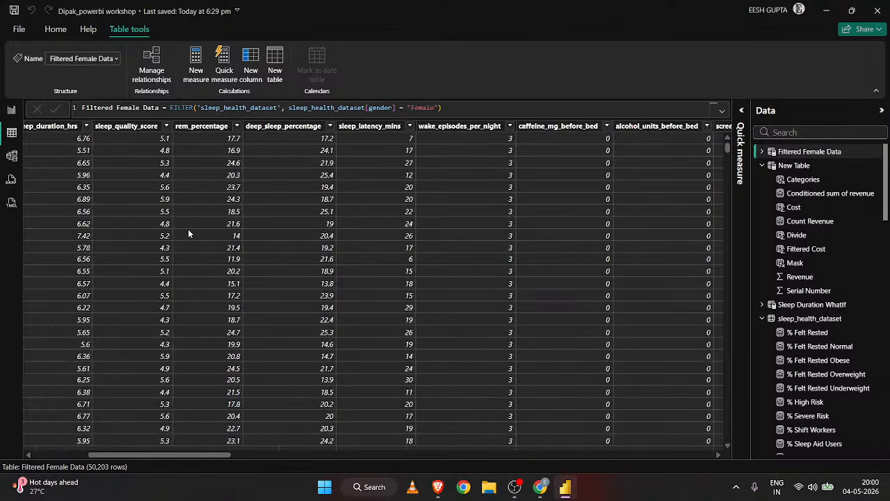
{"action": "scroll", "coordinate": [189, 235], "scroll_direction": "right", "scroll_amount": 3}
{"action": "scroll", "coordinate": [189, 235], "scroll_direction": "left", "scroll_amount": 6}
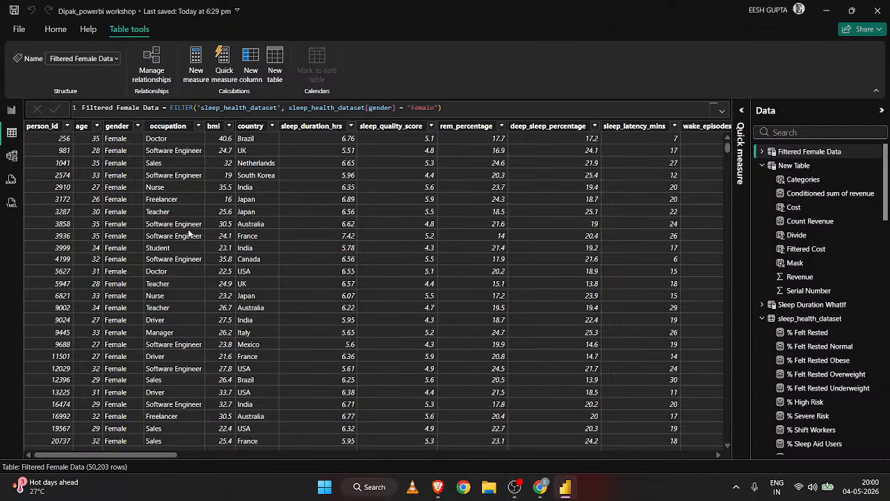
{"action": "left_click", "coordinate": [760, 153]}
{"action": "left_click", "coordinate": [762, 152]}
{"action": "left_click", "coordinate": [442, 108]}
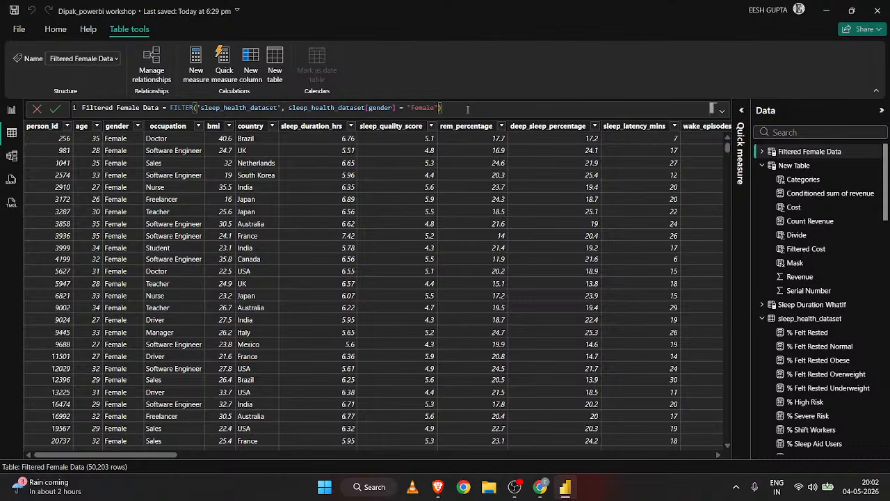
{"action": "left_click_drag", "start_coordinate": [442, 107], "coordinate": [171, 108]}
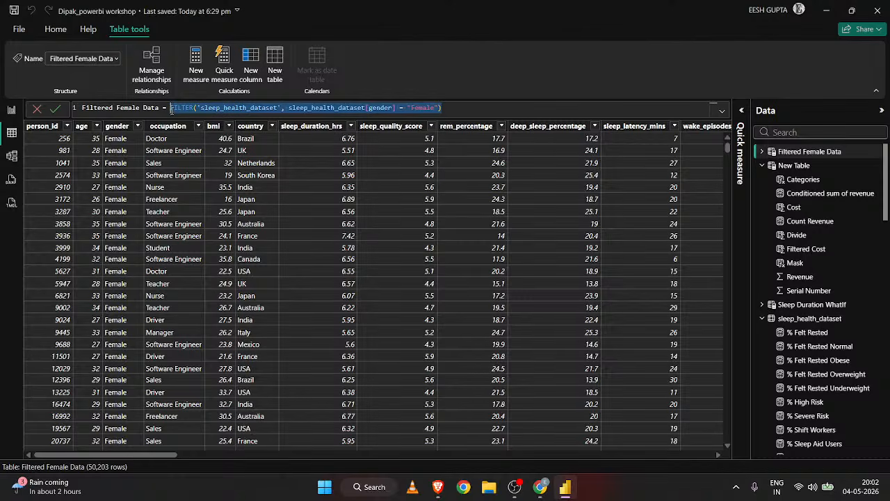
{"action": "type", "text": "summar"}
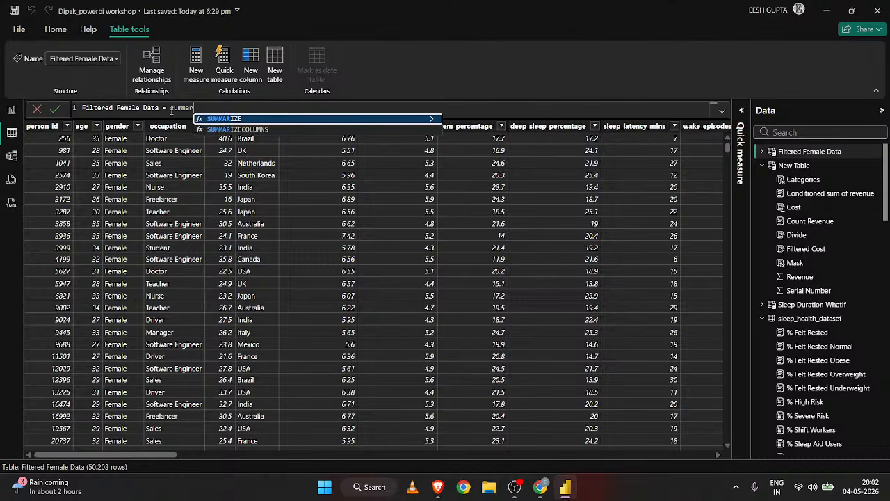
{"action": "key", "text": "Escape"}
{"action": "key", "text": "Escape"}
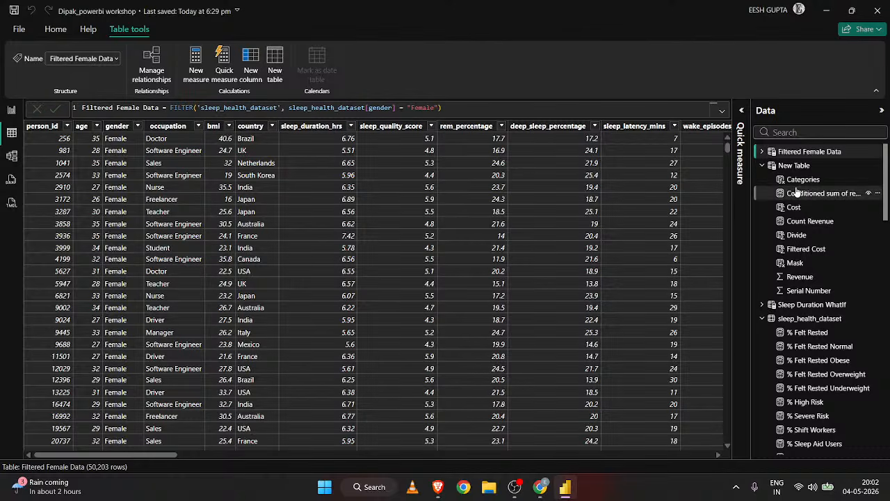
Create a new calculated table named Summarised Table and begin its DAX expression with the SUMMARIZE function.
{"action": "left_click", "coordinate": [275, 74]}
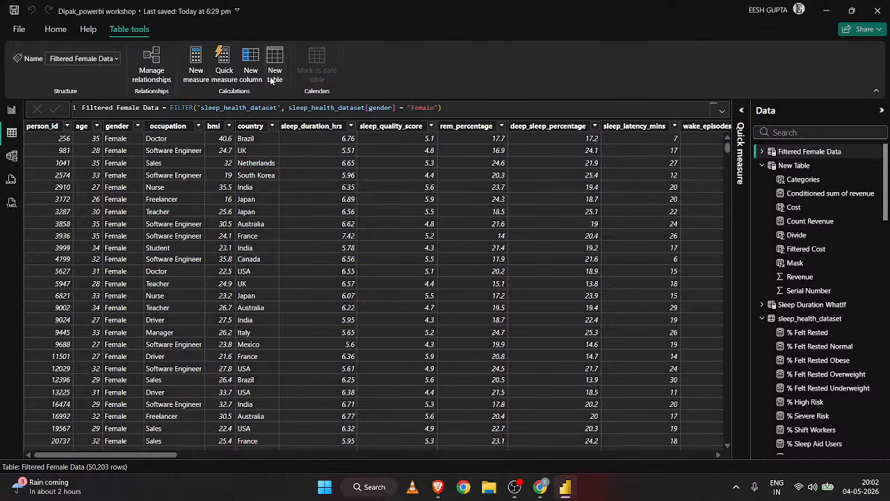
{"action": "type", "text": "Su"}
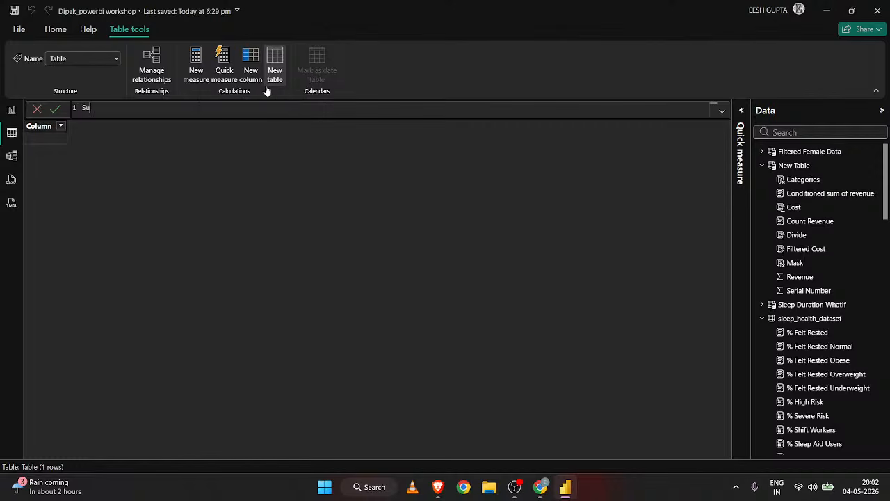
{"action": "type", "text": "mmarised "}
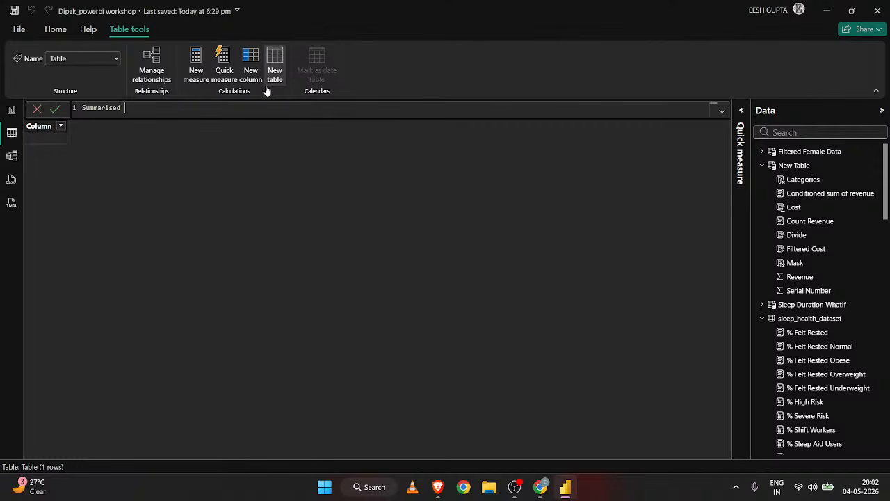
{"action": "type", "text": "Table = "}
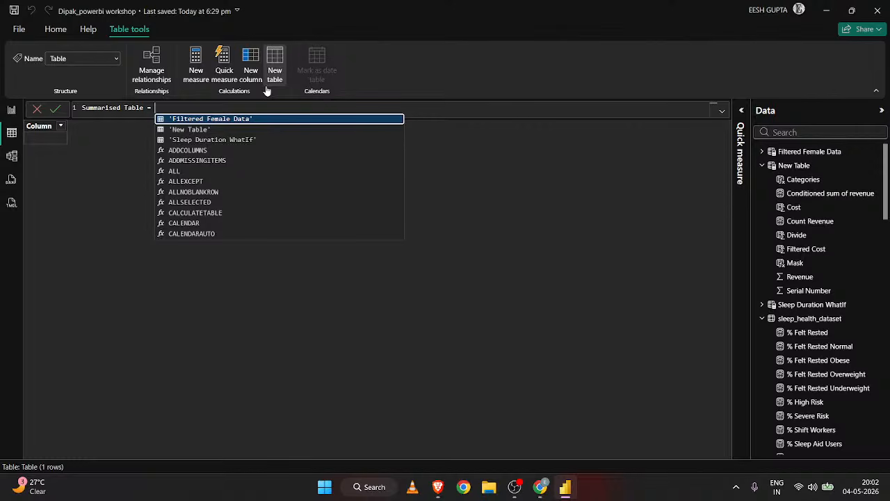
{"action": "type", "text": "summa"}
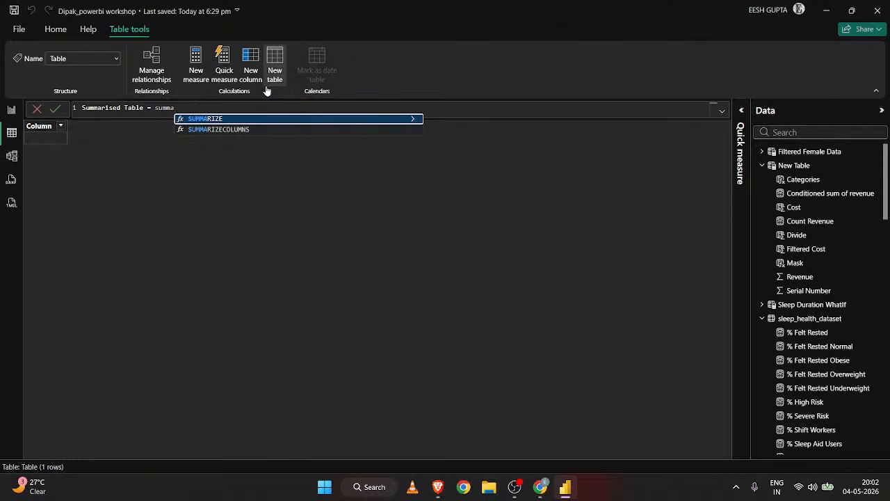
{"action": "key", "text": "Tab"}
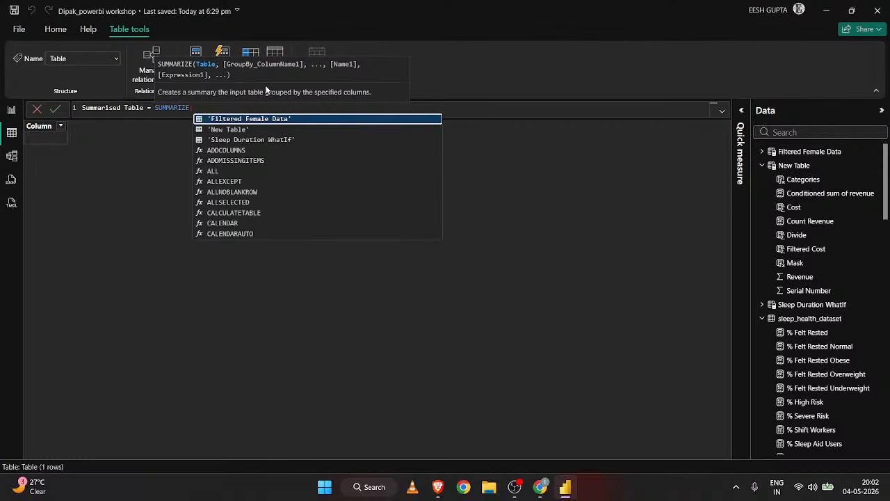
{"action": "type", "text": "sle"}
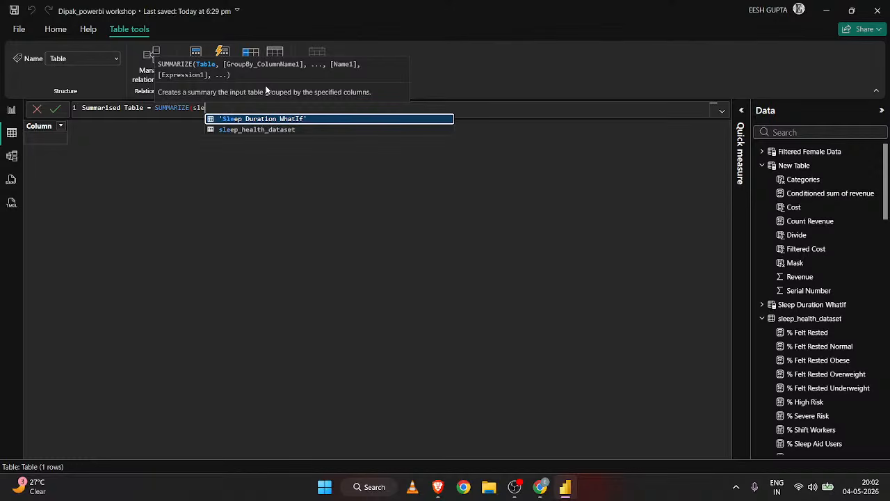
{"action": "key", "text": "Down"}
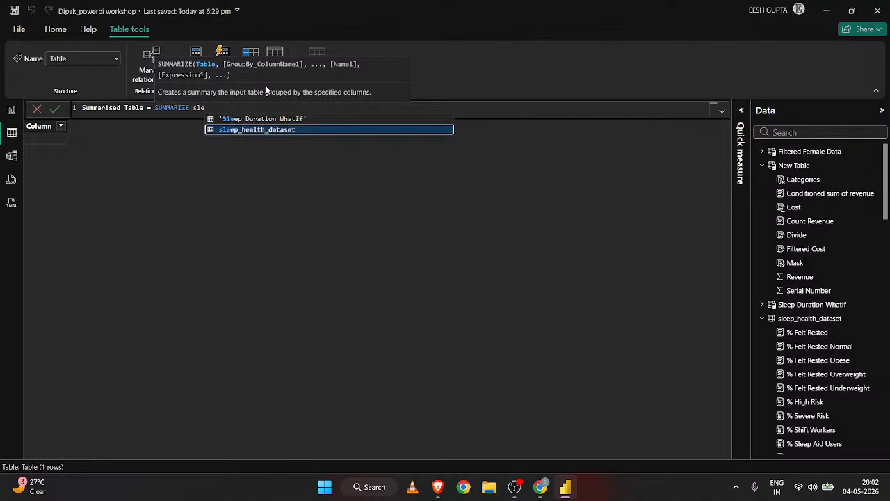
{"action": "key", "text": "Tab"}
{"action": "type", "text": ","}
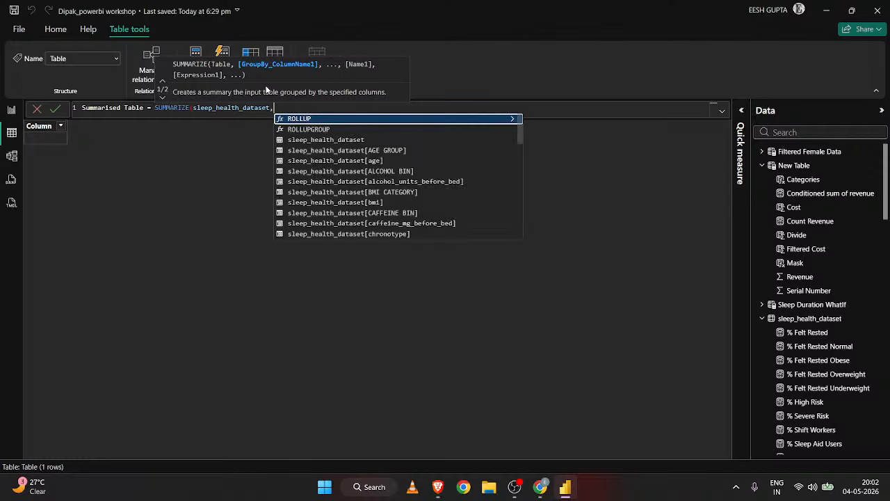
{"action": "key", "text": "BackSpace"}
{"action": "key", "text": "BackSpace"}
{"action": "key", "text": "BackSpace"}
{"action": "key", "text": "BackSpace"}
{"action": "key", "text": "BackSpace"}
{"action": "key", "text": "BackSpace"}
{"action": "key", "text": "BackSpace"}
{"action": "key", "text": "BackSpace"}
{"action": "key", "text": "BackSpace"}
{"action": "key", "text": "BackSpace"}
{"action": "key", "text": "BackSpace"}
{"action": "key", "text": "BackSpace"}
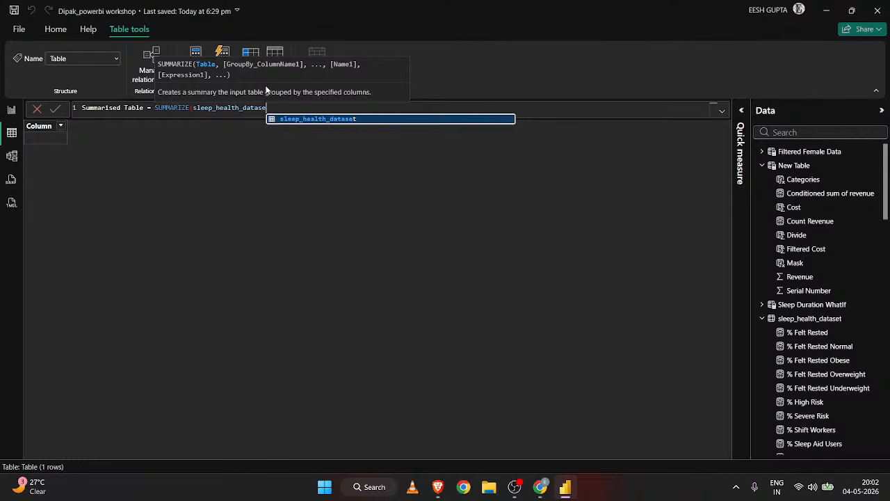
{"action": "key", "text": "BackSpace"}
{"action": "key", "text": "BackSpace"}
{"action": "key", "text": "BackSpace"}
{"action": "key", "text": "BackSpace"}
{"action": "key", "text": "BackSpace"}
{"action": "key", "text": "BackSpace"}
{"action": "key", "text": "BackSpace"}
{"action": "key", "text": "BackSpace"}
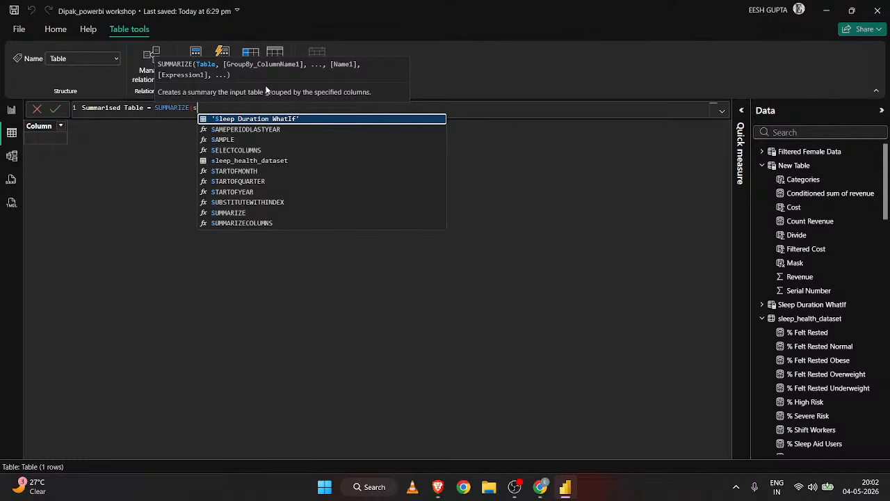
{"action": "key", "text": "BackSpace"}
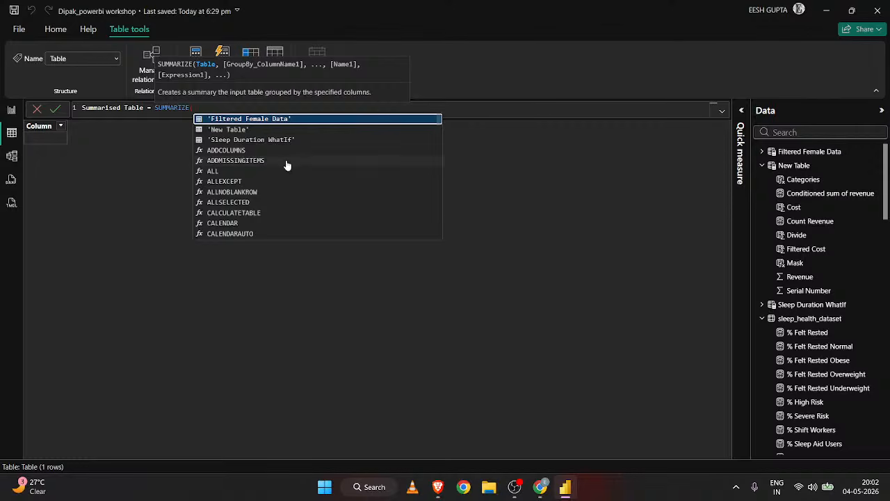
{"action": "scroll", "coordinate": [310, 207], "scroll_direction": "down", "scroll_amount": 15}
{"action": "scroll", "coordinate": [312, 208], "scroll_direction": "down", "scroll_amount": 20}
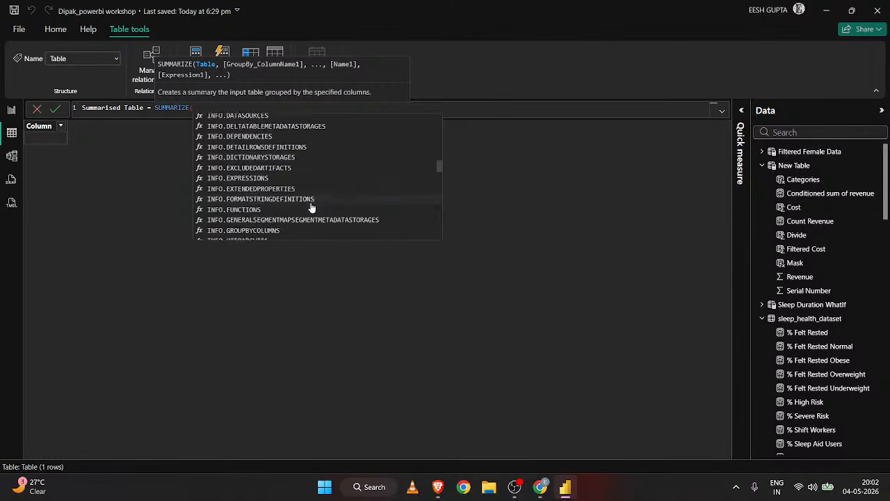
{"action": "scroll", "coordinate": [311, 208], "scroll_direction": "up", "scroll_amount": 20}
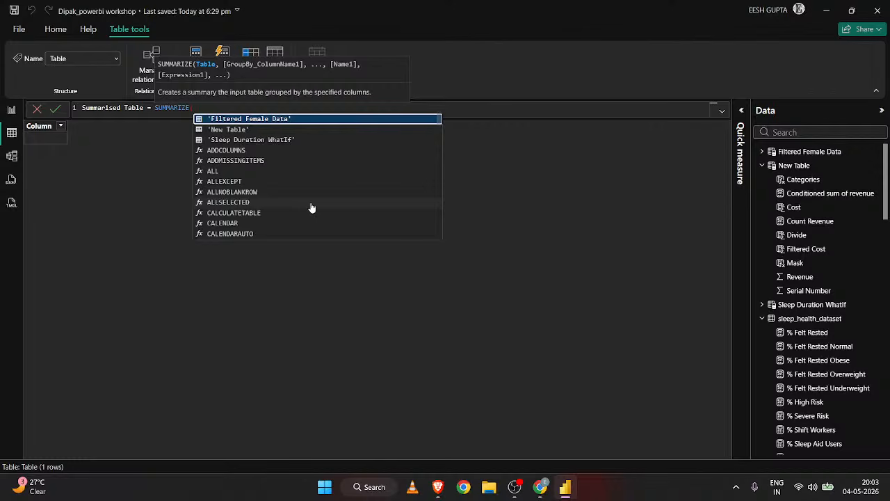
{"action": "scroll", "coordinate": [311, 208], "scroll_direction": "down", "scroll_amount": 1}
{"action": "scroll", "coordinate": [311, 208], "scroll_direction": "up", "scroll_amount": 1}
{"action": "scroll", "coordinate": [285, 162], "scroll_direction": "down", "scroll_amount": 3}
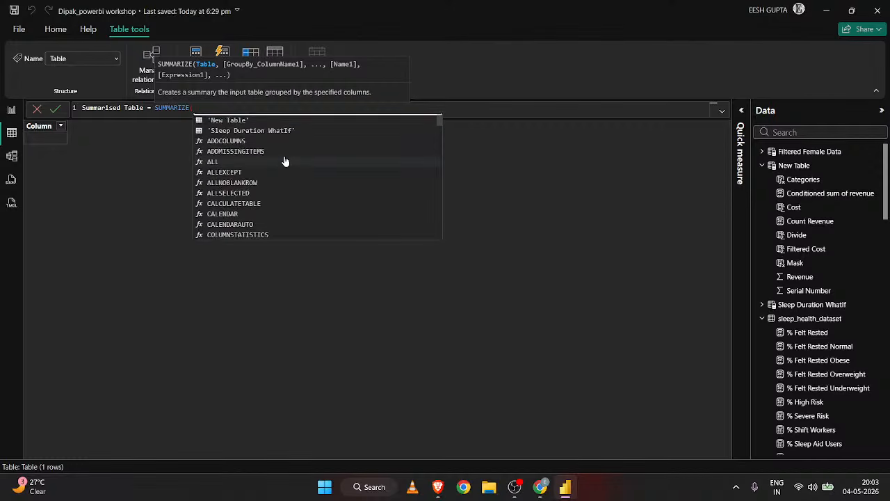
{"action": "scroll", "coordinate": [285, 161], "scroll_direction": "up", "scroll_amount": 3}
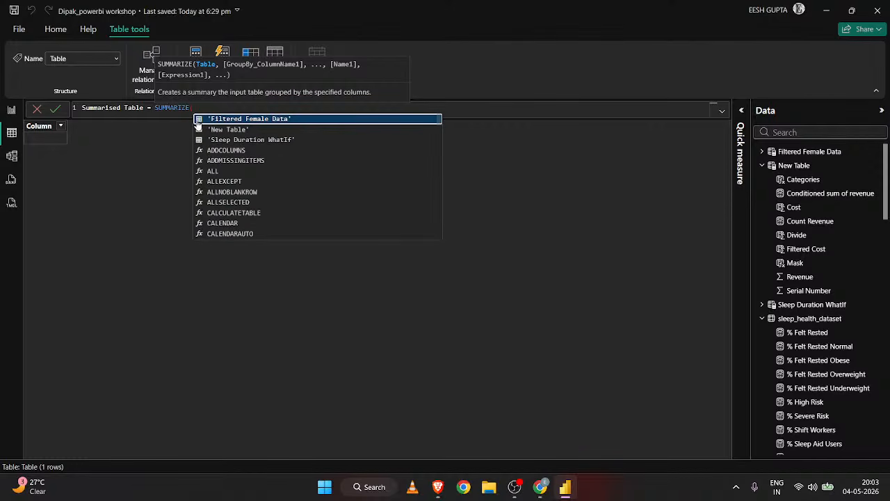
{"action": "left_click", "coordinate": [199, 115]}
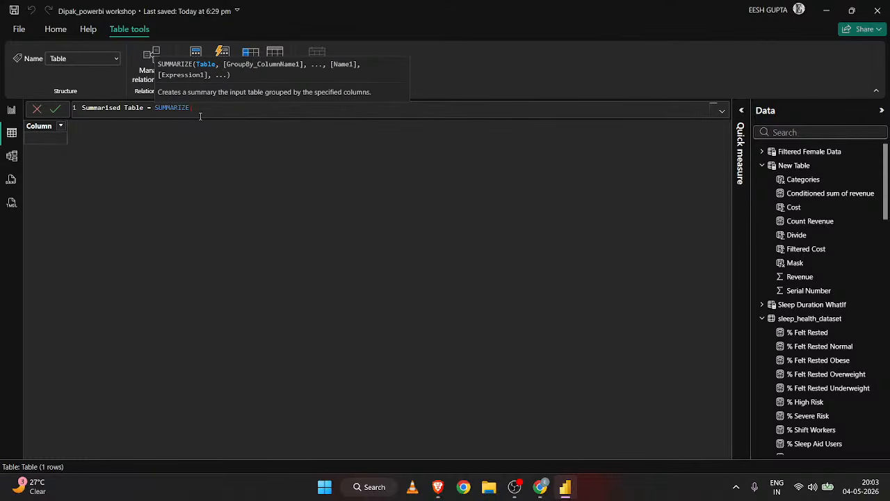
{"action": "scroll", "coordinate": [199, 115], "scroll_direction": "up", "scroll_amount": 5}
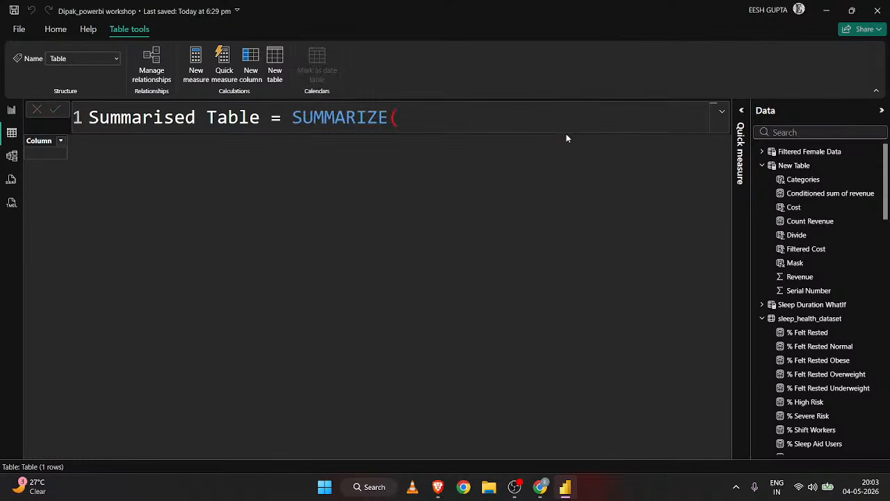
{"action": "key", "text": "alt+Tab"}
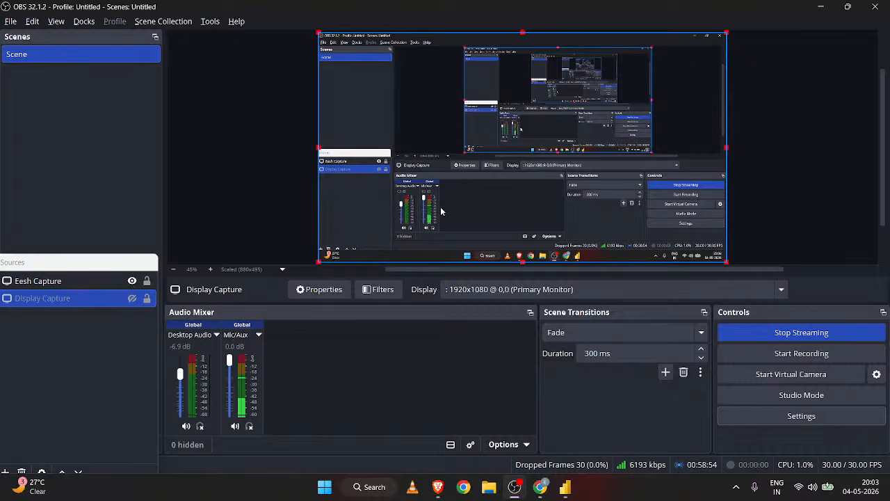
{"action": "key", "text": "alt+Tab"}
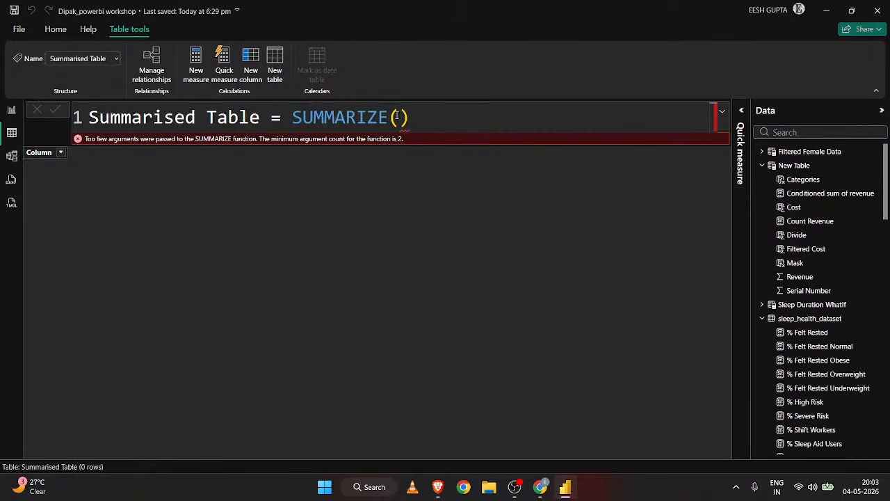
{"action": "left_click", "coordinate": [397, 116]}
{"action": "key", "text": "BackSpace"}
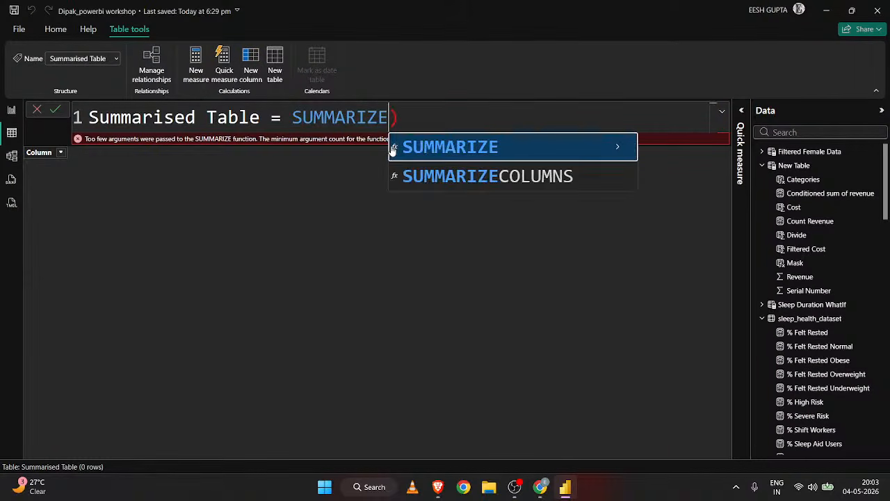
{"action": "type", "text": "("}
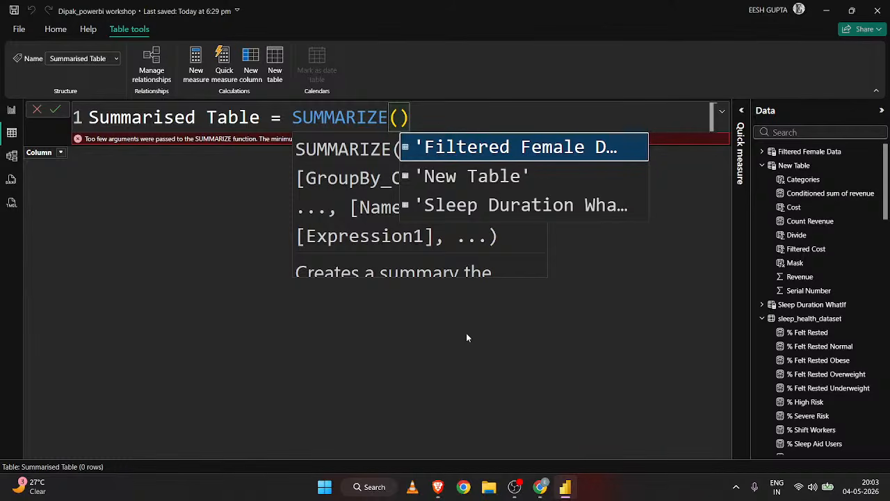
{"action": "left_click", "coordinate": [11, 110]}
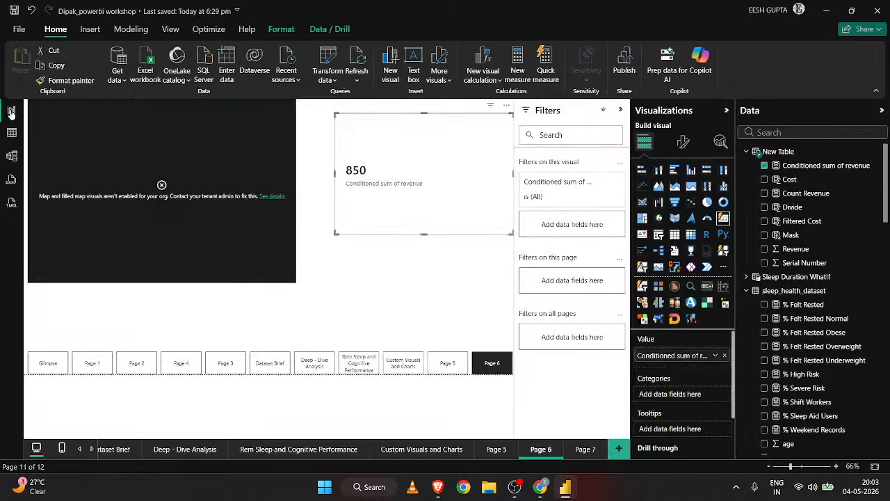
{"action": "left_click", "coordinate": [11, 132]}
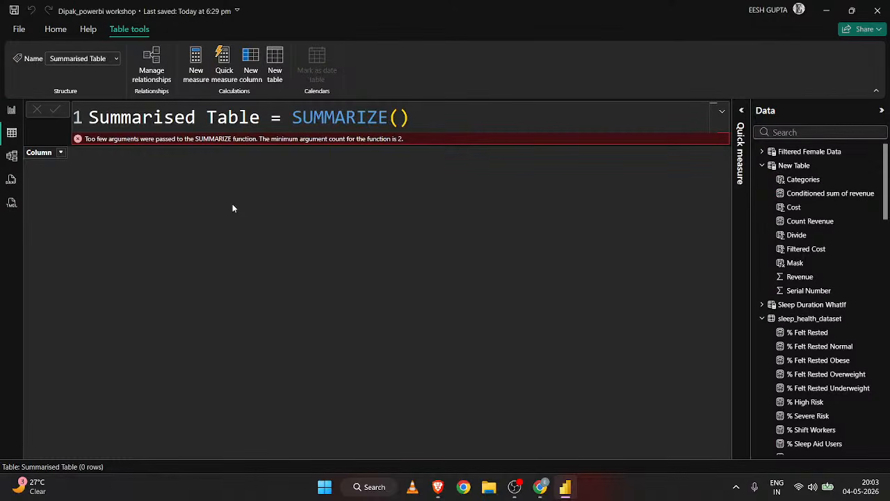
Reopen the SUMMARIZE function in the Summarised Table formula and enter sleep_health_dataset as its table argument.
{"action": "scroll", "coordinate": [564, 112], "scroll_direction": "down", "scroll_amount": 10}
{"action": "scroll", "coordinate": [564, 111], "scroll_direction": "up", "scroll_amount": 10}
{"action": "scroll", "coordinate": [564, 111], "scroll_direction": "down", "scroll_amount": 5}
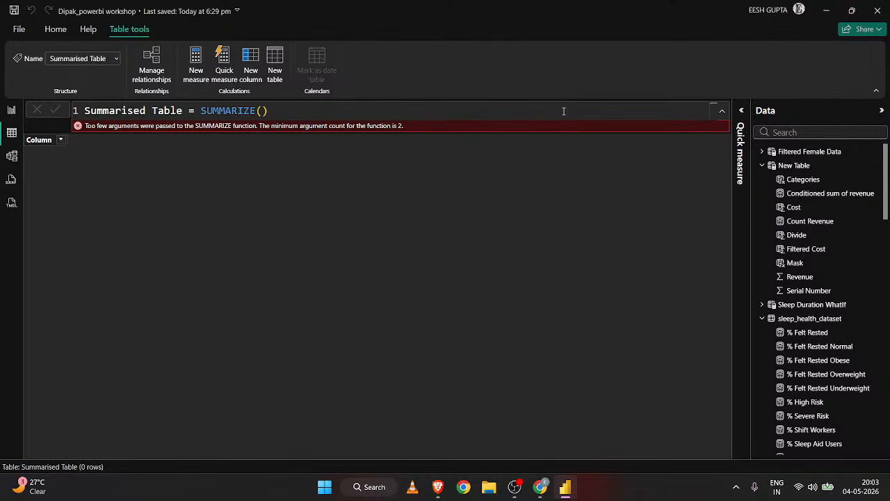
{"action": "scroll", "coordinate": [564, 111], "scroll_direction": "down", "scroll_amount": 1}
{"action": "left_click", "coordinate": [288, 105]}
{"action": "key", "text": "BackSpace"}
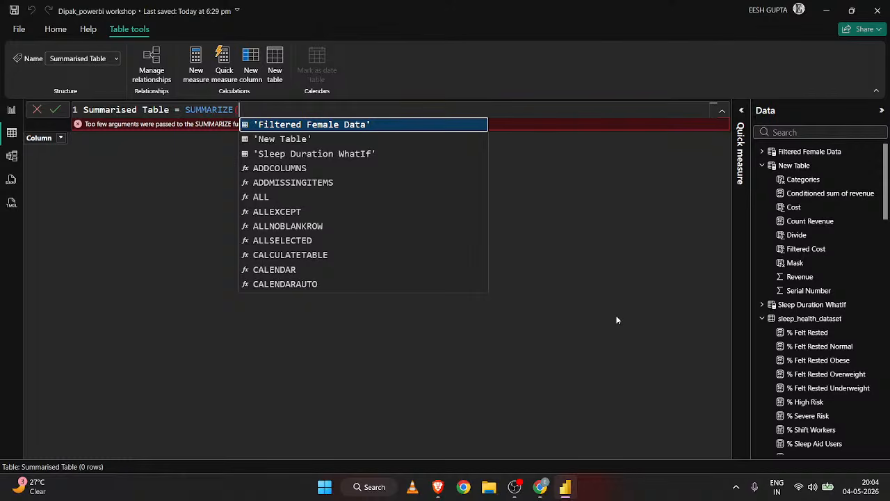
{"action": "type", "text": "sleep_health_dataset"}
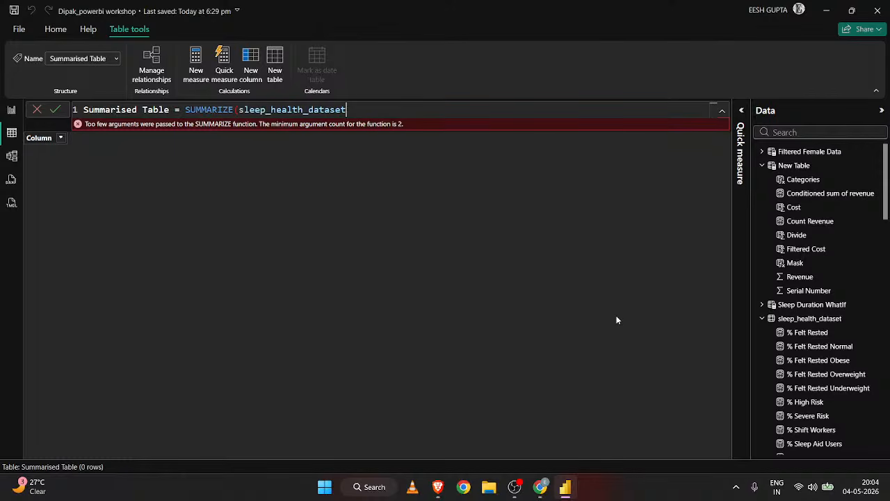
{"action": "type", "text": ","}
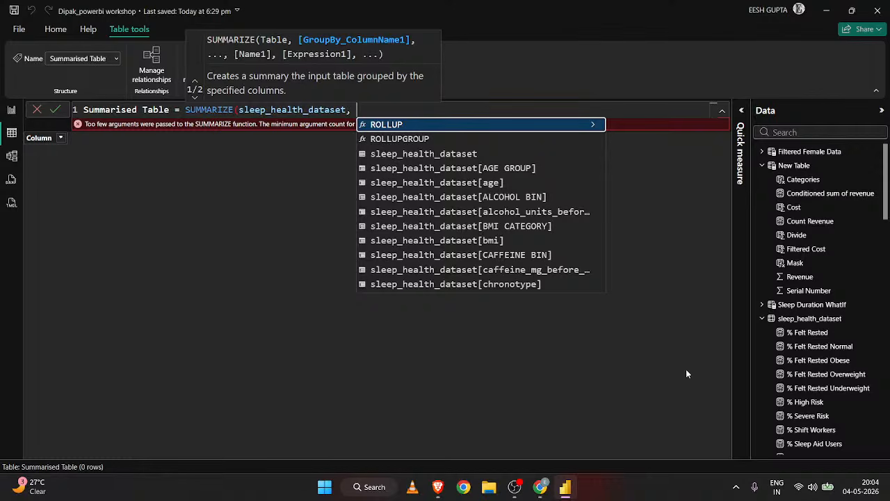
Add sleep_health_dataset[gender] as the group-by column of the SUMMARIZE function, followed by an argument separator.
{"action": "type", "text": "gender"}
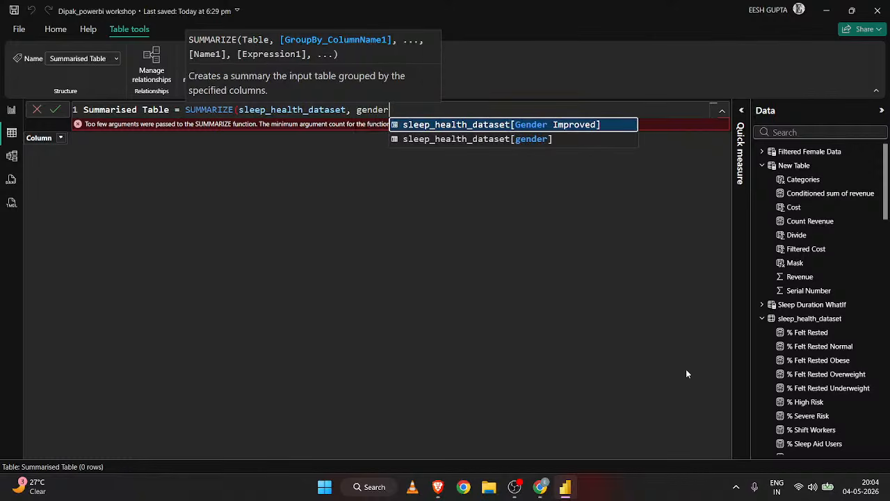
{"action": "key", "text": "Down"}
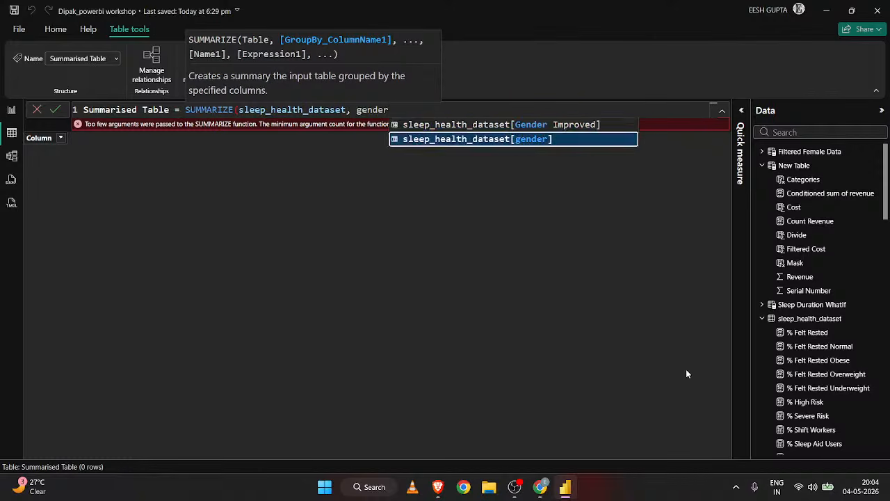
{"action": "key", "text": "Tab"}
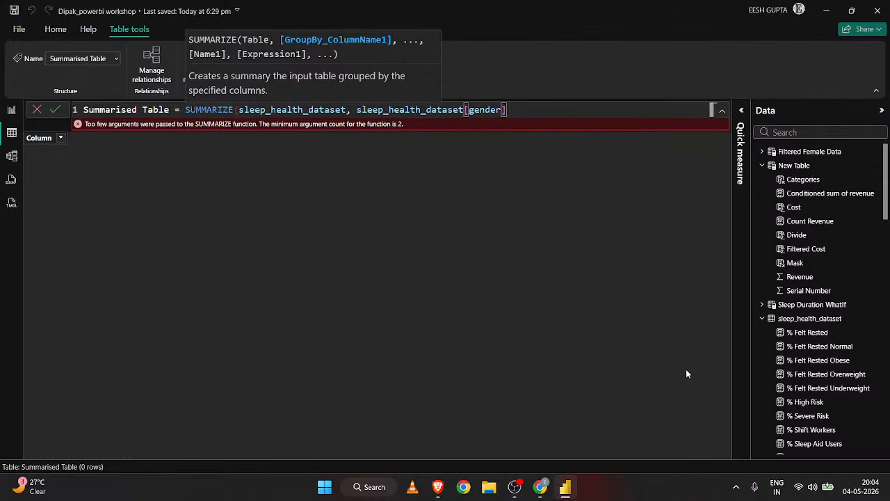
{"action": "type", "text": ","}
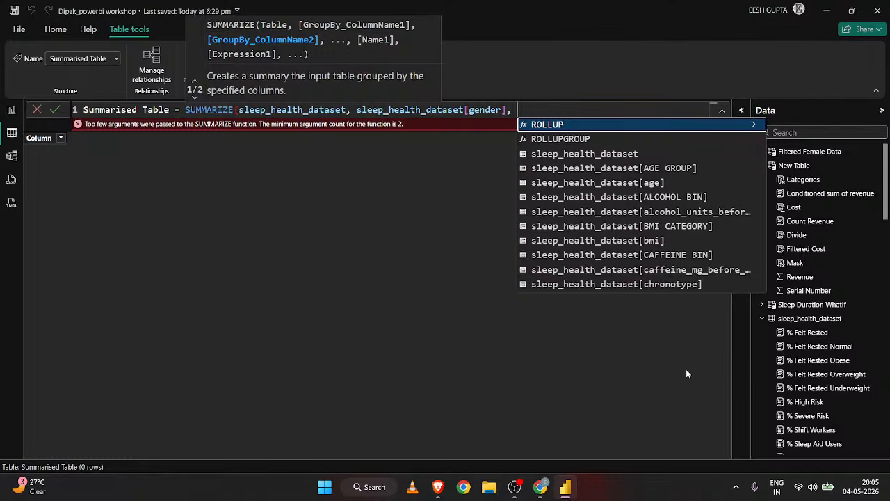
Close the SUMMARIZE function after the gender argument separator and commit the Summarised Table formula.
{"action": "type", "text": "\""}
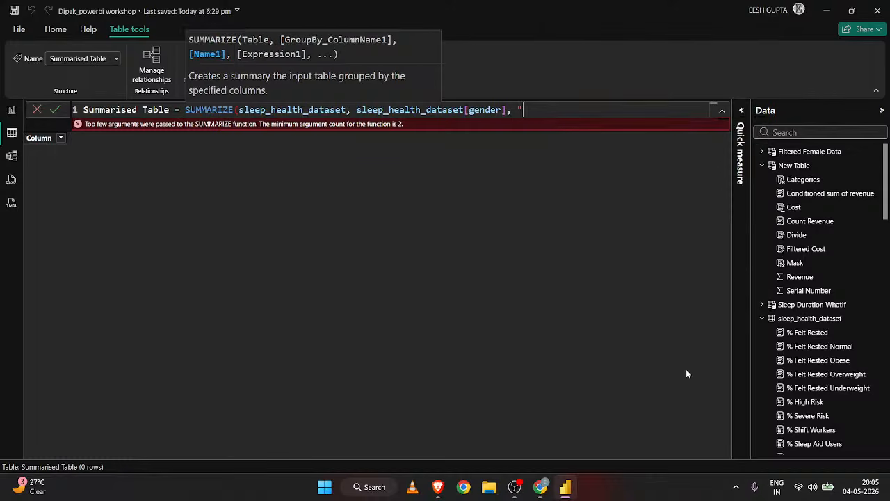
{"action": "key", "text": "BackSpace"}
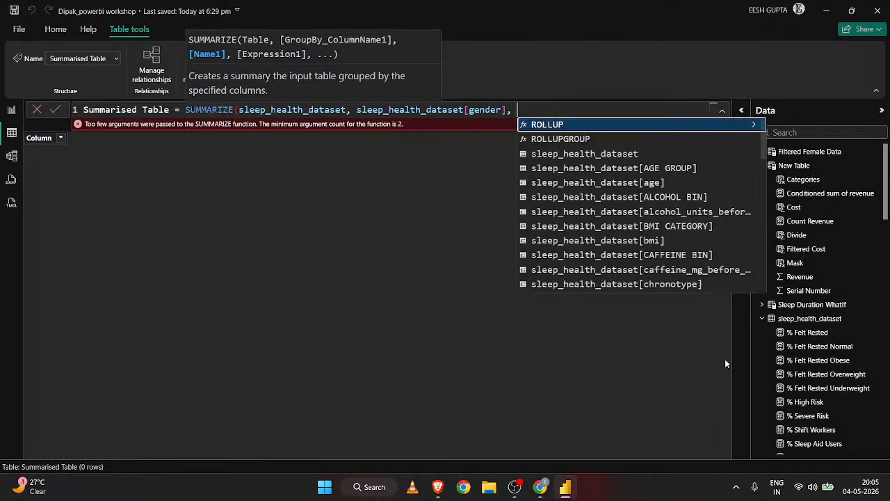
{"action": "scroll", "coordinate": [825, 308], "scroll_direction": "down", "scroll_amount": 5}
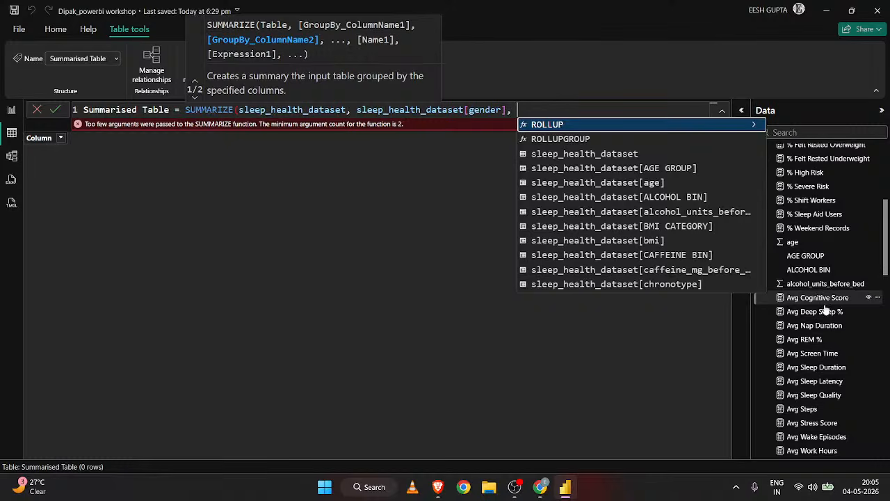
{"action": "scroll", "coordinate": [825, 309], "scroll_direction": "up", "scroll_amount": 5}
{"action": "type", "text": ")"}
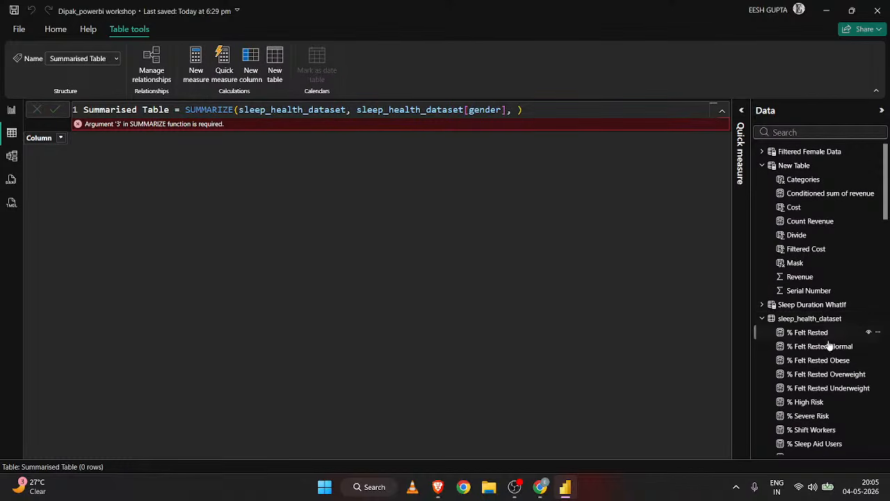
Examine the rows and columns of sleep_health_dataset and its field list for a column to summarise.
{"action": "left_click", "coordinate": [810, 318]}
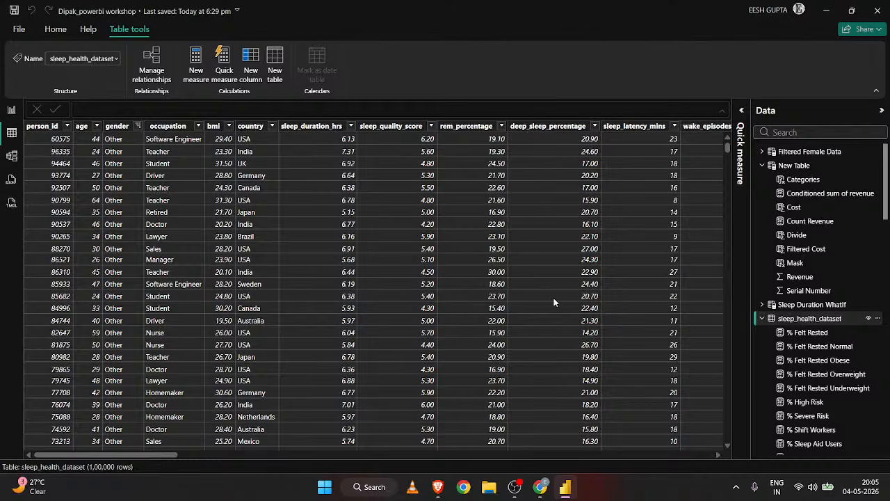
{"action": "scroll", "coordinate": [554, 302], "scroll_direction": "right", "scroll_amount": 2}
{"action": "scroll", "coordinate": [554, 302], "scroll_direction": "left", "scroll_amount": 2}
{"action": "scroll", "coordinate": [555, 302], "scroll_direction": "down", "scroll_amount": 1}
{"action": "scroll", "coordinate": [554, 302], "scroll_direction": "right", "scroll_amount": 1}
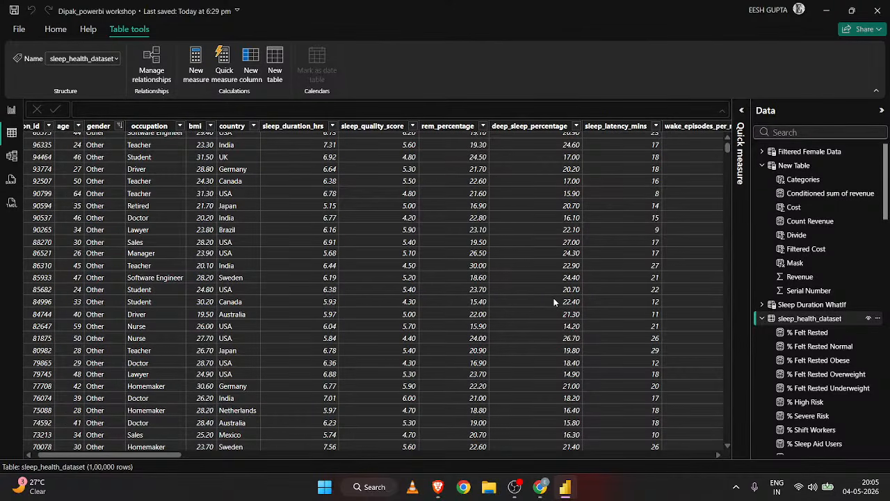
{"action": "scroll", "coordinate": [362, 230], "scroll_direction": "up", "scroll_amount": 1}
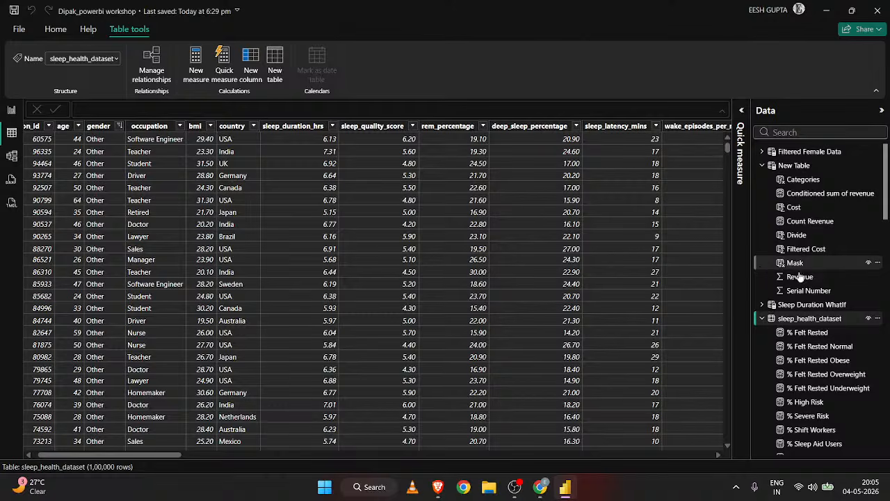
{"action": "scroll", "coordinate": [800, 296], "scroll_direction": "down", "scroll_amount": 5}
{"action": "scroll", "coordinate": [803, 297], "scroll_direction": "down", "scroll_amount": 10}
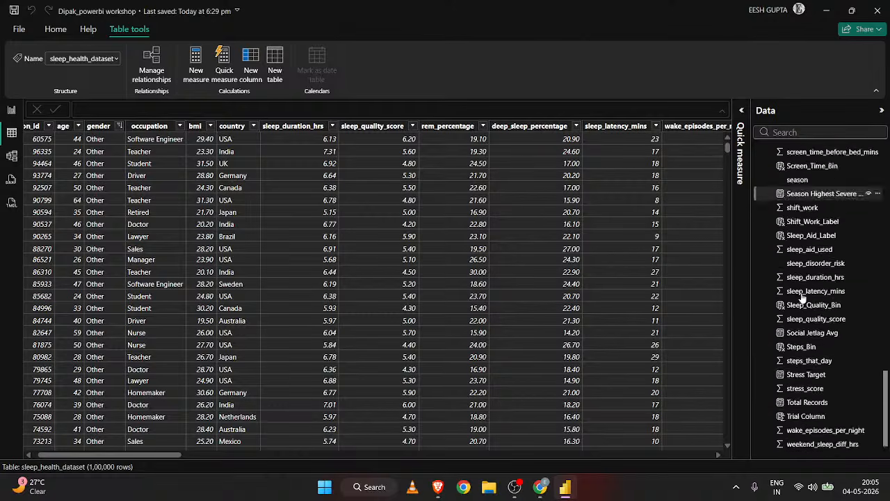
{"action": "scroll", "coordinate": [803, 298], "scroll_direction": "up", "scroll_amount": 15}
{"action": "scroll", "coordinate": [810, 361], "scroll_direction": "down", "scroll_amount": 10}
{"action": "scroll", "coordinate": [820, 426], "scroll_direction": "down", "scroll_amount": 3}
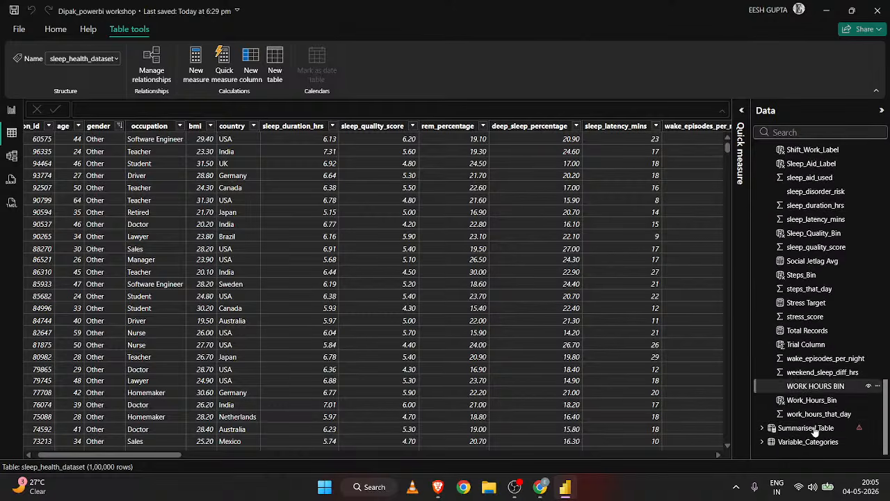
In the Summarised Table formula, add a summary column named "avg sleep" to SUMMARIZE with an AVERAGE function as its expression.
{"action": "left_click", "coordinate": [826, 434]}
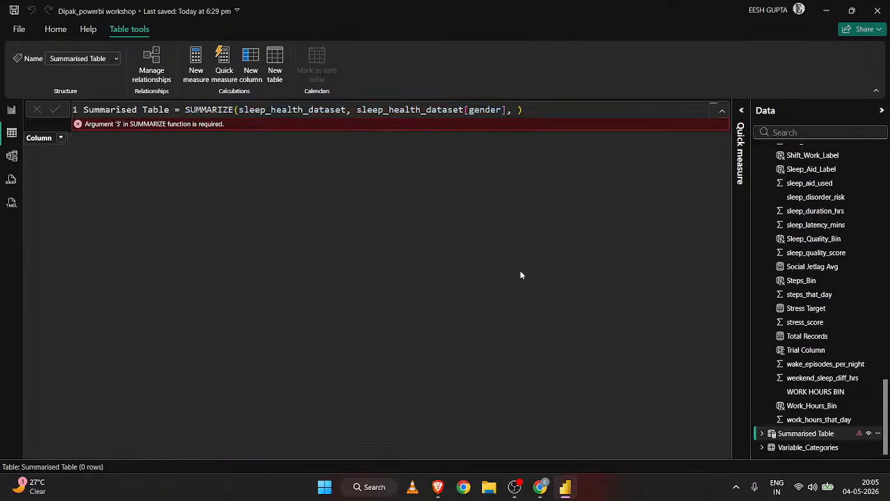
{"action": "left_click", "coordinate": [519, 109]}
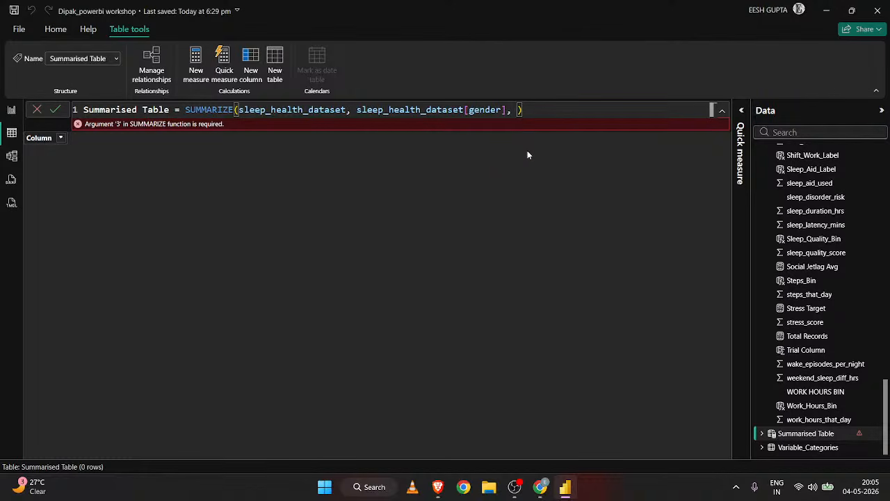
{"action": "key", "text": "BackSpace"}
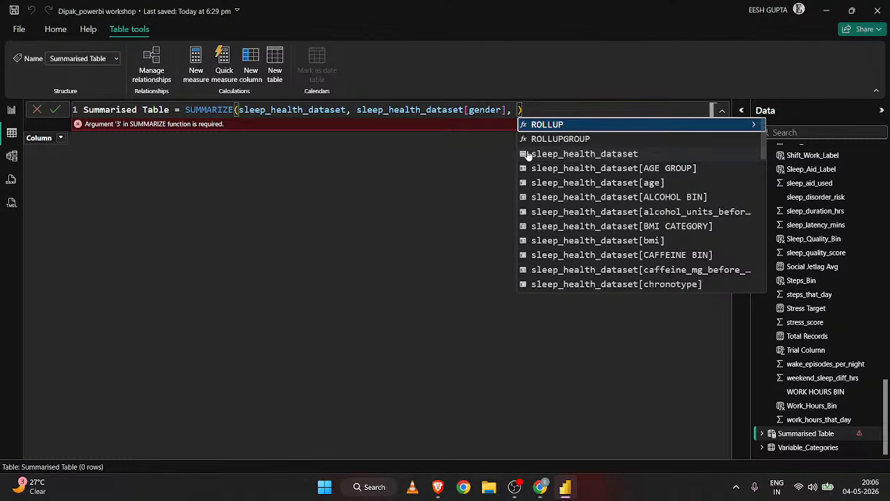
{"action": "key", "text": "Escape"}
{"action": "type", "text": "\"avg"}
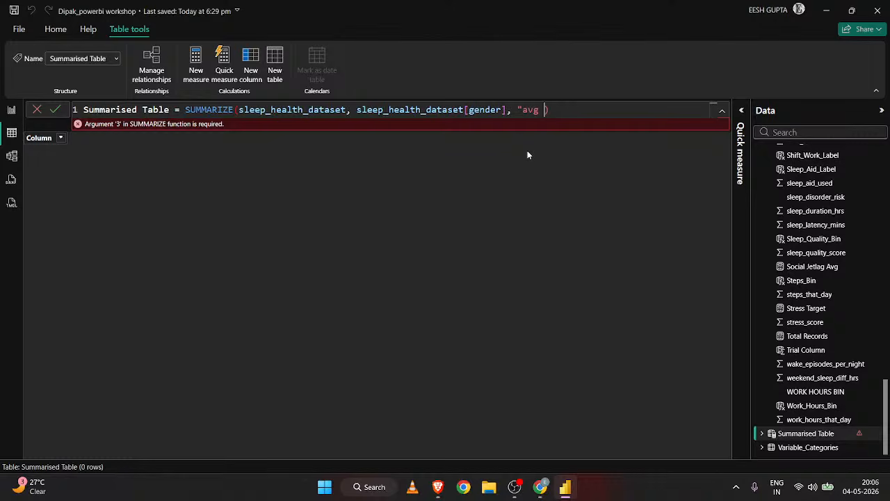
{"action": "type", "text": " sleep\""}
{"action": "key", "text": "BackSpace"}
{"action": "type", "text": ", ave"}
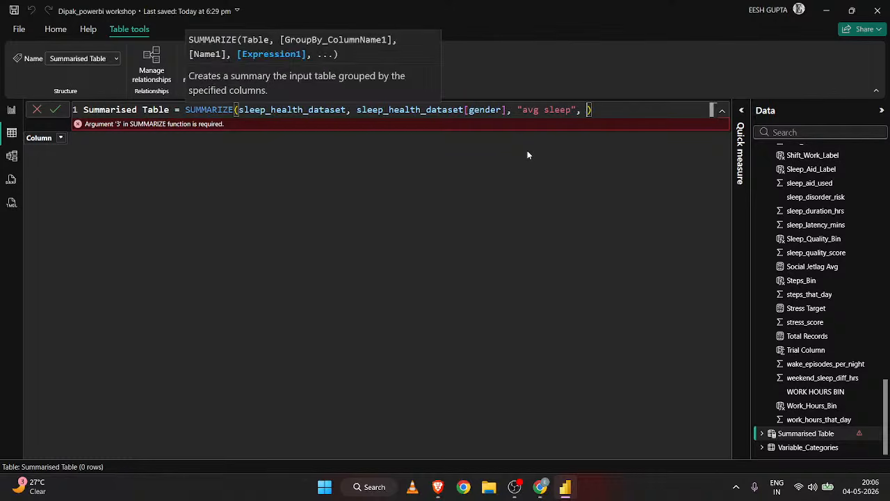
{"action": "type", "text": "ra"}
{"action": "key", "text": "Tab"}
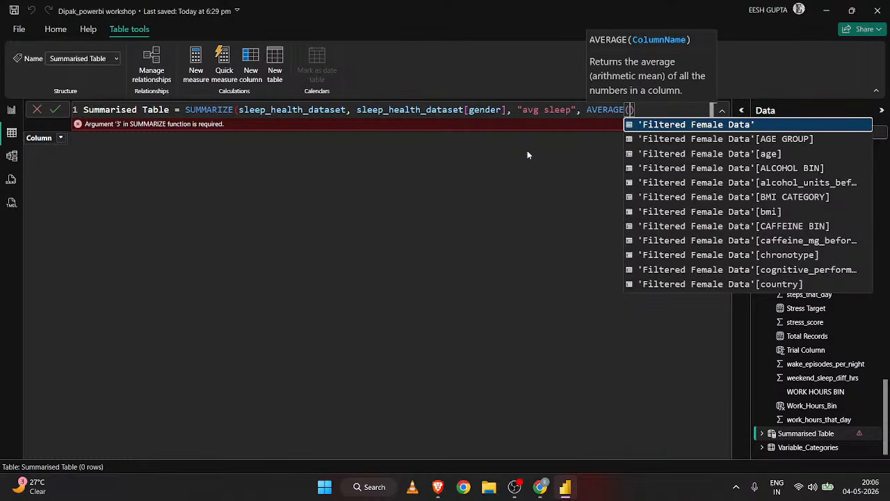
Look through the suggested sleep_health_dataset columns and the field list for a sleep column to average.
{"action": "type", "text": "sl"}
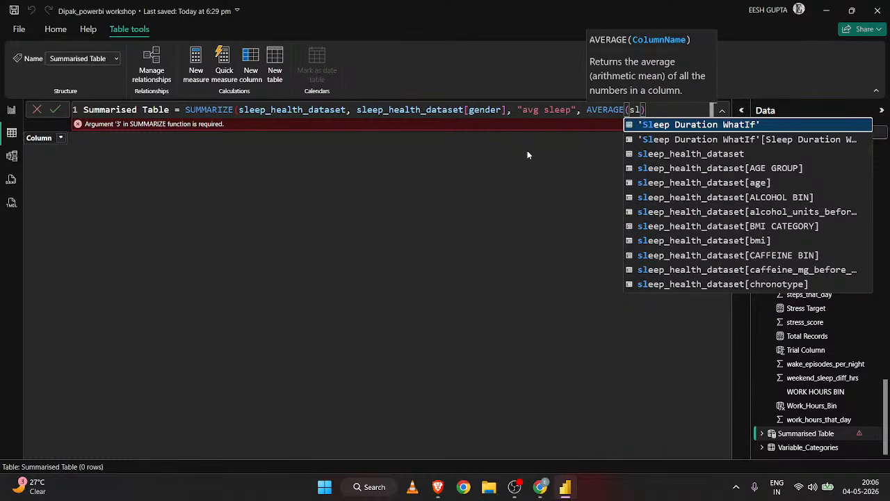
{"action": "type", "text": "eep"}
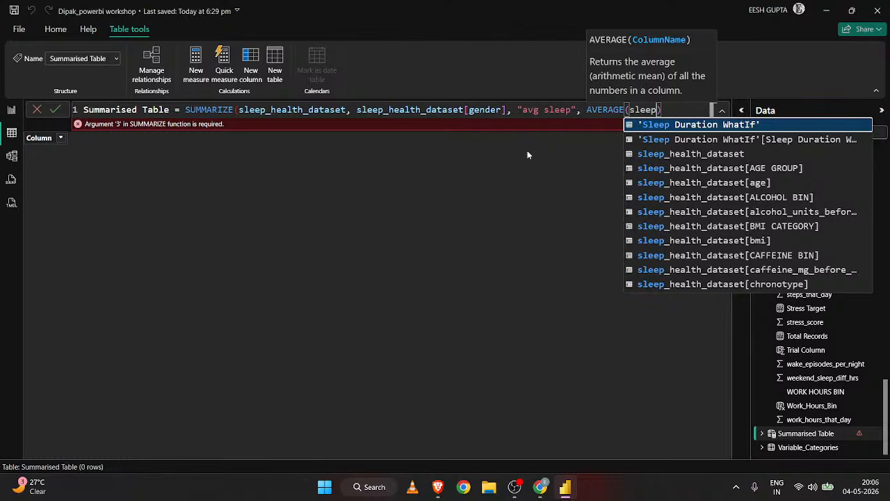
{"action": "key", "text": "Down"}
{"action": "key", "text": "Down"}
{"action": "key", "text": "Down"}
{"action": "key", "text": "Down"}
{"action": "key", "text": "Down"}
{"action": "key", "text": "Down"}
{"action": "key", "text": "Down"}
{"action": "key", "text": "Down"}
{"action": "key", "text": "Down"}
{"action": "key", "text": "Down"}
{"action": "key", "text": "Down"}
{"action": "key", "text": "Down"}
{"action": "key", "text": "Down"}
{"action": "key", "text": "Down"}
{"action": "key", "text": "Down"}
{"action": "key", "text": "Down"}
{"action": "key", "text": "Down"}
{"action": "key", "text": "Down"}
{"action": "key", "text": "Down"}
{"action": "key", "text": "Down"}
{"action": "key", "text": "Down"}
{"action": "key", "text": "Down"}
{"action": "key", "text": "Down"}
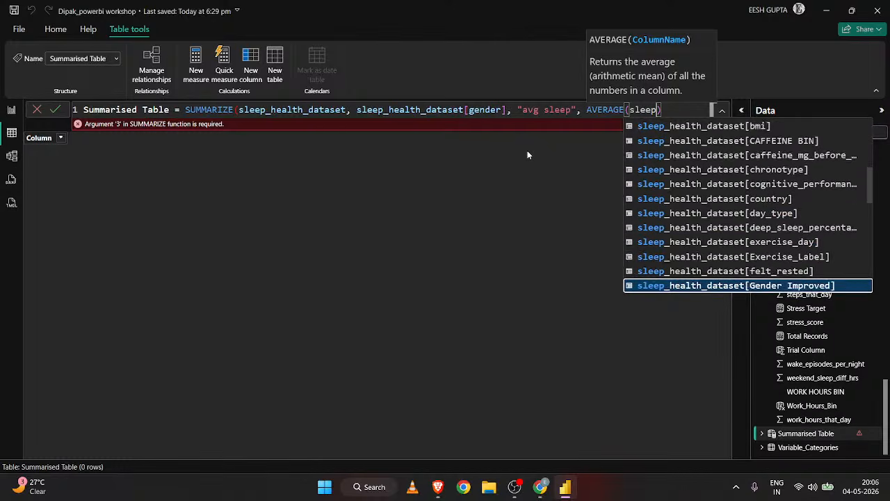
{"action": "key", "text": "Down"}
{"action": "key", "text": "Down"}
{"action": "key", "text": "Down"}
{"action": "key", "text": "Down"}
{"action": "key", "text": "Down"}
{"action": "key", "text": "Down"}
{"action": "key", "text": "Down"}
{"action": "key", "text": "Down"}
{"action": "key", "text": "Down"}
{"action": "key", "text": "Down"}
{"action": "key", "text": "Down"}
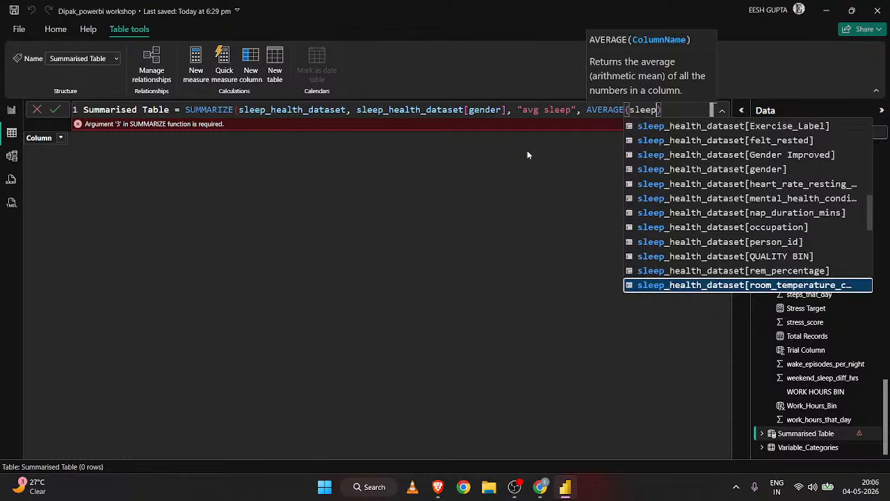
{"action": "key", "text": "Down"}
{"action": "key", "text": "Down"}
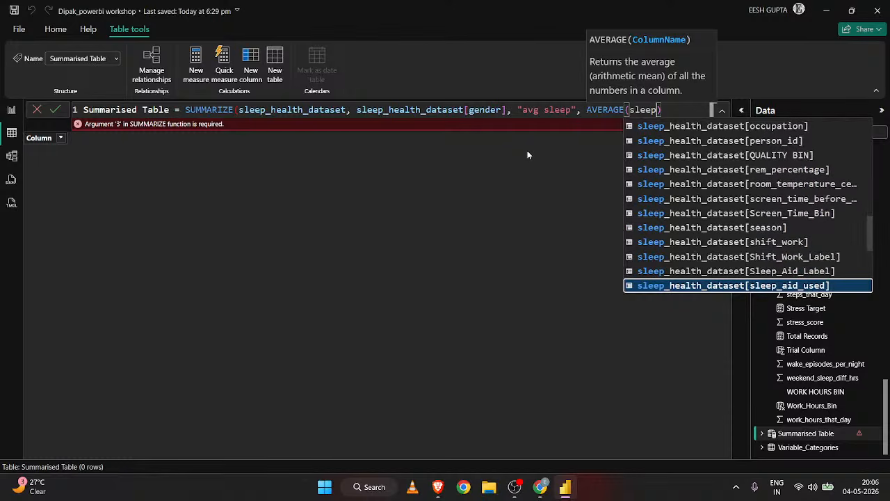
{"action": "key", "text": "Down"}
{"action": "key", "text": "Down"}
{"action": "key", "text": "Down"}
{"action": "key", "text": "Down"}
{"action": "key", "text": "Down"}
{"action": "key", "text": "Down"}
{"action": "key", "text": "Down"}
{"action": "key", "text": "Down"}
{"action": "key", "text": "Down"}
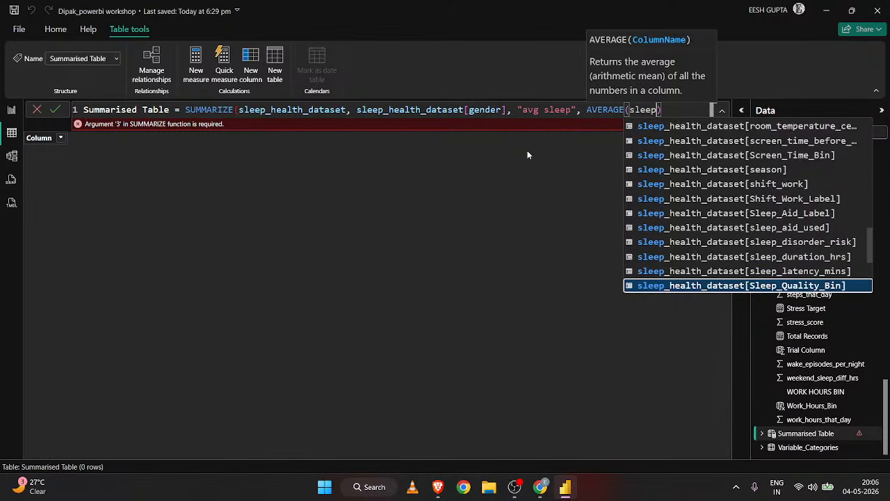
{"action": "key", "text": "Up"}
{"action": "key", "text": "Up"}
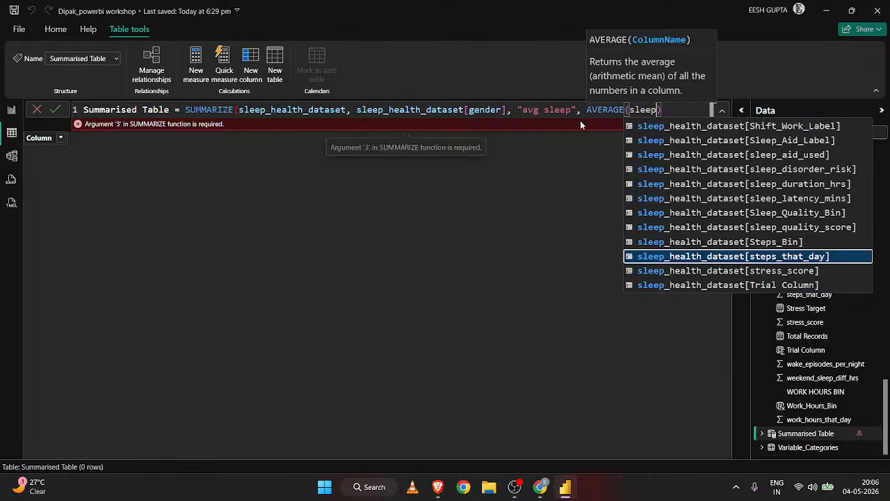
{"action": "key", "text": "Escape"}
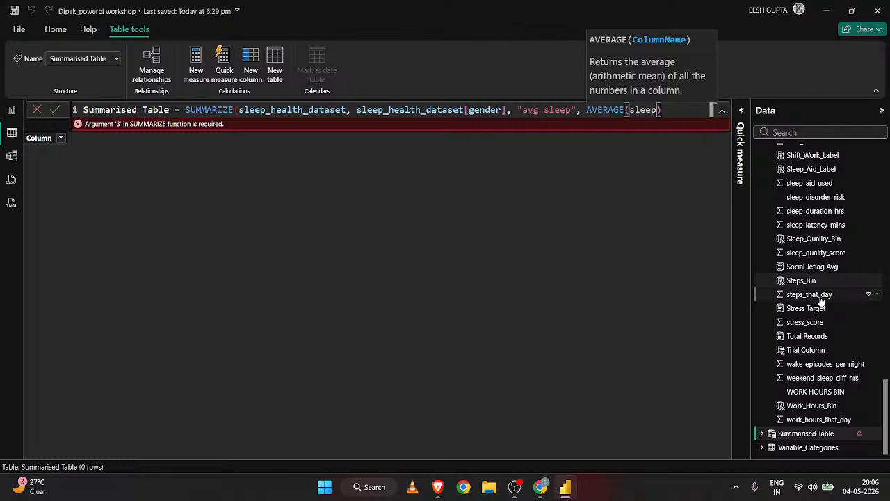
{"action": "scroll", "coordinate": [820, 300], "scroll_direction": "up", "scroll_amount": 4}
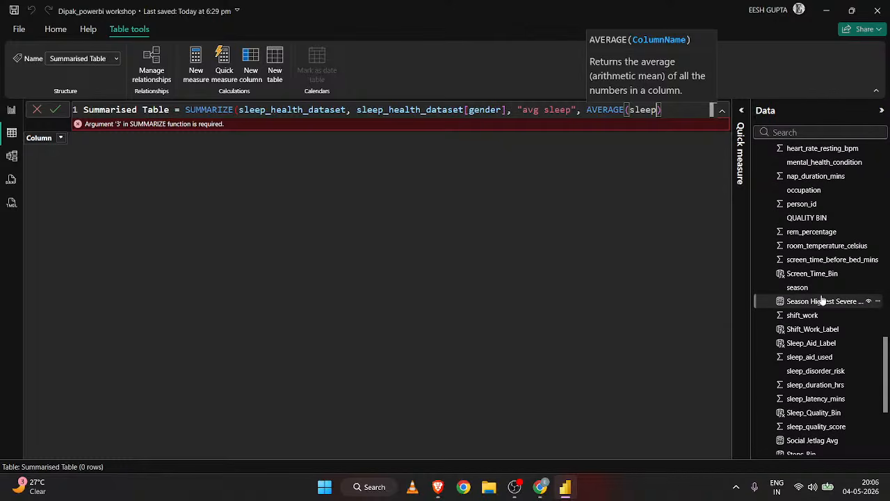
{"action": "scroll", "coordinate": [767, 413], "scroll_direction": "down", "scroll_amount": 4}
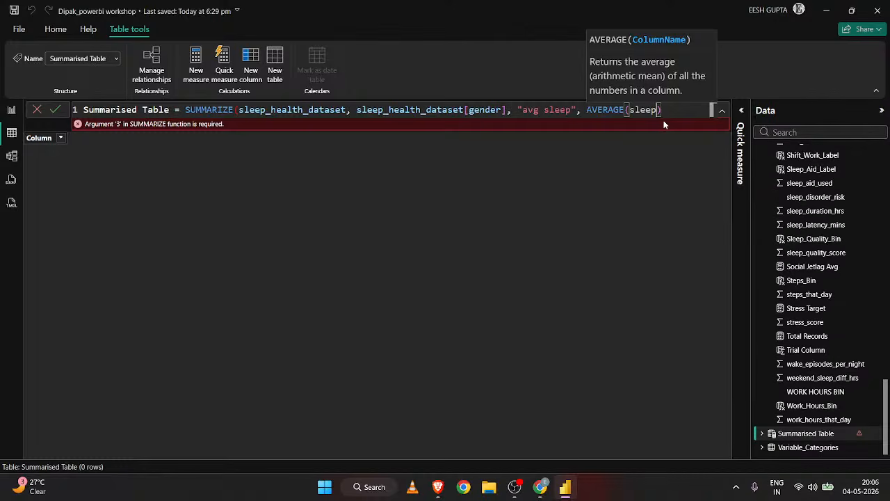
Enter 'Filtered Female Data'[sleep_duration_hrs] as the AVERAGE argument, close the SUMMARIZE function and commit the Summarised Table formula.
{"action": "key", "text": "BackSpace"}
{"action": "key", "text": "BackSpace"}
{"action": "key", "text": "BackSpace"}
{"action": "key", "text": "BackSpace"}
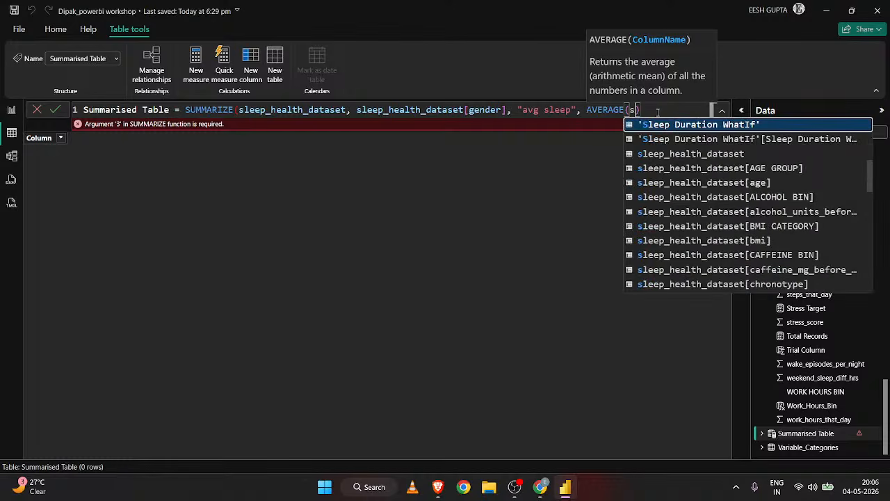
{"action": "type", "text": "leep_"}
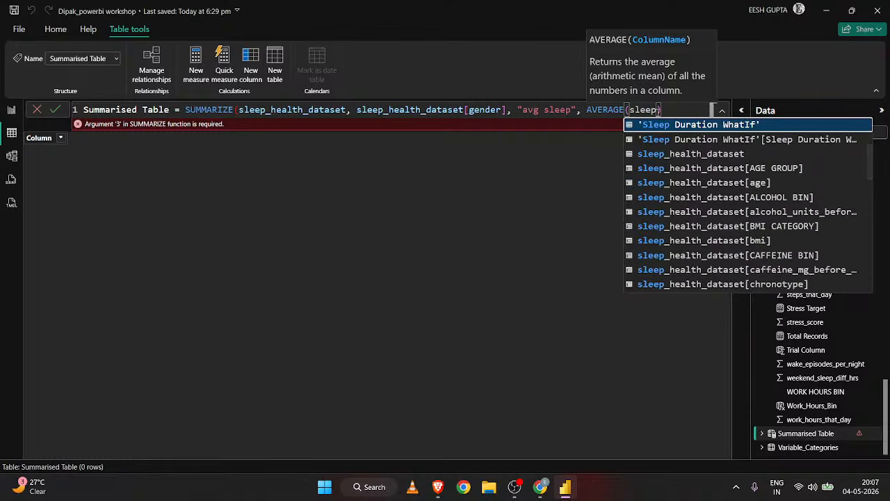
{"action": "type", "text": "dur"}
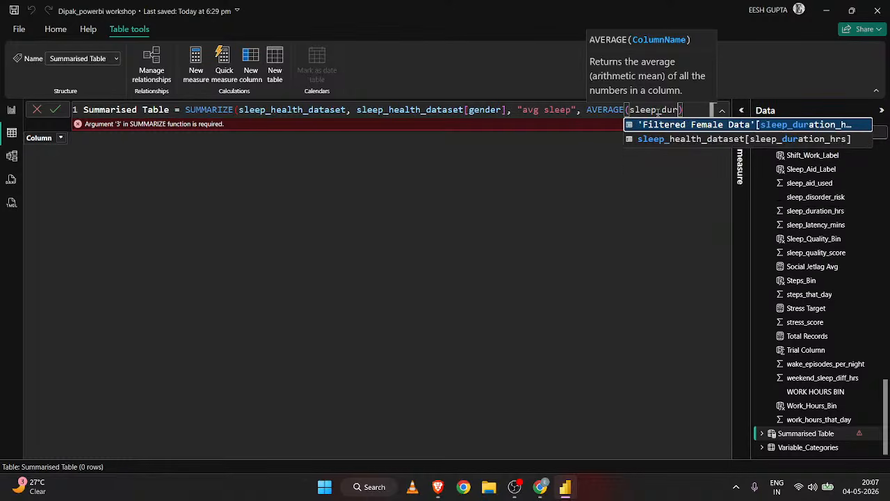
{"action": "key", "text": "Tab"}
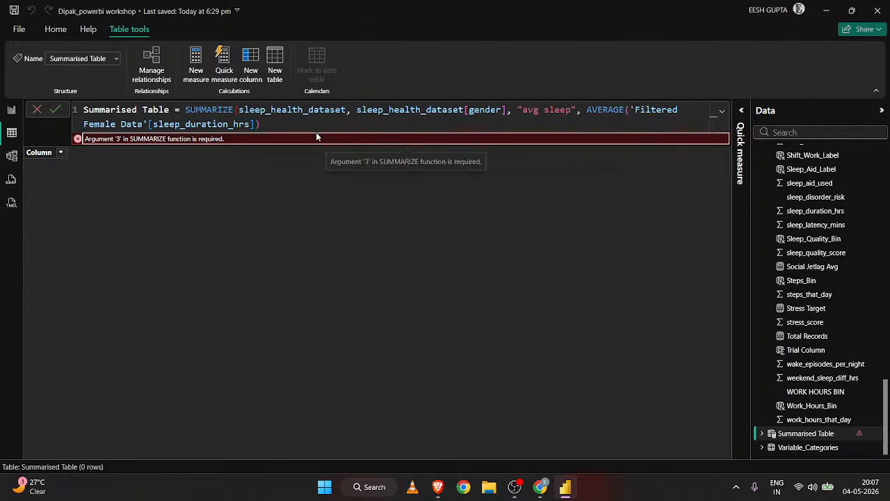
{"action": "left_click", "coordinate": [281, 128]}
{"action": "type", "text": ")"}
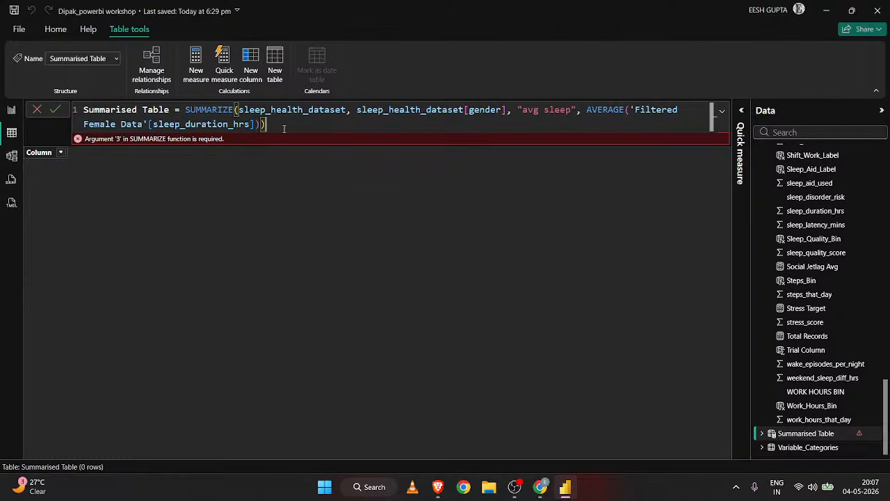
{"action": "key", "text": "Return"}
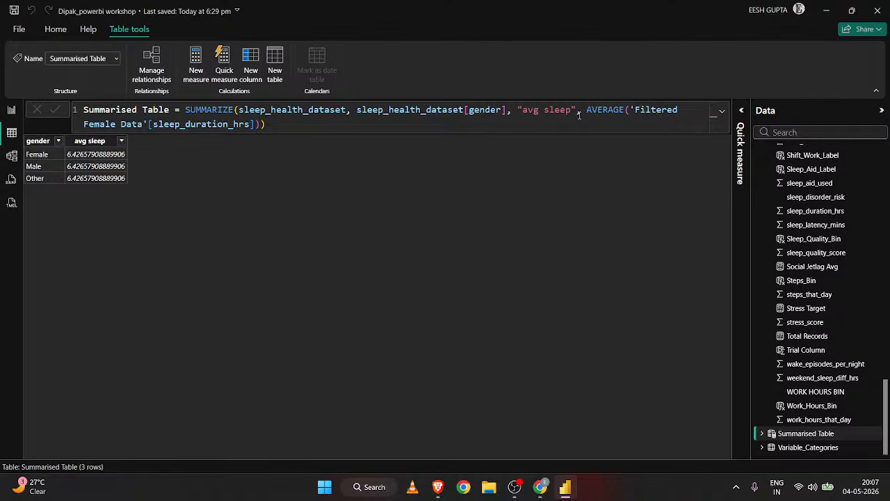
In the Summarised Table formula, change the summary column's name from "avg sleep" to "sum sleep".
{"action": "double_click", "coordinate": [531, 110]}
{"action": "type", "text": "s"}
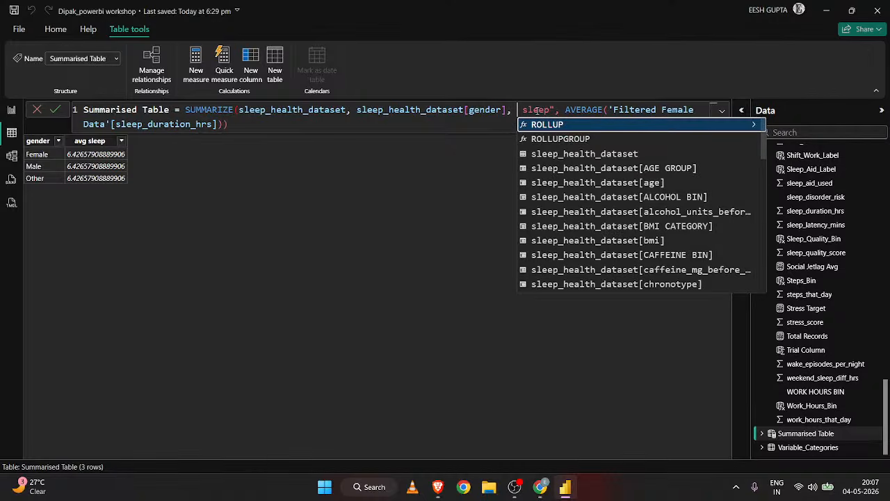
{"action": "key", "text": "Escape"}
{"action": "type", "text": "um"}
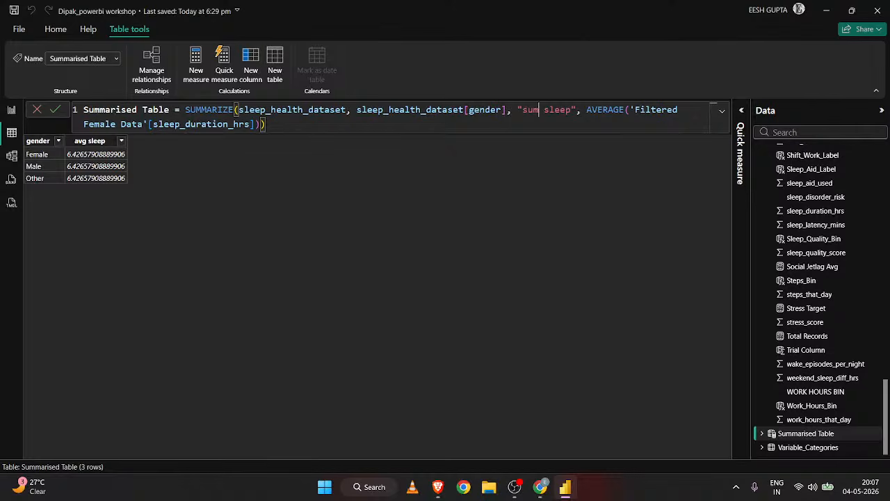
Look through the field list for a column to total and try to replace the AVERAGE function with SUM.
{"action": "scroll", "coordinate": [827, 335], "scroll_direction": "up", "scroll_amount": 4}
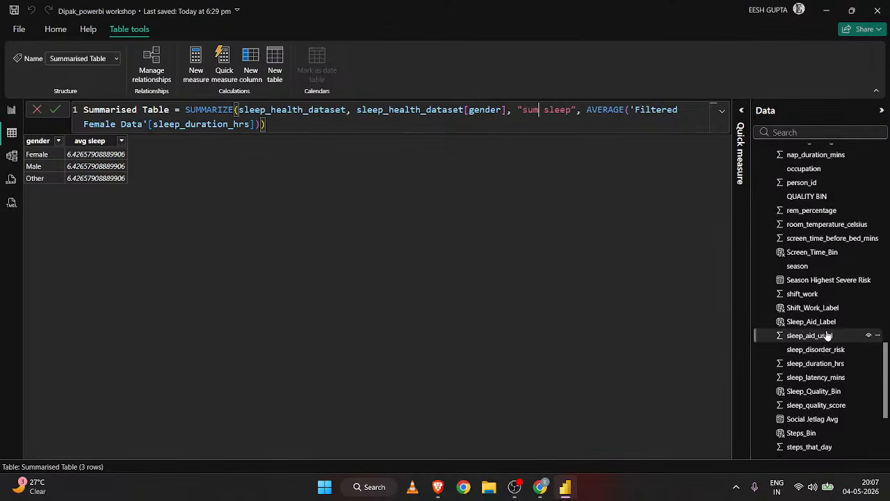
{"action": "scroll", "coordinate": [827, 335], "scroll_direction": "up", "scroll_amount": 5}
{"action": "scroll", "coordinate": [826, 338], "scroll_direction": "down", "scroll_amount": 2}
{"action": "scroll", "coordinate": [828, 336], "scroll_direction": "down", "scroll_amount": 10}
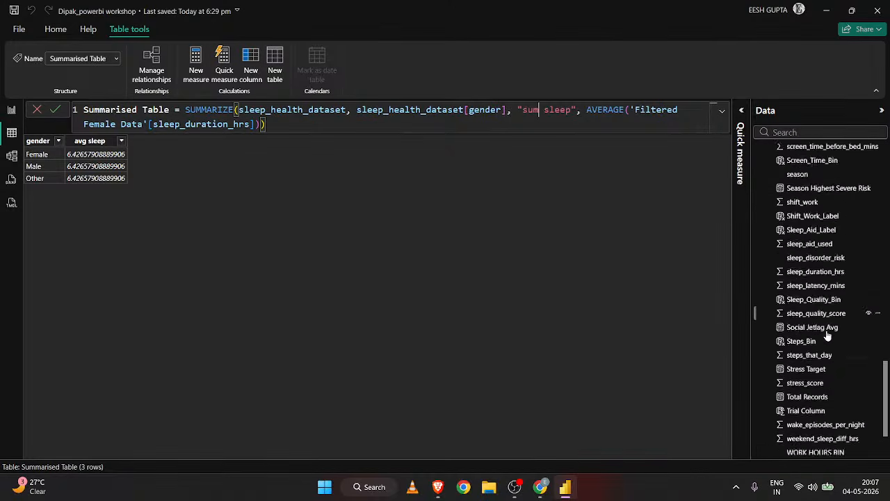
{"action": "scroll", "coordinate": [827, 336], "scroll_direction": "up", "scroll_amount": 1}
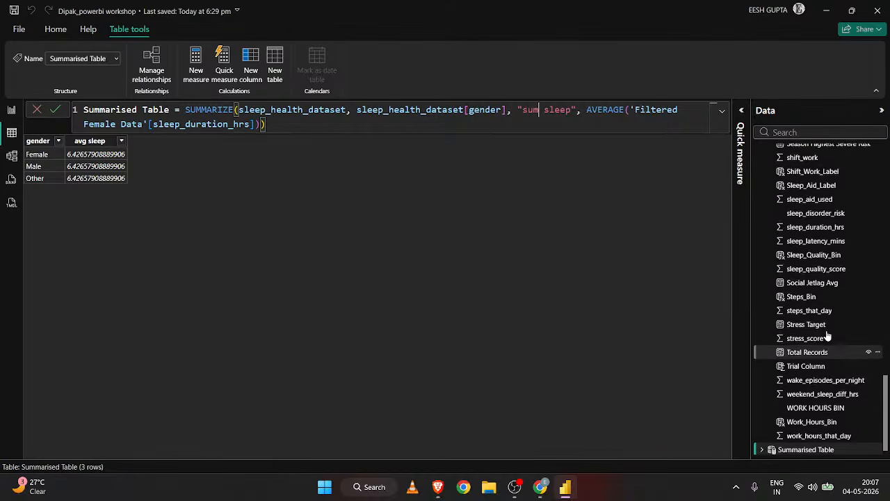
{"action": "double_click", "coordinate": [618, 110]}
{"action": "type", "text": "AV"}
{"action": "key", "text": "BackSpace"}
{"action": "key", "text": "BackSpace"}
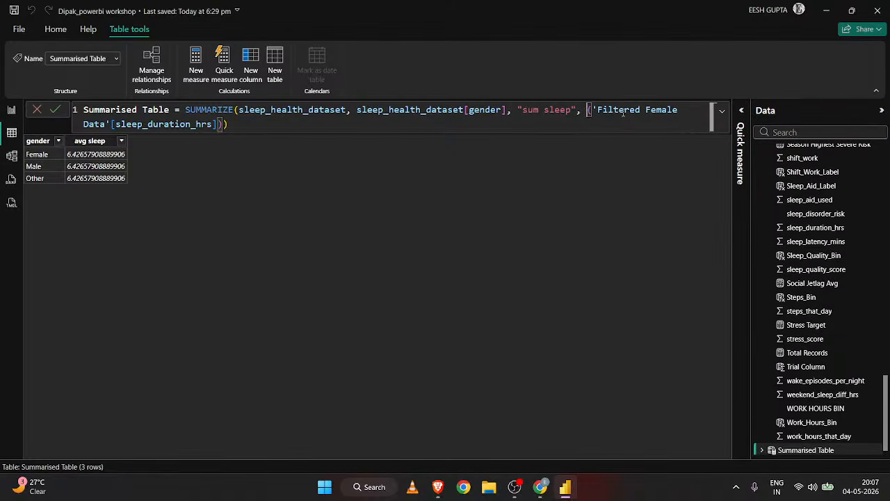
{"action": "type", "text": "su"}
{"action": "key", "text": "Tab"}
Change the summary column's name in the formula to "sum steps".
{"action": "left_click", "coordinate": [572, 110]}
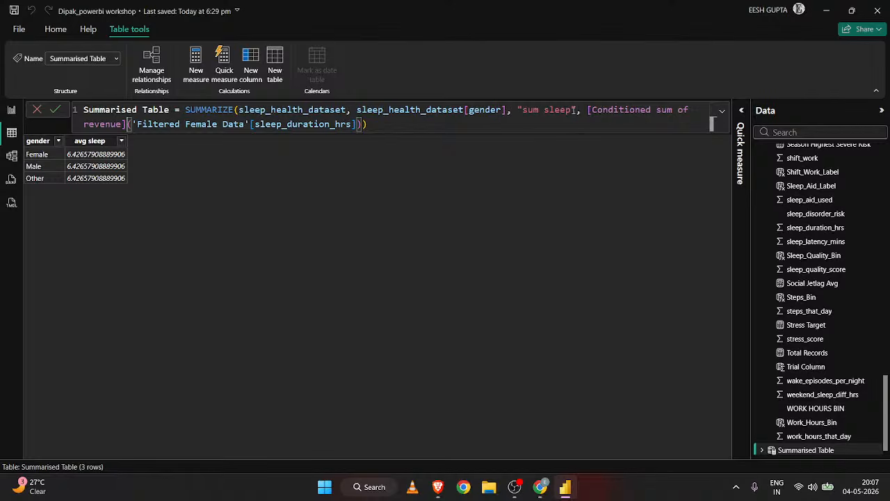
{"action": "key", "text": "BackSpace"}
{"action": "key", "text": "BackSpace"}
{"action": "key", "text": "BackSpace"}
{"action": "key", "text": "BackSpace"}
{"action": "key", "text": "BackSpace"}
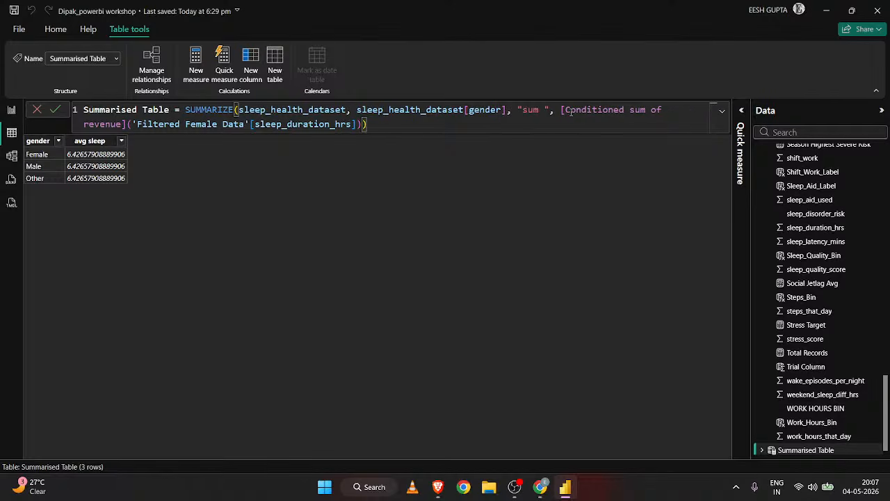
{"action": "type", "text": "sep"}
{"action": "key", "text": "BackSpace"}
{"action": "key", "text": "BackSpace"}
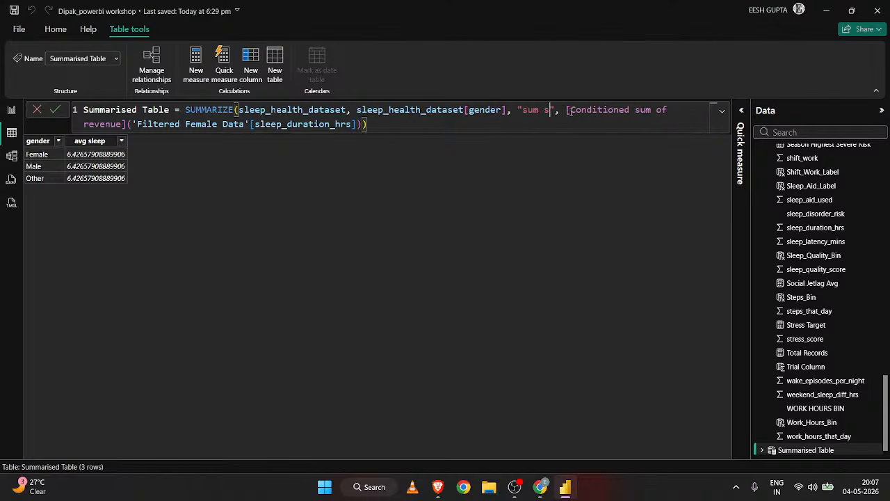
{"action": "type", "text": "teps"}
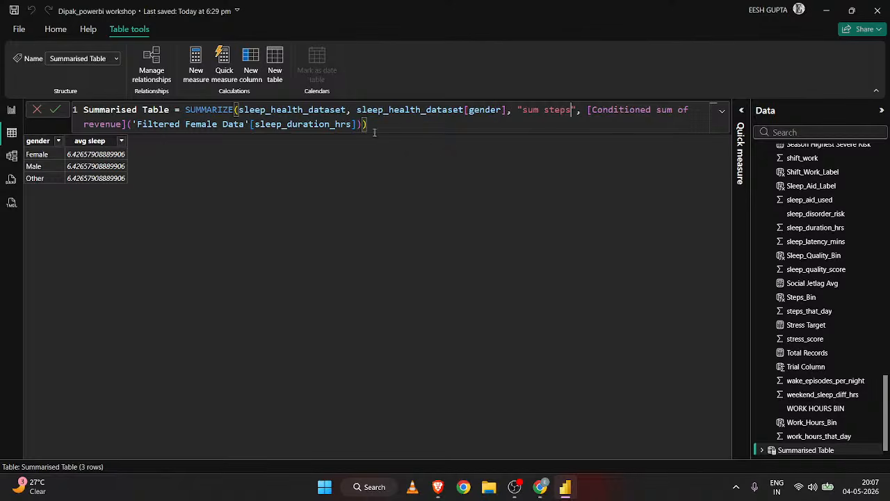
Delete the expression following the "sum steps" name and start a SUM function in its place.
{"action": "left_click_drag", "start_coordinate": [368, 124], "coordinate": [587, 109]}
{"action": "key", "text": "BackSpace"}
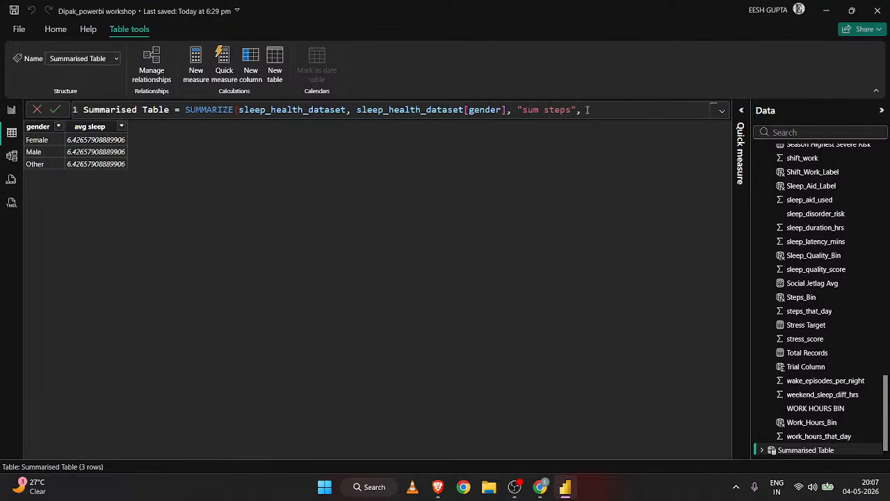
{"action": "type", "text": "sum"}
{"action": "key", "text": "Tab"}
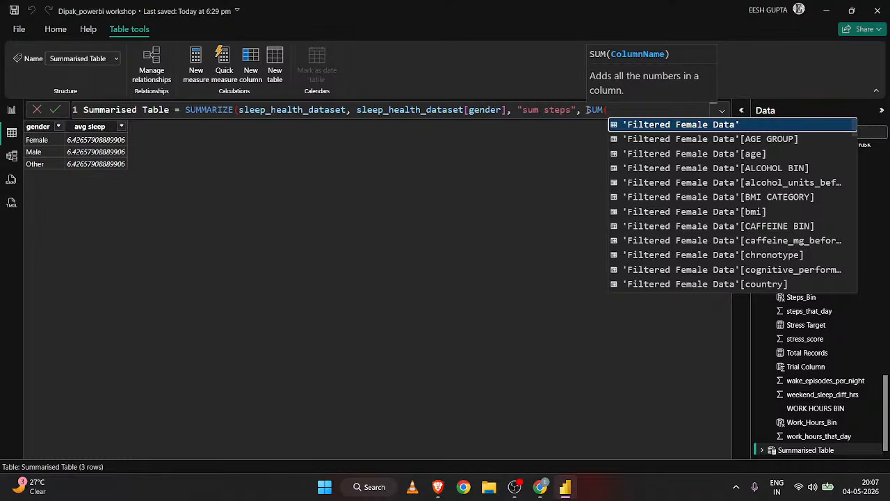
Enter sleep_health_dataset[steps_that_day] as the SUM argument, close the SUM and SUMMARIZE functions and commit the Summarised Table formula.
{"action": "type", "text": "ste"}
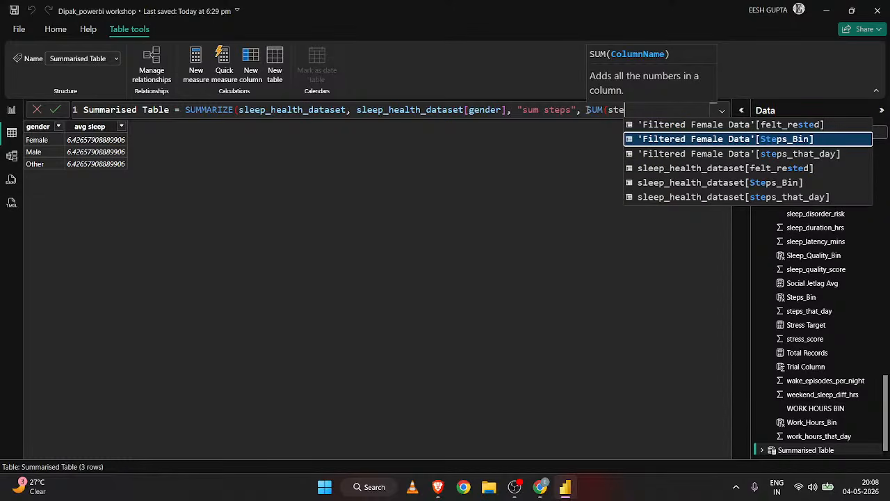
{"action": "key", "text": "Down"}
{"action": "key", "text": "Down"}
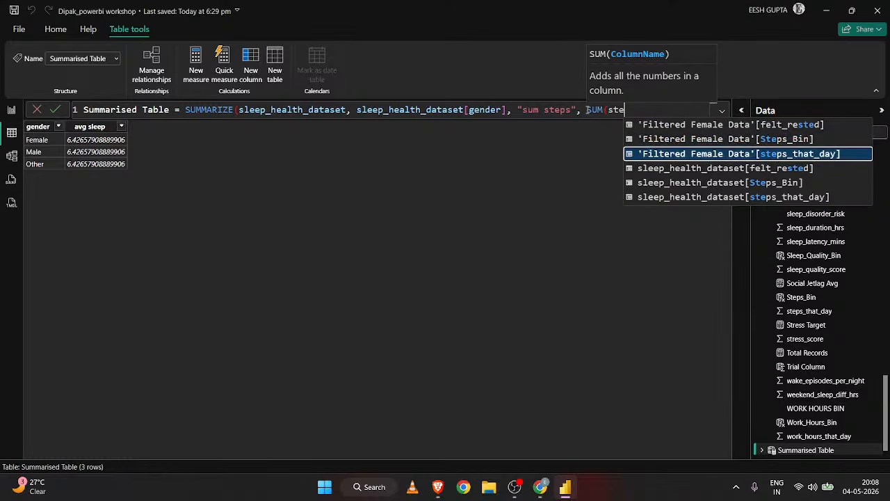
{"action": "key", "text": "Up"}
{"action": "key", "text": "Up"}
{"action": "key", "text": "Up"}
{"action": "key", "text": "Down"}
{"action": "key", "text": "Down"}
{"action": "key", "text": "Down"}
{"action": "key", "text": "Down"}
{"action": "key", "text": "Down"}
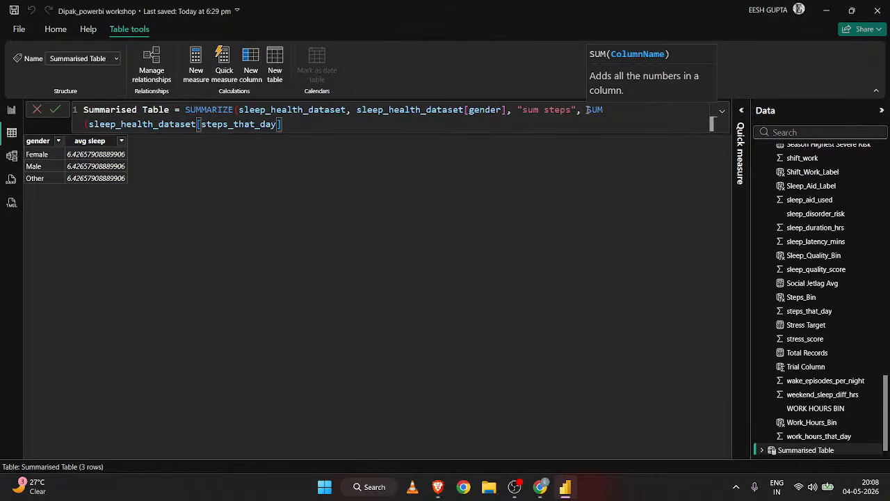
{"action": "type", "text": "))"}
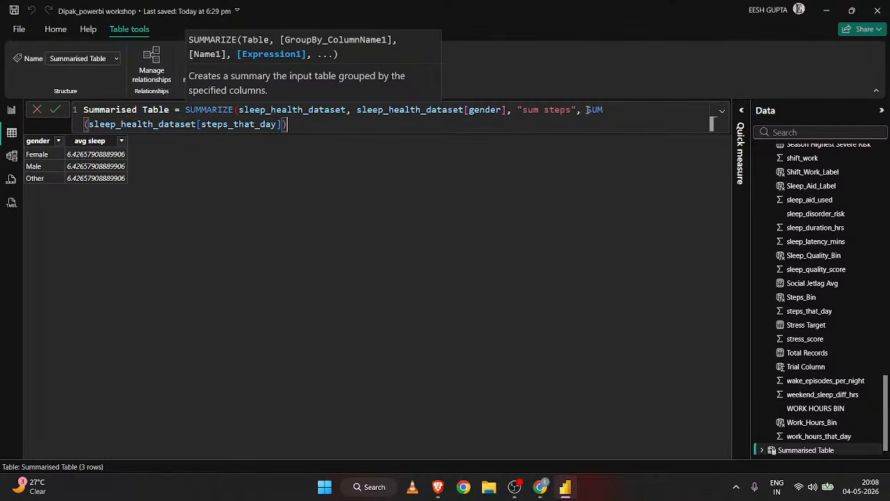
{"action": "key", "text": "Return"}
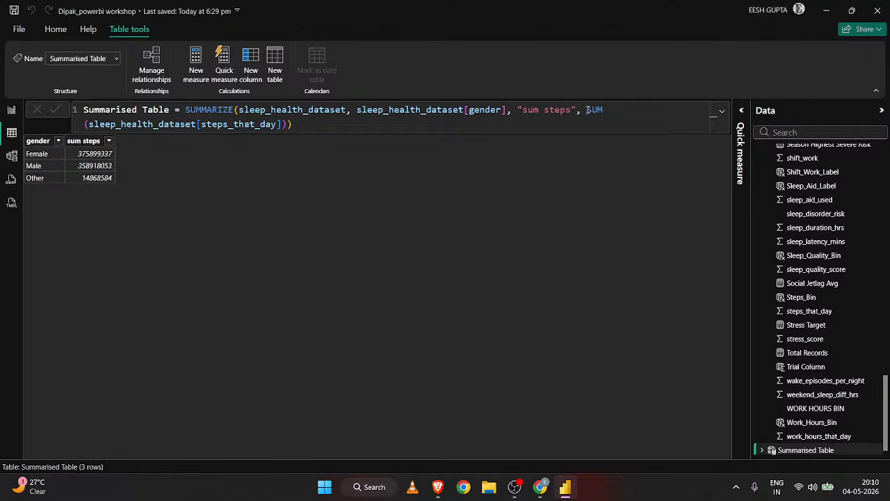
Switch to the Google Meet window in Chrome that shows the shared Mental Health Dashboard report.
{"action": "left_click", "coordinate": [513, 491]}
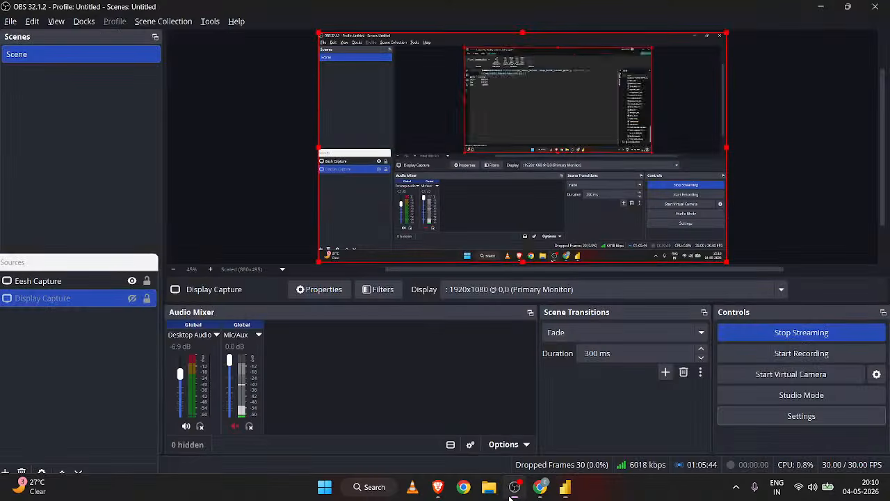
{"action": "left_click", "coordinate": [513, 491]}
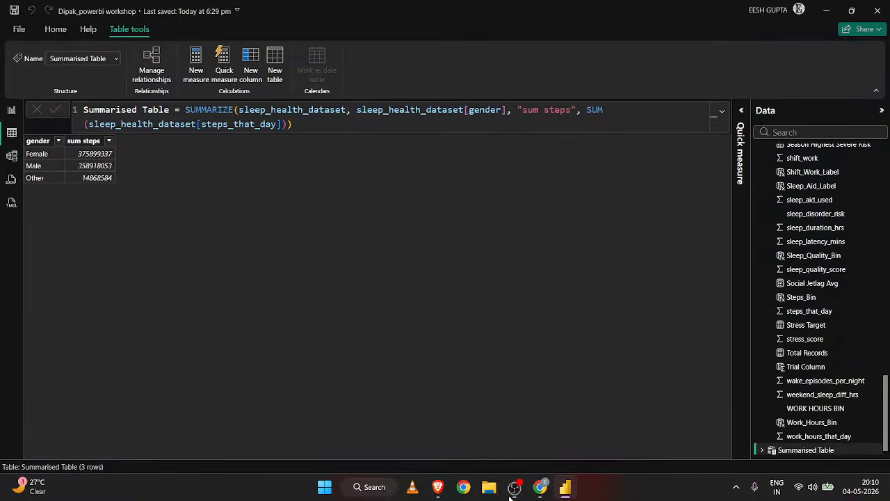
{"action": "left_click", "coordinate": [537, 490]}
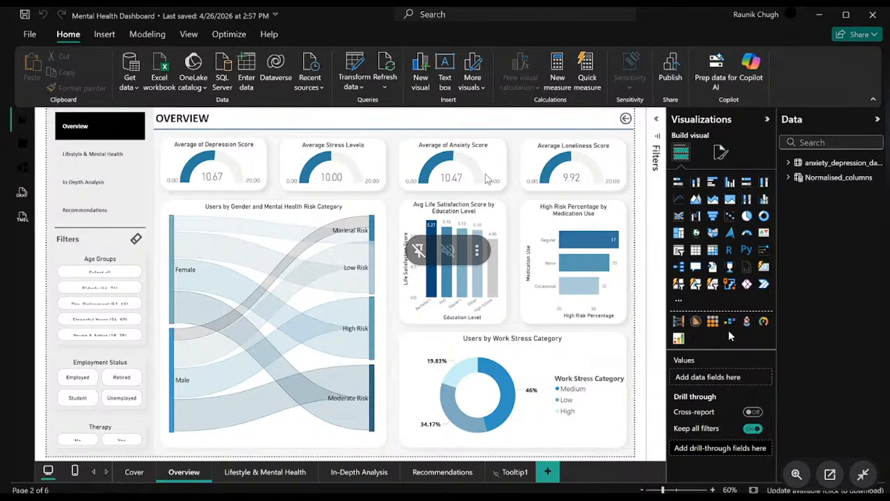
{"action": "key", "text": "alt+Tab"}
{"action": "key", "text": "alt+Tab"}
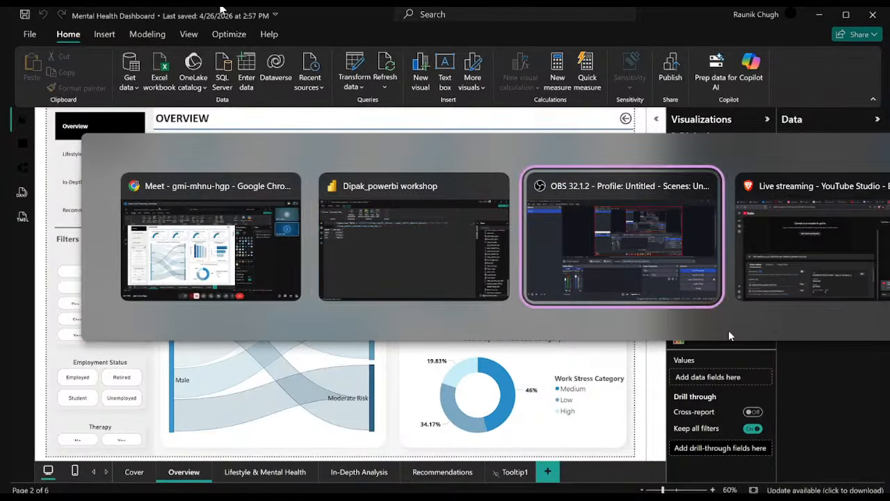
{"action": "key", "text": "alt+Tab"}
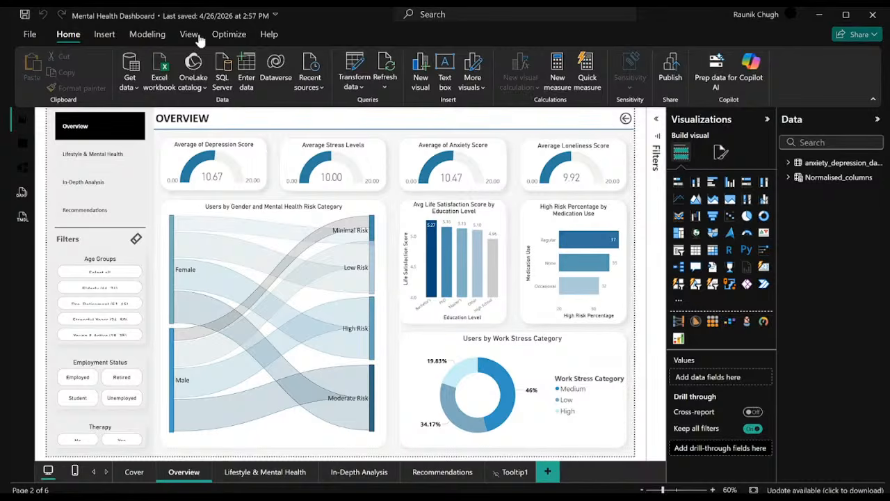
Filter the Overview page by the Young & Active (18-35) age group, check the visuals and clear the filter.
{"action": "left_click", "coordinate": [100, 336]}
{"action": "left_click_drag", "start_coordinate": [100, 342], "coordinate": [100, 350]}
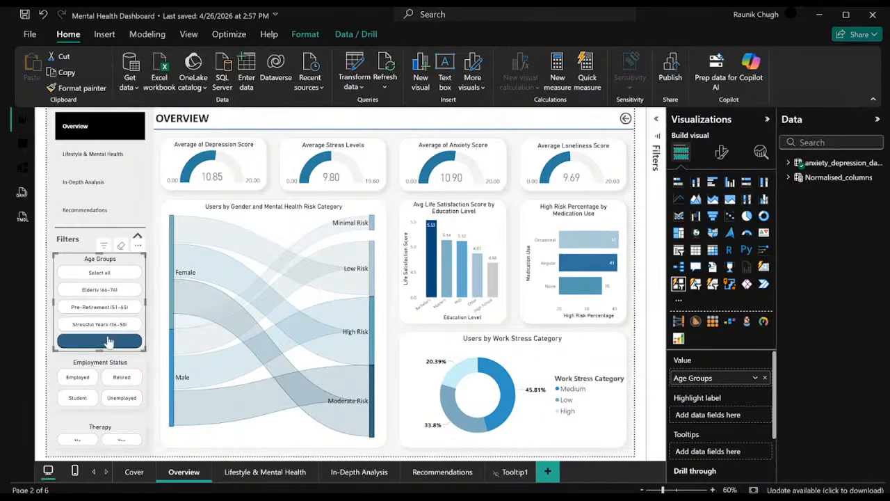
{"action": "left_click", "coordinate": [107, 342]}
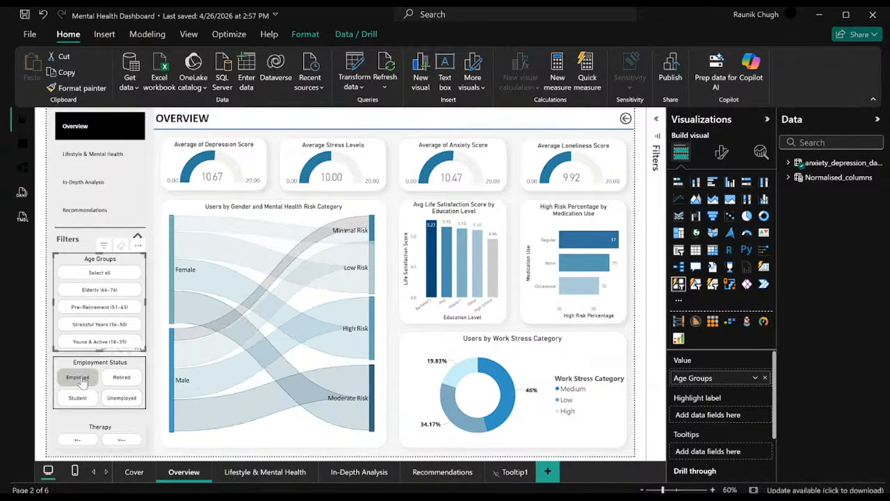
Filter the page by the Employed status, inspect the high-risk flow in the Sankey chart and clear the filter.
{"action": "left_click", "coordinate": [79, 376]}
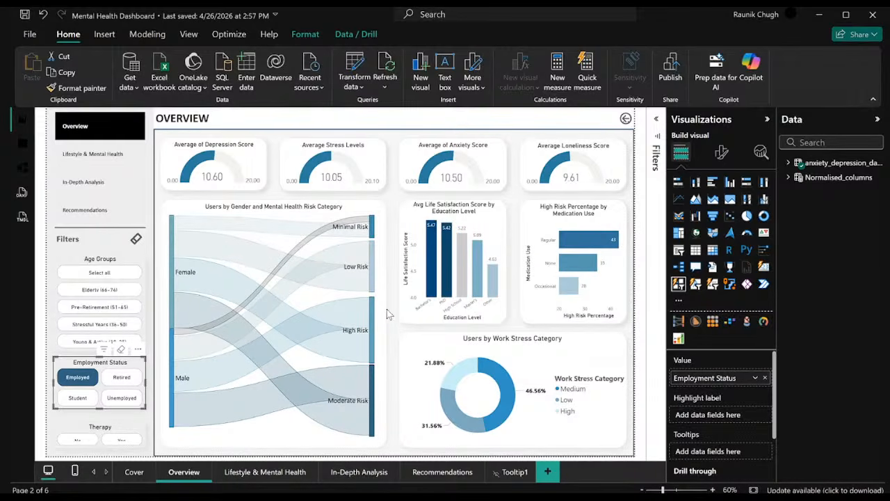
{"action": "mouse_move", "coordinate": [360, 320]}
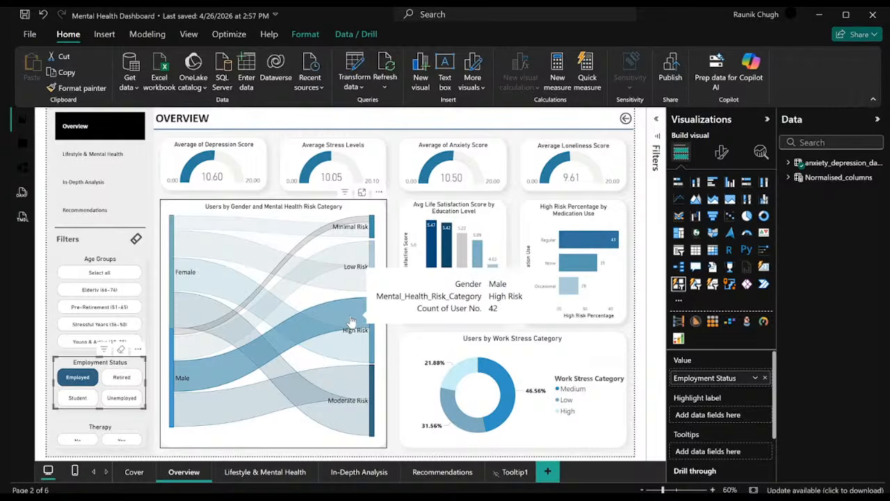
{"action": "left_click", "coordinate": [77, 377]}
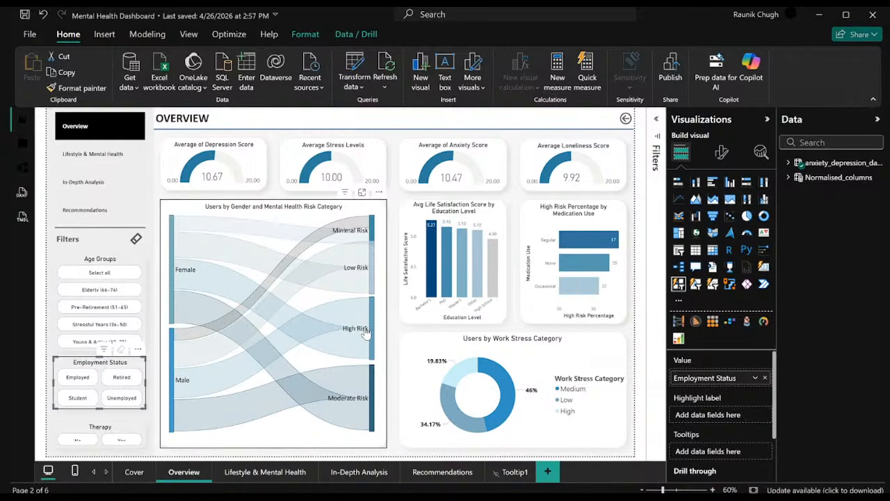
{"action": "mouse_move", "coordinate": [371, 321]}
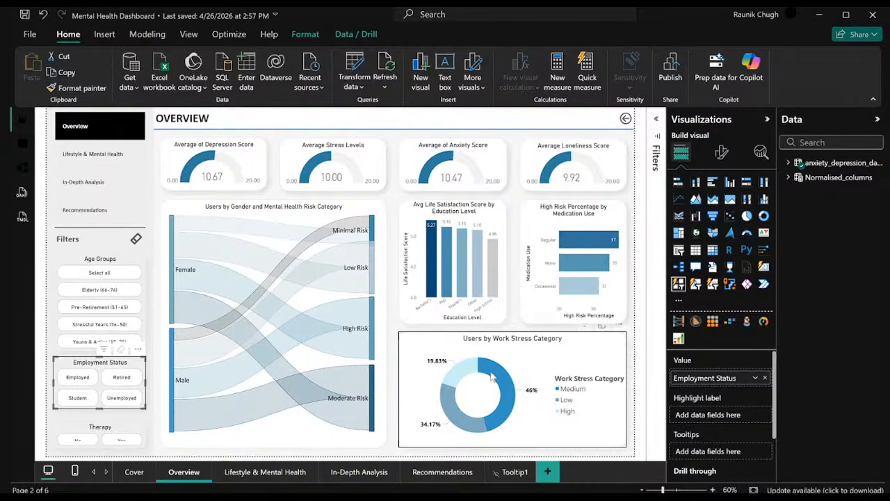
Cross-filter the page by the High slice of the work stress donut, inspect the education chart and clear the selection.
{"action": "left_click", "coordinate": [459, 374]}
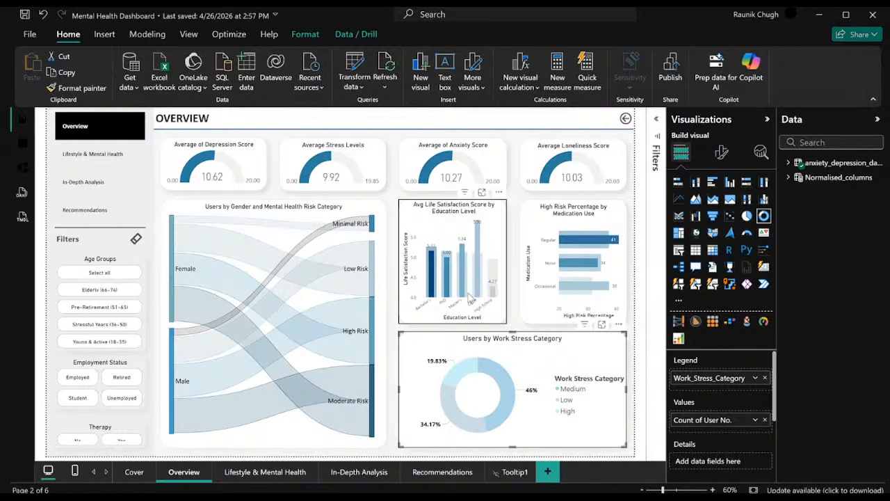
{"action": "mouse_move", "coordinate": [463, 271]}
{"action": "left_click", "coordinate": [466, 366]}
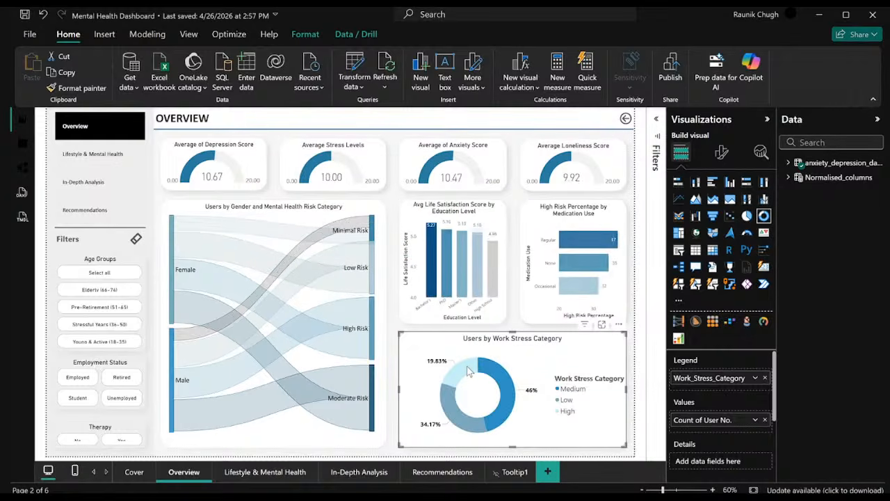
Cross-filter the page by the Bachelor's bar in the life satisfaction chart, view its report tooltip and clear the selection.
{"action": "left_click", "coordinate": [430, 280]}
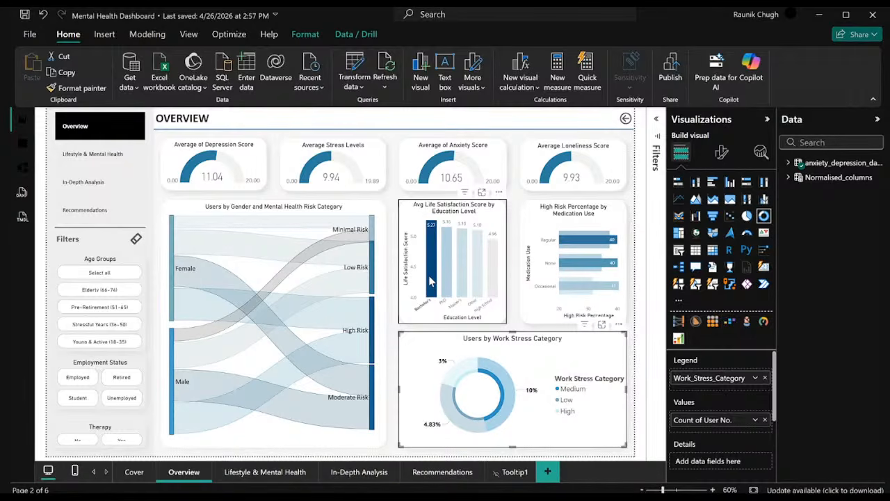
{"action": "mouse_move", "coordinate": [431, 280]}
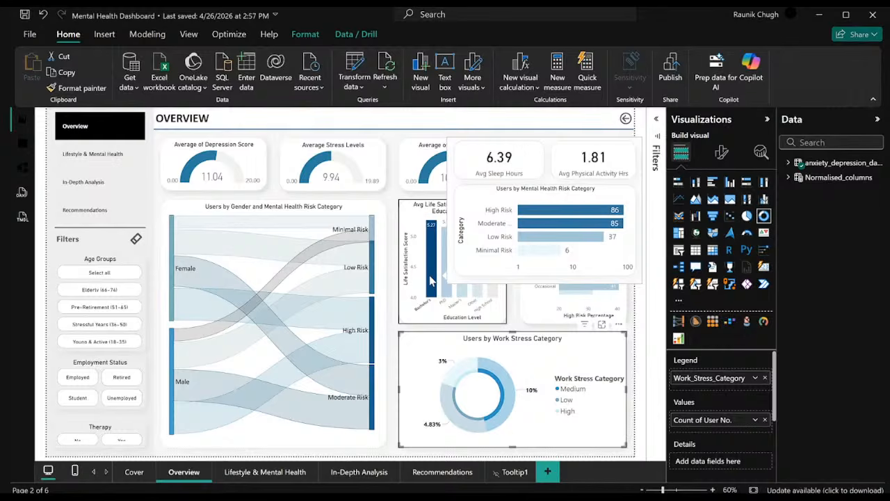
{"action": "left_click", "coordinate": [430, 280]}
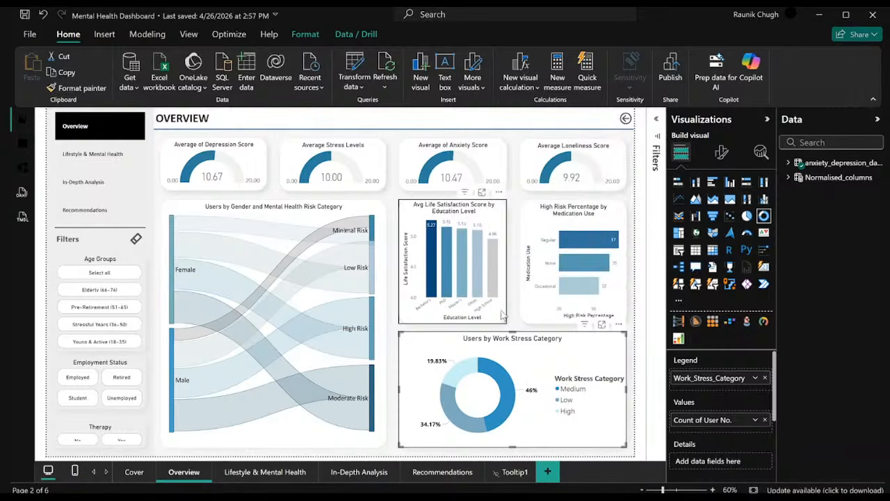
{"action": "mouse_move", "coordinate": [463, 287]}
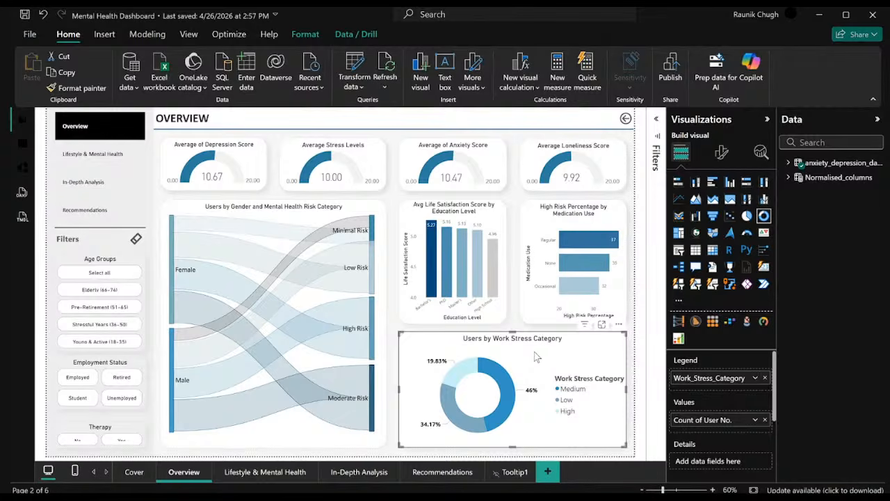
Select the High work stress category and edit the donut's interactions so it filters the High Risk Percentage by Medication Use chart.
{"action": "left_click", "coordinate": [566, 412]}
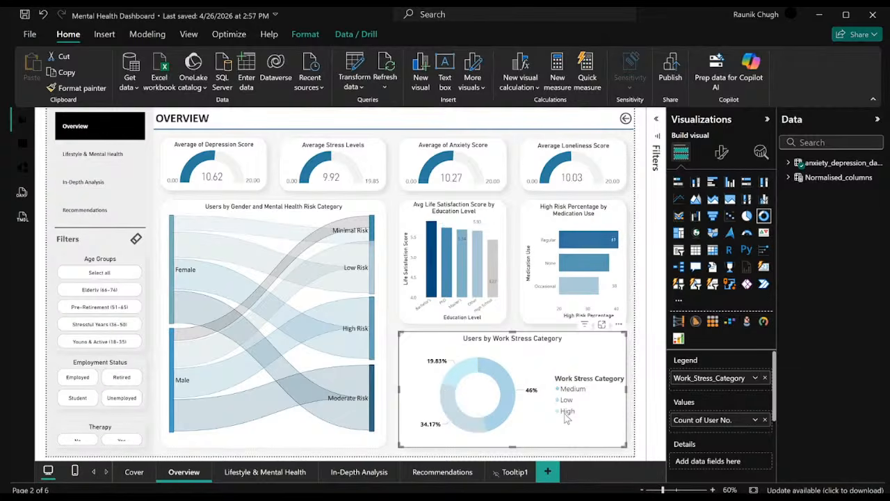
{"action": "mouse_move", "coordinate": [462, 260]}
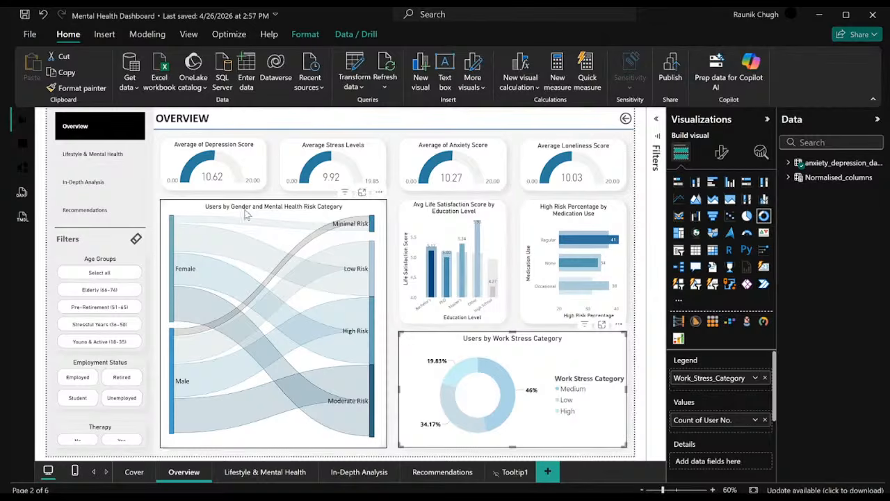
{"action": "left_click", "coordinate": [306, 40]}
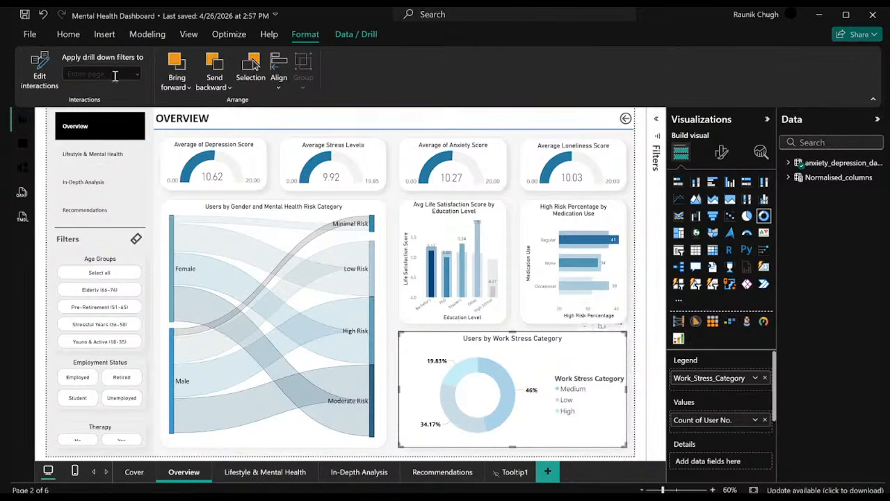
{"action": "left_click", "coordinate": [44, 70]}
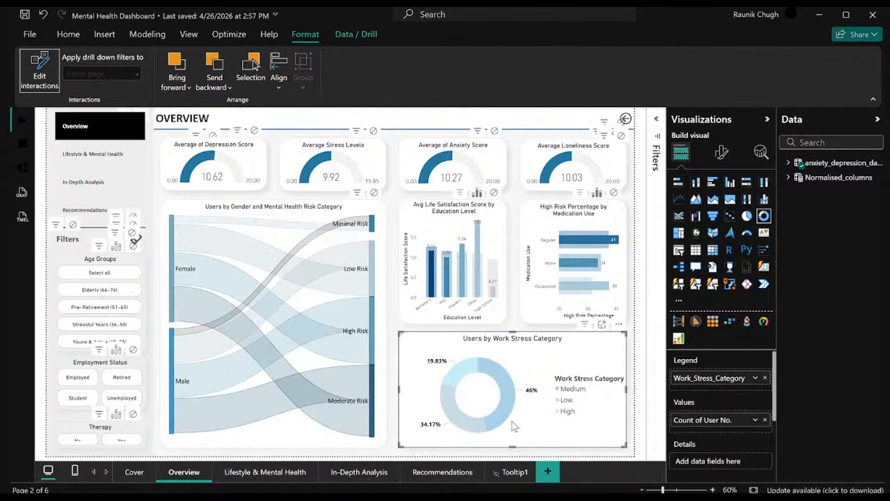
{"action": "mouse_move", "coordinate": [495, 414]}
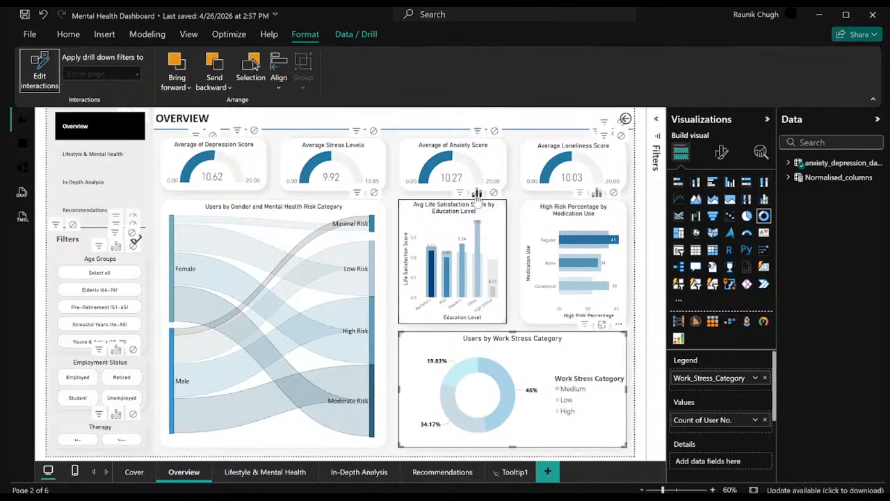
{"action": "left_click", "coordinate": [583, 194]}
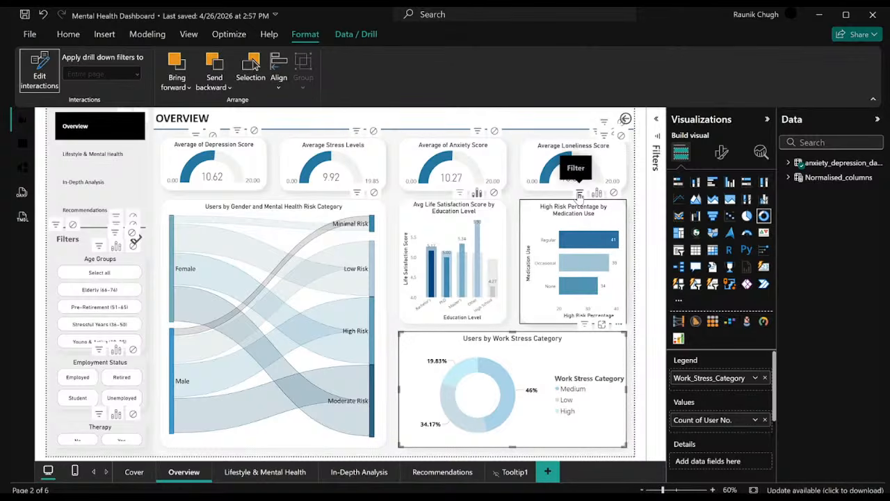
Set the donut's interaction to none for the depression, stress and anxiety gauges, and leave interaction editing with the donut selected.
{"action": "left_click", "coordinate": [253, 131]}
{"action": "left_click", "coordinate": [374, 131]}
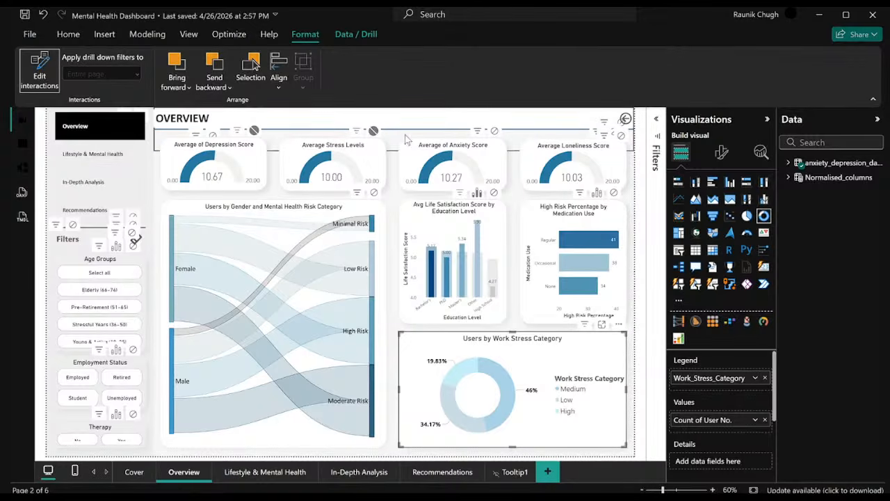
{"action": "left_click", "coordinate": [494, 131]}
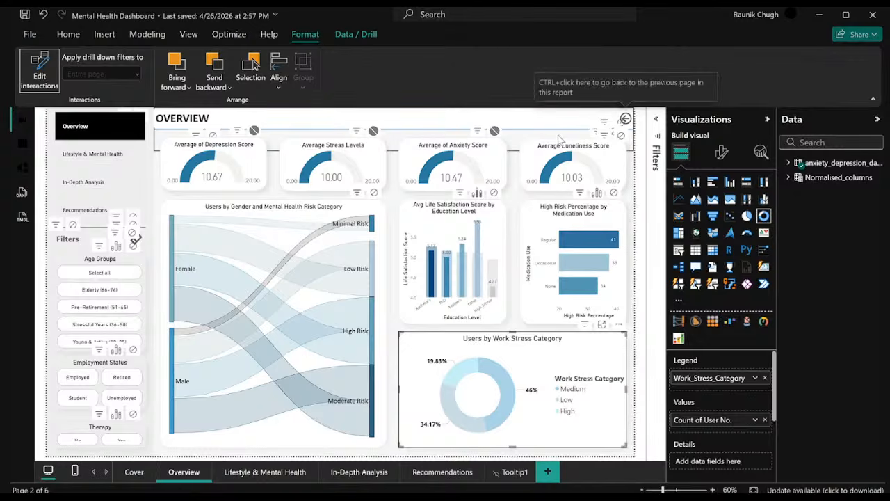
{"action": "left_click", "coordinate": [582, 146]}
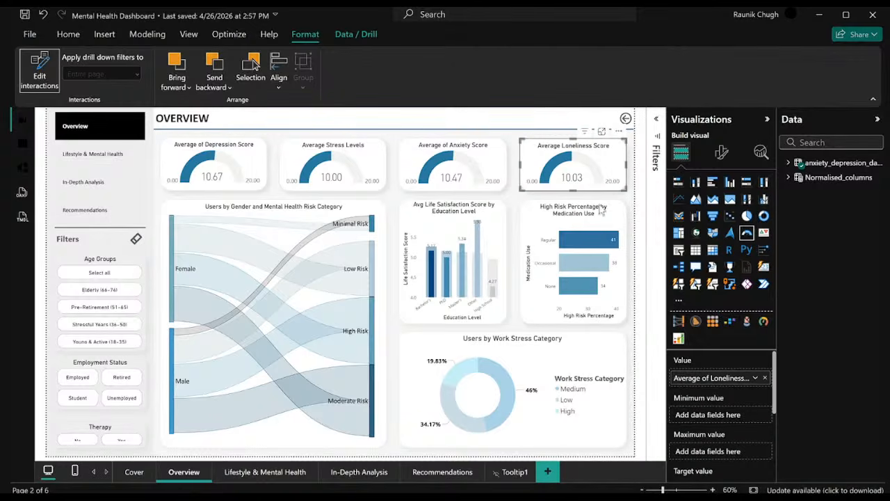
{"action": "left_click", "coordinate": [581, 354]}
{"action": "left_click", "coordinate": [40, 70]}
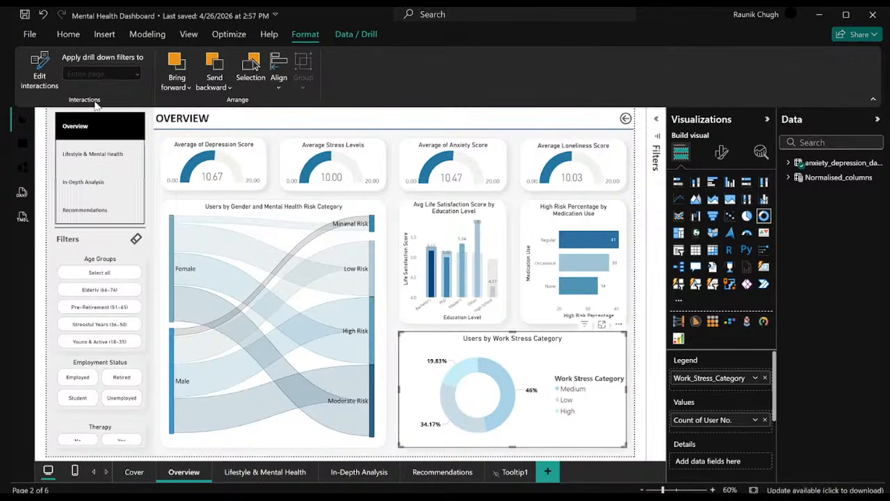
Show the donut chart's interaction controls again to review the settings on the other visuals, and hide them.
{"action": "left_click", "coordinate": [40, 69]}
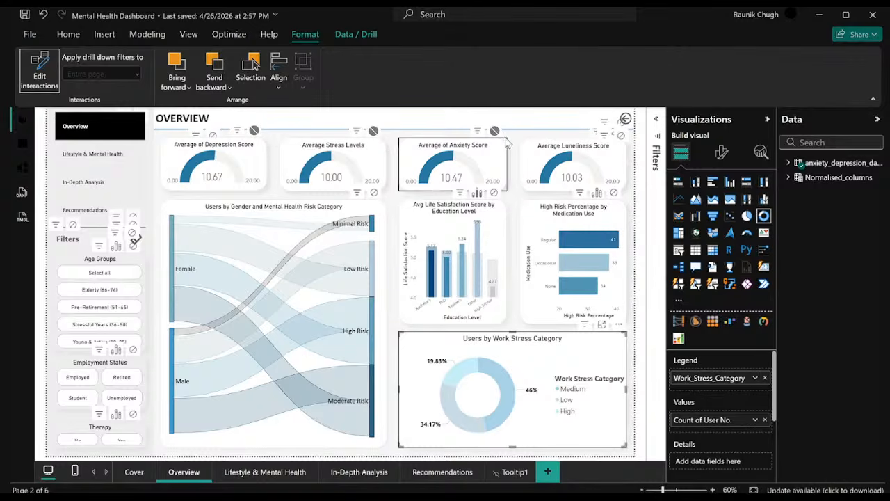
{"action": "left_click", "coordinate": [43, 78]}
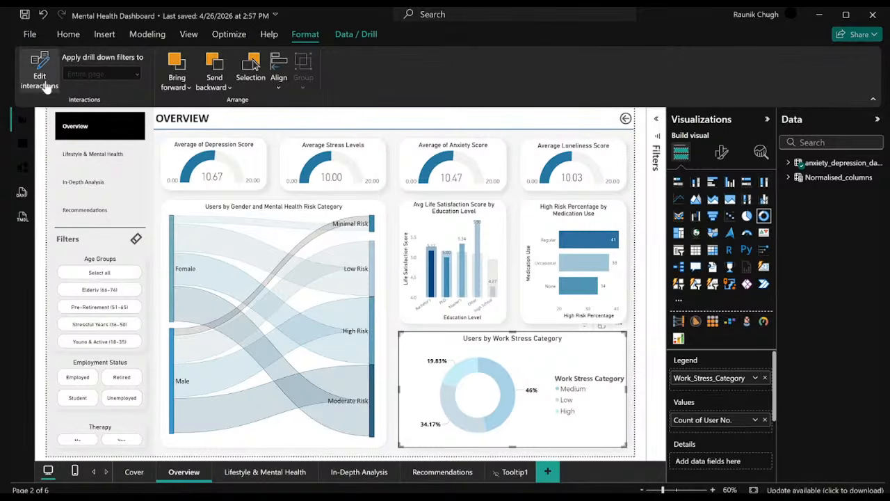
{"action": "left_click", "coordinate": [45, 82]}
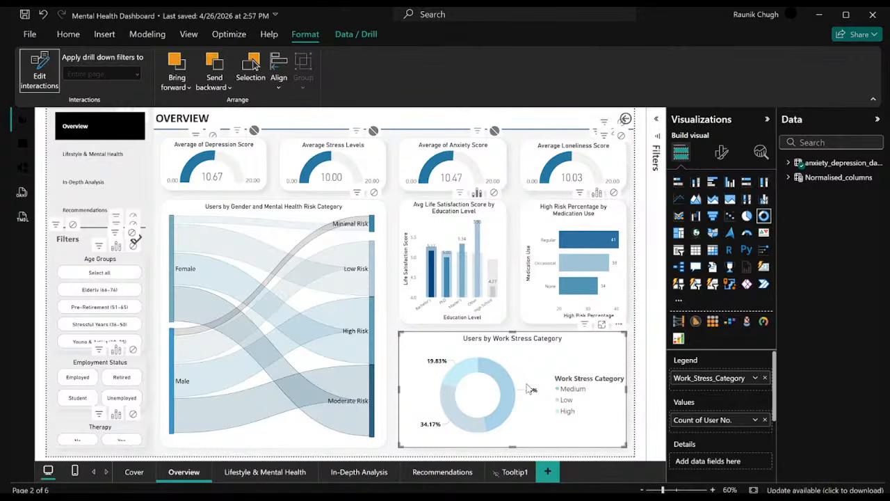
{"action": "left_click", "coordinate": [40, 75]}
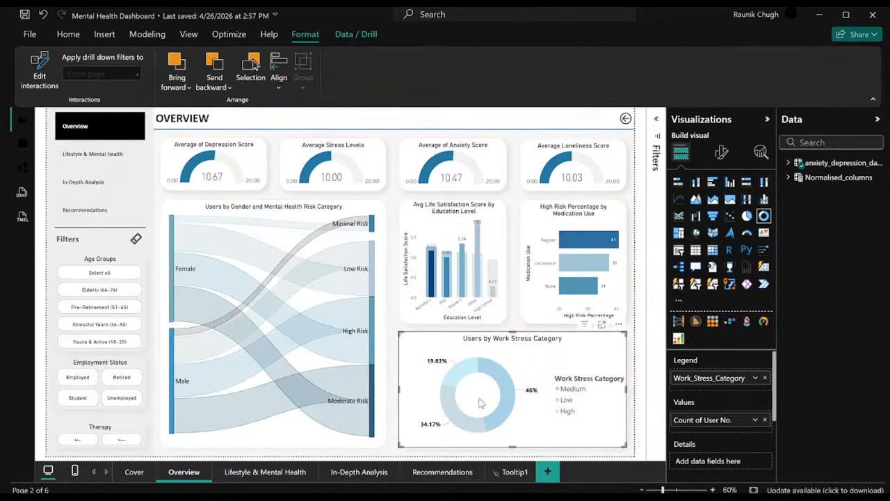
Test the edited interactions by selecting the High, Medium and Low slices of the work stress donut in turn.
{"action": "left_click", "coordinate": [463, 366]}
{"action": "left_click", "coordinate": [462, 366]}
{"action": "left_click", "coordinate": [462, 372]}
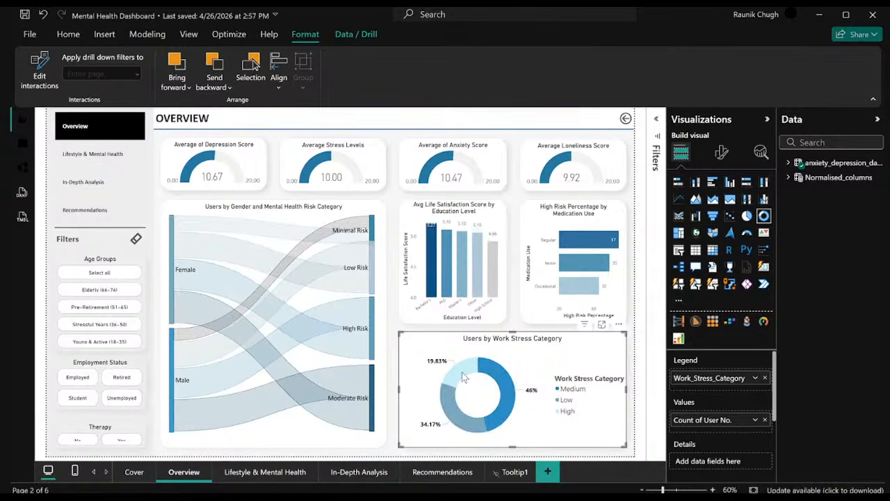
{"action": "left_click", "coordinate": [447, 262]}
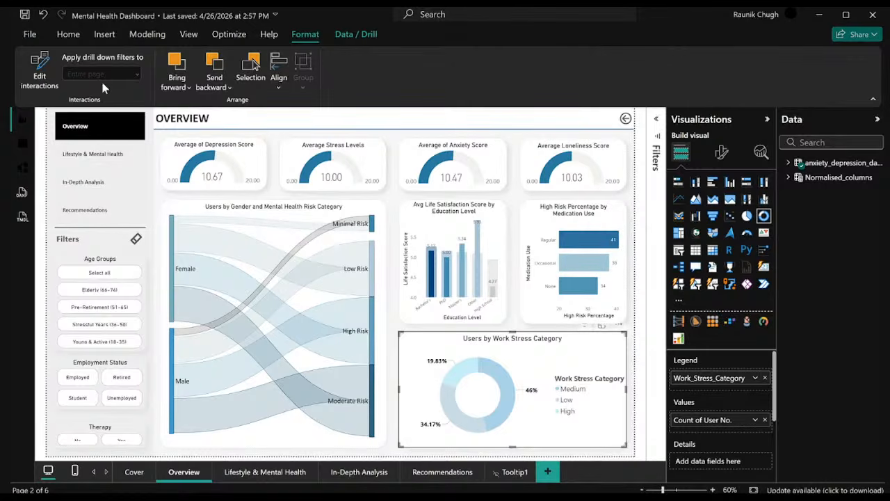
{"action": "left_click", "coordinate": [496, 387]}
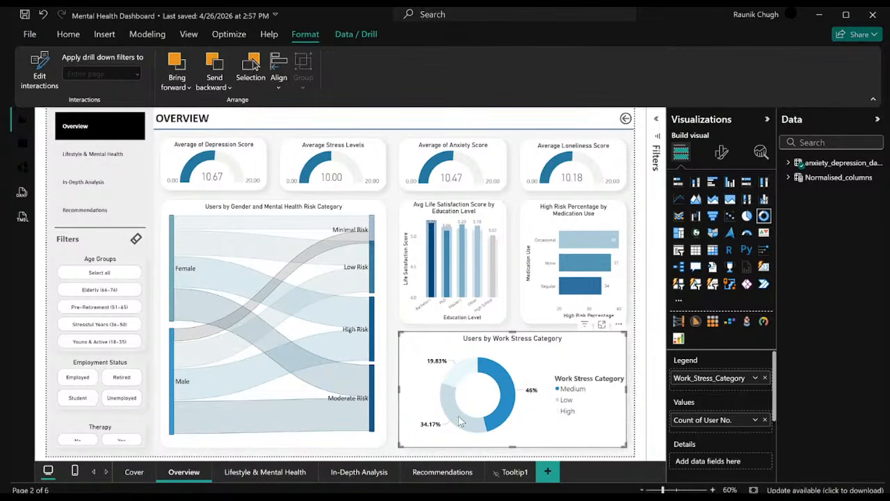
{"action": "left_click", "coordinate": [433, 243]}
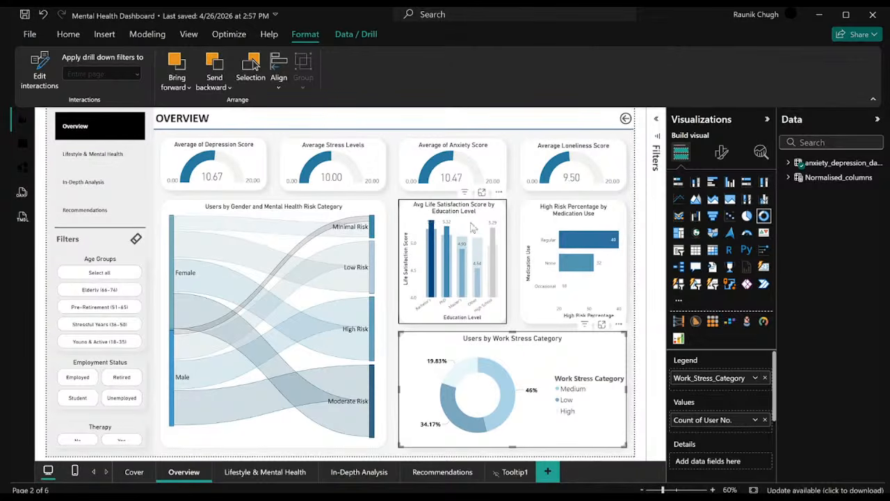
Set the donut chart to filter the Avg Life Satisfaction Score by Education Level chart, and leave interaction editing.
{"action": "left_click", "coordinate": [35, 77]}
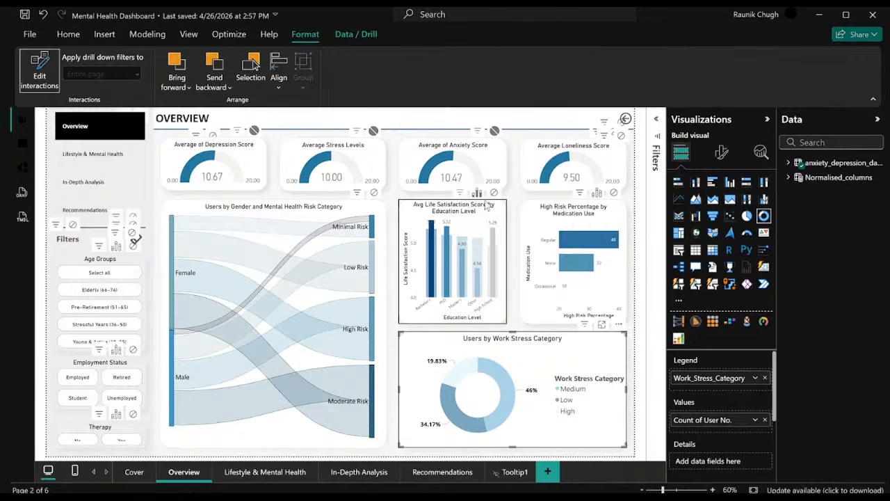
{"action": "left_click", "coordinate": [460, 193]}
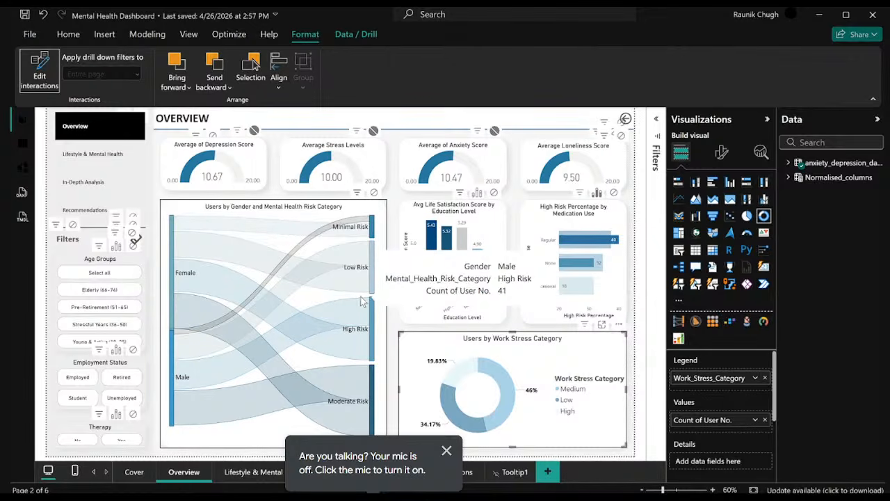
{"action": "left_click", "coordinate": [37, 70]}
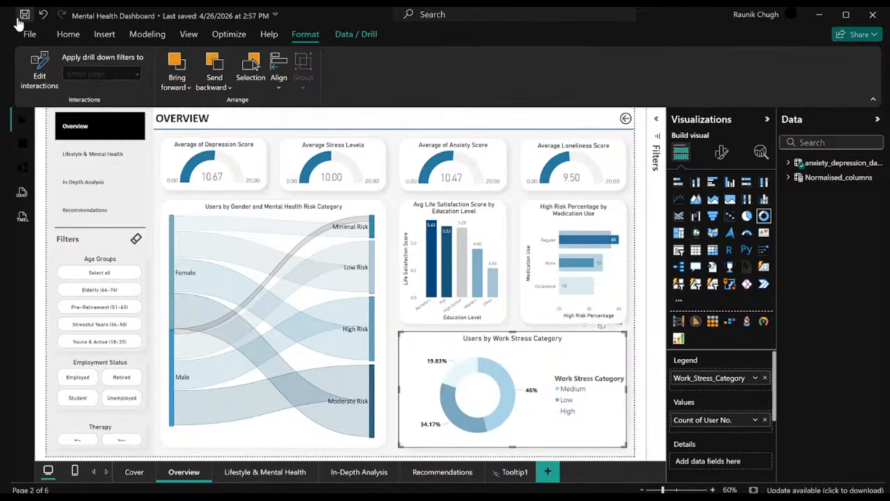
Select the Average Loneliness Score gauge and start a new measure, entering Avg Loneliness Score as its name.
{"action": "left_click", "coordinate": [68, 35]}
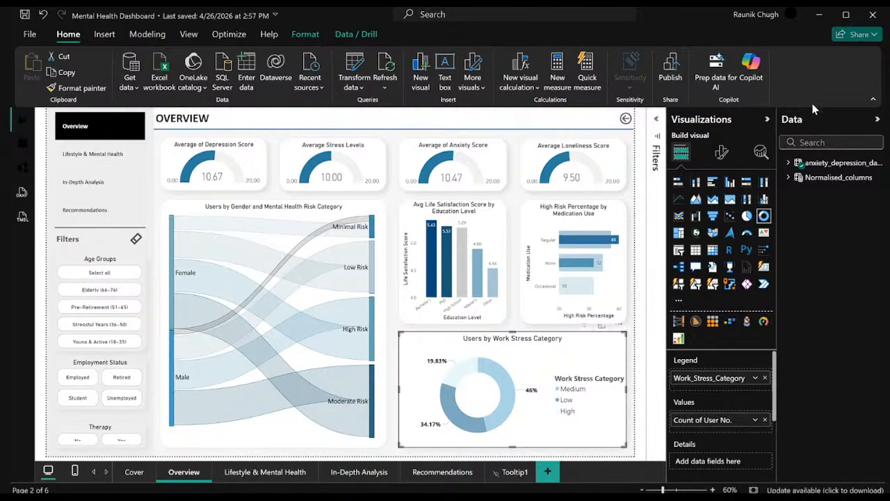
{"action": "left_click", "coordinate": [602, 166]}
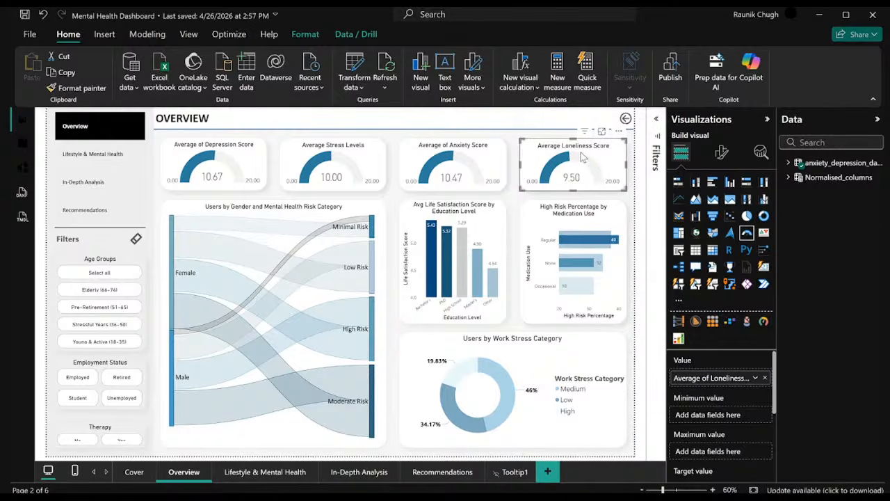
{"action": "mouse_move", "coordinate": [587, 168]}
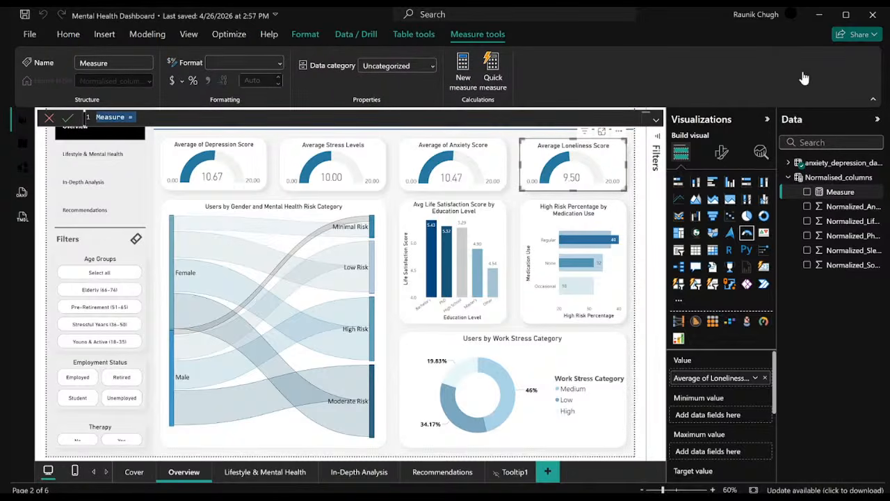
{"action": "left_click", "coordinate": [386, 119]}
{"action": "type", "text": "Avg "}
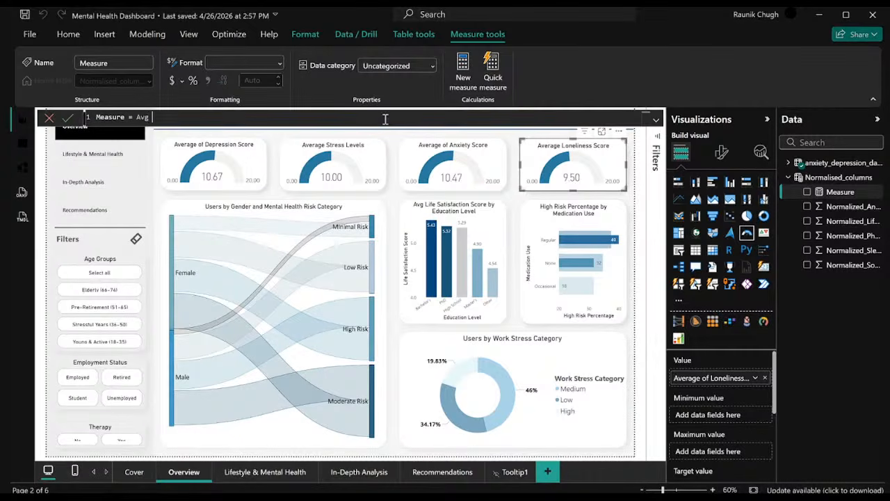
{"action": "type", "text": "Loneliness Score ="}
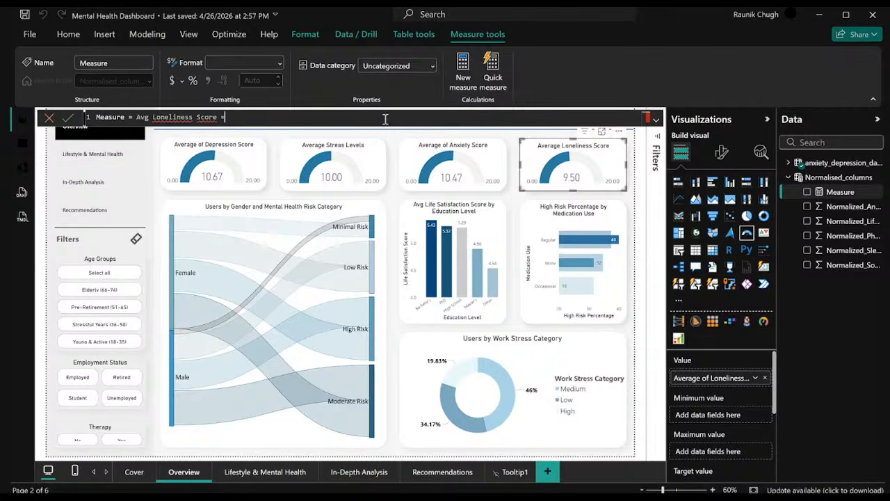
{"action": "type", "text": " AVERAGE("}
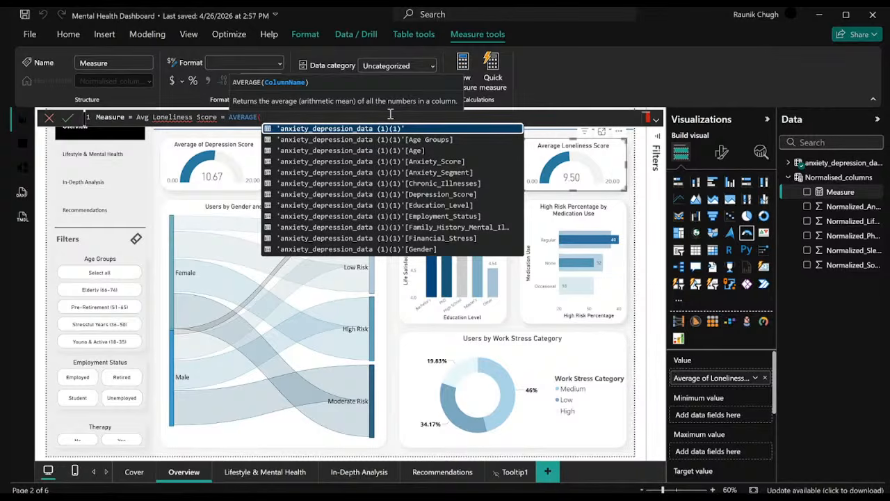
Define the measure as the AVERAGE of the Loneliness_2 column in 'anxiety_depression_data (1)(1)' and commit the formula.
{"action": "scroll", "coordinate": [439, 167], "scroll_direction": "down", "scroll_amount": 3}
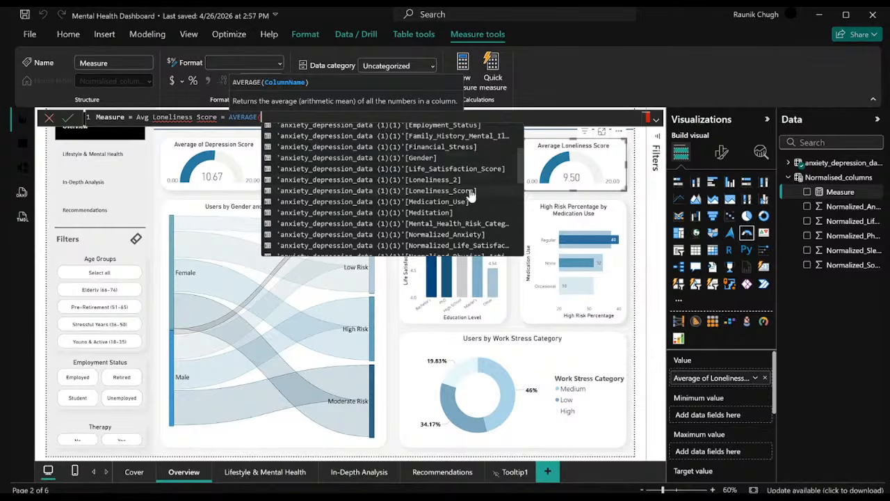
{"action": "left_click", "coordinate": [331, 181]}
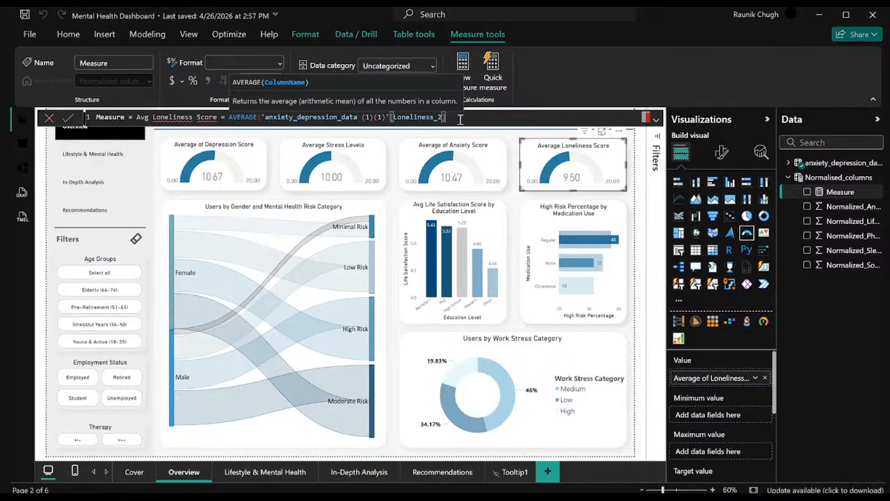
{"action": "type", "text": ")"}
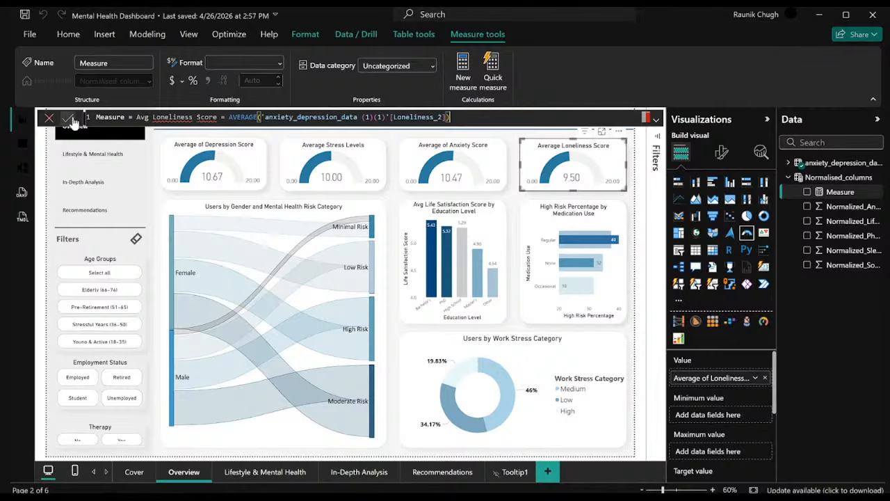
{"action": "left_click", "coordinate": [67, 117]}
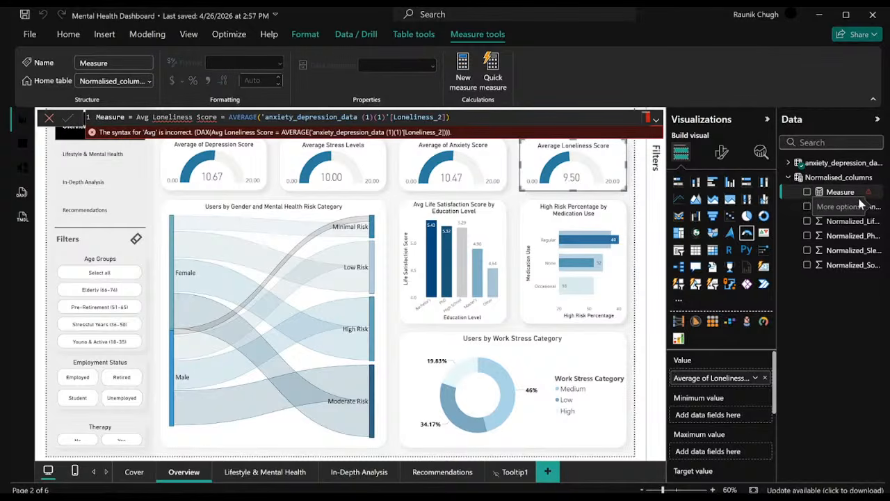
Remove the leftover "Measure =" prefix from the Avg Loneliness Score formula and commit it.
{"action": "left_click_drag", "start_coordinate": [126, 117], "coordinate": [70, 118]}
{"action": "left_click", "coordinate": [137, 116]}
{"action": "key", "text": "BackSpace"}
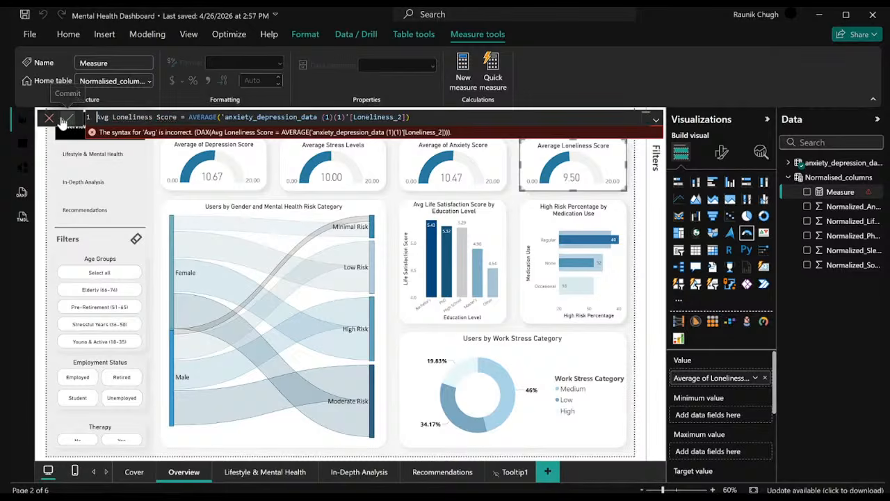
{"action": "left_click", "coordinate": [67, 119]}
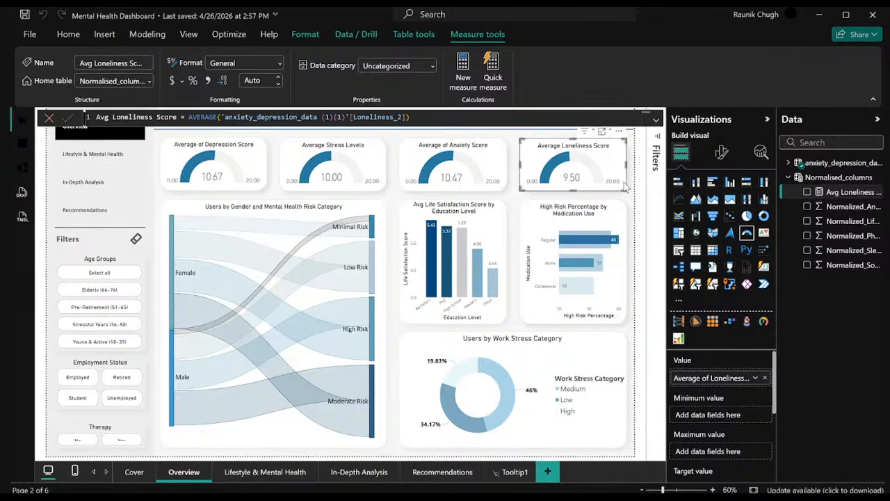
Create another measure and replace its default name with Loneliness Risk Color.
{"action": "left_click", "coordinate": [464, 78]}
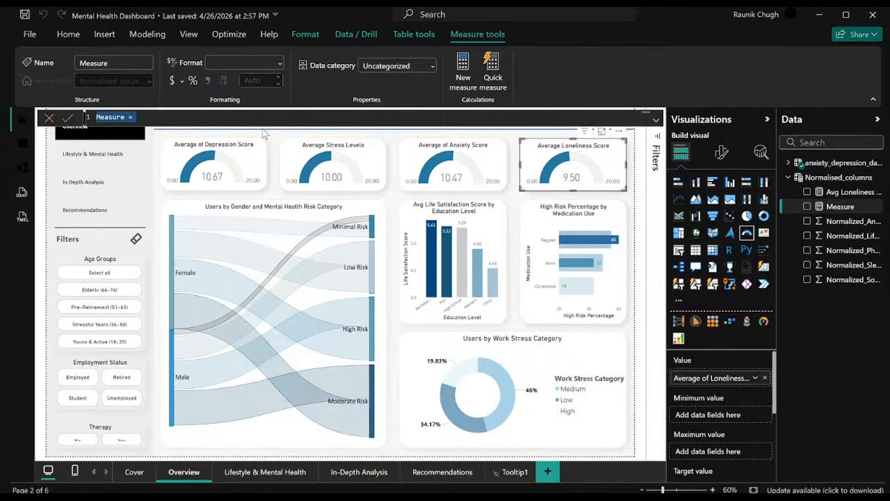
{"action": "key", "text": "BackSpace"}
{"action": "type", "text": "Loneliness R"}
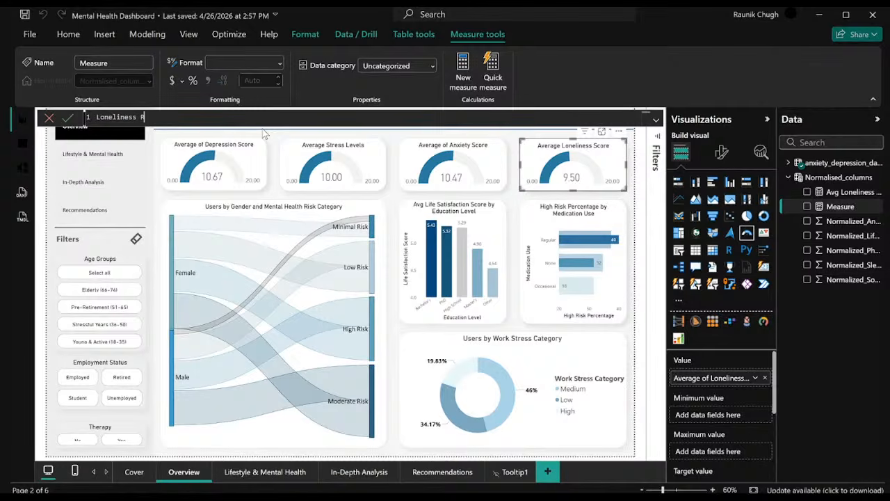
{"action": "type", "text": "isk Color ="}
{"action": "key", "text": "Escape"}
Begin the Loneliness Risk Color formula with SWITCH and TRUE() as its expression on a separate line.
{"action": "type", "text": "SW"}
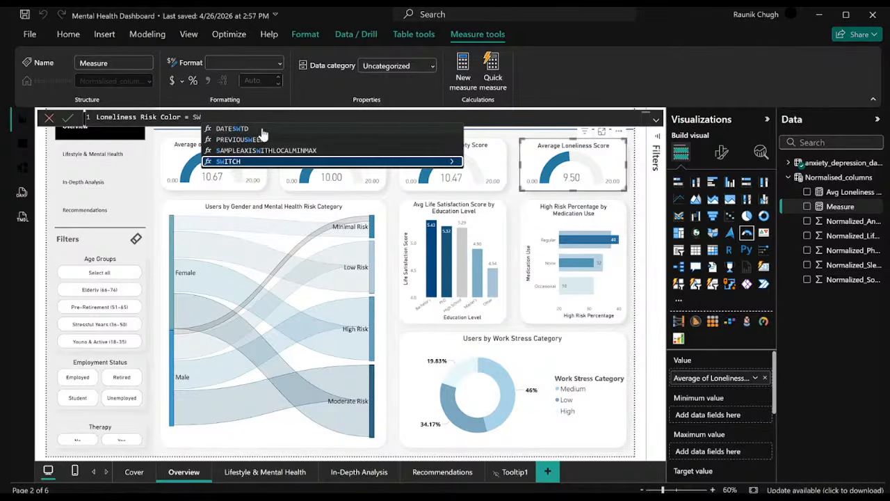
{"action": "key", "text": "Tab"}
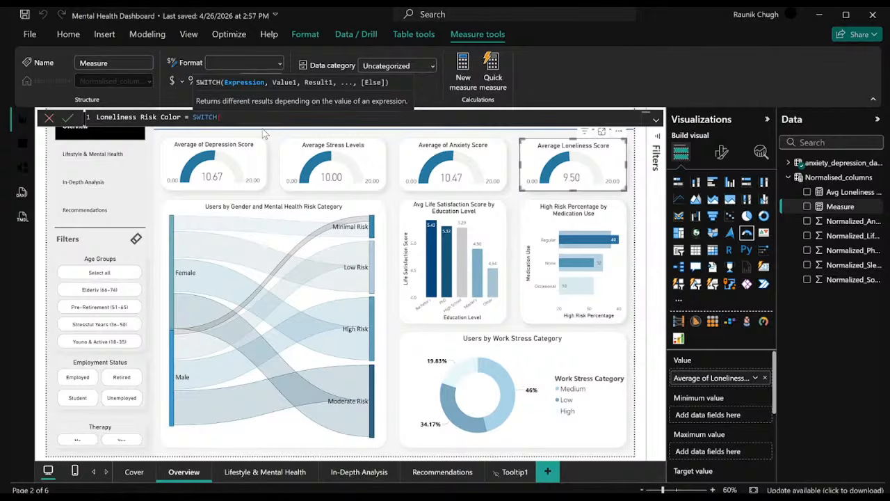
{"action": "key", "text": "shift+Return"}
{"action": "type", "text": "TRU"}
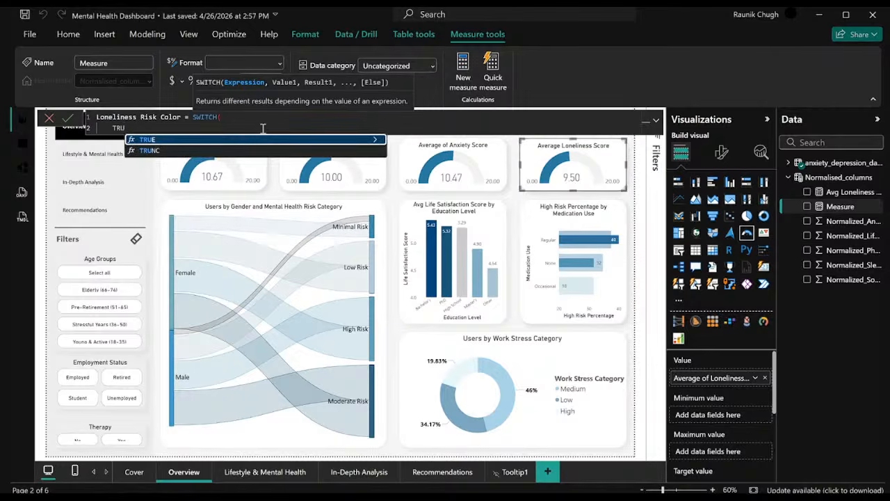
{"action": "key", "text": "Tab"}
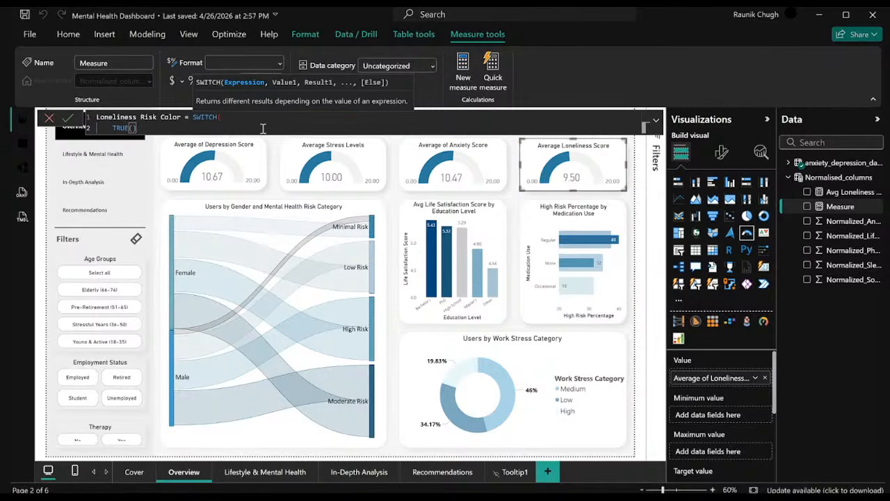
{"action": "type", "text": "),"}
{"action": "key", "text": "shift+Return"}
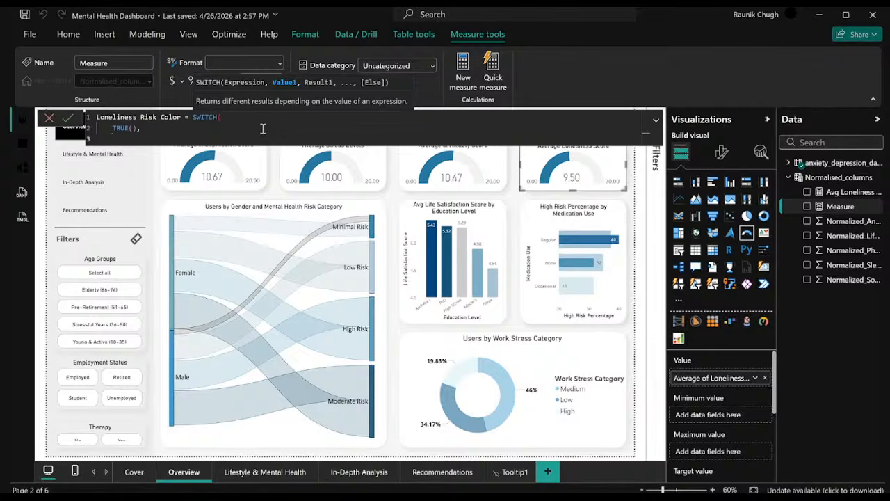
Add the first SWITCH condition, returning "Red" when [Avg Loneliness Score] >= 15.
{"action": "type", "text": "["}
{"action": "key", "text": "BackSpace"}
{"action": "type", "text": "["}
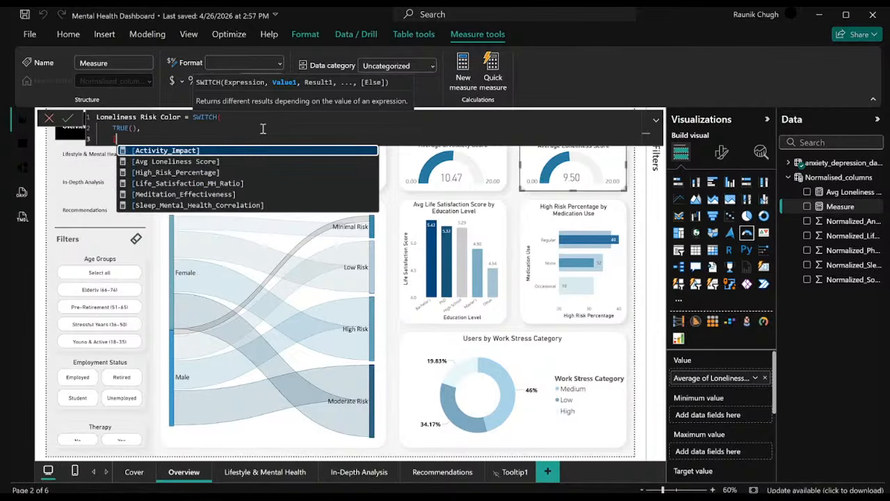
{"action": "left_click", "coordinate": [257, 161]}
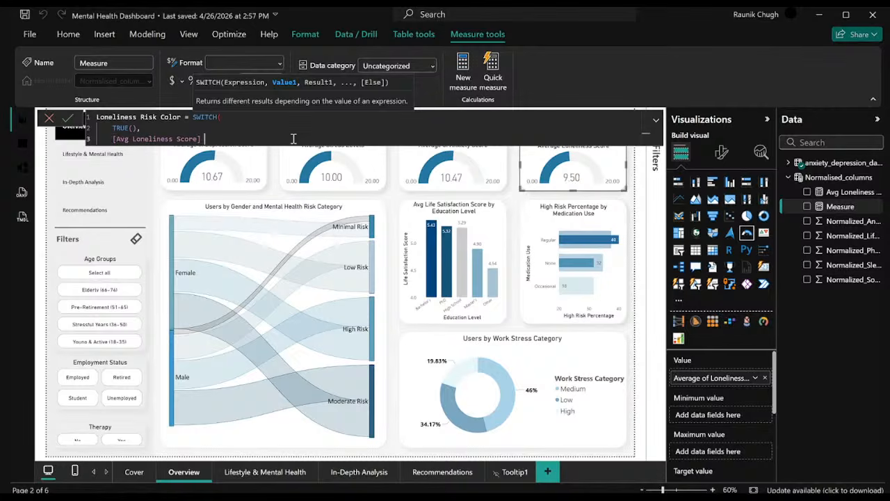
{"action": "type", "text": ">= 15, \"Red"}
{"action": "type", "text": ","}
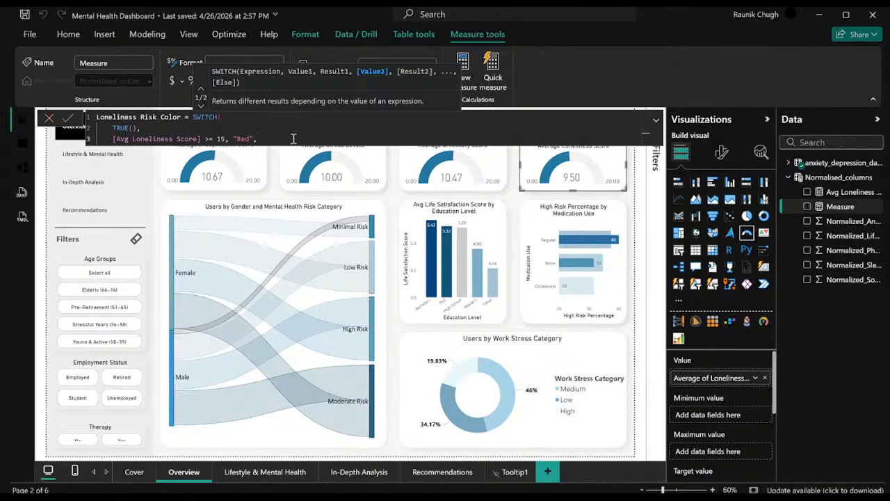
Add a second SWITCH condition on its own line, returning "Amber" when [Avg Loneliness Score] >= 8.
{"action": "key", "text": "shift+Return"}
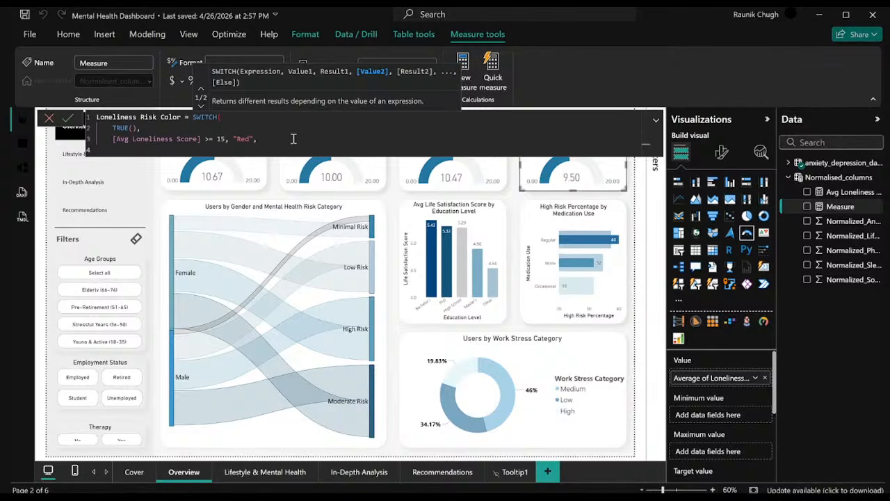
{"action": "type", "text": "[a"}
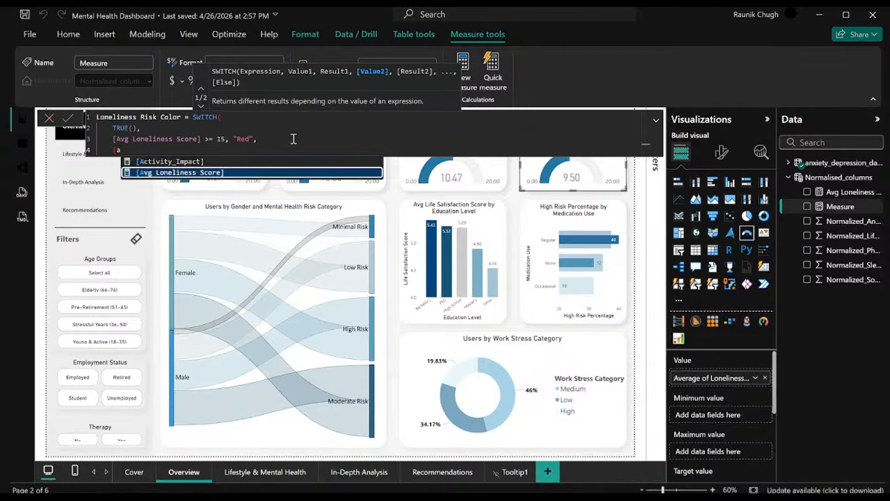
{"action": "key", "text": "Tab"}
{"action": "type", "text": ">="}
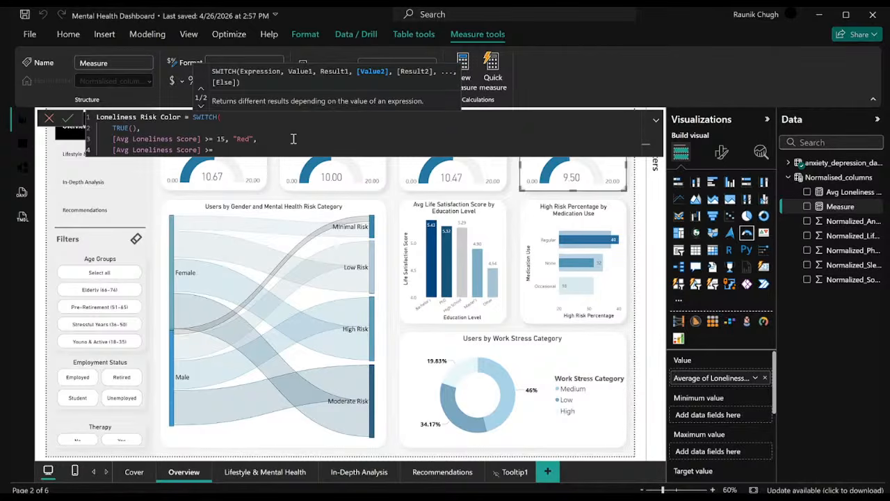
{"action": "type", "text": "8, \""}
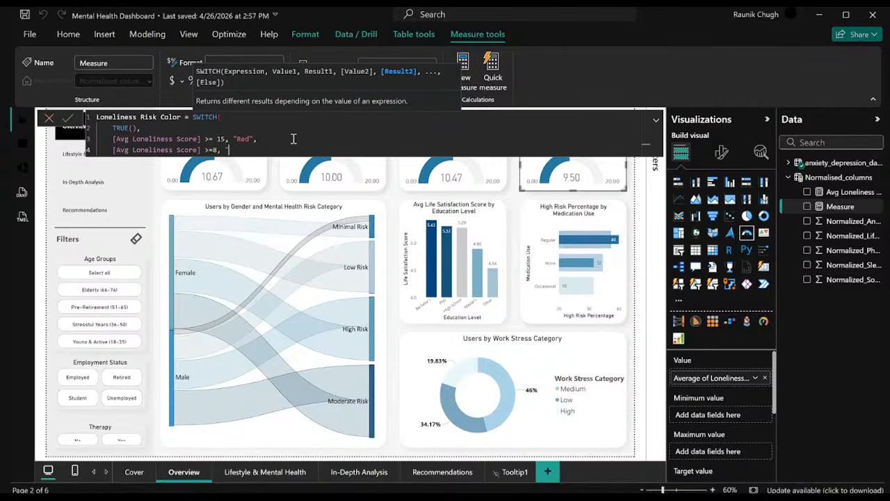
{"action": "type", "text": "Amber\","}
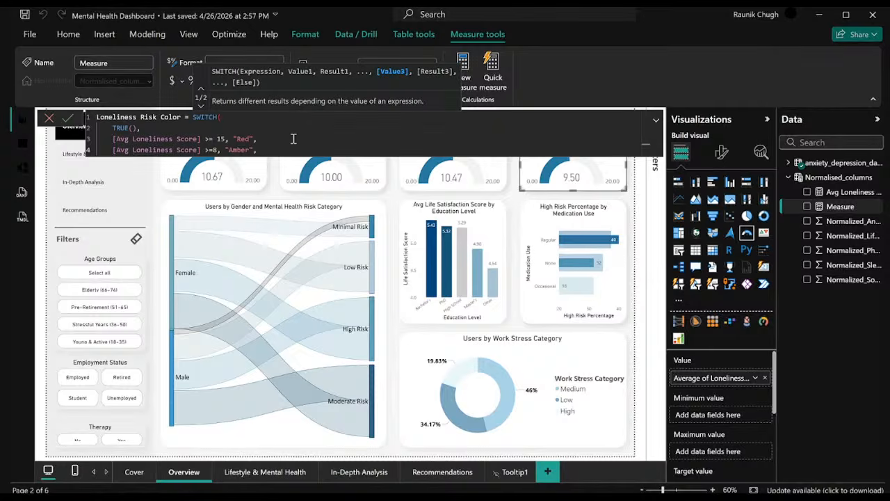
Add "Green" as the SWITCH default, close the formula, commit the Loneliness Risk Color measure, and return to the report canvas.
{"action": "key", "text": "shift+Return"}
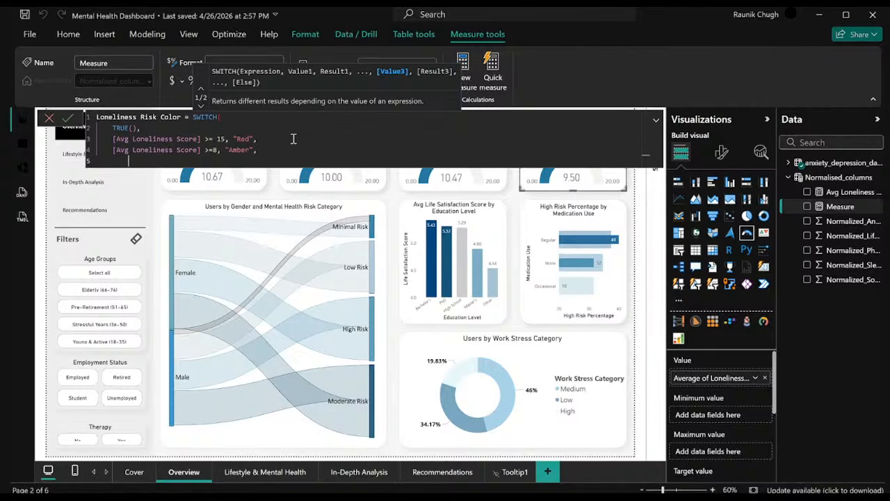
{"action": "key", "text": "Tab"}
{"action": "type", "text": "\"Green\""}
{"action": "key", "text": "shift+Return"}
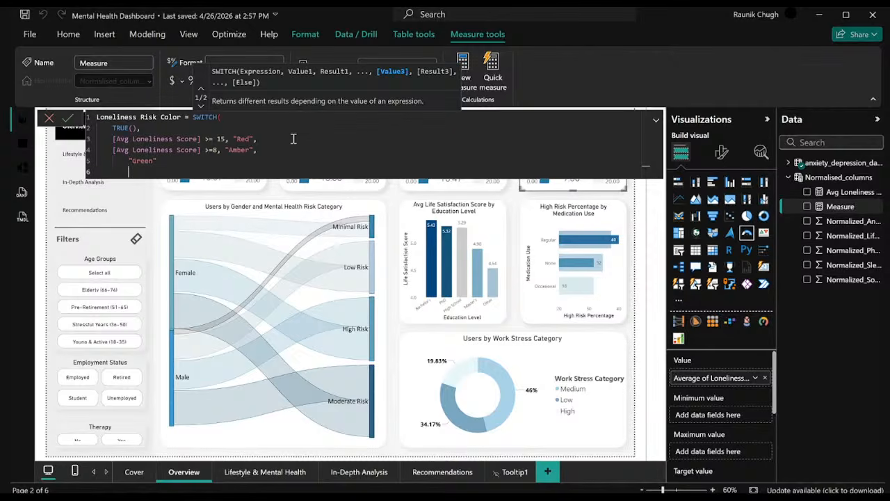
{"action": "type", "text": ")"}
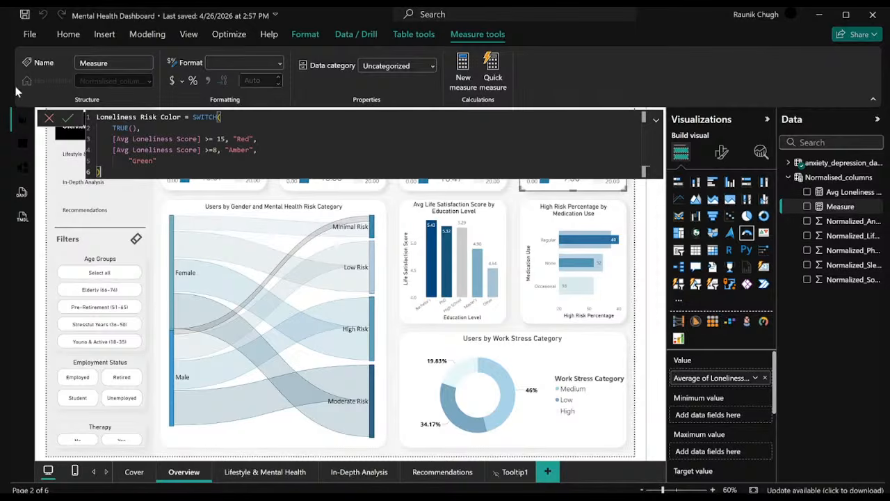
{"action": "left_click", "coordinate": [69, 121]}
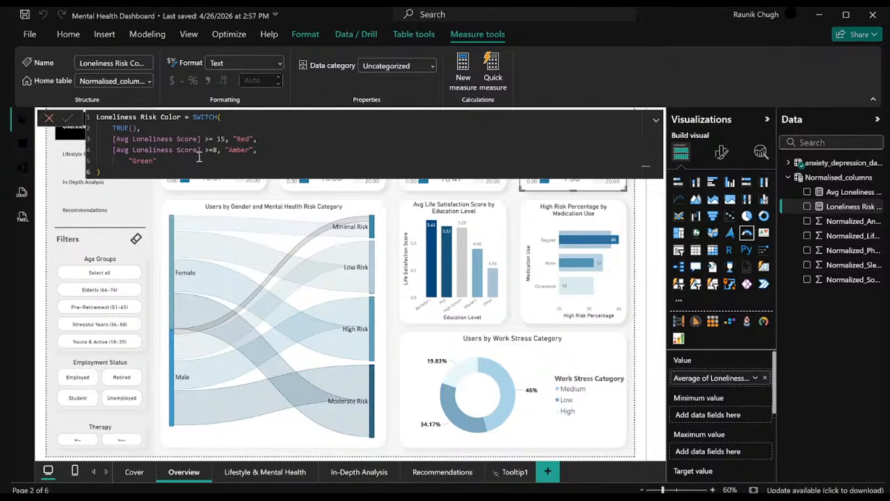
{"action": "type", "text": ","}
{"action": "left_click", "coordinate": [394, 199]}
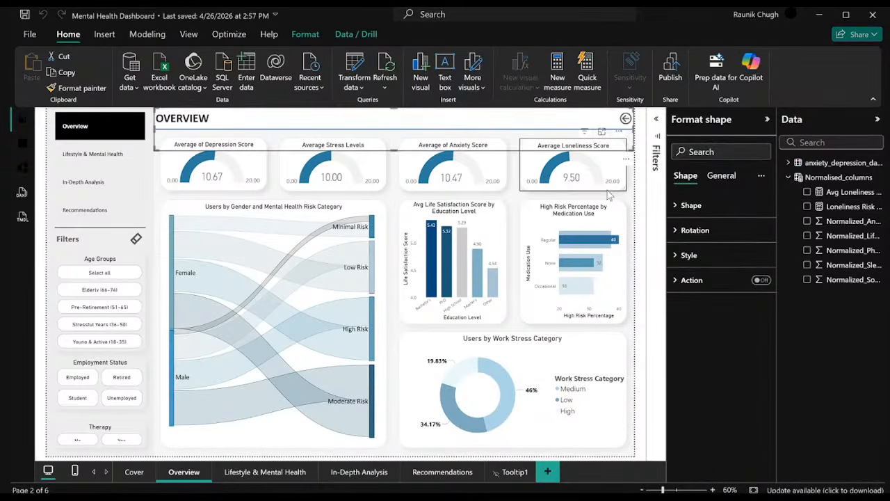
Replace the Average Loneliness Score gauge's value field with the Avg Loneliness Score measure.
{"action": "left_click", "coordinate": [604, 182]}
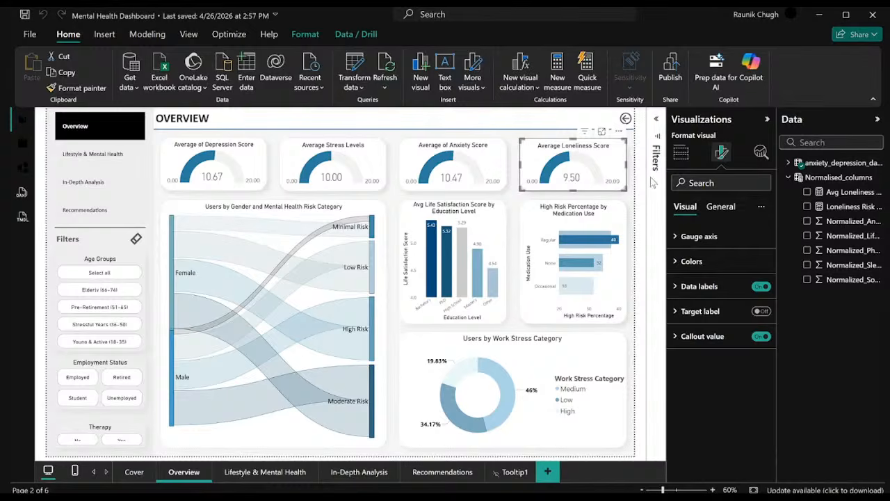
{"action": "left_click", "coordinate": [719, 206]}
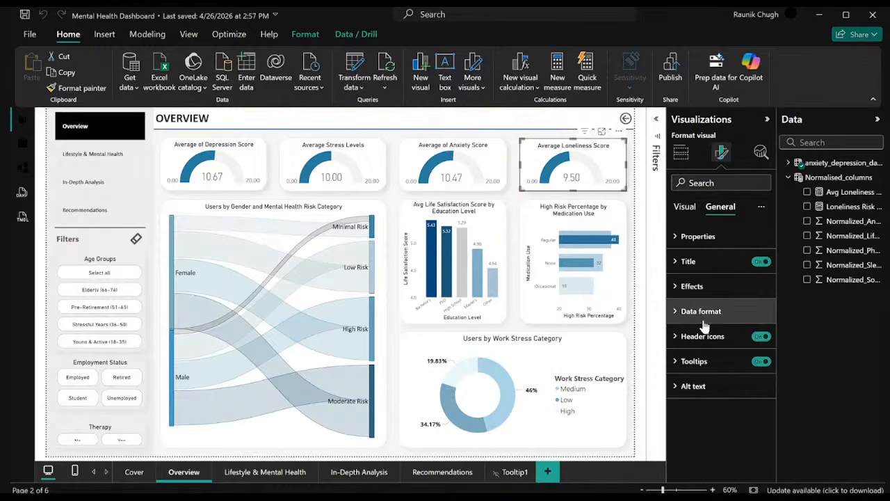
{"action": "left_click", "coordinate": [704, 237]}
{"action": "left_click", "coordinate": [702, 236]}
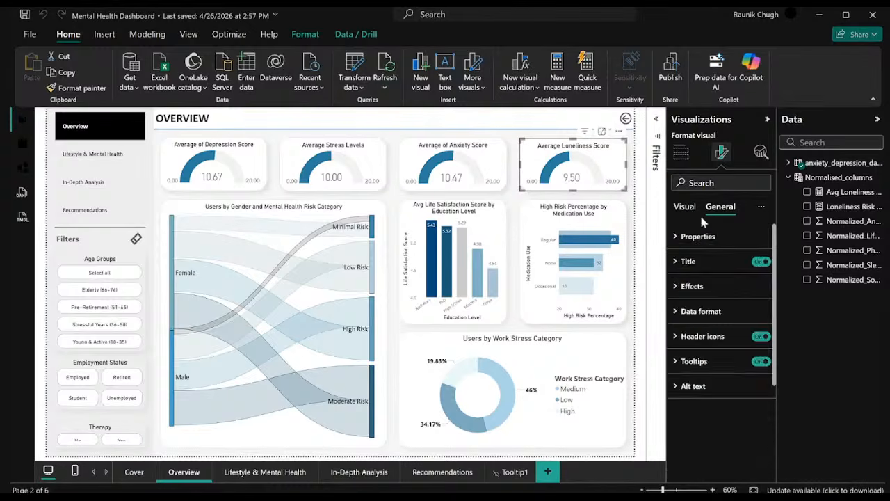
{"action": "left_click", "coordinate": [680, 152]}
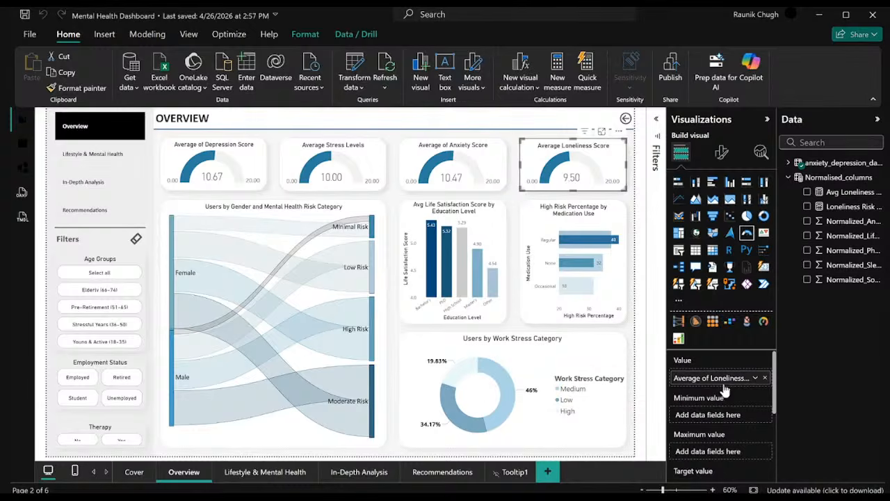
{"action": "left_click", "coordinate": [755, 377]}
{"action": "left_click", "coordinate": [755, 379]}
{"action": "left_click", "coordinate": [756, 379]}
{"action": "left_click", "coordinate": [822, 398]}
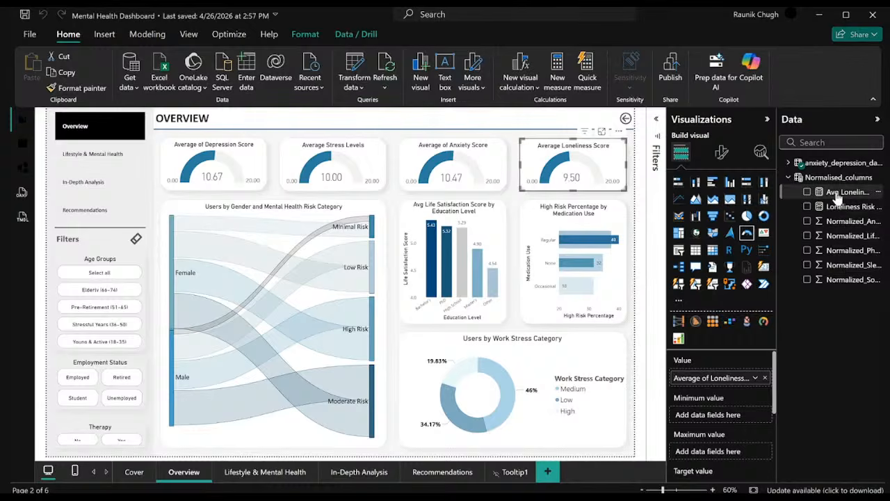
{"action": "left_click_drag", "start_coordinate": [833, 195], "coordinate": [737, 382]}
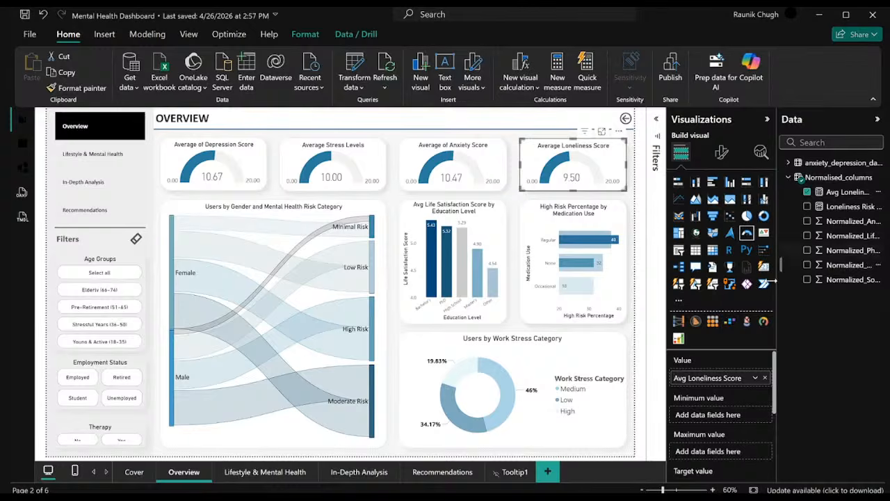
Apply conditional formatting to the loneliness gauge's fill color based on the Loneliness Risk Color measure.
{"action": "left_click", "coordinate": [722, 156]}
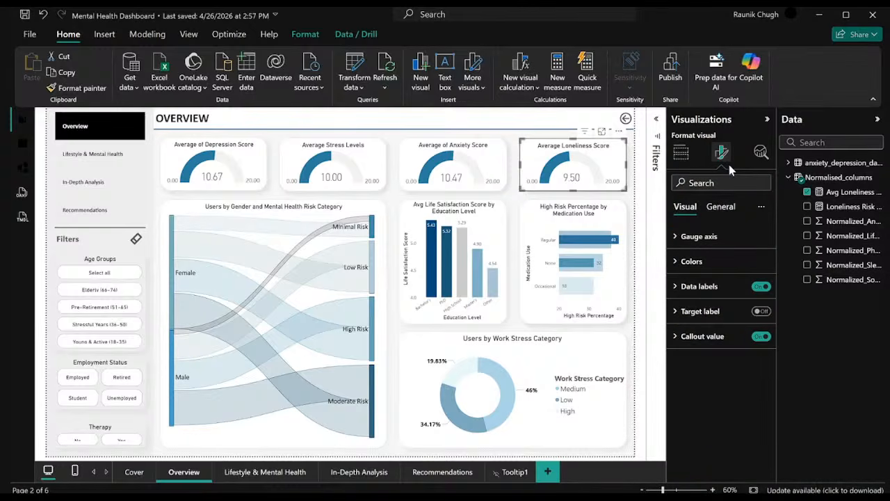
{"action": "left_click", "coordinate": [714, 262]}
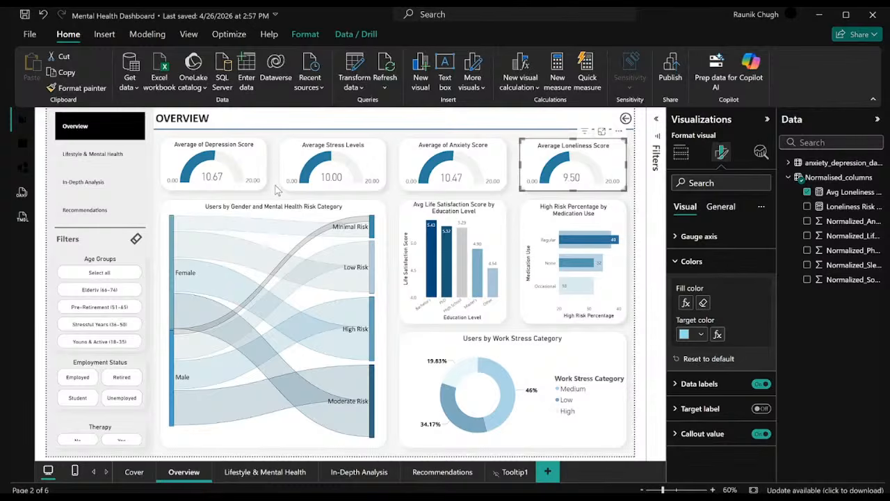
{"action": "left_click", "coordinate": [651, 425]}
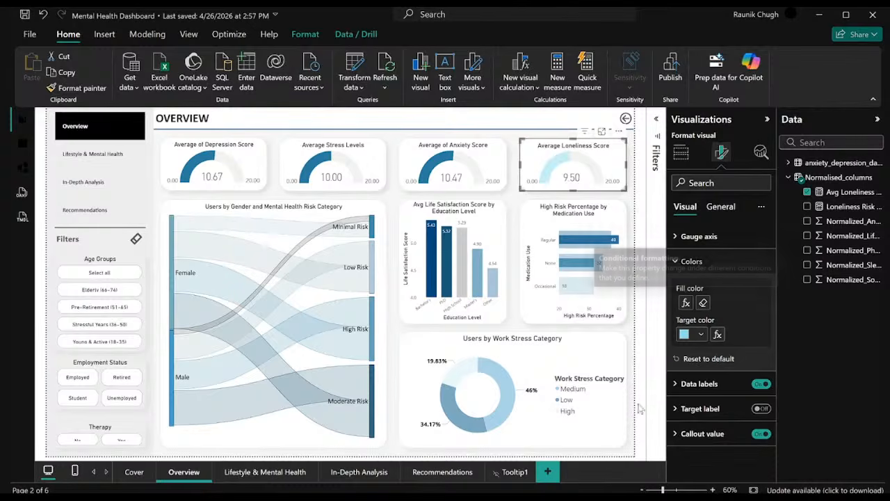
{"action": "mouse_move", "coordinate": [569, 161]}
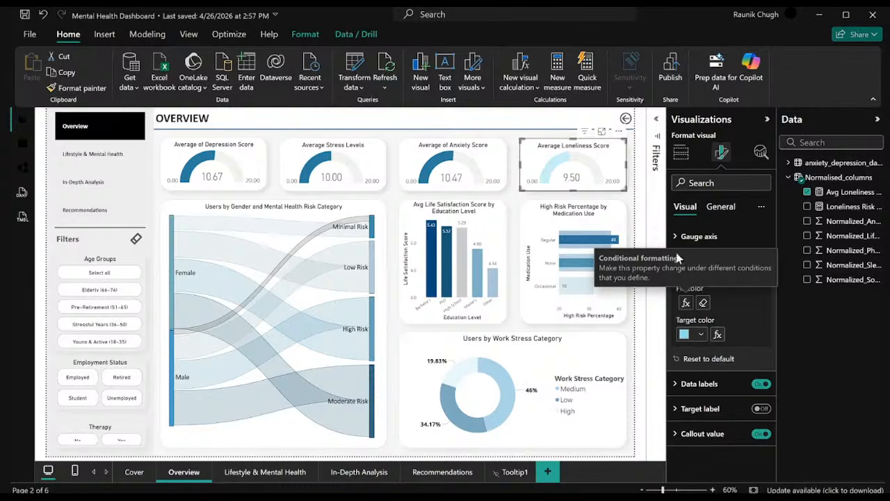
Cross-filter the page by the High, Low and Medium slices of the work stress donut to check the loneliness gauge, and clear the selection.
{"action": "left_click", "coordinate": [468, 372]}
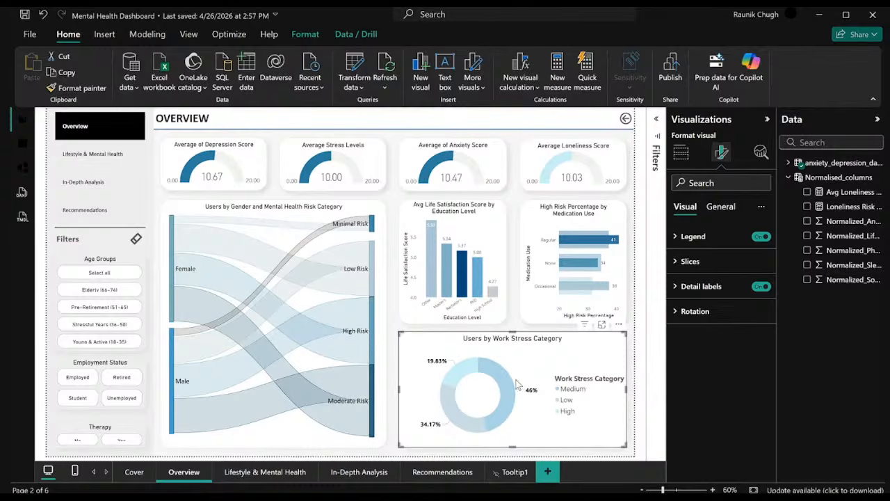
{"action": "left_click", "coordinate": [460, 423]}
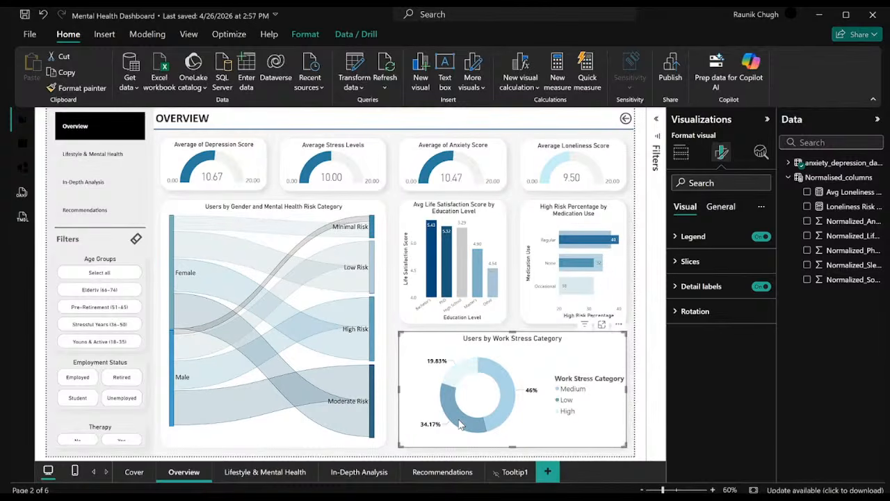
{"action": "left_click", "coordinate": [460, 424]}
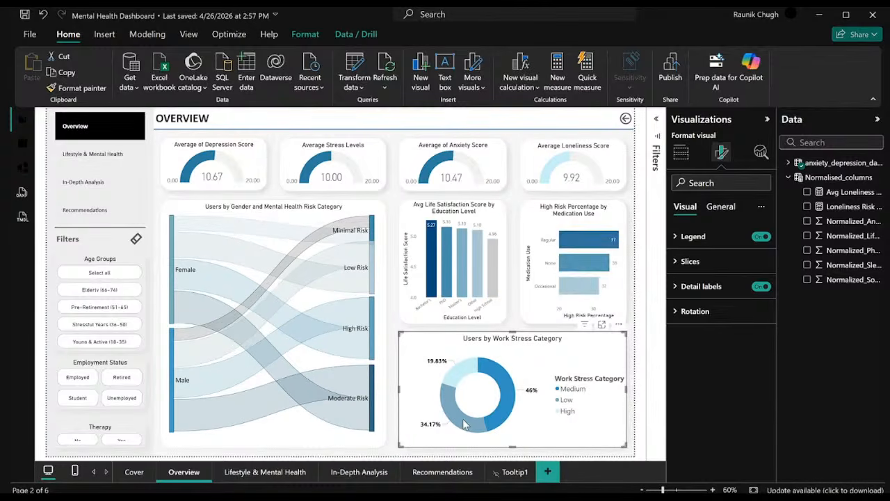
{"action": "left_click", "coordinate": [465, 426]}
{"action": "left_click", "coordinate": [509, 395]}
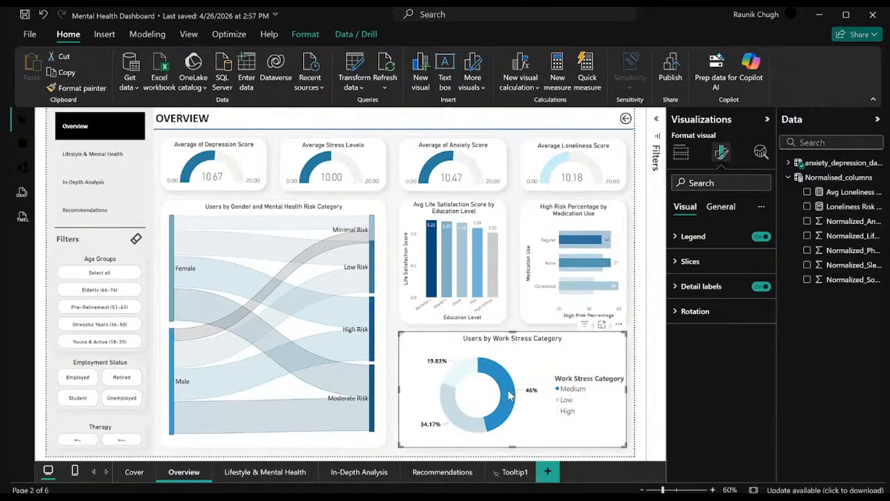
{"action": "left_click", "coordinate": [465, 381]}
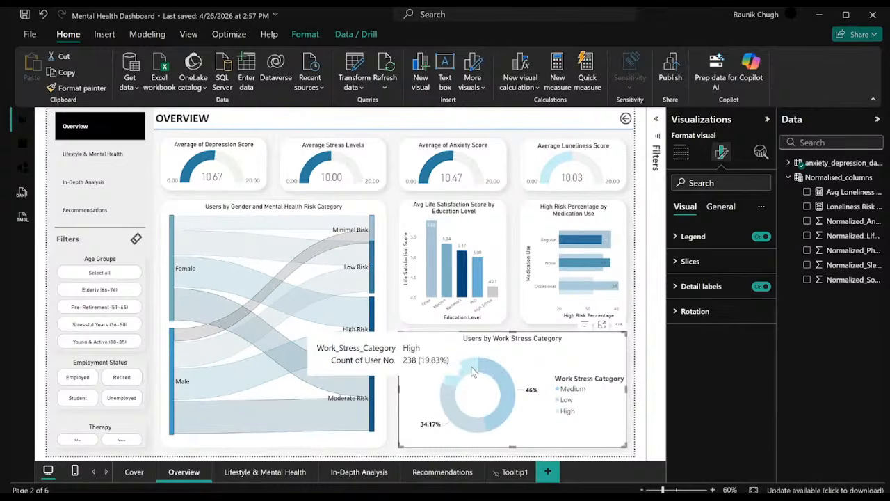
{"action": "left_click", "coordinate": [465, 381]}
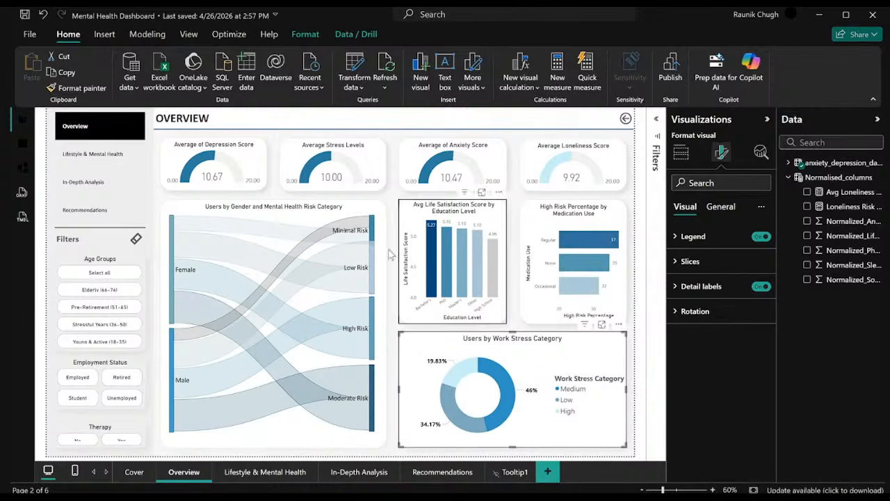
Cross-filter the page through several links of the gender and mental health risk chart, ending on Female with Minimal Risk.
{"action": "left_click", "coordinate": [366, 226]}
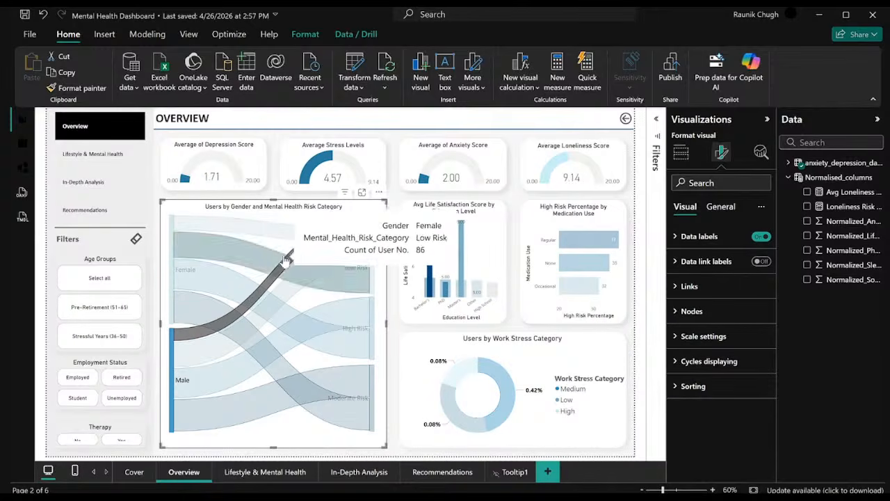
{"action": "left_click", "coordinate": [303, 243]}
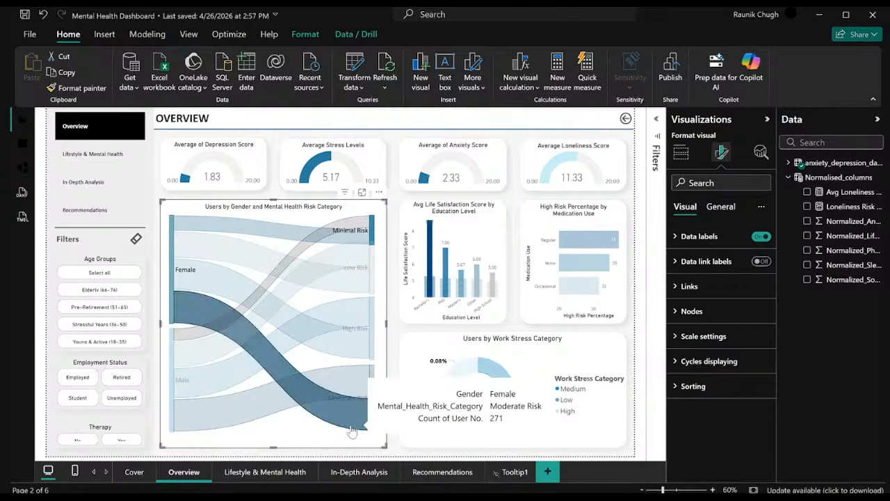
{"action": "left_click", "coordinate": [323, 324]}
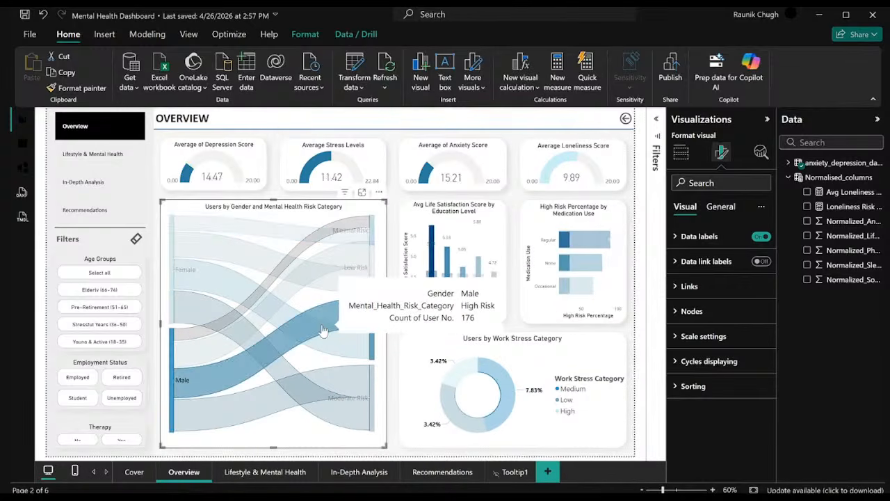
{"action": "left_click", "coordinate": [328, 391]}
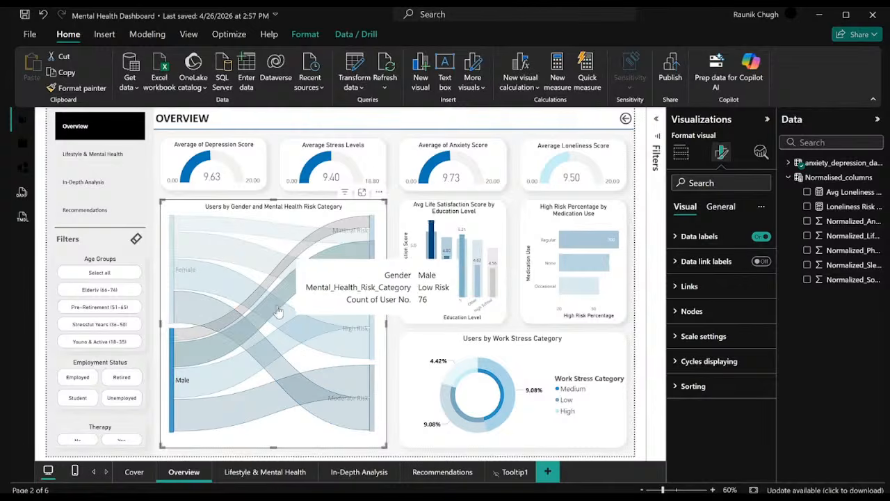
{"action": "left_click", "coordinate": [239, 236]}
{"action": "left_click", "coordinate": [274, 239]}
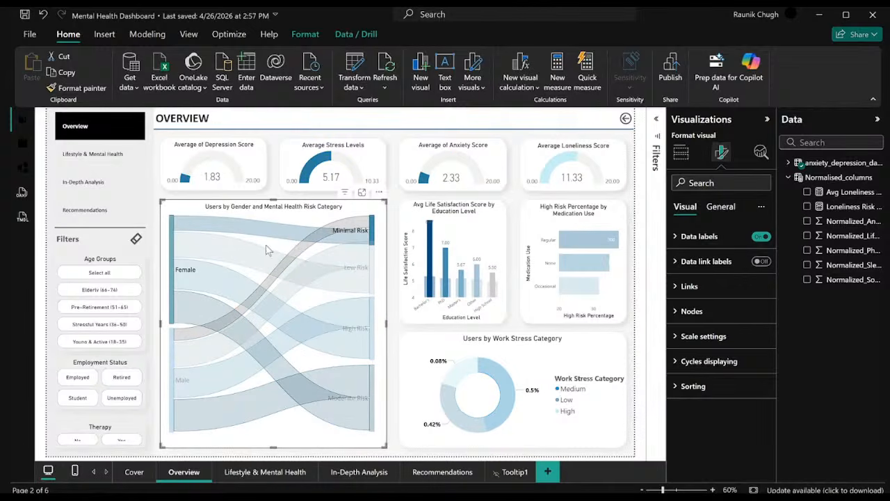
Check the loneliness gauge's color with the Pre-Retirement, Young & Active, Stressful Years and Elderly age groups, and clear the age filter.
{"action": "left_click", "coordinate": [116, 309]}
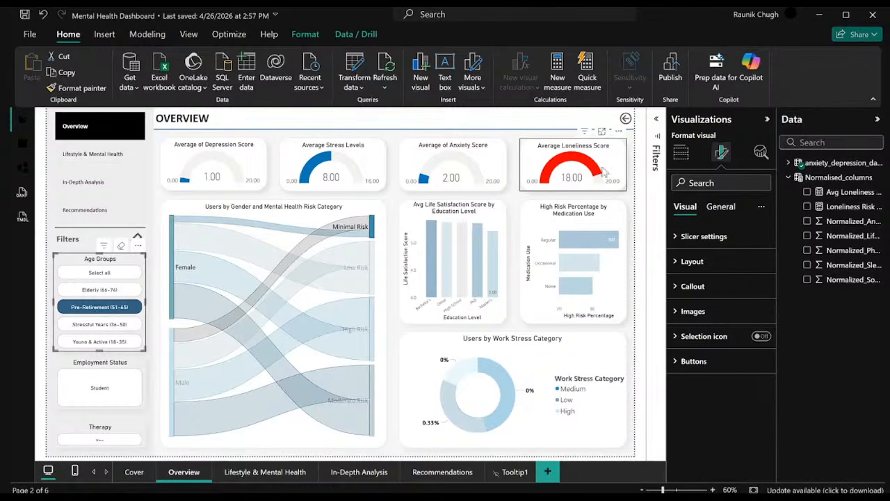
{"action": "mouse_move", "coordinate": [594, 174]}
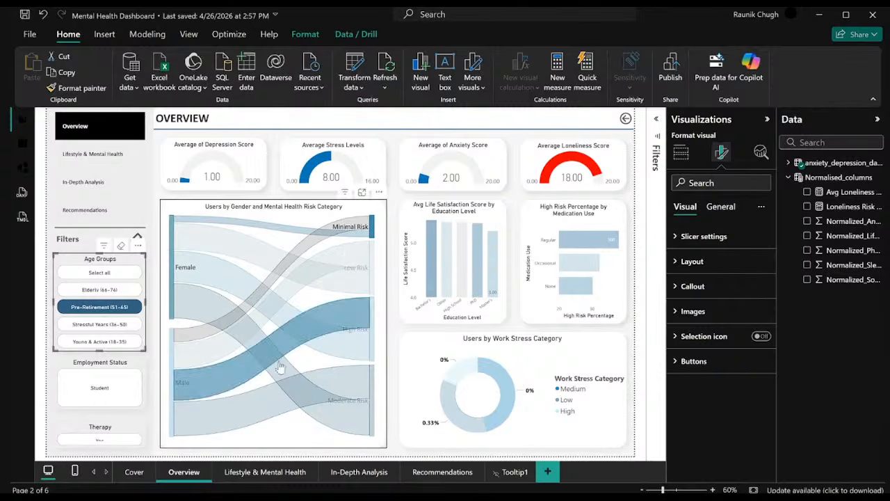
{"action": "left_click", "coordinate": [126, 341]}
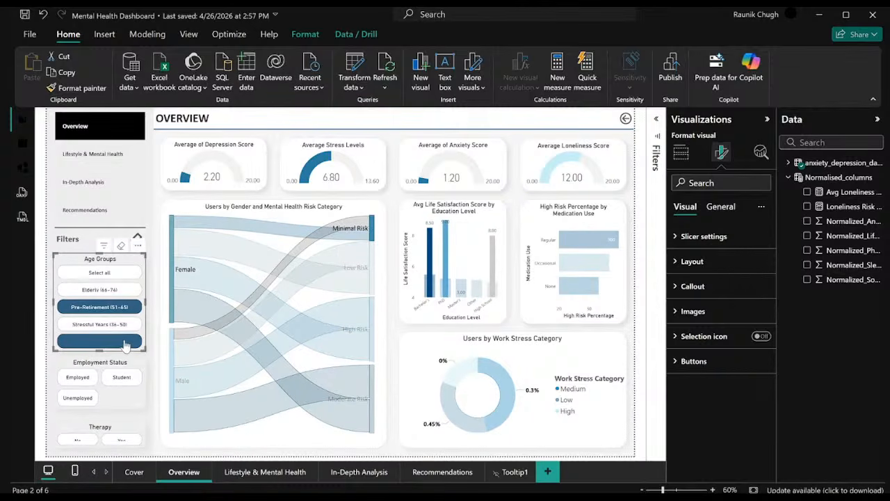
{"action": "left_click", "coordinate": [119, 310]}
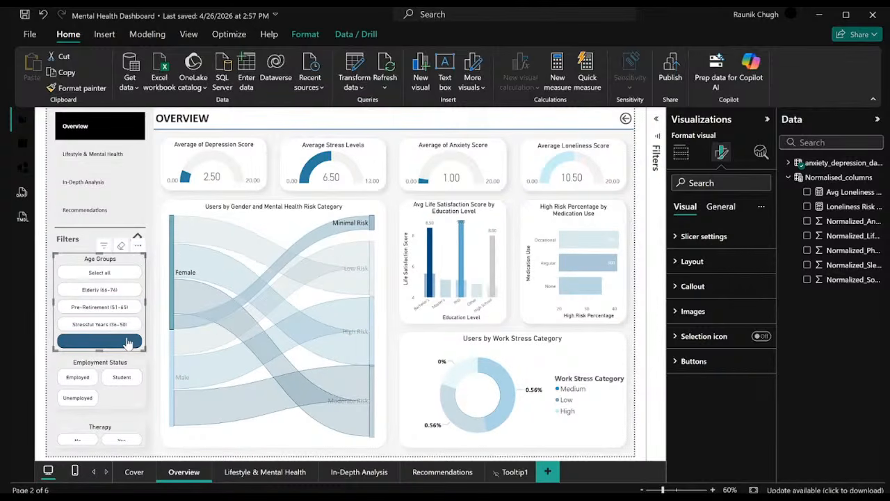
{"action": "left_click", "coordinate": [127, 342]}
{"action": "left_click", "coordinate": [119, 327]}
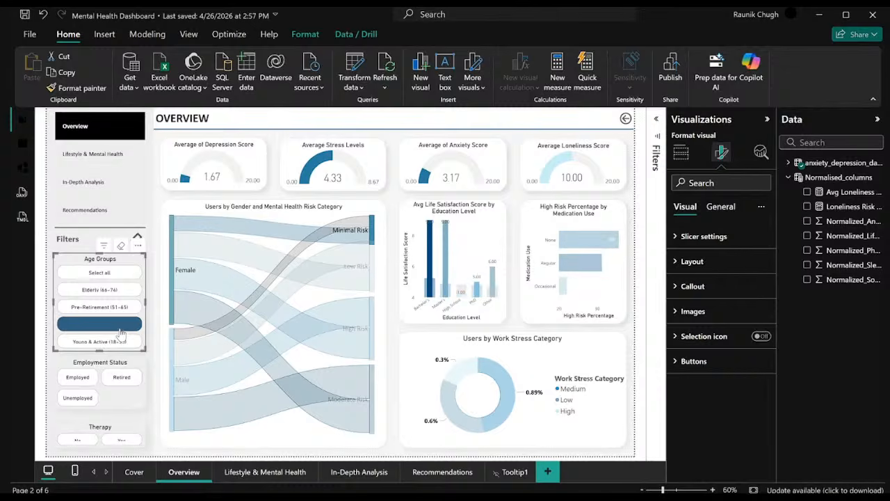
{"action": "left_click", "coordinate": [118, 327]}
{"action": "left_click", "coordinate": [112, 292]}
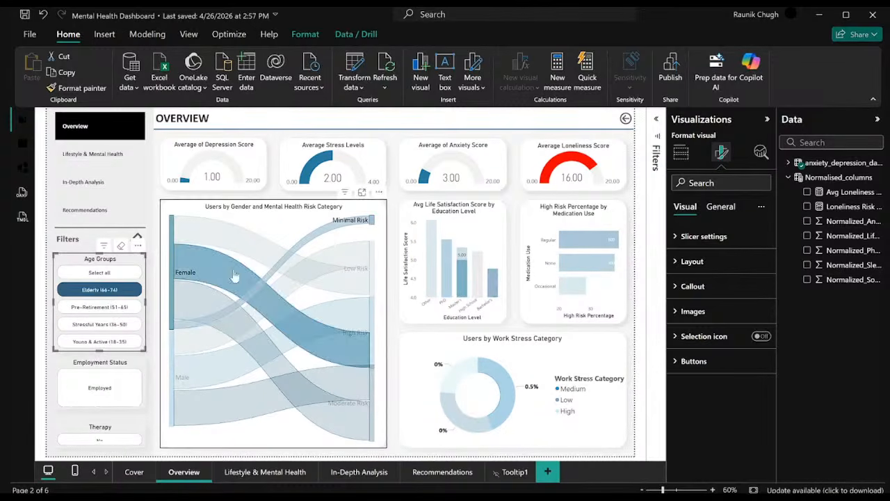
{"action": "left_click", "coordinate": [130, 291]}
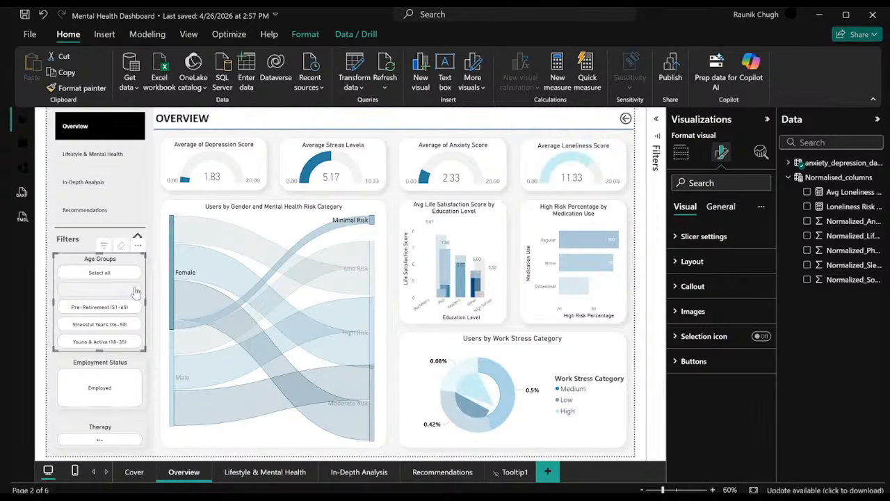
{"action": "left_click", "coordinate": [188, 315]}
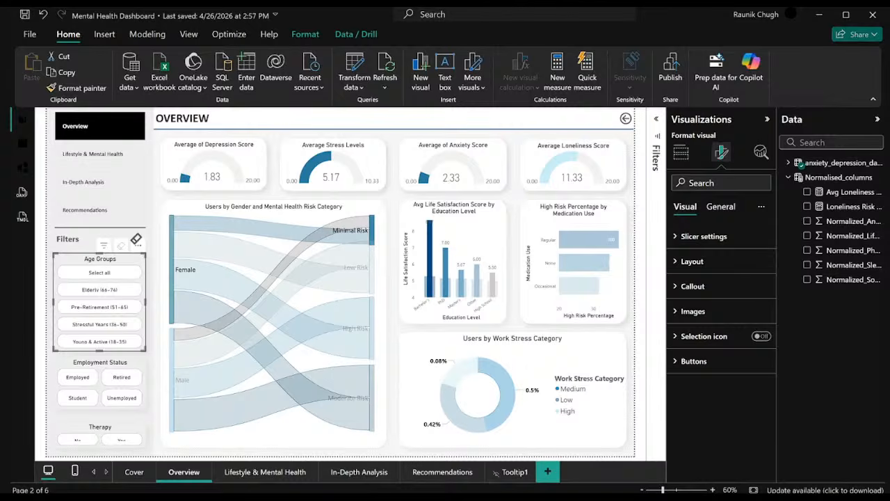
Check the loneliness gauge for each employment status (Employed, Retired, Student, Unemployed), clear that filter, and filter Therapy by Yes.
{"action": "left_click", "coordinate": [77, 381]}
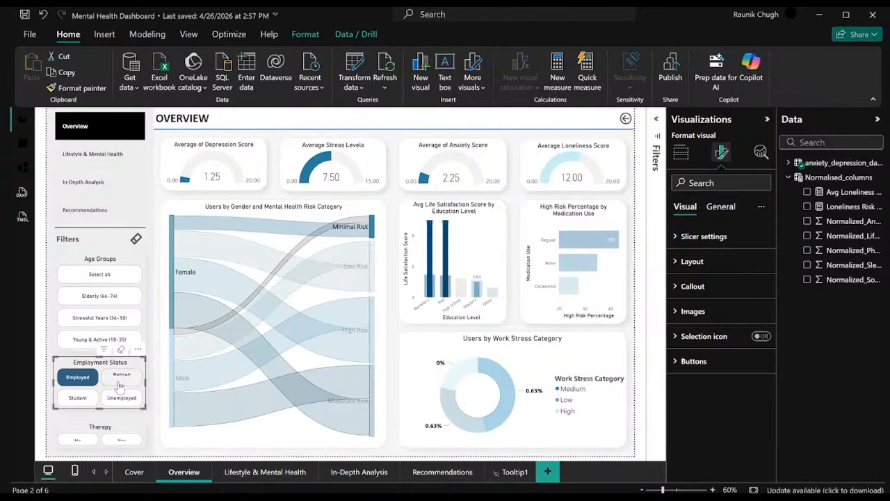
{"action": "left_click", "coordinate": [95, 381]}
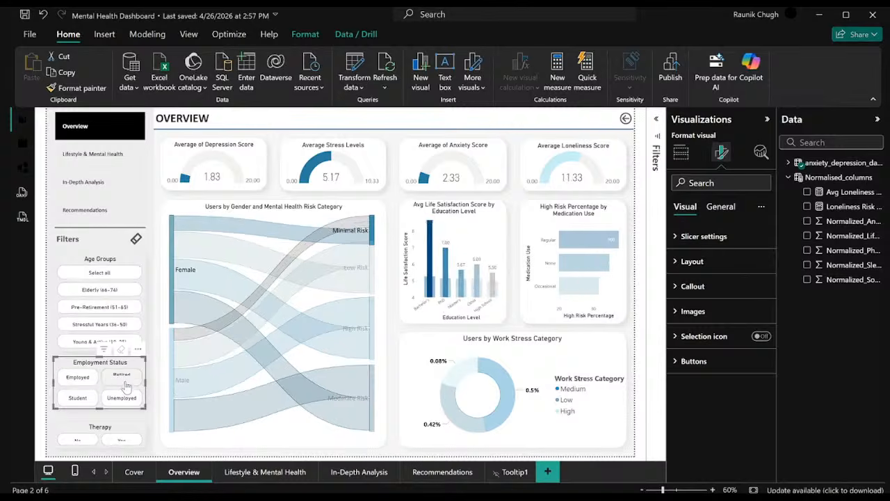
{"action": "left_click", "coordinate": [122, 378]}
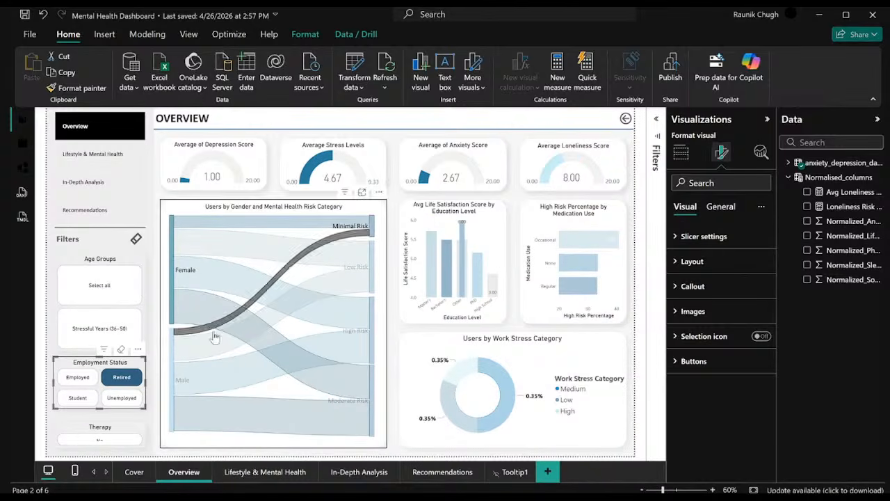
{"action": "left_click", "coordinate": [108, 378]}
{"action": "left_click", "coordinate": [80, 397]}
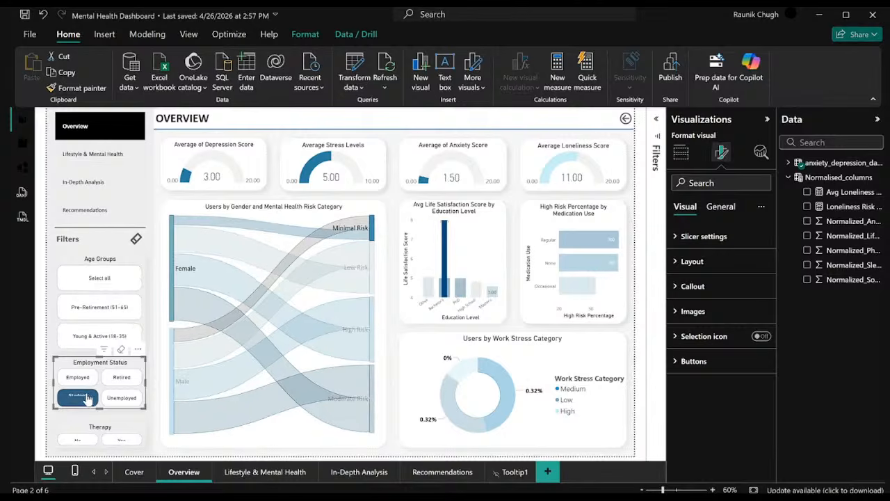
{"action": "left_click", "coordinate": [86, 399]}
{"action": "left_click", "coordinate": [119, 399]}
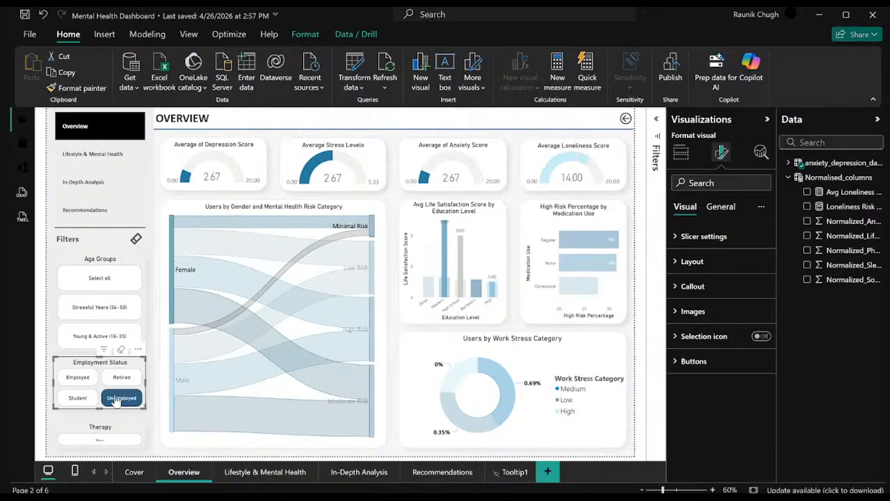
{"action": "left_click", "coordinate": [116, 399]}
{"action": "left_click", "coordinate": [119, 439]}
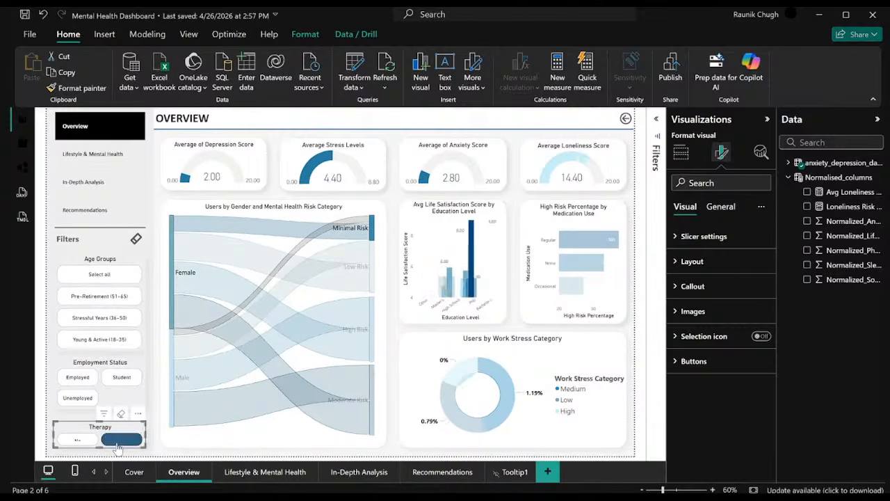
Filter Therapy by No instead of Yes, and enlarge the Therapy slicer upward so its buttons show in full.
{"action": "left_click", "coordinate": [119, 440]}
{"action": "left_click", "coordinate": [78, 439]}
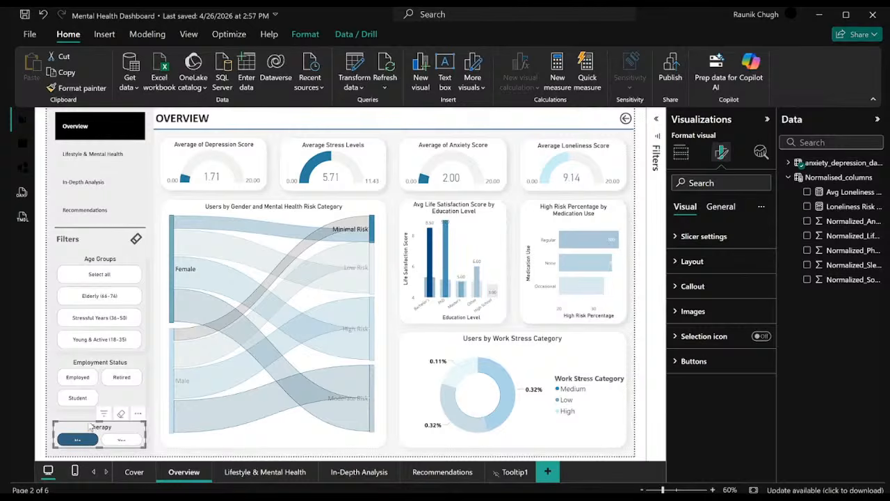
{"action": "left_click_drag", "start_coordinate": [100, 421], "coordinate": [103, 415]}
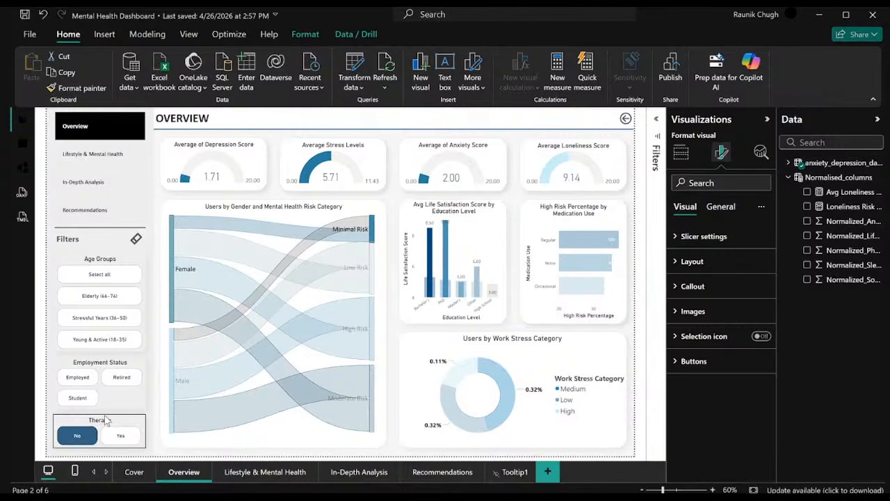
{"action": "left_click", "coordinate": [43, 218]}
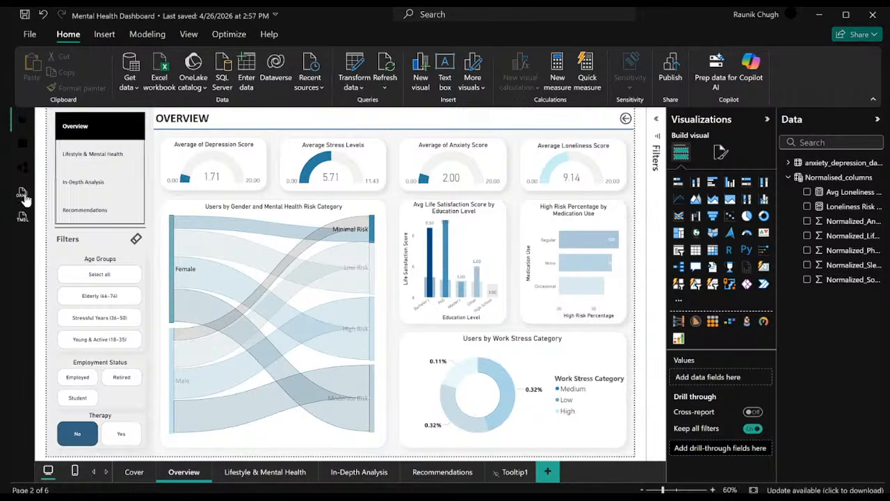
Check the loneliness gauge with all age groups, Elderly alone and Elderly plus Stressful Years, and clear the Therapy and age filters.
{"action": "left_click", "coordinate": [96, 278]}
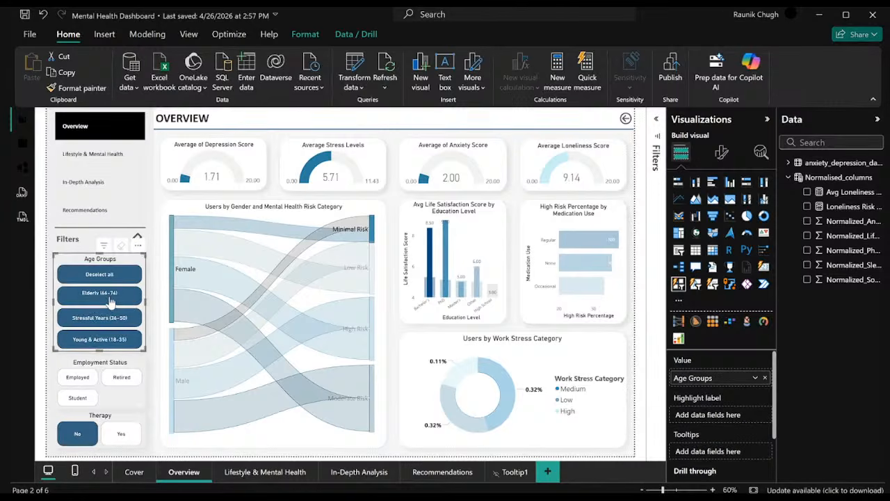
{"action": "left_click", "coordinate": [109, 280]}
{"action": "left_click", "coordinate": [112, 296]}
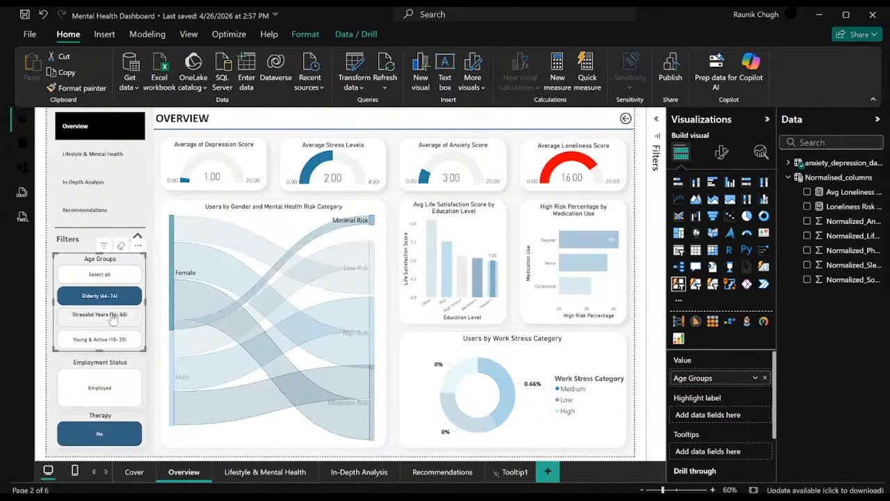
{"action": "left_click", "coordinate": [111, 318]}
{"action": "left_click", "coordinate": [116, 340]}
{"action": "left_click", "coordinate": [116, 340]}
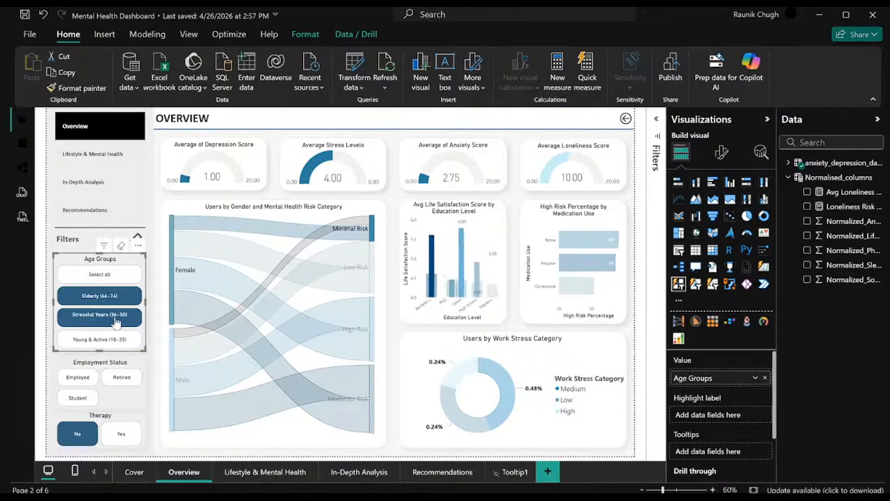
{"action": "left_click", "coordinate": [111, 318]}
{"action": "left_click", "coordinate": [85, 438]}
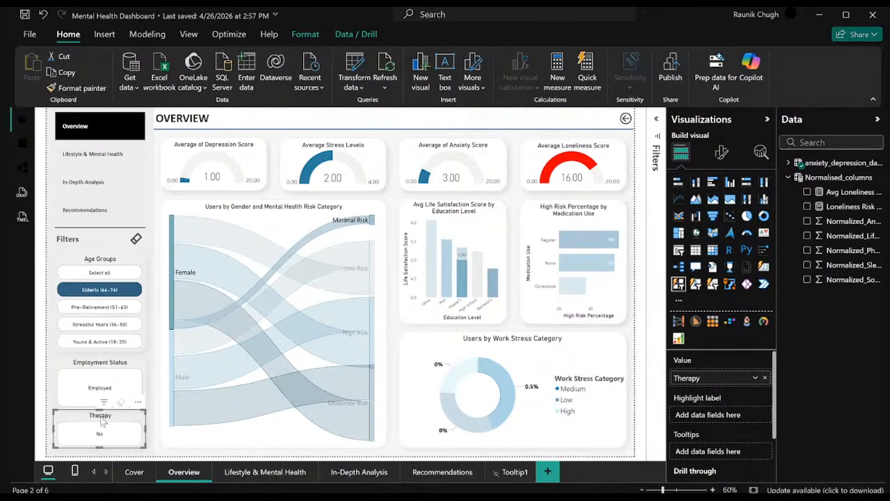
{"action": "left_click", "coordinate": [111, 296]}
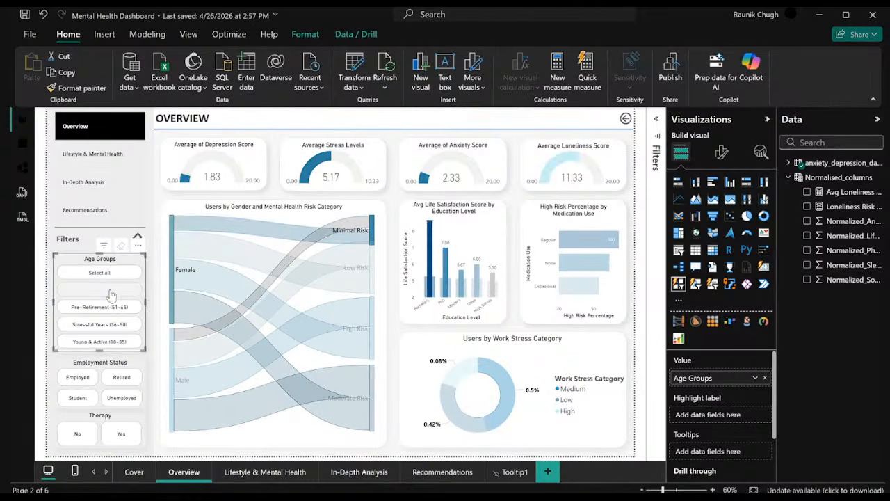
Look through the Lifestyle & Mental Health and In-Depth Analysis pages, and return to the Overview page.
{"action": "mouse_move", "coordinate": [216, 296]}
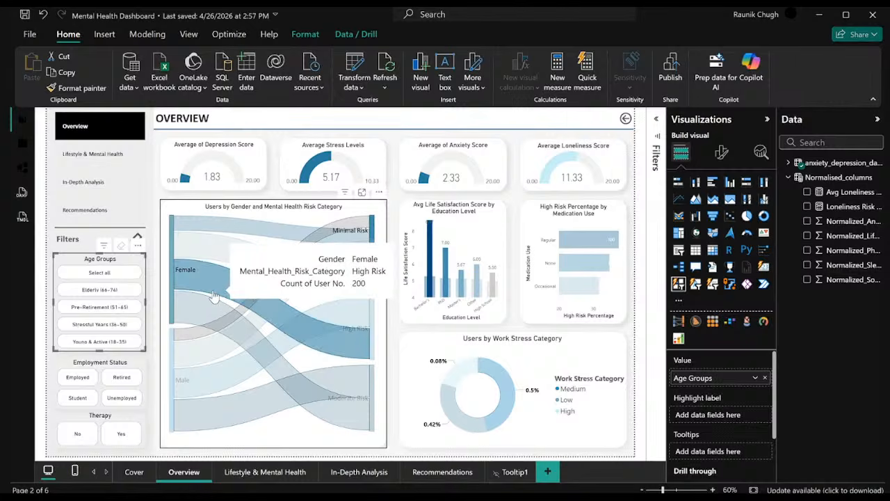
{"action": "left_click", "coordinate": [257, 473]}
{"action": "left_click", "coordinate": [367, 474]}
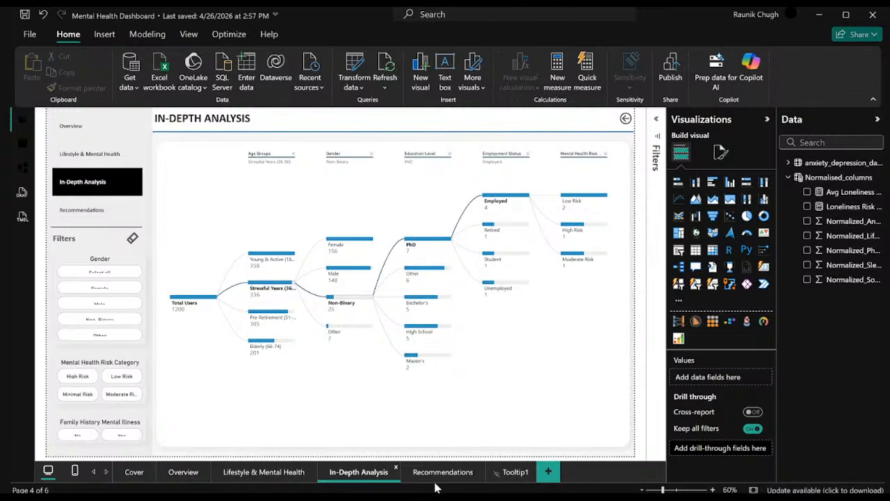
{"action": "left_click", "coordinate": [186, 473]}
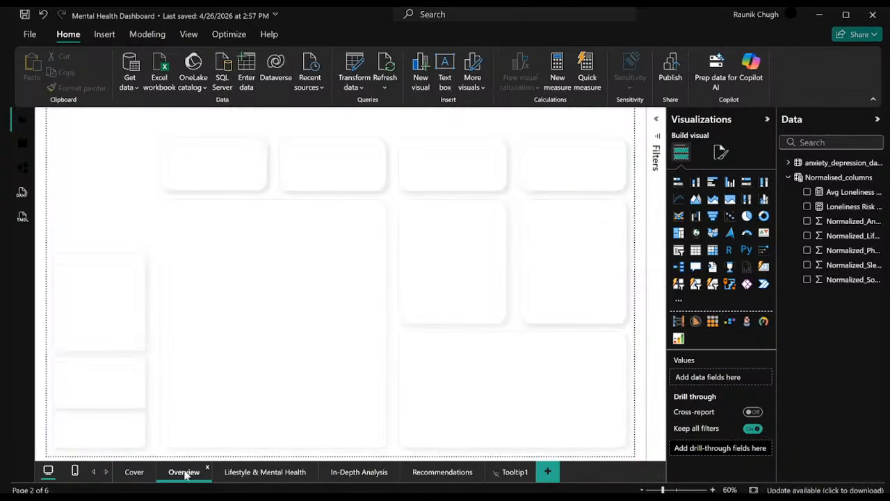
Filter Employment Status by Employed on the Overview page, and check whether the filter carries over to the Lifestyle & Mental Health page.
{"action": "left_click", "coordinate": [78, 382]}
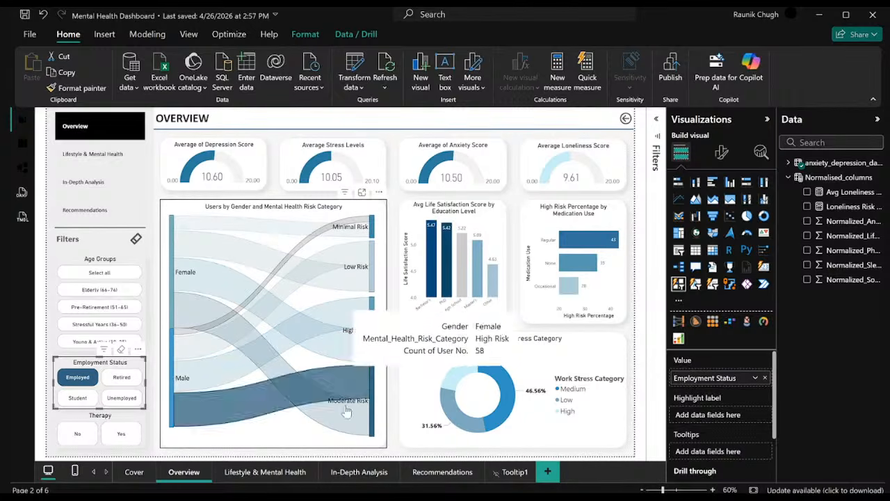
{"action": "left_click", "coordinate": [285, 473]}
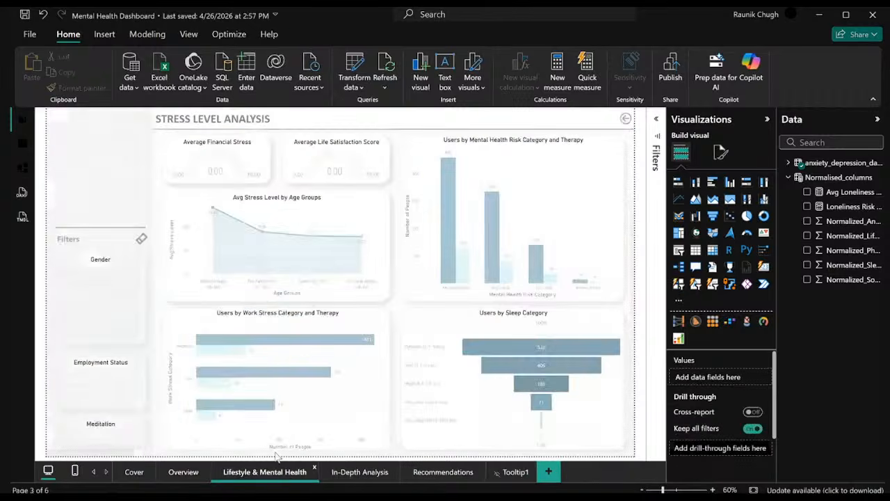
{"action": "mouse_move", "coordinate": [187, 265]}
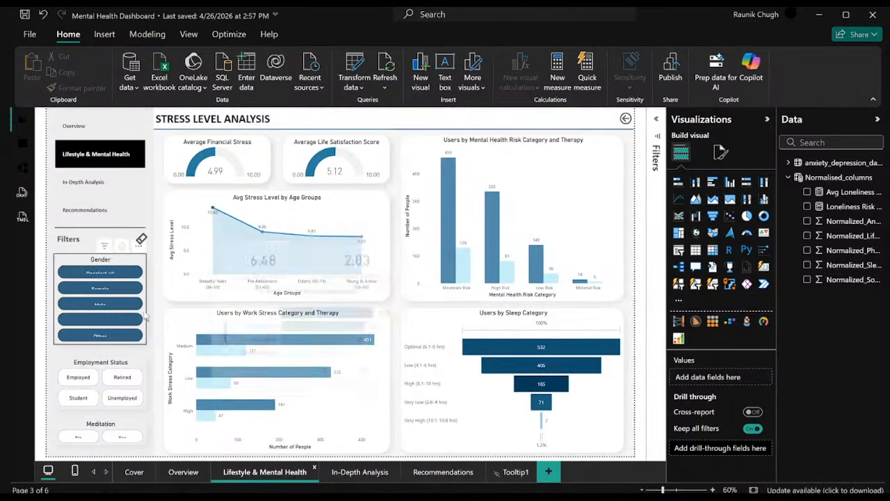
{"action": "mouse_move", "coordinate": [292, 266]}
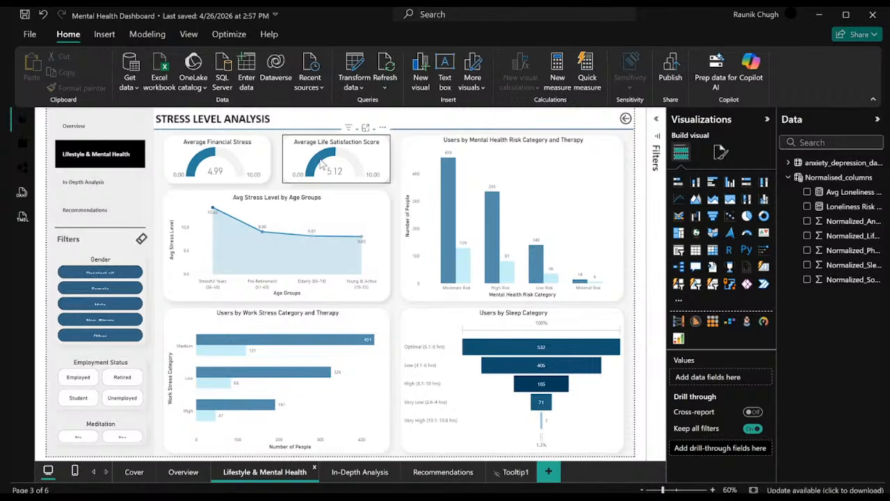
{"action": "mouse_move", "coordinate": [322, 162]}
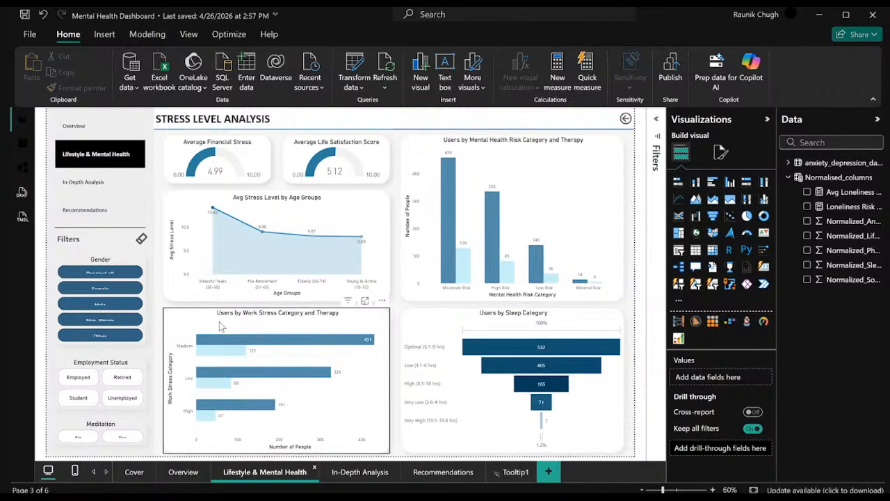
Clear the Employed filter on the Overview page, and open the slicer sync settings for the Employment Status slicer.
{"action": "left_click", "coordinate": [185, 473]}
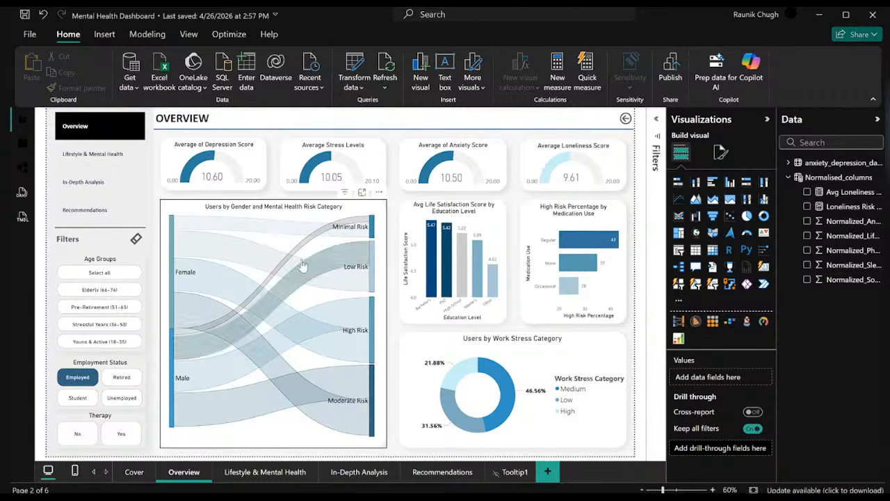
{"action": "left_click", "coordinate": [74, 380]}
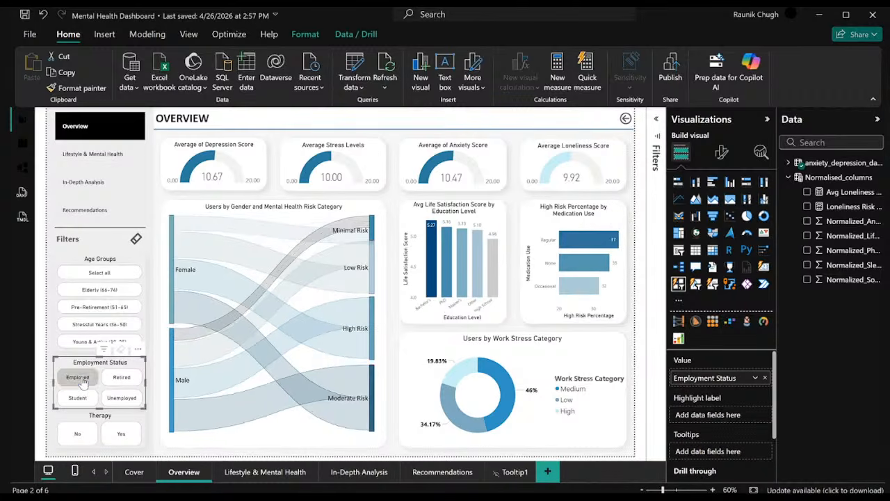
{"action": "left_click", "coordinate": [82, 379]}
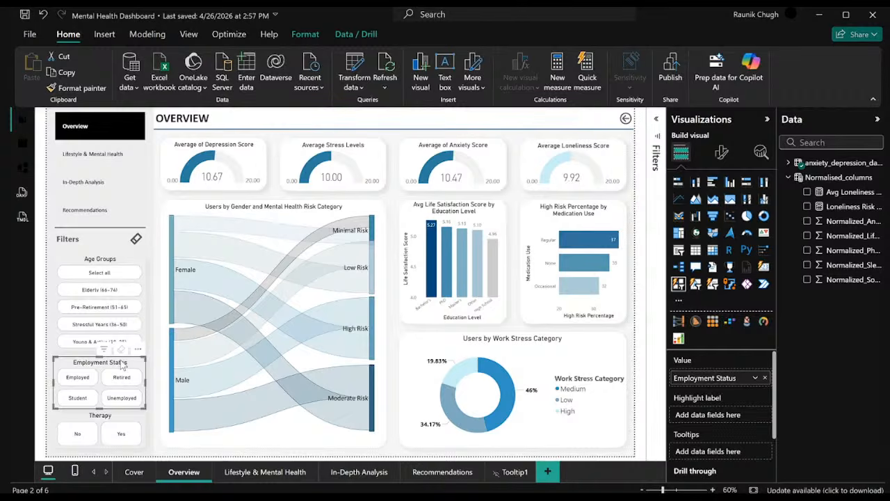
{"action": "left_click", "coordinate": [189, 34]}
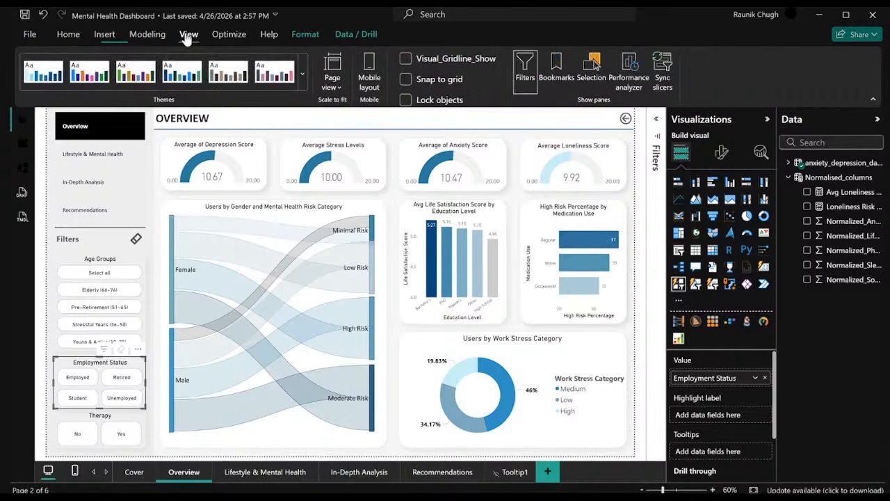
{"action": "left_click", "coordinate": [664, 70]}
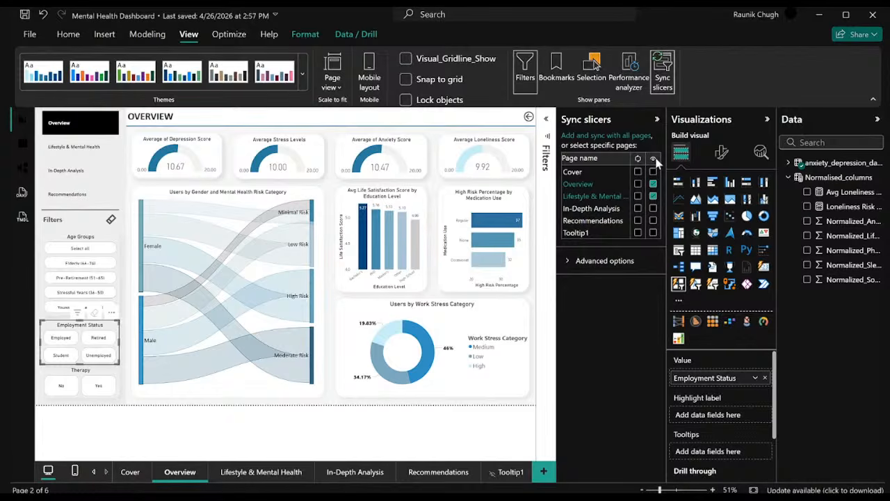
Hide and show the Employment Status slicer on the Overview page repeatedly to demonstrate the visibility option.
{"action": "left_click", "coordinate": [652, 184]}
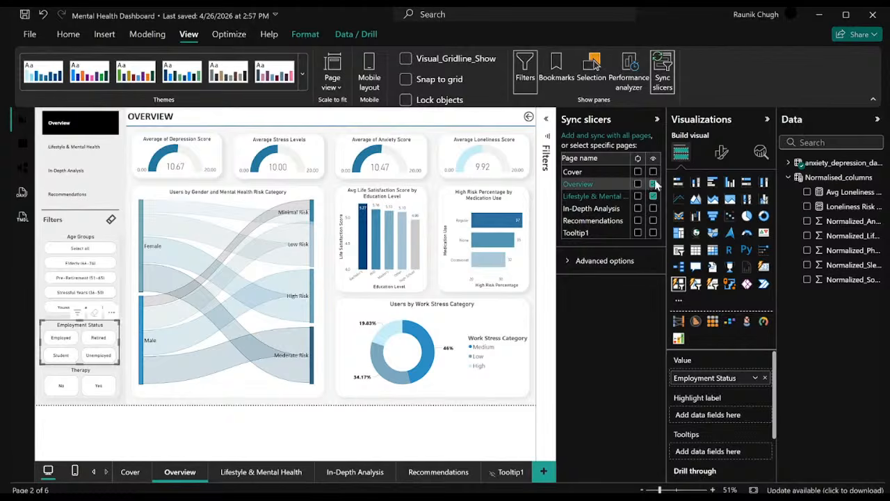
{"action": "left_click", "coordinate": [655, 185]}
{"action": "left_click", "coordinate": [655, 185]}
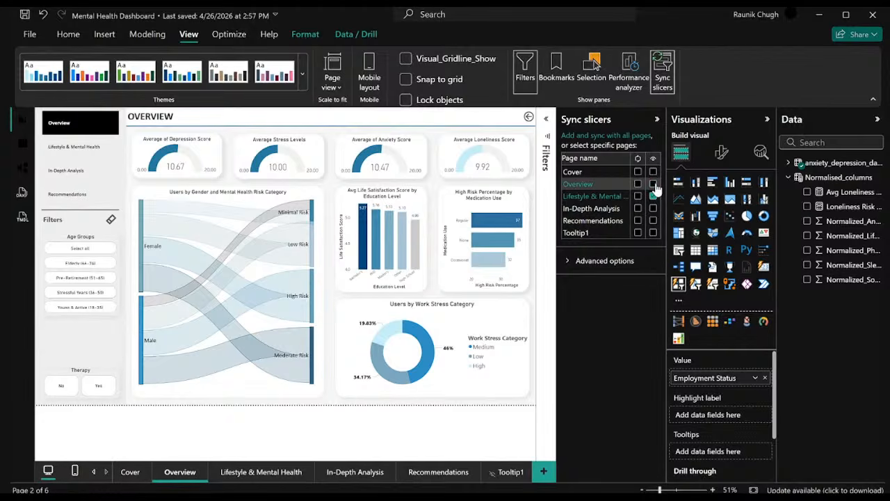
{"action": "left_click", "coordinate": [655, 185]}
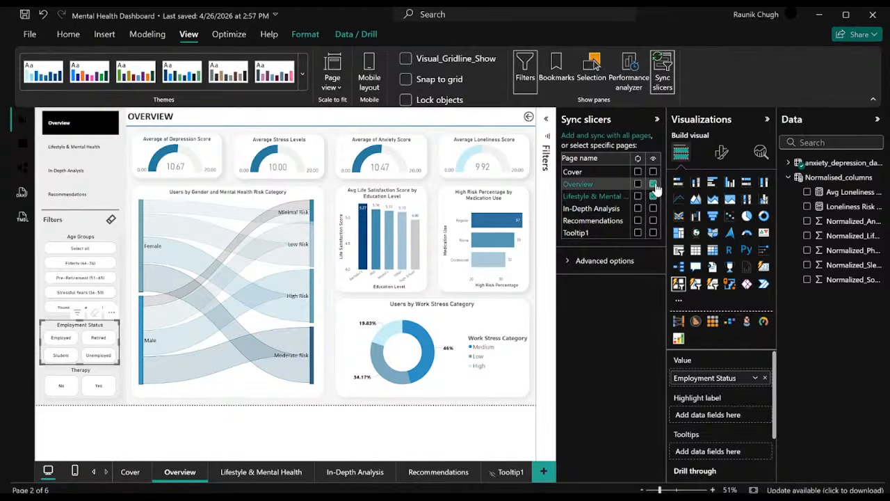
{"action": "left_click", "coordinate": [654, 184]}
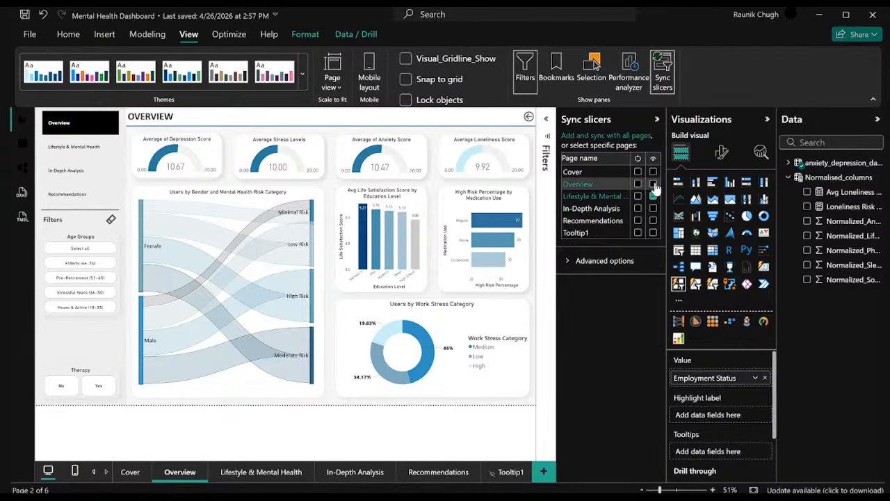
{"action": "left_click", "coordinate": [654, 184]}
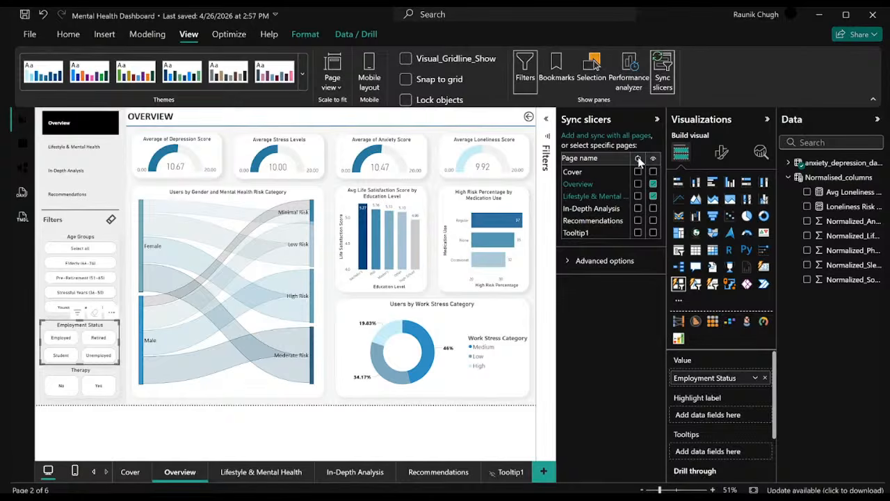
Try syncing the Employment Status slicer on the Overview page while hiding it there, and make it visible again.
{"action": "left_click", "coordinate": [637, 185]}
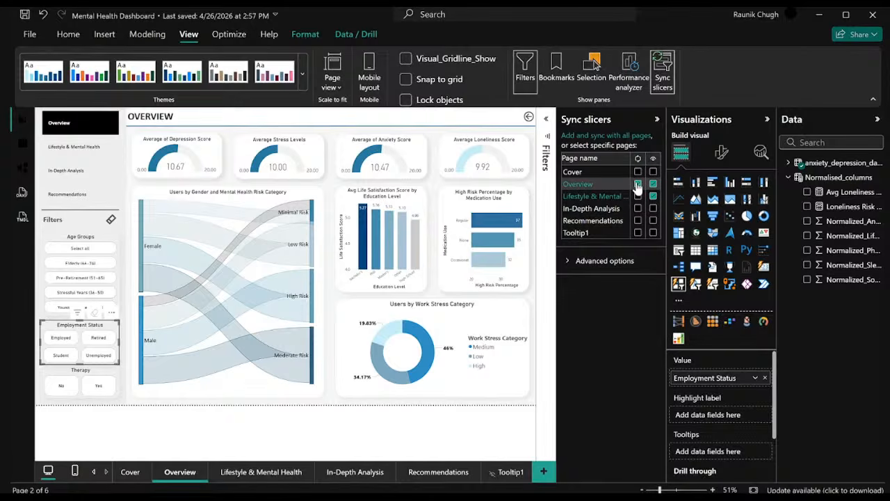
{"action": "left_click", "coordinate": [637, 184]}
{"action": "left_click", "coordinate": [638, 184]}
{"action": "left_click", "coordinate": [653, 184]}
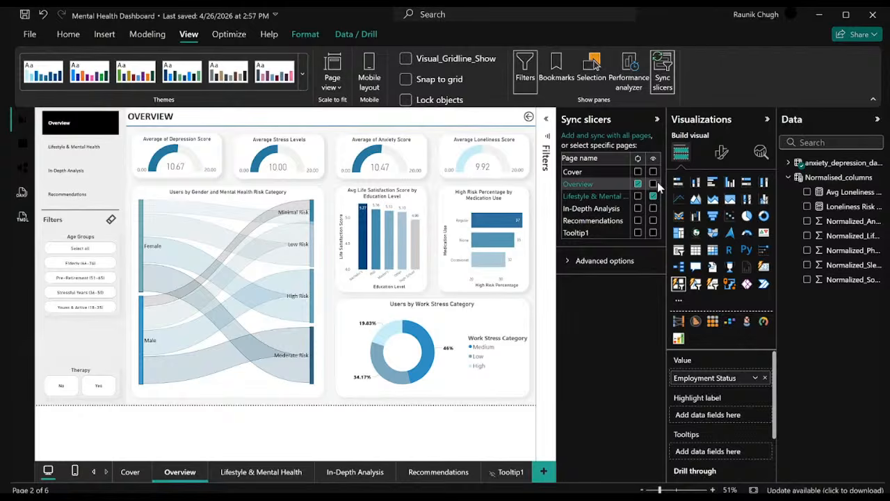
{"action": "left_click", "coordinate": [654, 183]}
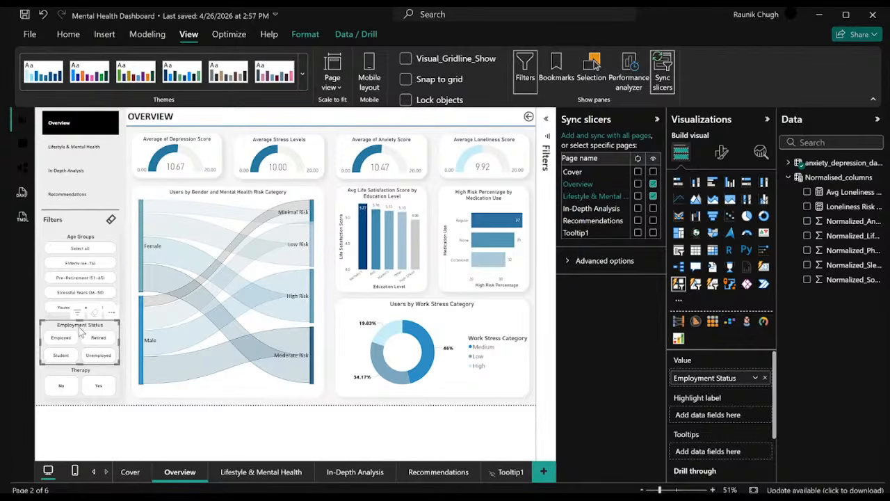
Sync the Employment Status slicer across the Overview, Lifestyle & Mental Health and In-Depth Analysis pages, and check the two other pages.
{"action": "left_click", "coordinate": [637, 183]}
{"action": "left_click", "coordinate": [637, 209]}
{"action": "left_click", "coordinate": [353, 472]}
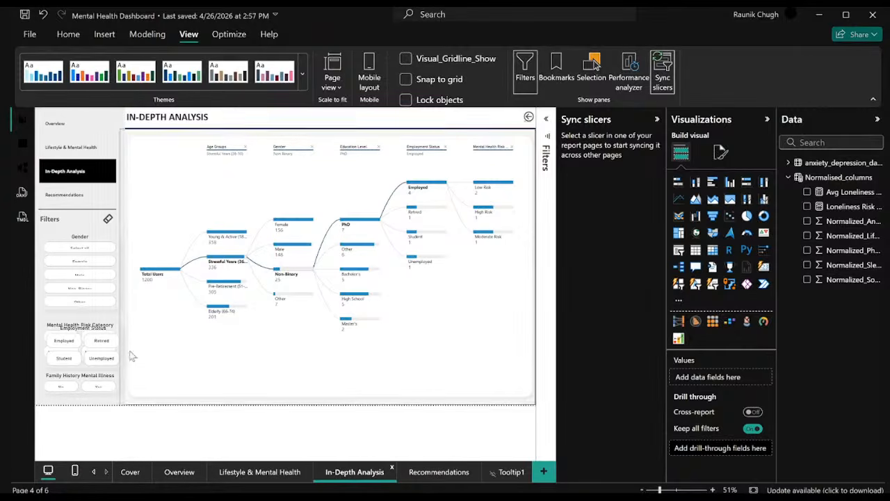
{"action": "left_click", "coordinate": [228, 475]}
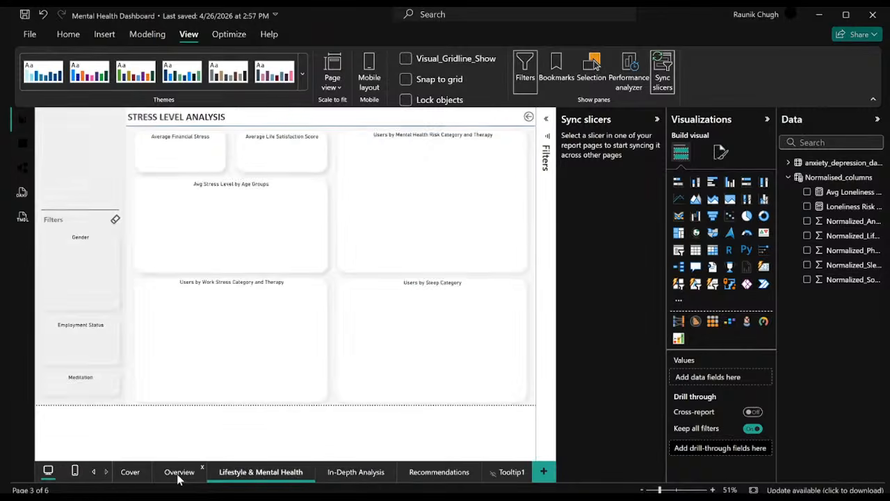
Return to the Overview page and hide the Employment Status slicer on the In-Depth Analysis page while keeping it synced.
{"action": "left_click", "coordinate": [179, 471]}
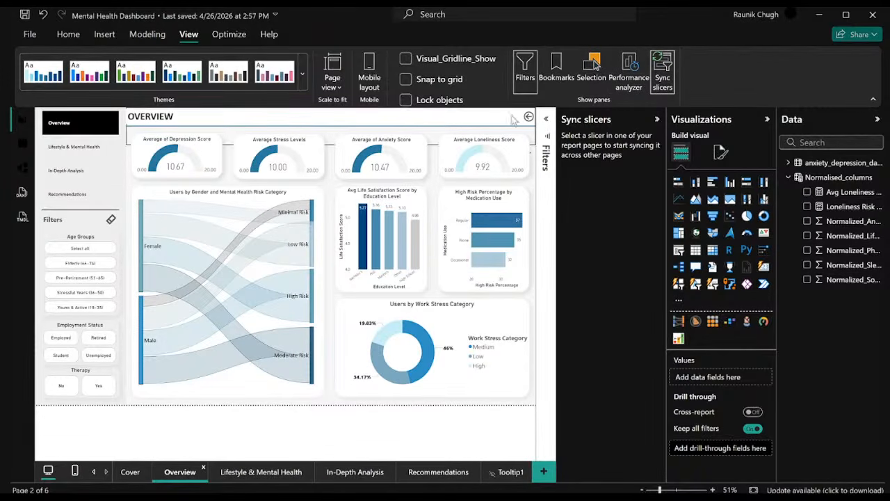
{"action": "left_click", "coordinate": [111, 331]}
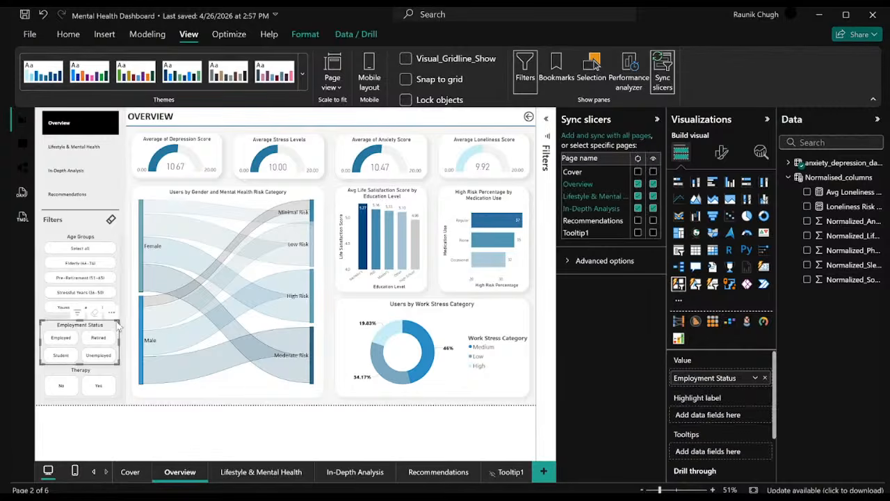
{"action": "left_click", "coordinate": [652, 208]}
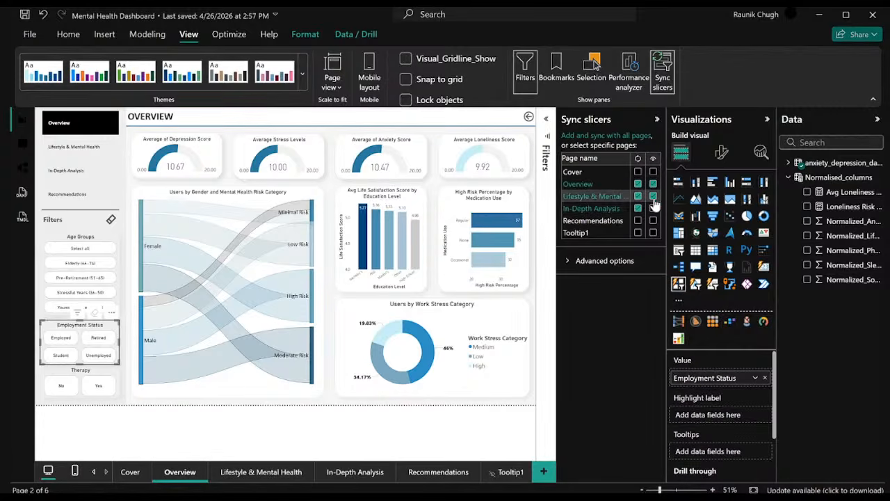
Turn off syncing of the Employment Status slicer on Overview, Lifestyle & Mental Health and In-Depth Analysis, while leaving it visible on all three pages.
{"action": "left_click", "coordinate": [653, 196]}
{"action": "left_click", "coordinate": [653, 185]}
{"action": "left_click", "coordinate": [638, 184]}
{"action": "left_click", "coordinate": [637, 196]}
{"action": "left_click", "coordinate": [637, 208]}
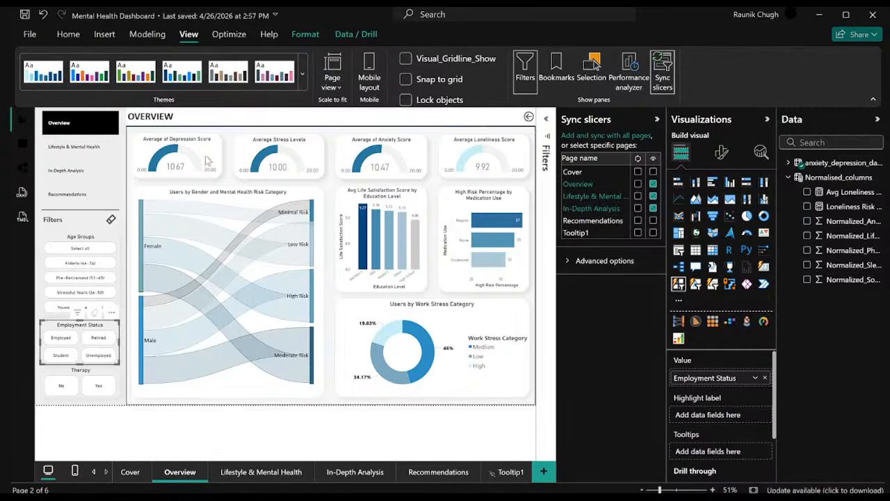
Undo the sync changes until the Employment Status slicer is synced and visible only on Overview and Lifestyle & Mental Health, and collapse the sync settings.
{"action": "left_click", "coordinate": [43, 15]}
{"action": "left_click", "coordinate": [43, 15]}
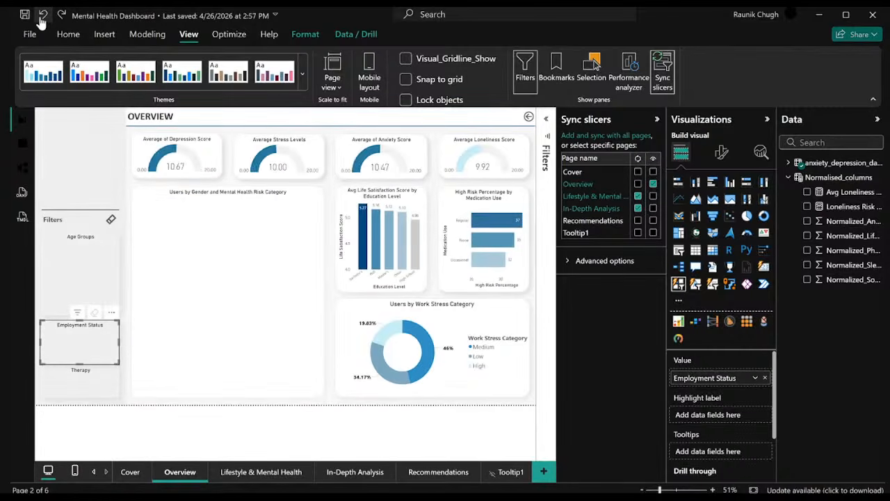
{"action": "left_click", "coordinate": [42, 15]}
{"action": "left_click", "coordinate": [41, 17]}
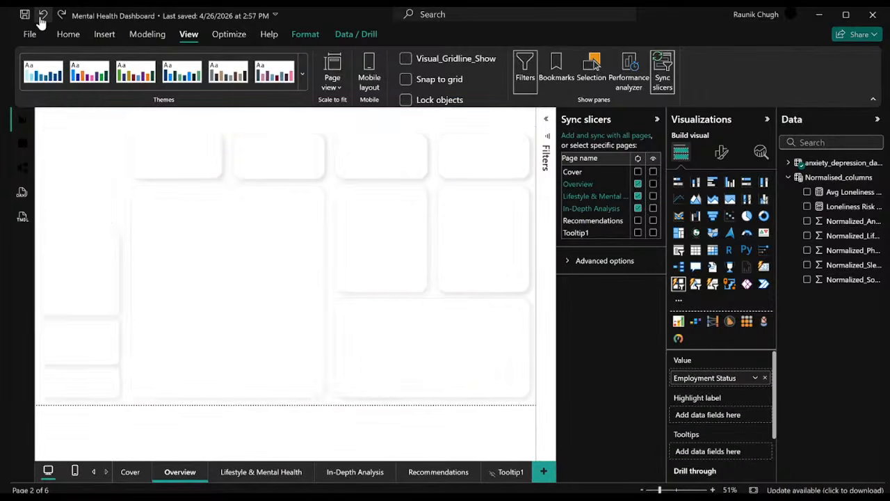
{"action": "left_click", "coordinate": [41, 16]}
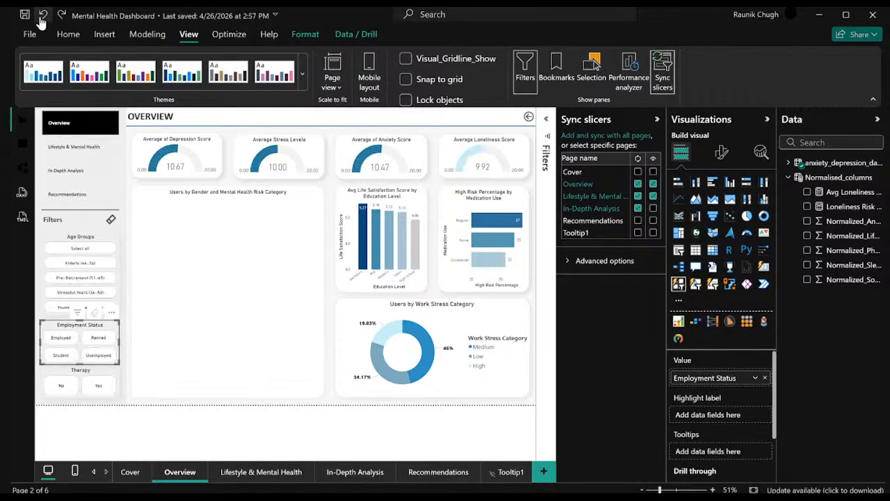
{"action": "left_click", "coordinate": [42, 16]}
{"action": "left_click", "coordinate": [42, 16]}
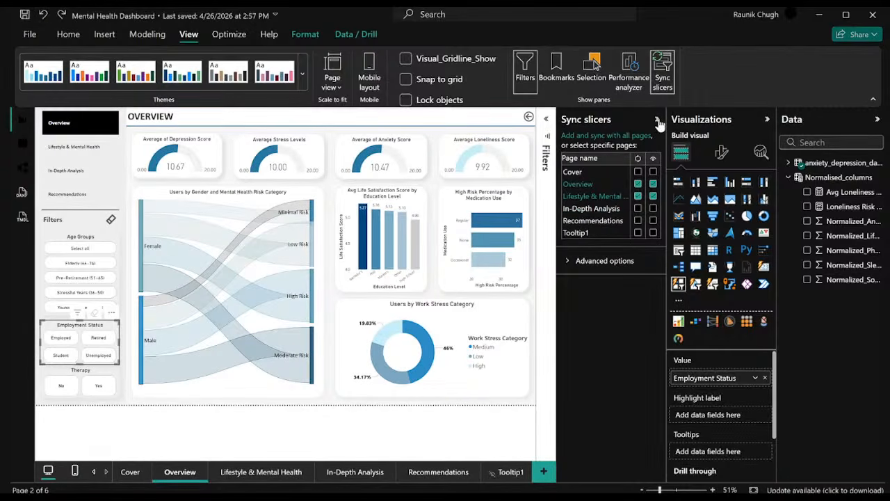
{"action": "left_click", "coordinate": [657, 119]}
{"action": "left_click", "coordinate": [68, 34]}
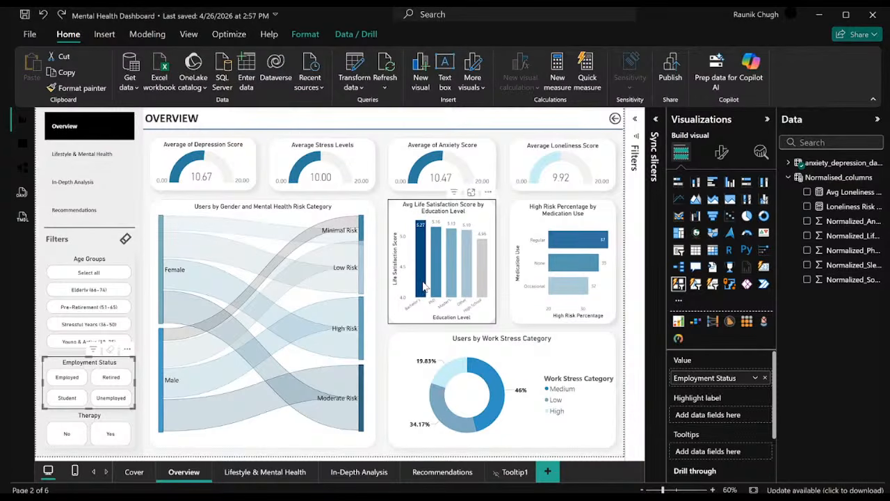
Filter the Overview page by Employed in the Employment Status slicer, clear it, and apply Employed again.
{"action": "left_click", "coordinate": [41, 350]}
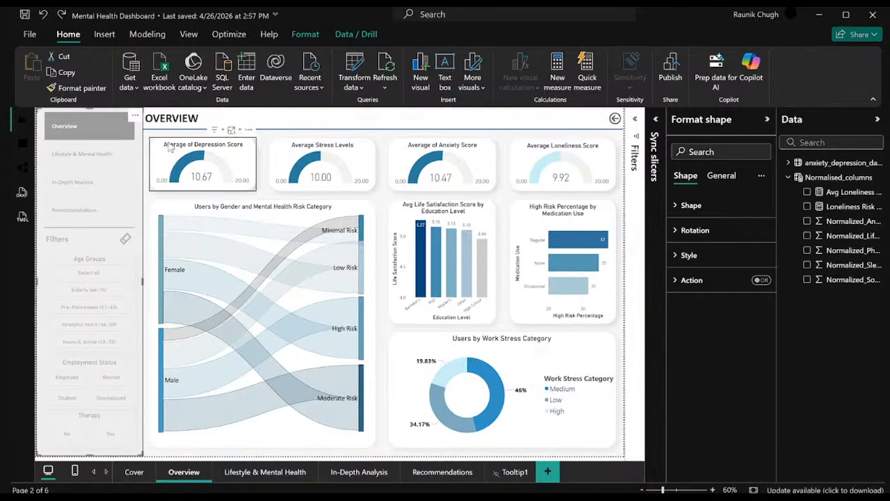
{"action": "left_click", "coordinate": [191, 442]}
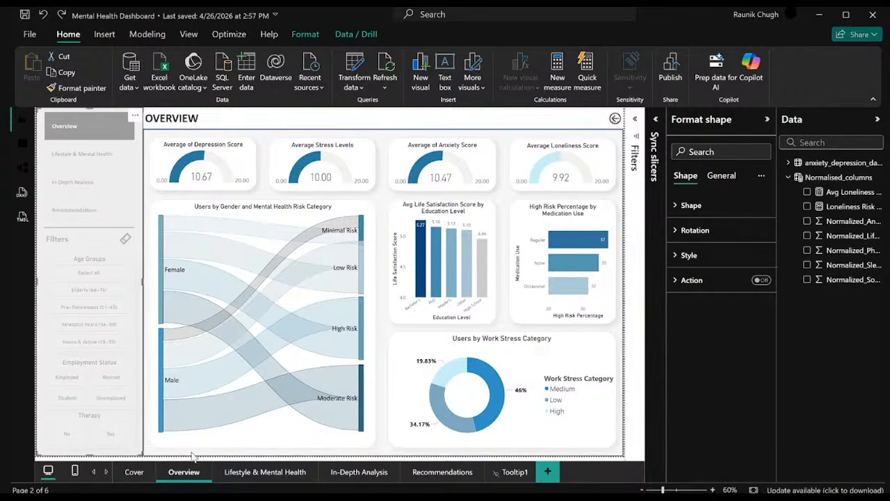
{"action": "left_click", "coordinate": [96, 365]}
{"action": "left_click", "coordinate": [57, 382]}
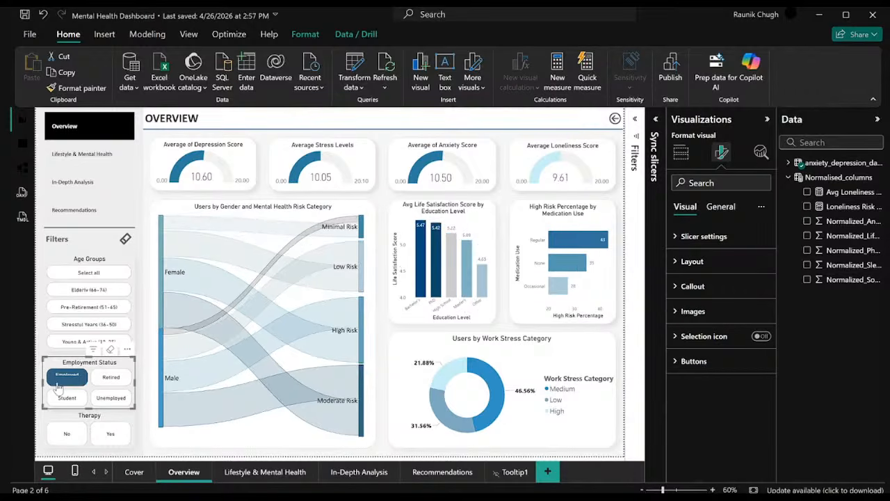
{"action": "left_click", "coordinate": [56, 384]}
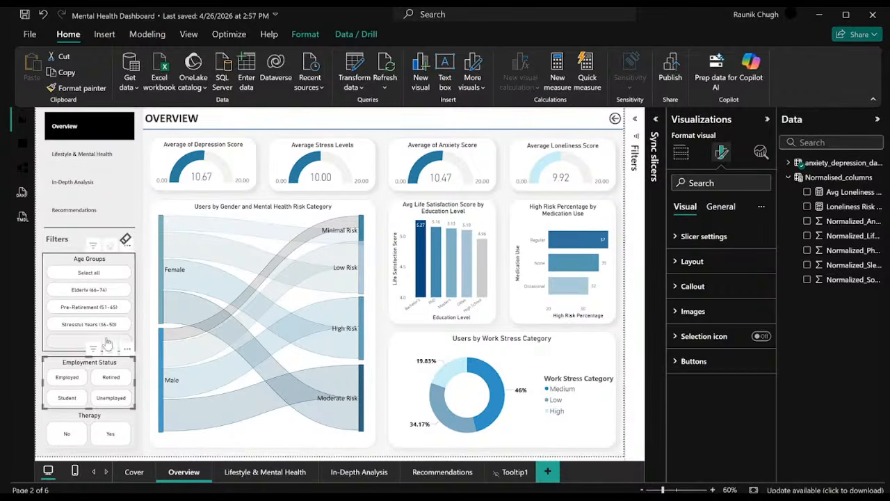
{"action": "left_click", "coordinate": [61, 381]}
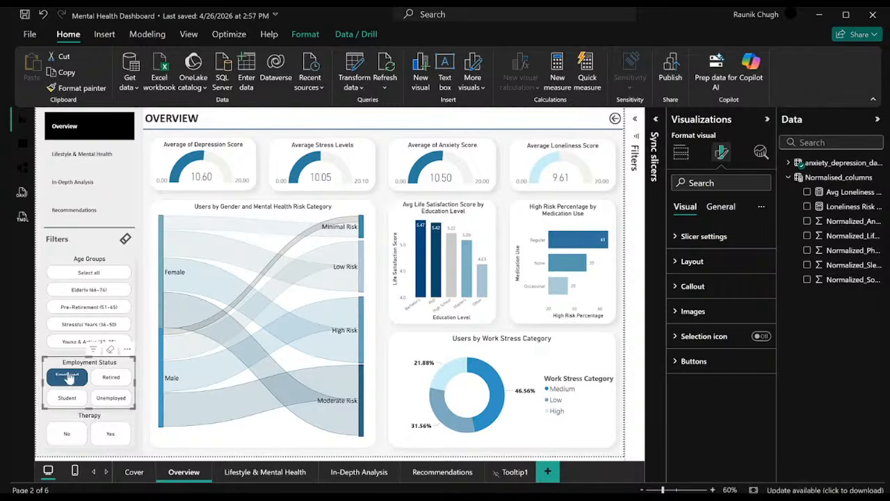
Check the synced Employed filter on the Lifestyle & Mental Health and In-Depth Analysis pages, and clear it on the Lifestyle & Mental Health page.
{"action": "left_click", "coordinate": [265, 472]}
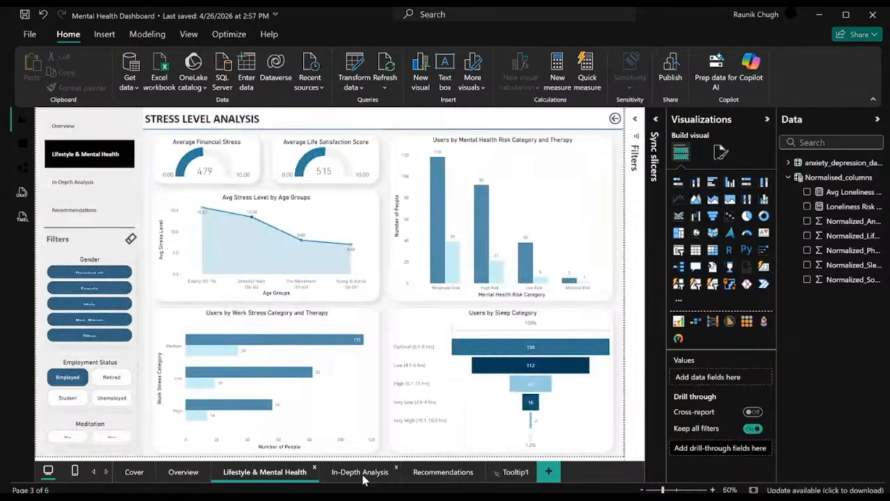
{"action": "left_click", "coordinate": [360, 473]}
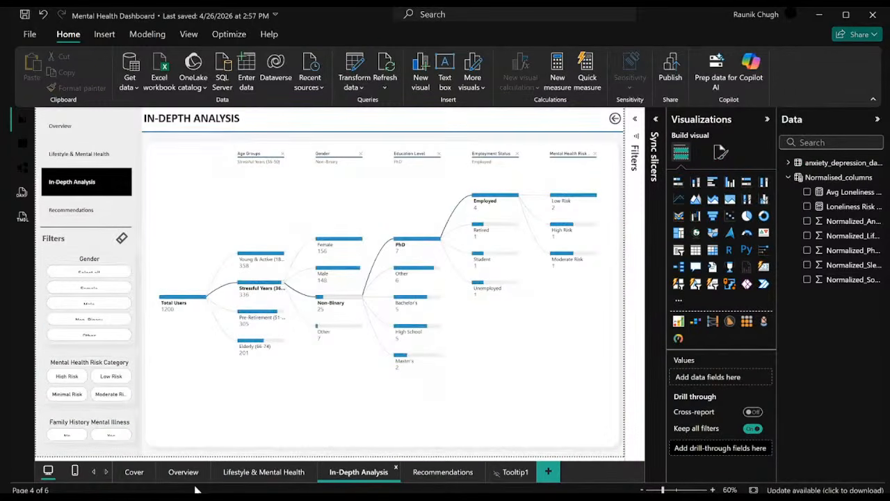
{"action": "left_click", "coordinate": [235, 476]}
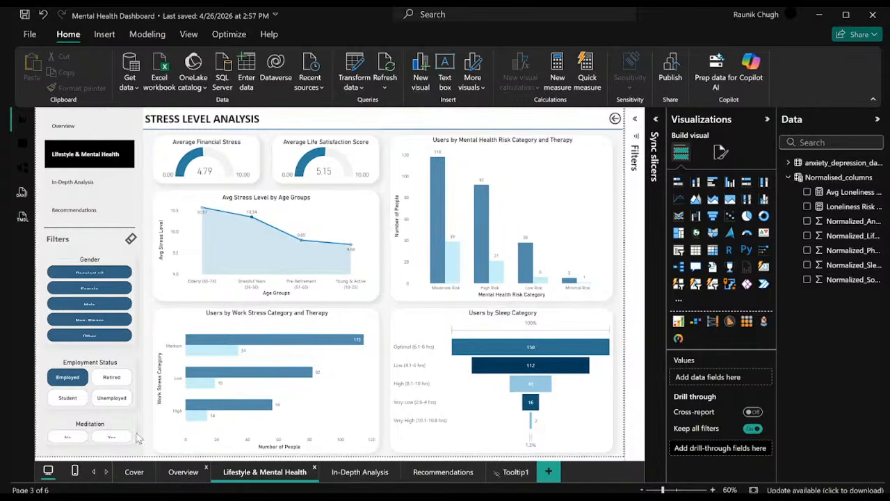
{"action": "left_click", "coordinate": [69, 376]}
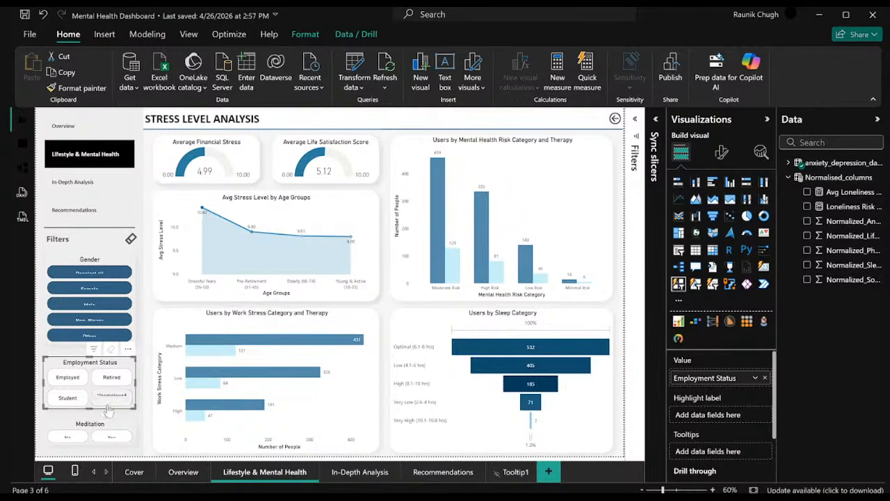
Reopen the slicer sync settings, hide the Employment Status slicer on Overview and Lifestyle & Mental Health, and make it visible on both again.
{"action": "left_click", "coordinate": [189, 36]}
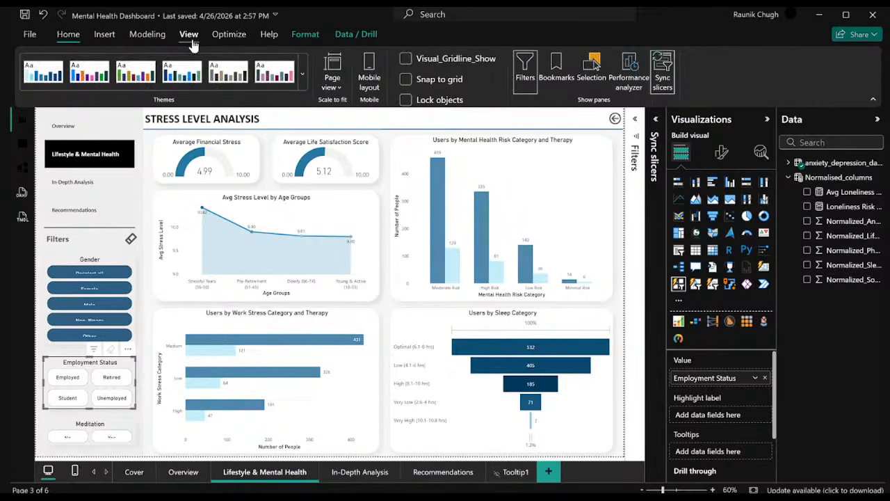
{"action": "left_click", "coordinate": [669, 81]}
{"action": "left_click", "coordinate": [668, 80]}
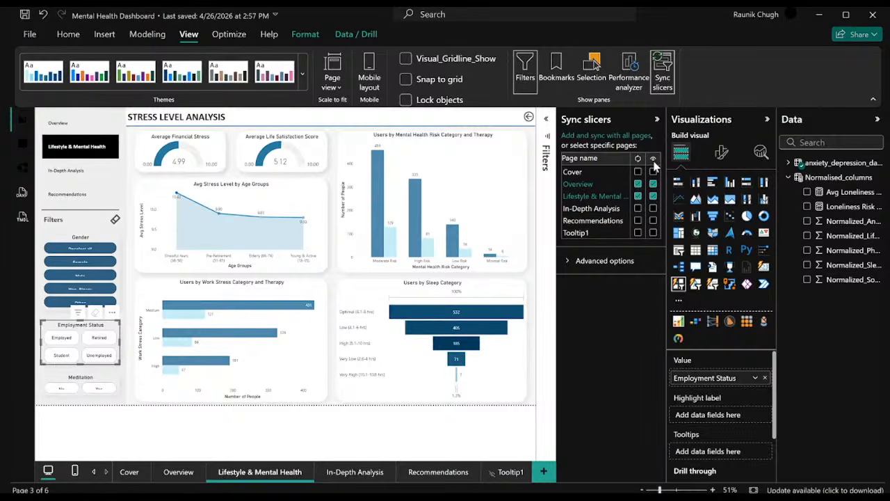
{"action": "left_click", "coordinate": [652, 184]}
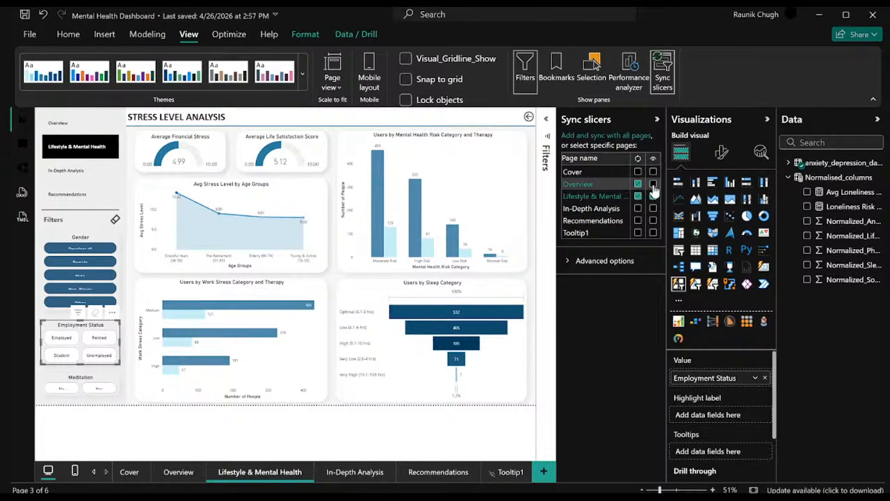
{"action": "left_click", "coordinate": [653, 196]}
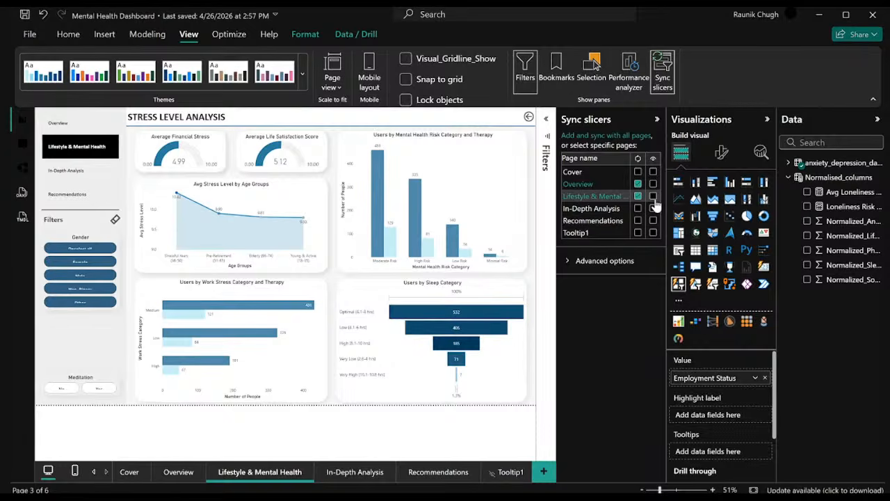
{"action": "left_click", "coordinate": [652, 196]}
{"action": "left_click", "coordinate": [653, 183]}
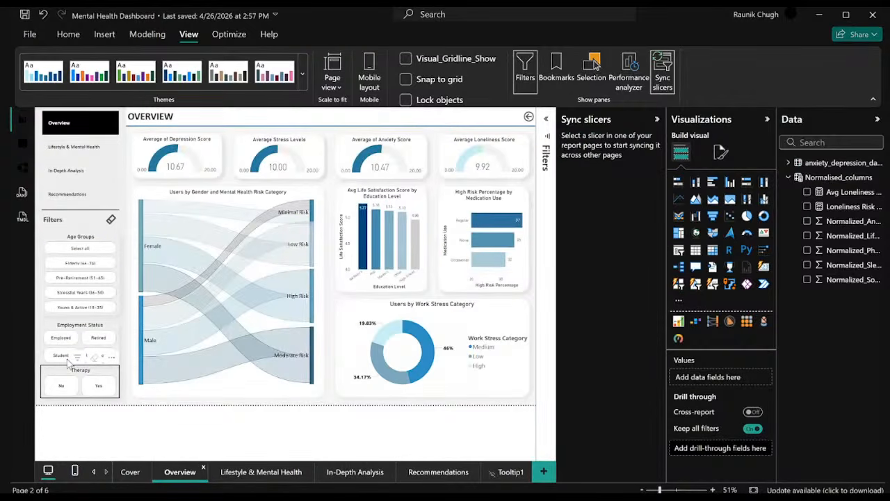
Select the Employment Status slicer on the Overview page and reopen its sync settings, leaving no employment filter applied.
{"action": "left_click", "coordinate": [662, 70]}
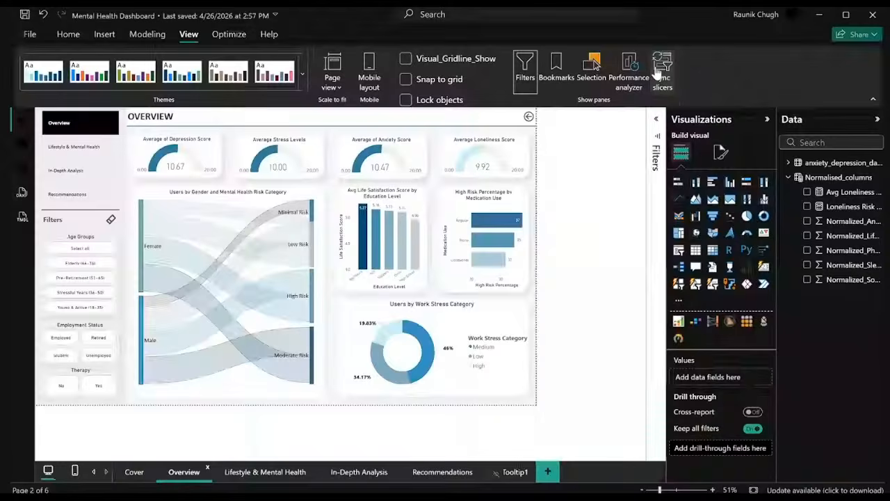
{"action": "left_click", "coordinate": [101, 370]}
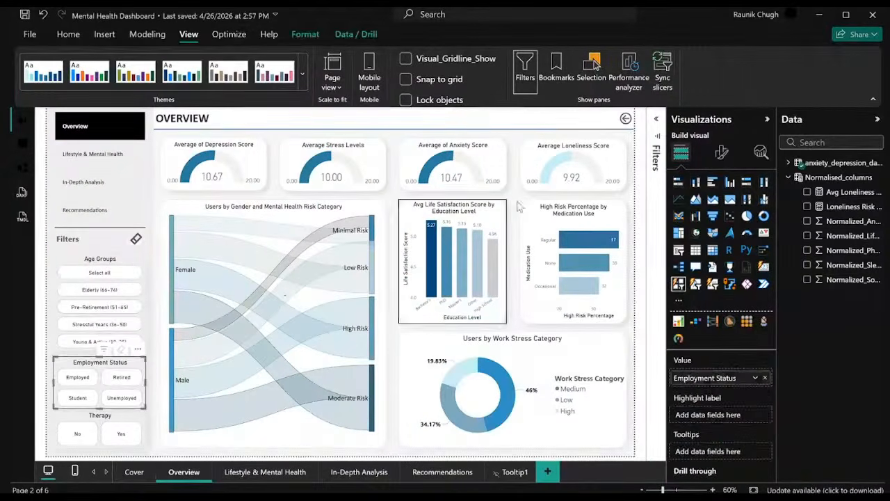
{"action": "left_click", "coordinate": [662, 69]}
{"action": "left_click", "coordinate": [66, 340]}
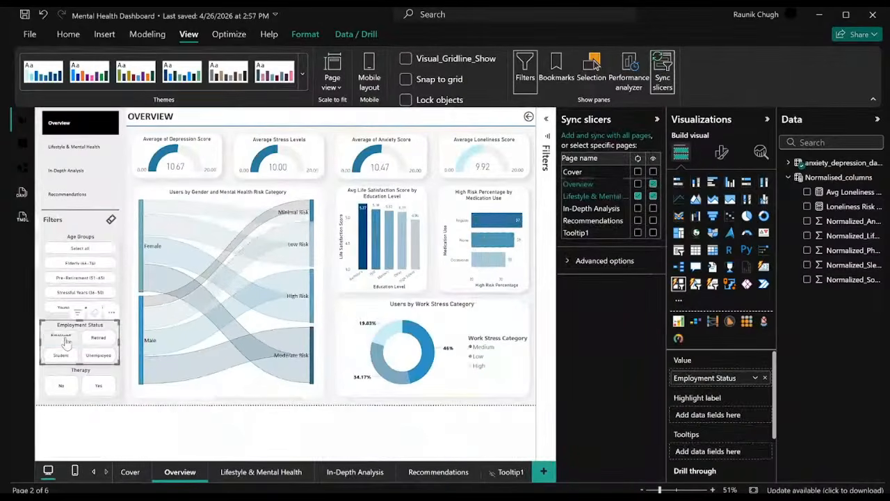
{"action": "left_click", "coordinate": [66, 339]}
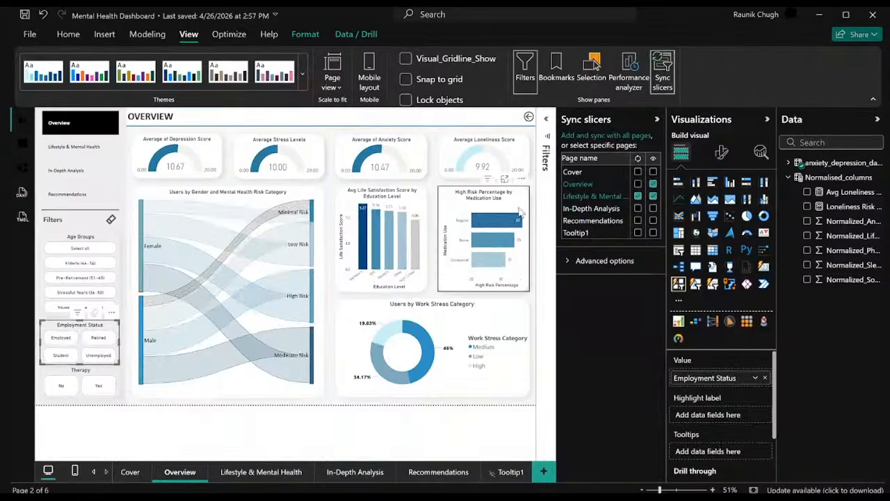
Toggle the Employment Status slicer's sync on Lifestyle & Mental Health off and on, and turn its sync on for Overview.
{"action": "left_click", "coordinate": [637, 196]}
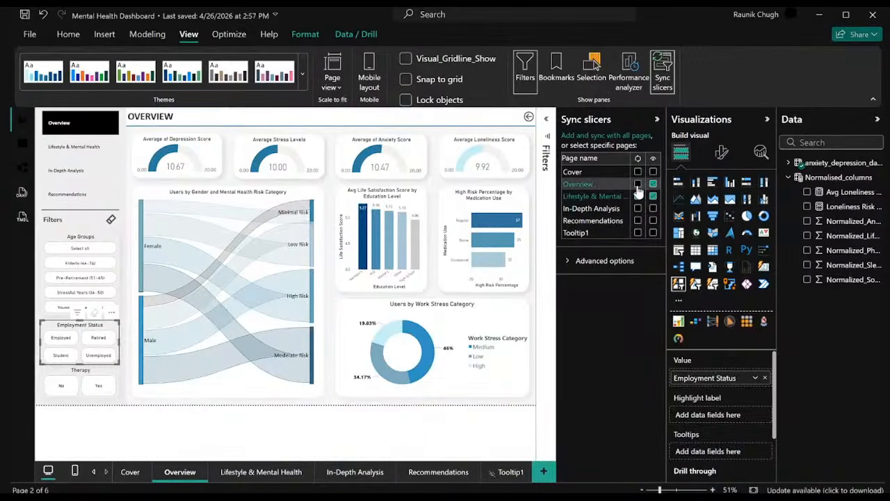
{"action": "left_click", "coordinate": [637, 196]}
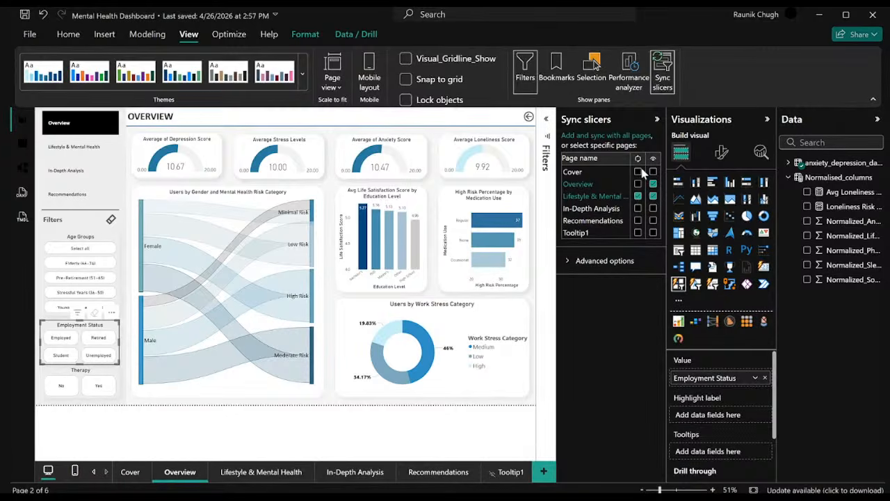
{"action": "left_click", "coordinate": [637, 183]}
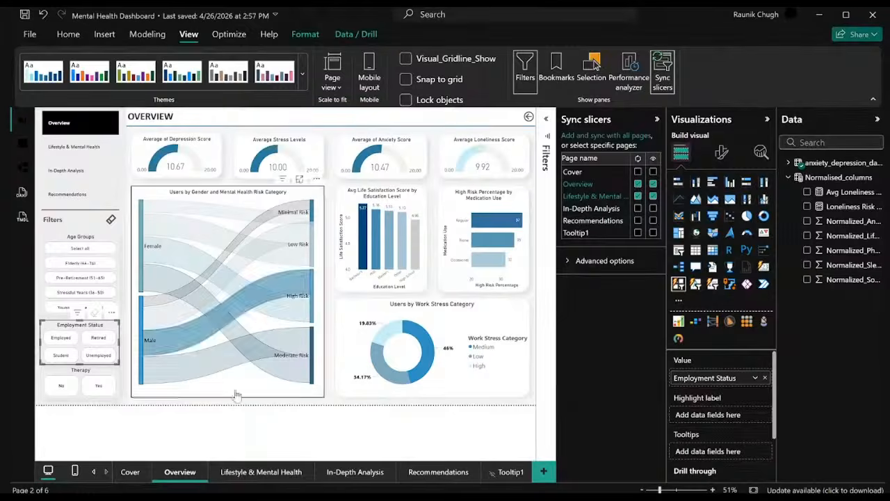
Check the In-Depth Analysis page for the Employment Status slicer, and return to that slicer on the Overview page.
{"action": "left_click", "coordinate": [354, 471]}
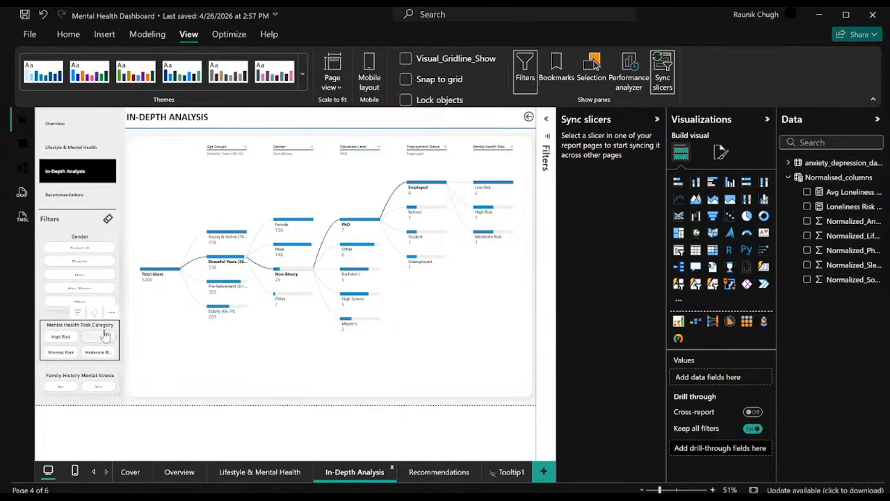
{"action": "left_click", "coordinate": [175, 473]}
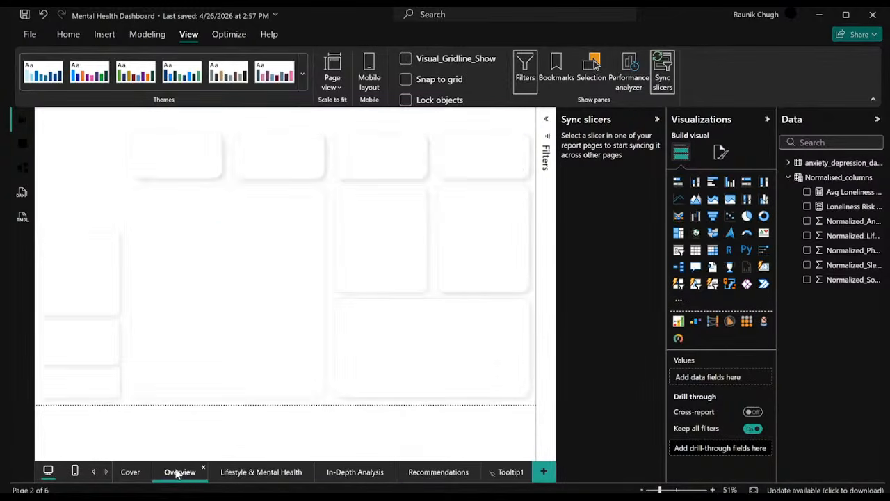
{"action": "left_click", "coordinate": [97, 332]}
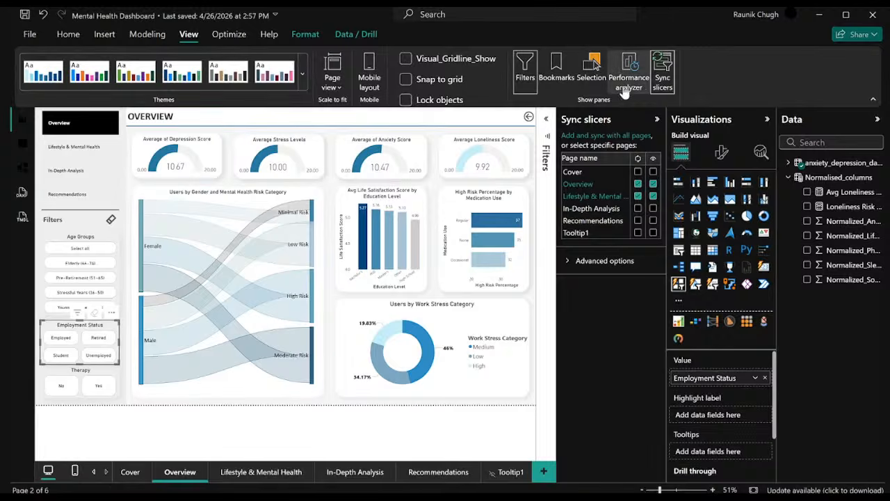
Sync and show the Employment Status slicer on the In-Depth Analysis page too, and open that page to check it.
{"action": "left_click", "coordinate": [664, 73]}
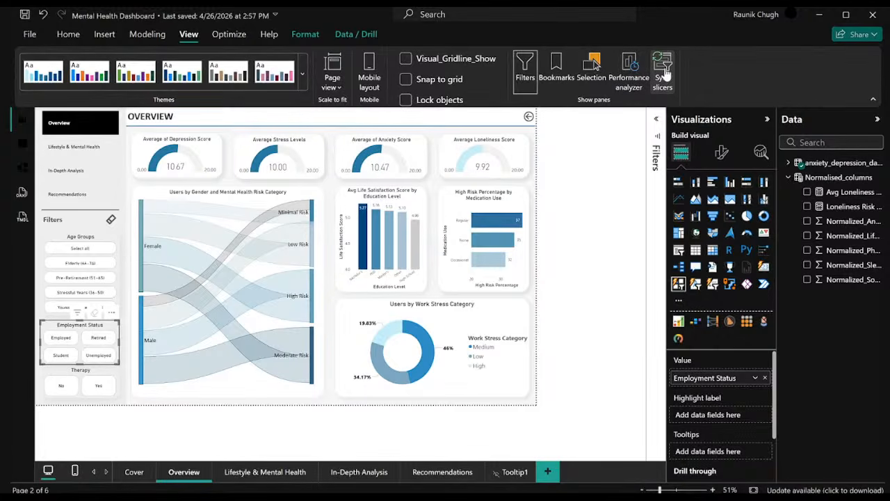
{"action": "left_click", "coordinate": [664, 73]}
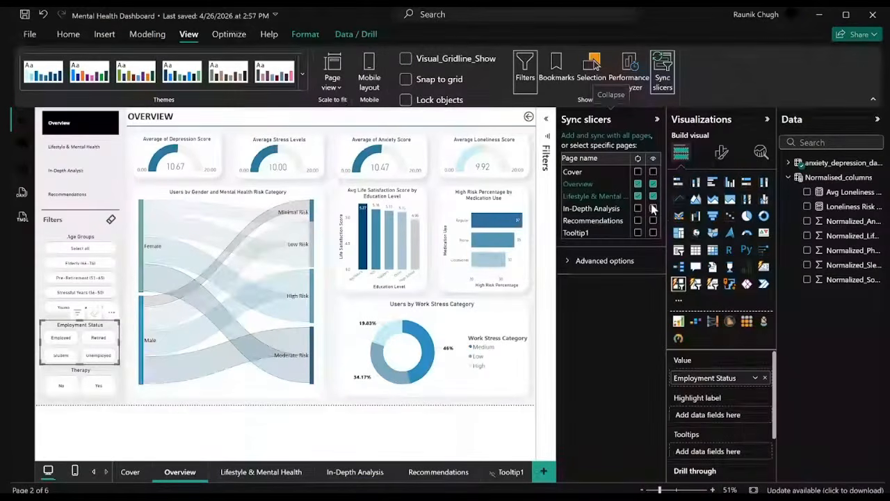
{"action": "left_click", "coordinate": [637, 209]}
{"action": "left_click", "coordinate": [654, 209]}
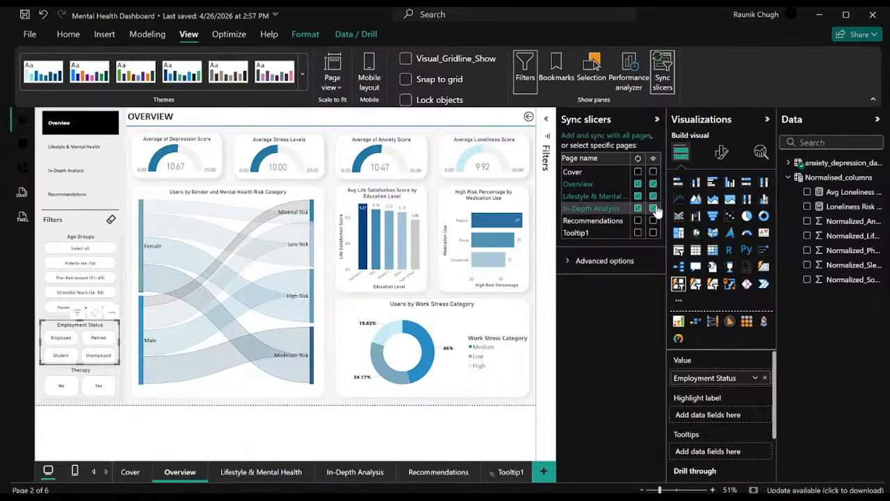
{"action": "left_click", "coordinate": [354, 472]}
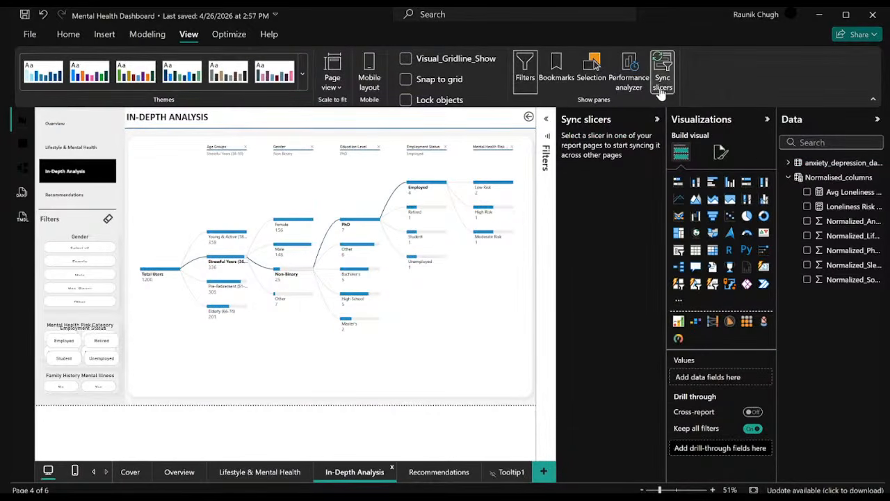
{"action": "left_click", "coordinate": [657, 122]}
{"action": "left_click", "coordinate": [657, 122]}
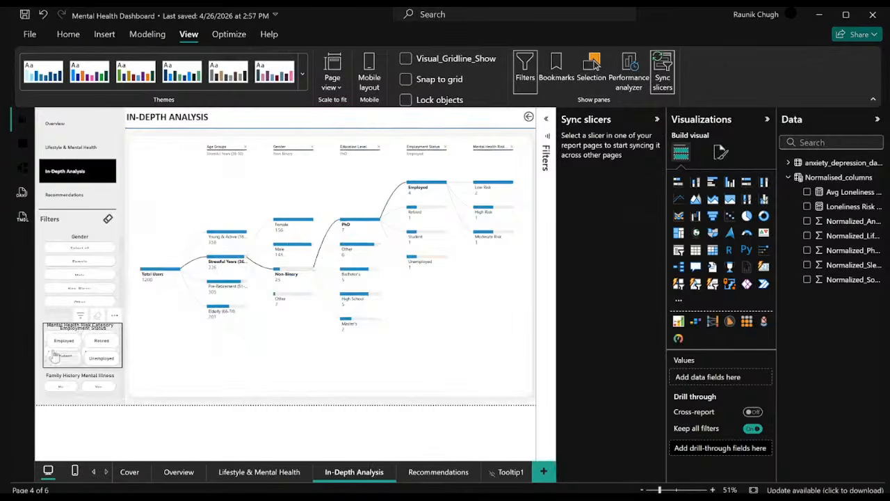
Hide the Employment Status slicer on the In-Depth Analysis page while keeping its sync there turned on.
{"action": "left_click", "coordinate": [112, 333]}
{"action": "left_click", "coordinate": [633, 73]}
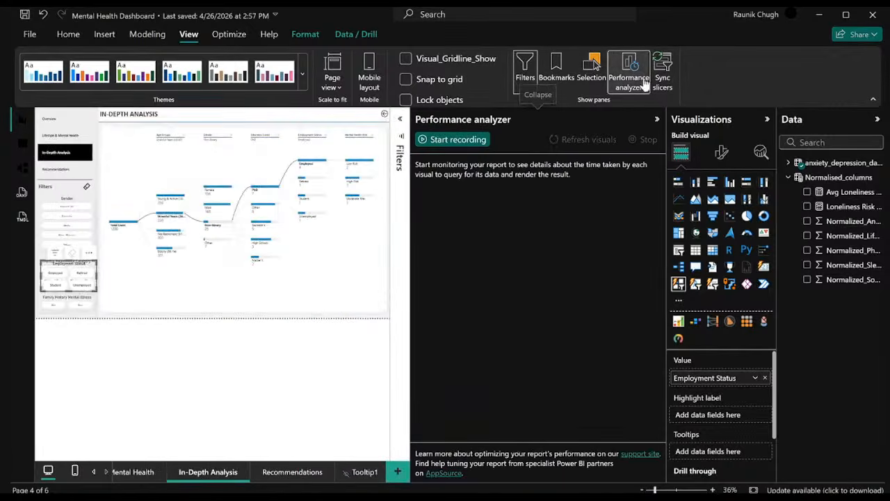
{"action": "left_click", "coordinate": [656, 119]}
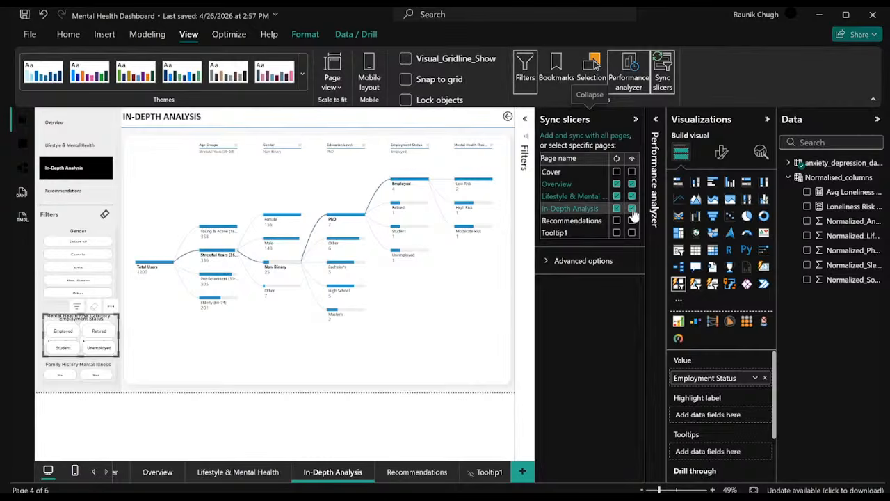
{"action": "left_click", "coordinate": [631, 209]}
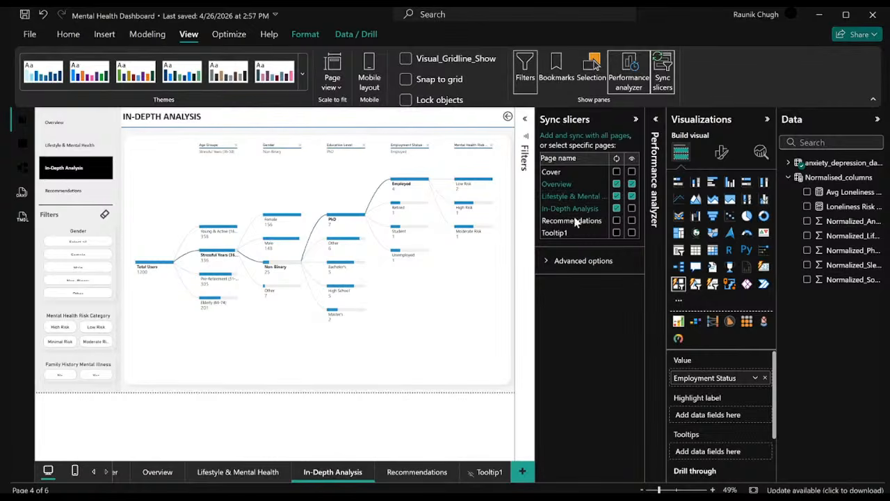
Filter the Overview page's Employment Status slicer by Employed, and add Student, checking the In-Depth Analysis page after each selection.
{"action": "left_click", "coordinate": [159, 476]}
{"action": "left_click", "coordinate": [60, 327]}
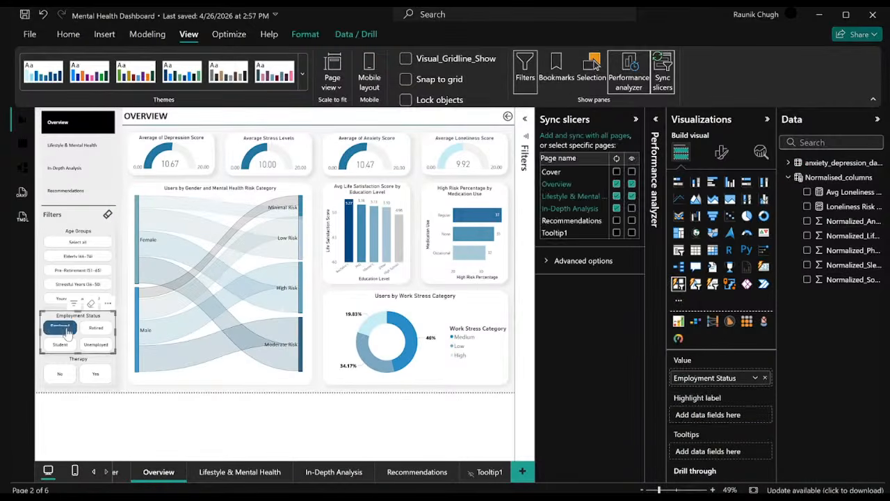
{"action": "left_click", "coordinate": [322, 472]}
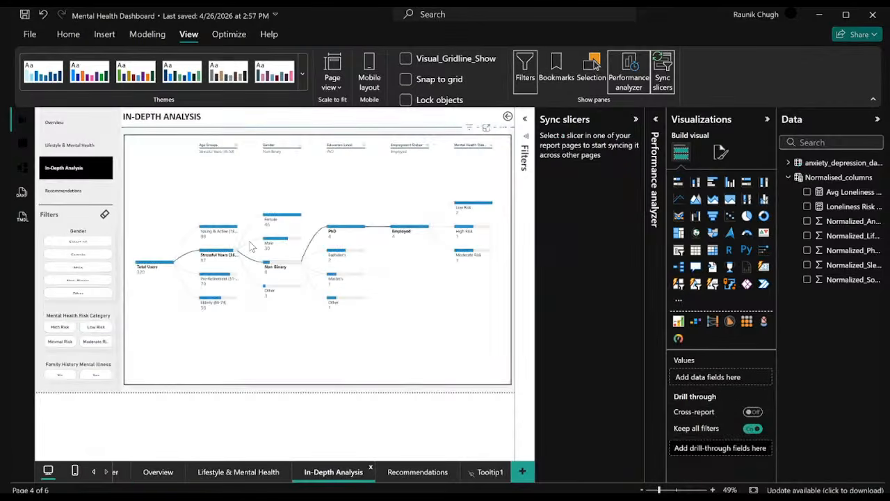
{"action": "left_click", "coordinate": [167, 472]}
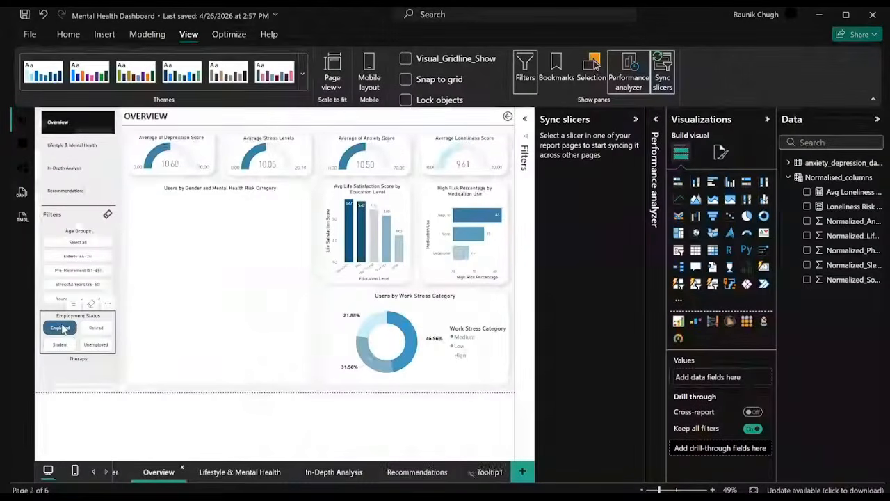
{"action": "left_click", "coordinate": [60, 344], "text": "ctrl"}
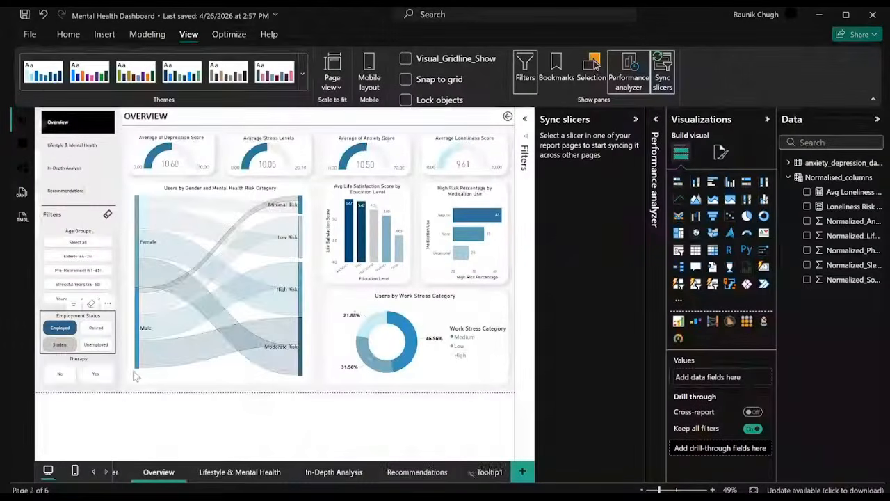
{"action": "left_click", "coordinate": [317, 472]}
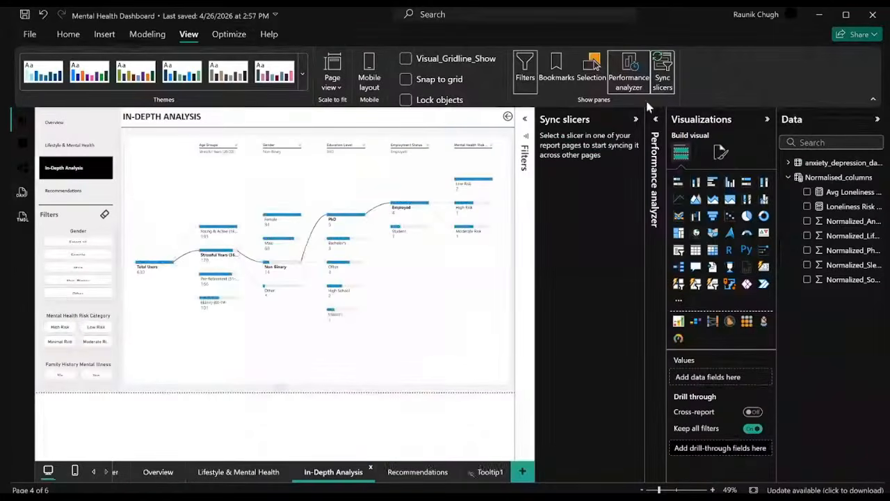
Clear the Employed and Student selections in the Overview page's Employment Status slicer and close the slicer sync settings.
{"action": "left_click", "coordinate": [661, 77]}
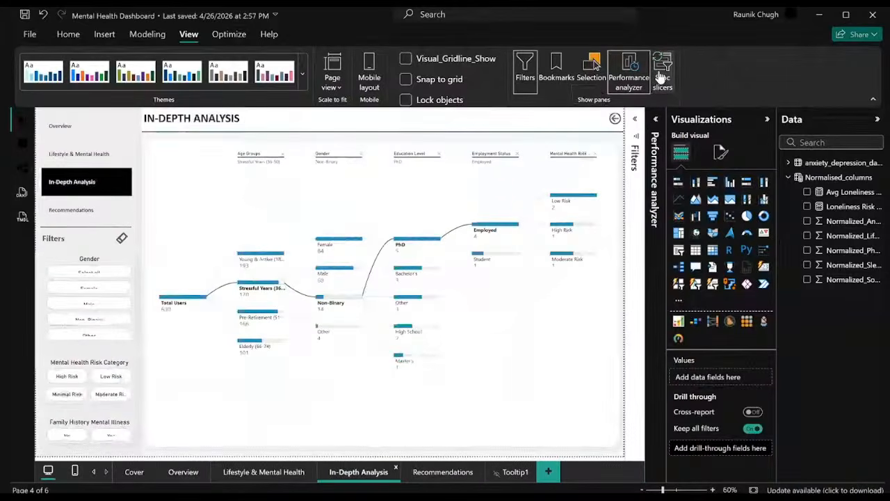
{"action": "left_click", "coordinate": [660, 76]}
{"action": "left_click", "coordinate": [152, 472]}
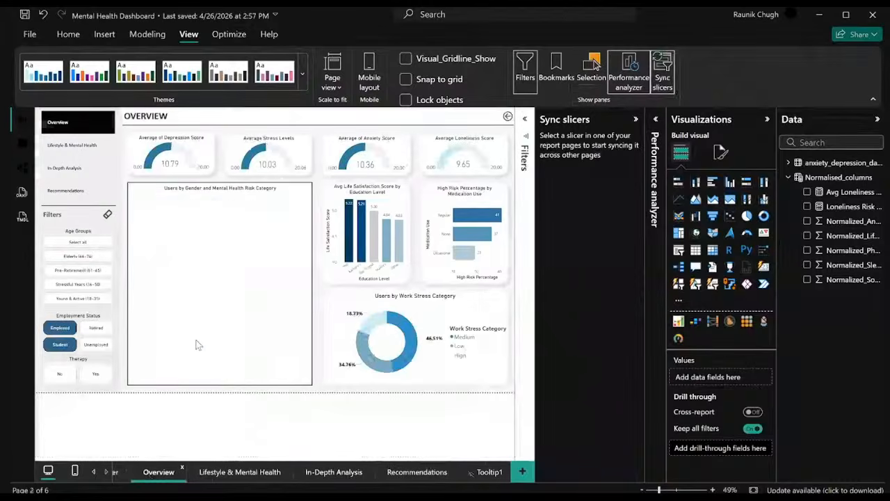
{"action": "left_click", "coordinate": [68, 338]}
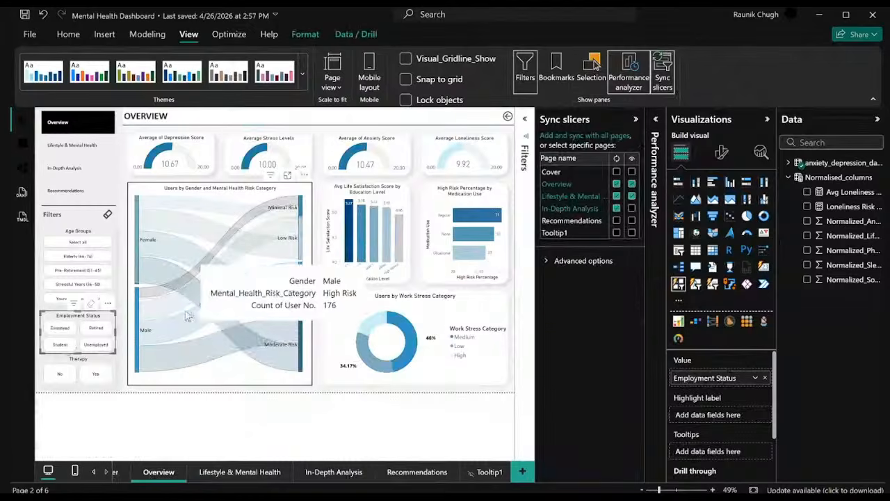
{"action": "left_click", "coordinate": [664, 78]}
{"action": "left_click", "coordinate": [664, 77]}
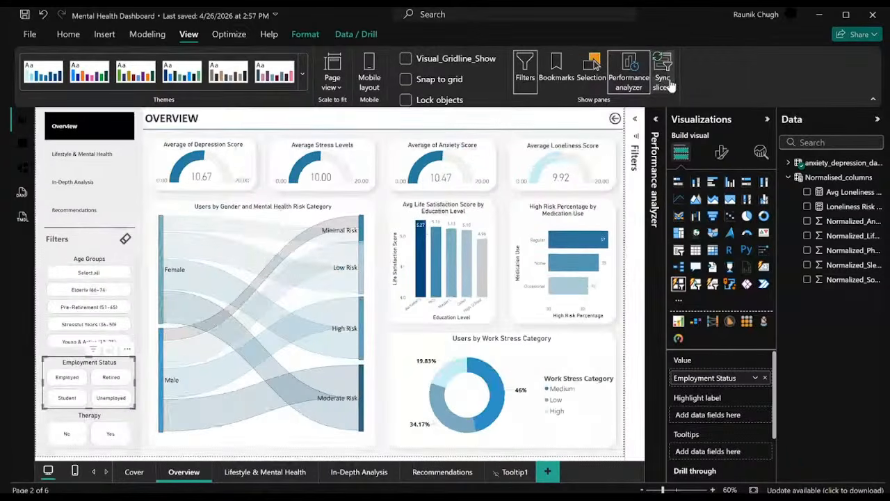
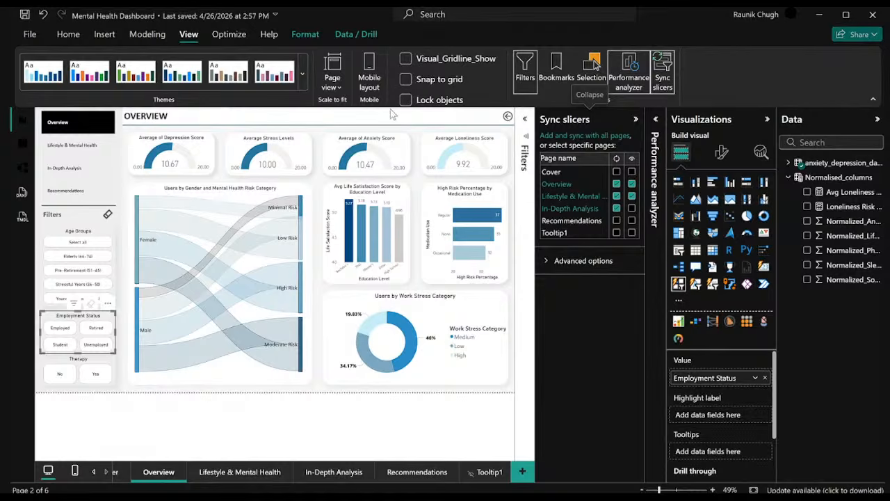
Collapse the slicer sync settings and examine the Overview page's charts on gender and risk, education level, medication use and work stress.
{"action": "left_click", "coordinate": [70, 35]}
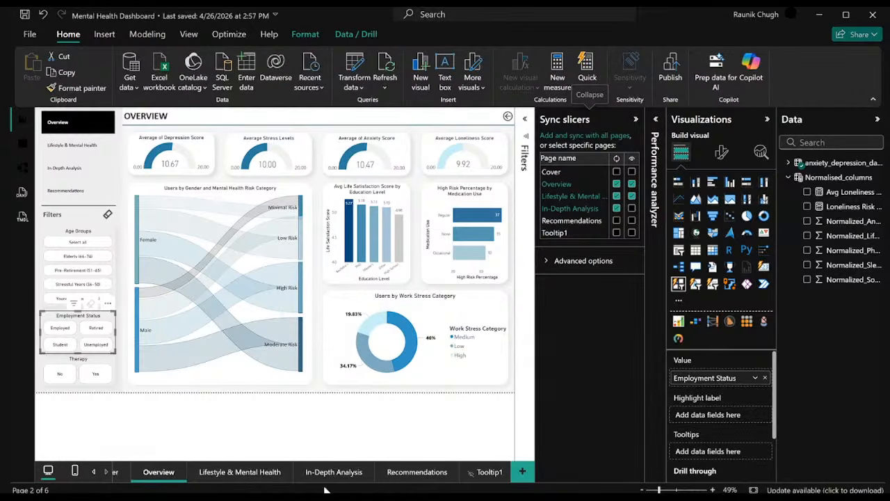
{"action": "left_click", "coordinate": [93, 471]}
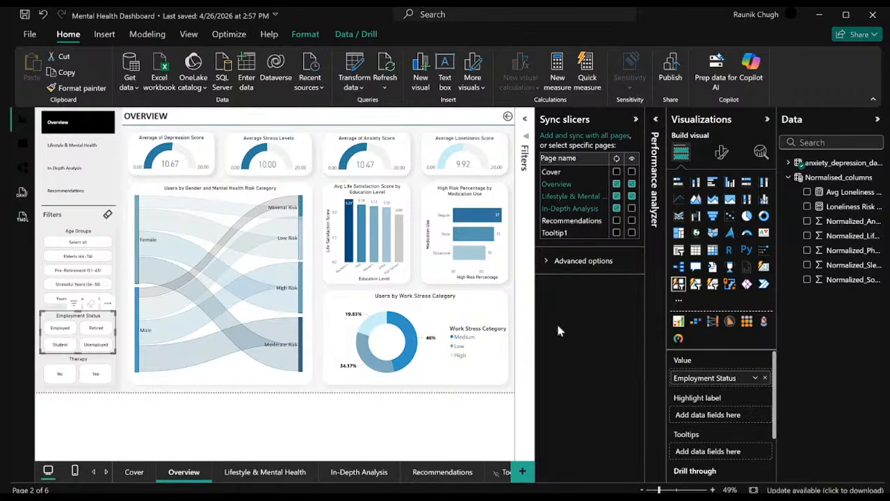
{"action": "left_click", "coordinate": [636, 118]}
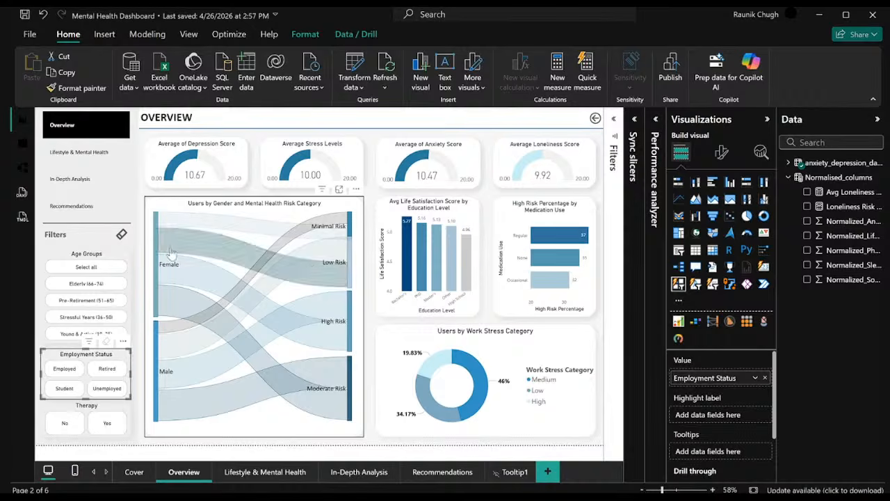
{"action": "mouse_move", "coordinate": [343, 219]}
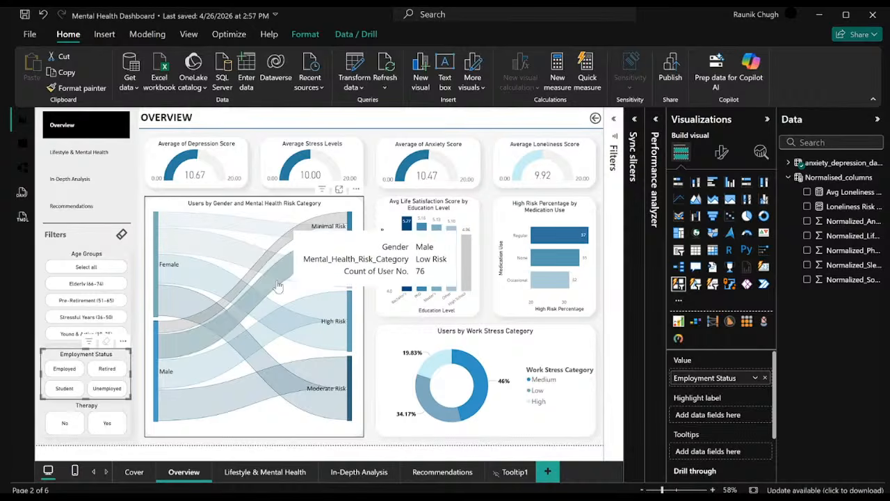
{"action": "mouse_move", "coordinate": [332, 346]}
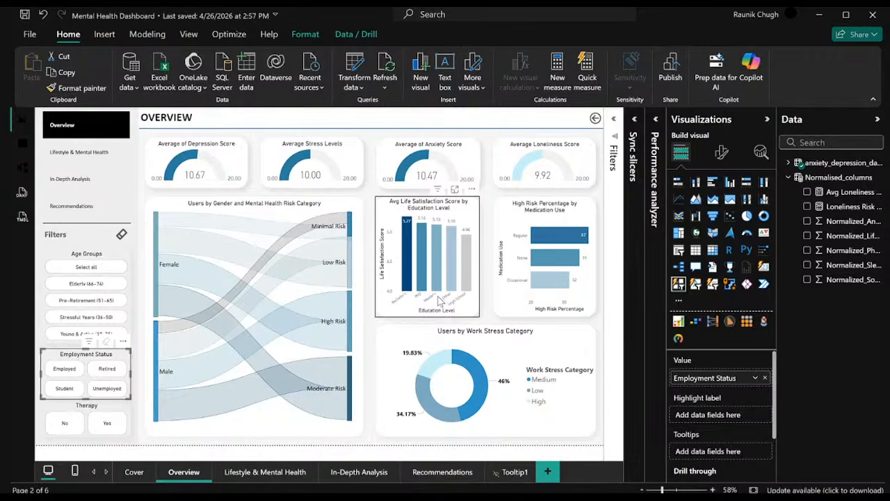
{"action": "mouse_move", "coordinate": [447, 273]}
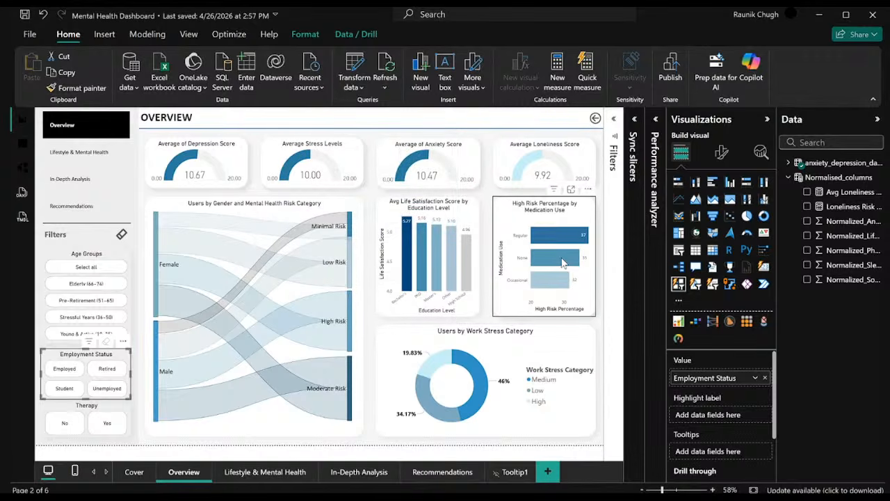
{"action": "mouse_move", "coordinate": [566, 258]}
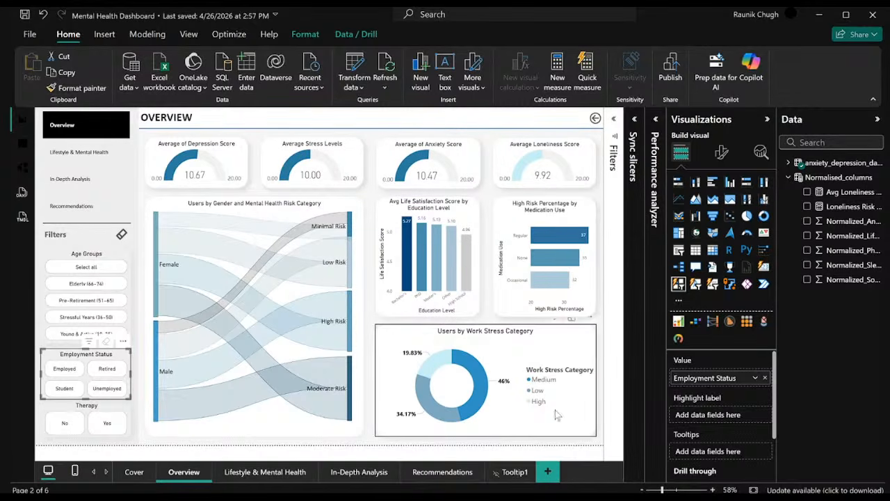
Open the Recommendations page and search the data fields for "mental".
{"action": "left_click", "coordinate": [444, 476]}
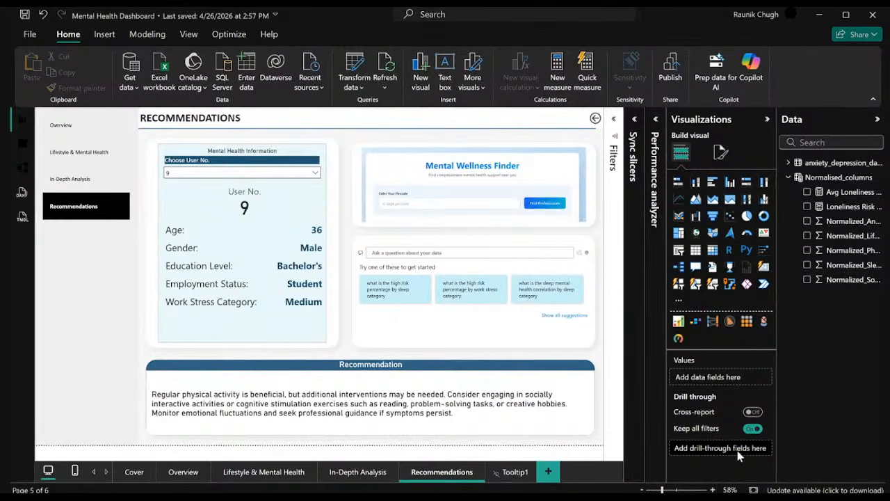
{"action": "left_click", "coordinate": [798, 177]}
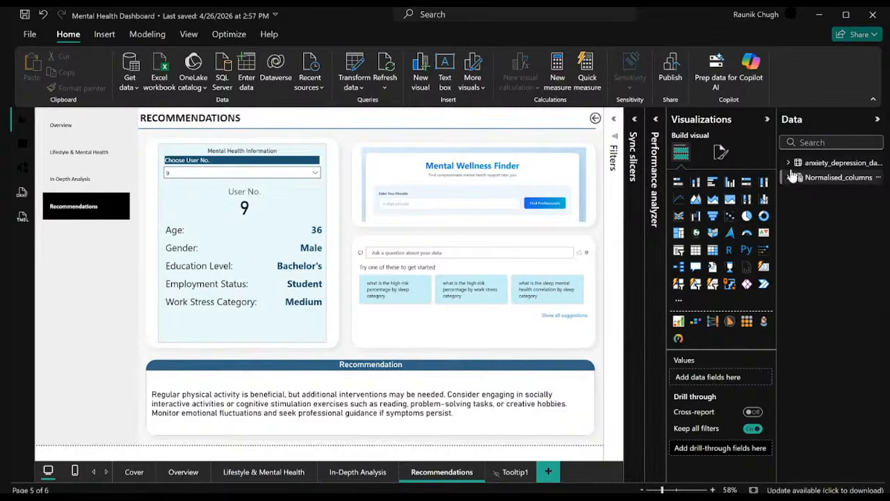
{"action": "left_click", "coordinate": [795, 164]}
{"action": "left_click", "coordinate": [807, 142]}
{"action": "type", "text": "mental"}
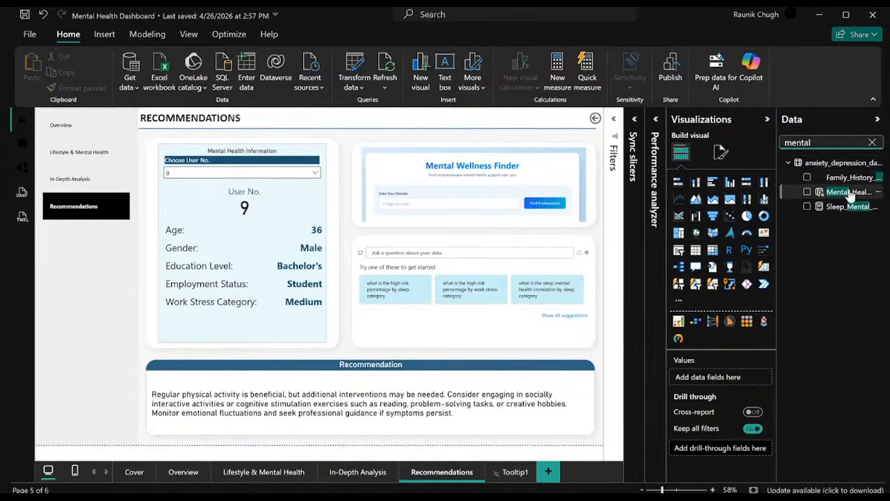
Add Mental_Health_Risk_Category as the Recommendations page's drill-through field and remove it again, twice in a row.
{"action": "left_click_drag", "start_coordinate": [848, 192], "coordinate": [719, 451]}
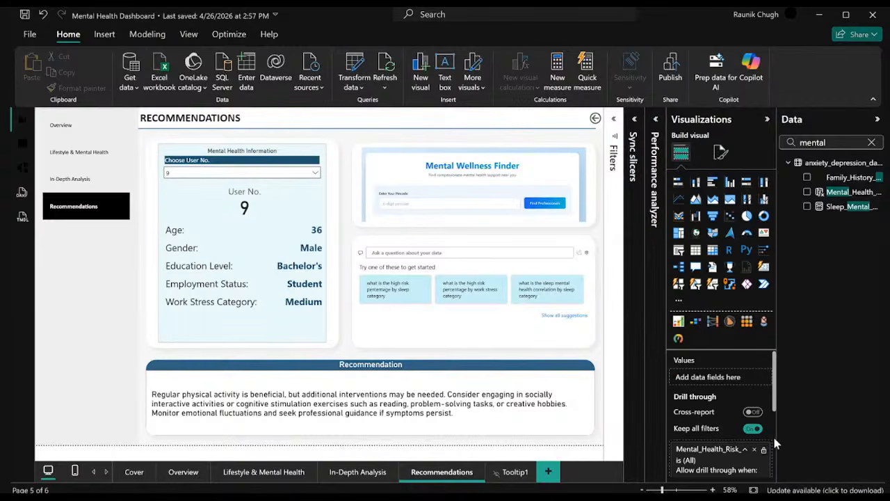
{"action": "left_click", "coordinate": [754, 449]}
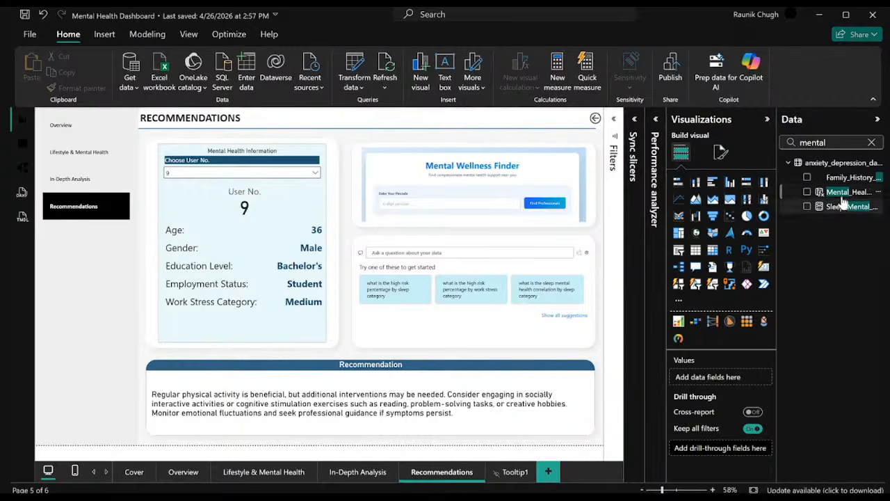
{"action": "left_click_drag", "start_coordinate": [845, 192], "coordinate": [728, 454]}
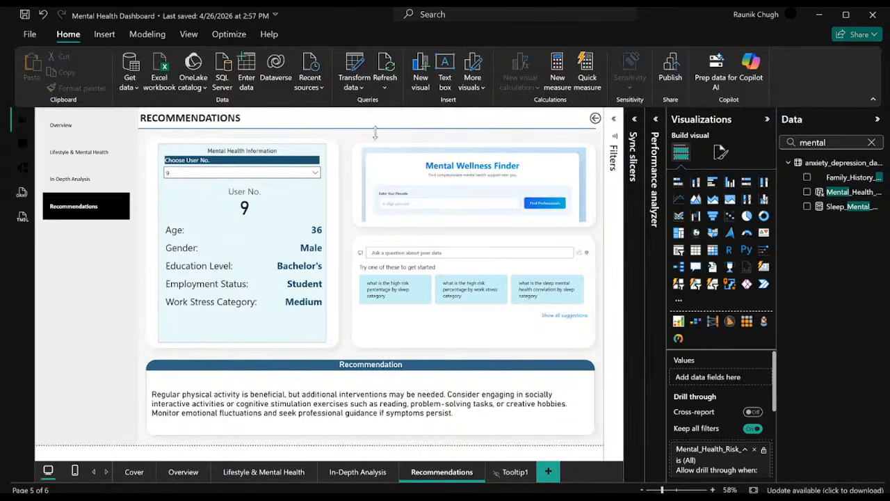
{"action": "left_click", "coordinate": [755, 449]}
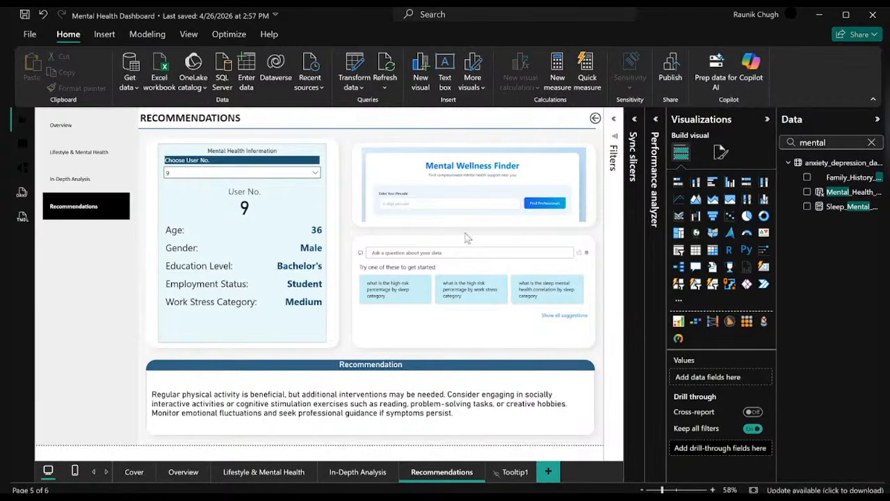
Try the first entries of the Choose User No. slicer and clear the selection so that all users are included.
{"action": "left_click", "coordinate": [314, 172]}
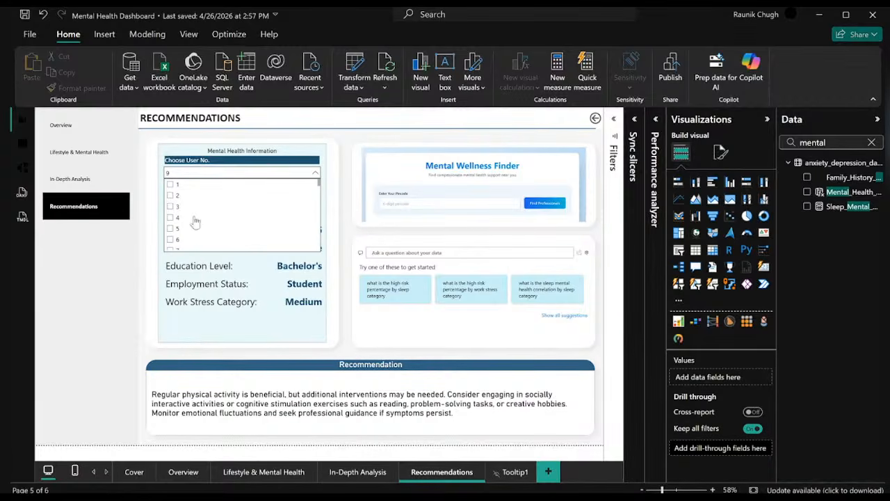
{"action": "left_click", "coordinate": [174, 185]}
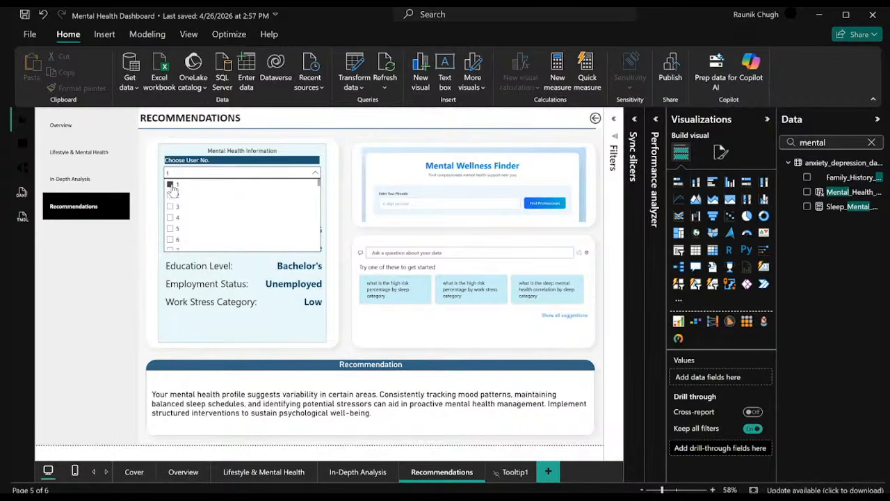
{"action": "left_click", "coordinate": [174, 185]}
{"action": "left_click", "coordinate": [172, 185]}
{"action": "left_click", "coordinate": [171, 196]}
{"action": "left_click", "coordinate": [172, 186]}
{"action": "left_click", "coordinate": [173, 185]}
{"action": "left_click", "coordinate": [315, 173]}
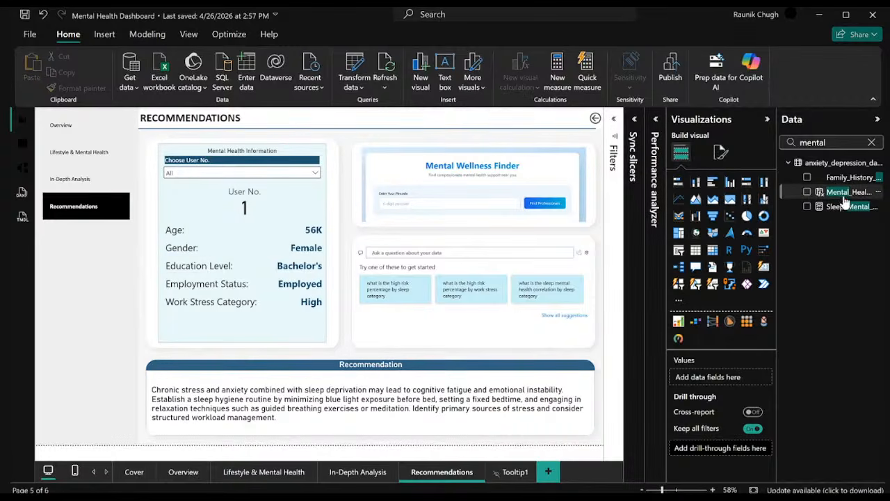
Add Mental_Health_Risk_Category as the Recommendations page's drill-through field and drill through to that page from High Risk in the Overview's gender and risk chart.
{"action": "left_click_drag", "start_coordinate": [842, 196], "coordinate": [737, 454]}
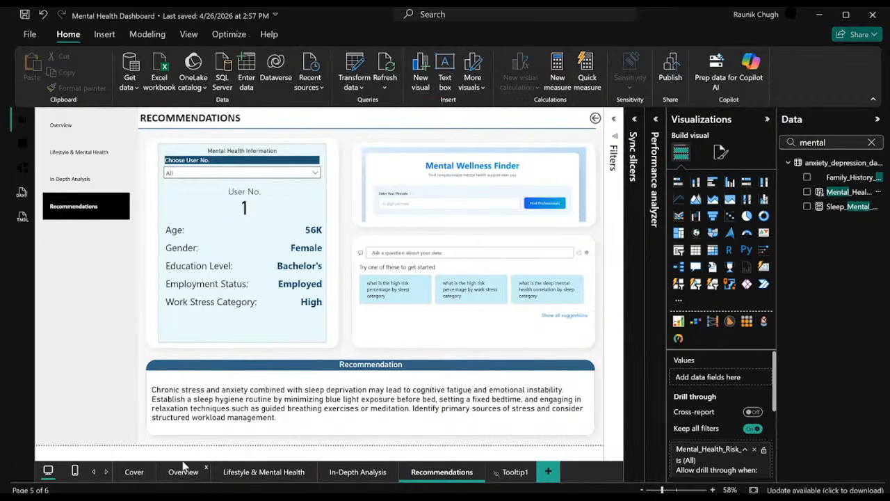
{"action": "left_click", "coordinate": [200, 475]}
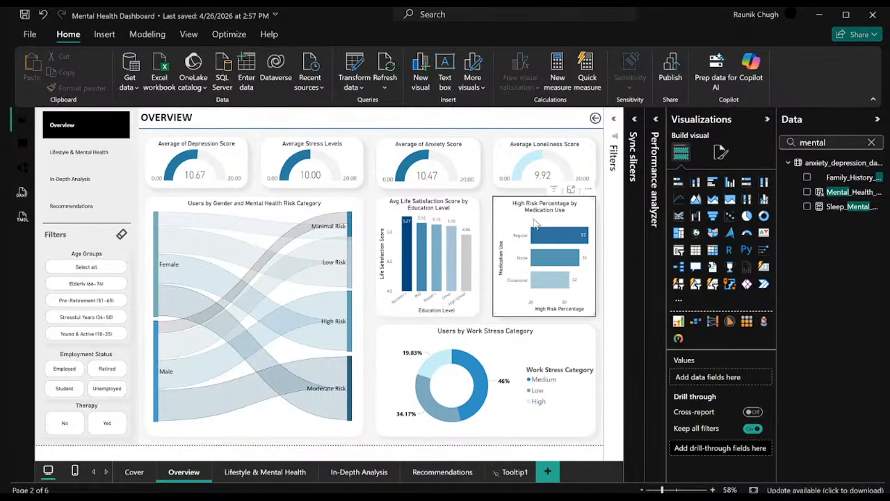
{"action": "right_click", "coordinate": [349, 321]}
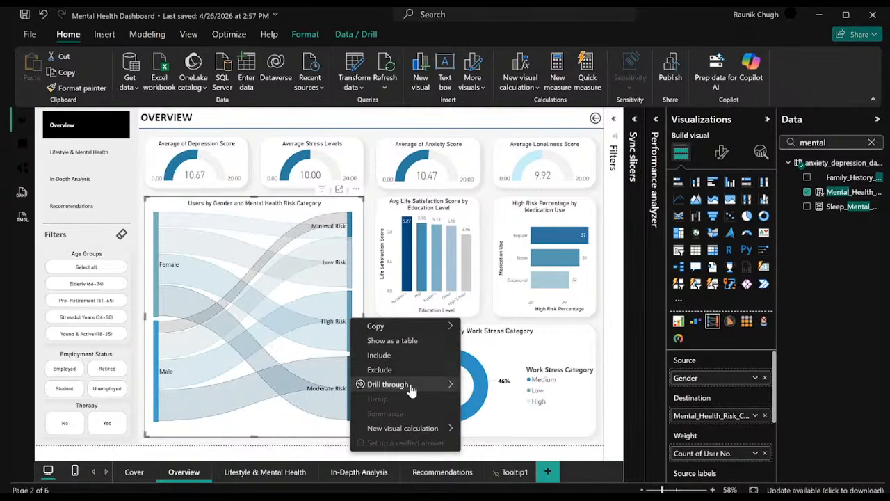
{"action": "mouse_move", "coordinate": [433, 384]}
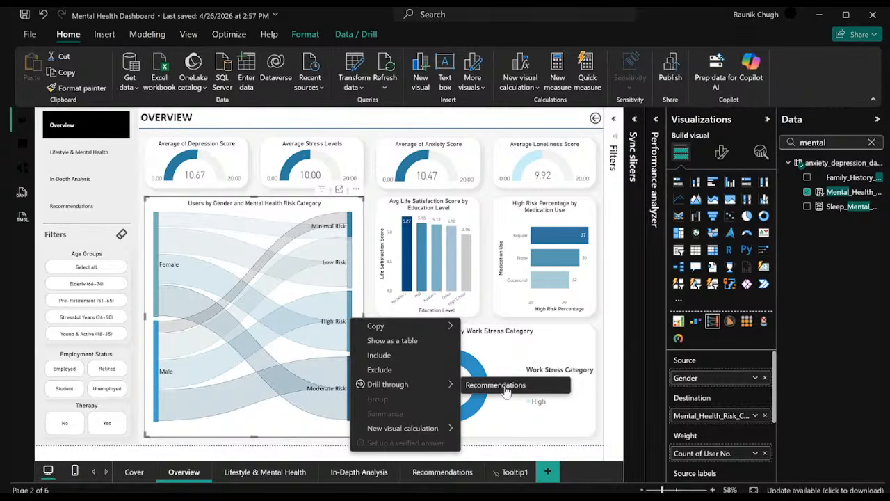
{"action": "left_click", "coordinate": [505, 386]}
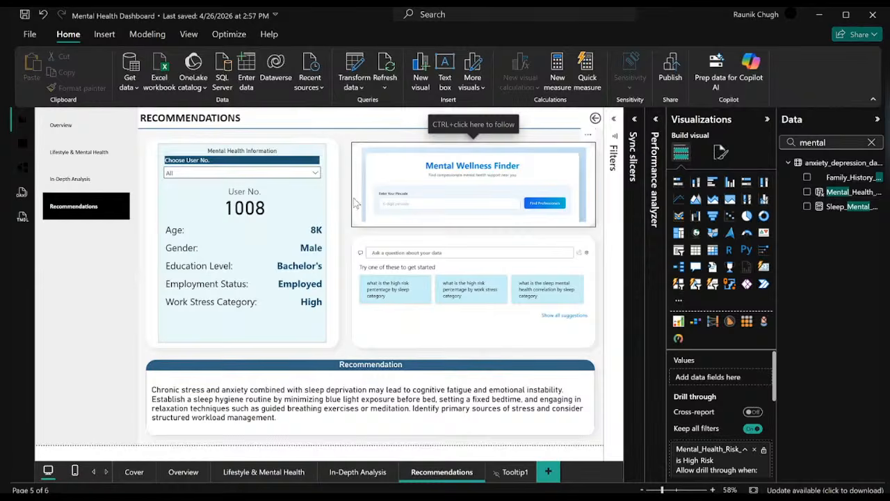
Select the first few High Risk users one after another in the Choose User No. slicer to check their details and recommendations.
{"action": "left_click", "coordinate": [325, 186]}
{"action": "left_click", "coordinate": [313, 173]}
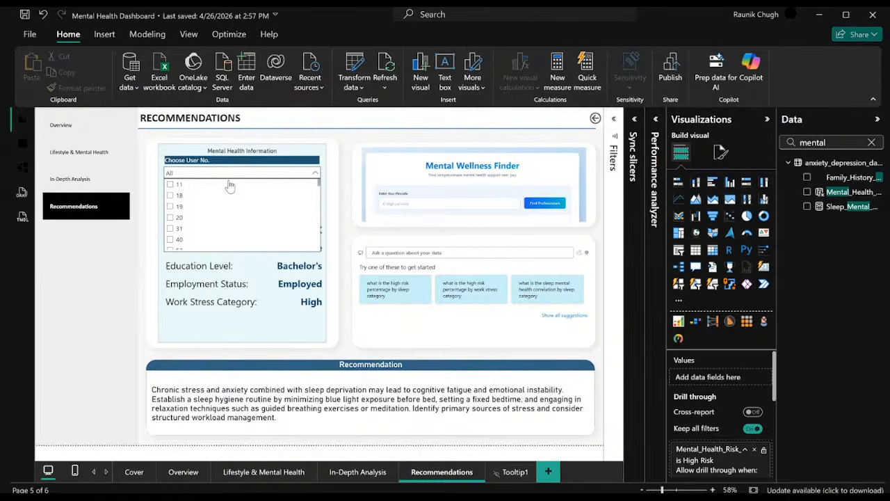
{"action": "left_click", "coordinate": [171, 184]}
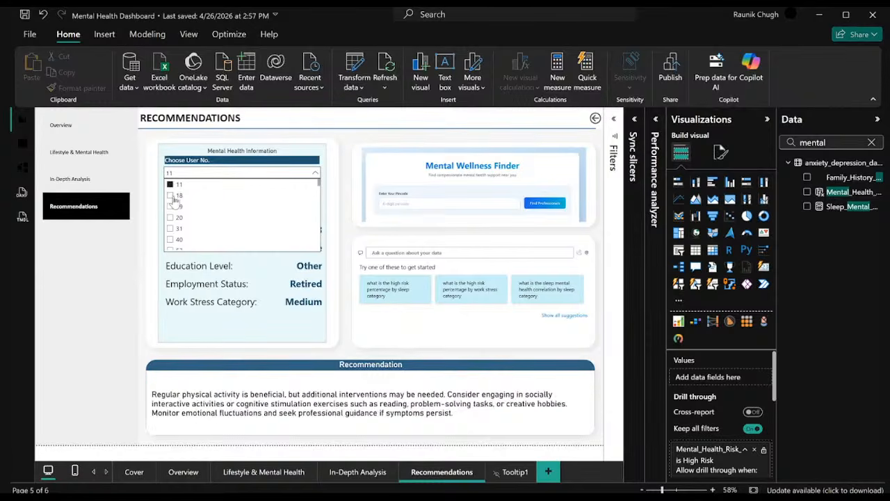
{"action": "left_click", "coordinate": [174, 196]}
{"action": "left_click", "coordinate": [174, 207]}
{"action": "left_click", "coordinate": [174, 184]}
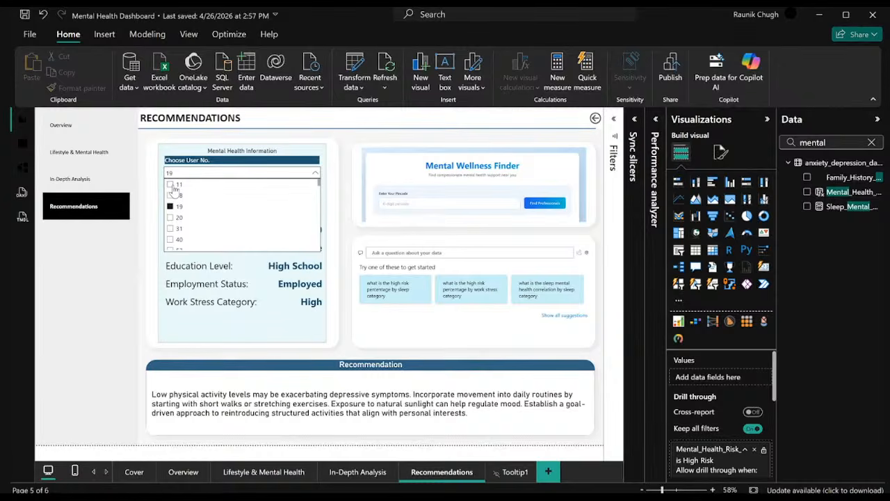
{"action": "left_click", "coordinate": [316, 173]}
{"action": "left_click", "coordinate": [316, 173]}
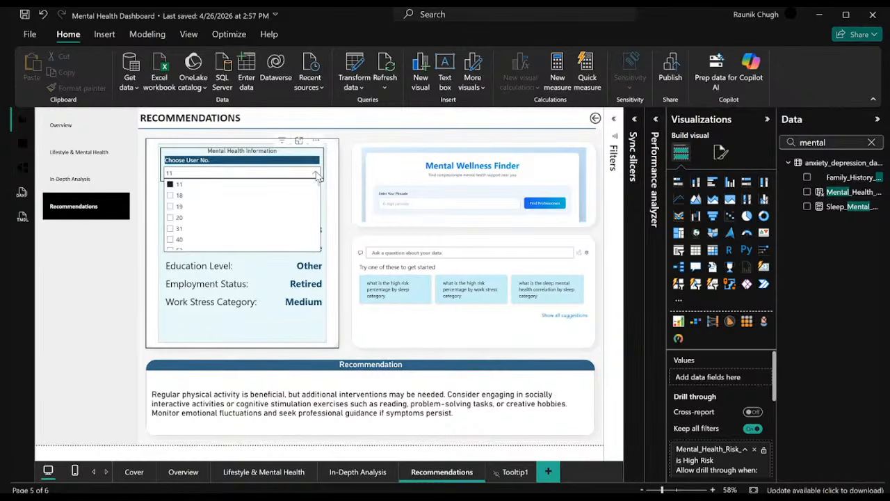
Select three users further down the Choose User No. list to compare their recommendations, and clear the slicer selection.
{"action": "left_click", "coordinate": [177, 216]}
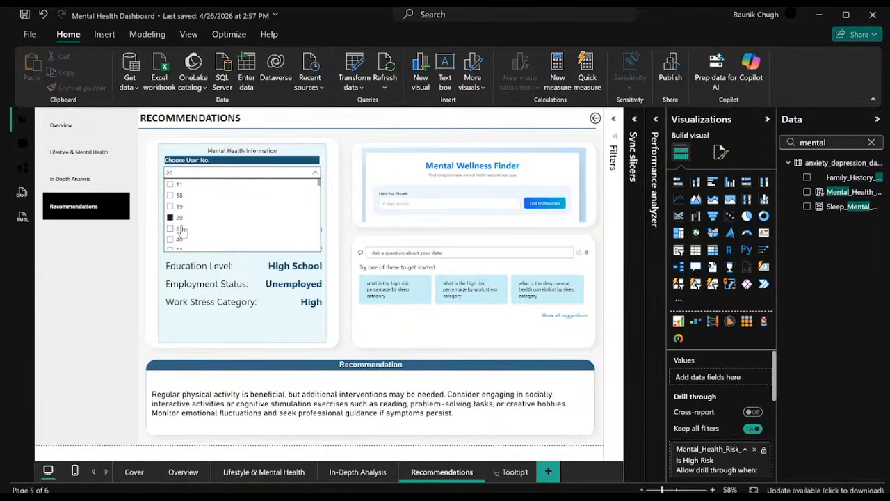
{"action": "scroll", "coordinate": [181, 226], "scroll_direction": "down", "scroll_amount": 1}
{"action": "left_click", "coordinate": [180, 226]}
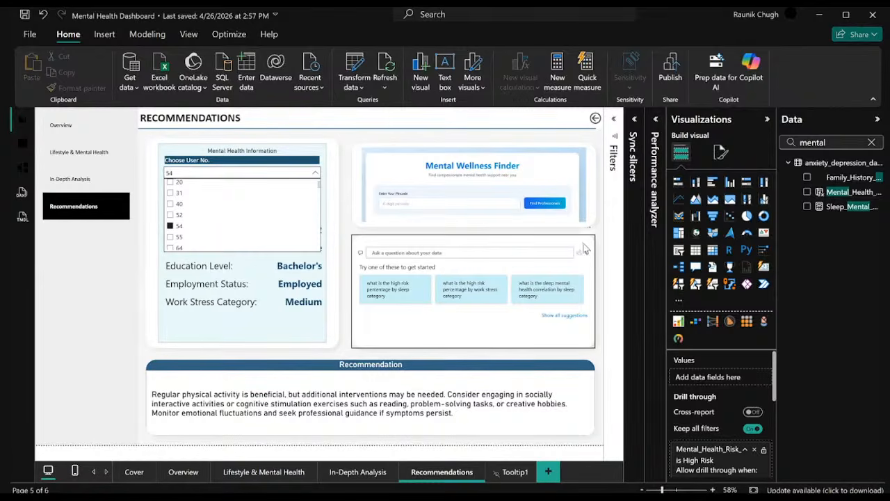
{"action": "scroll", "coordinate": [227, 217], "scroll_direction": "down", "scroll_amount": 1}
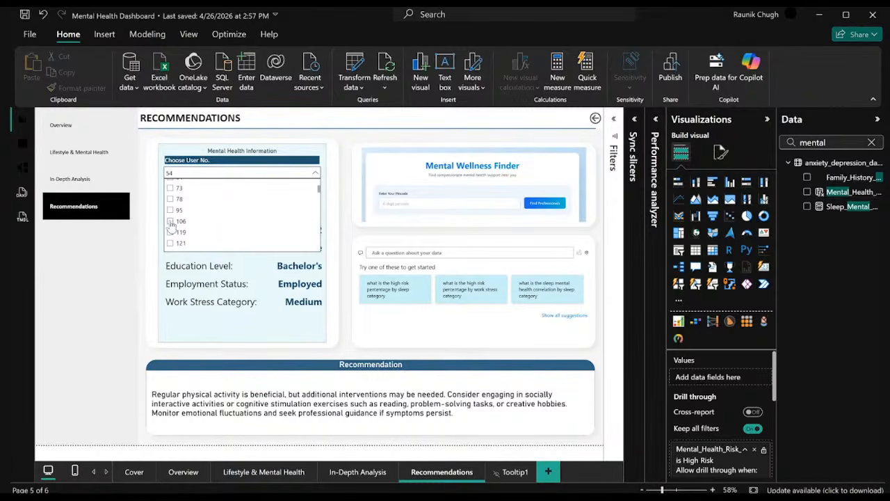
{"action": "left_click", "coordinate": [243, 221]}
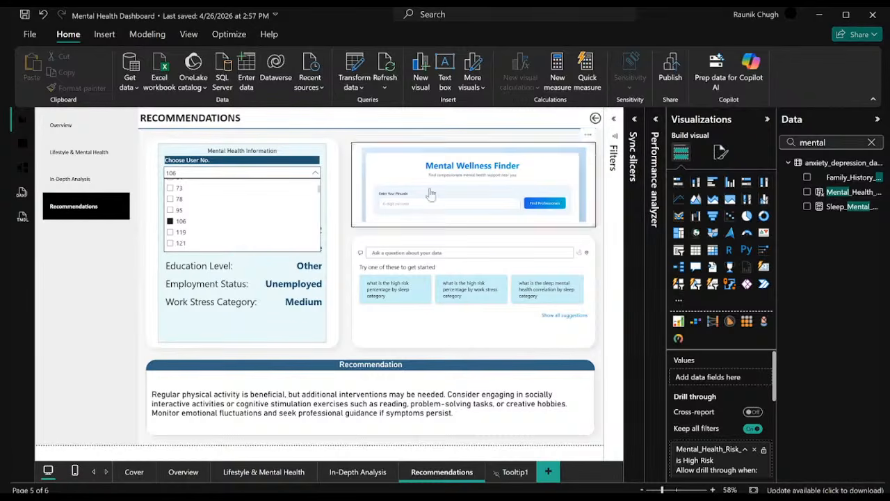
{"action": "left_click", "coordinate": [192, 221]}
{"action": "scroll", "coordinate": [192, 221], "scroll_direction": "up", "scroll_amount": 3}
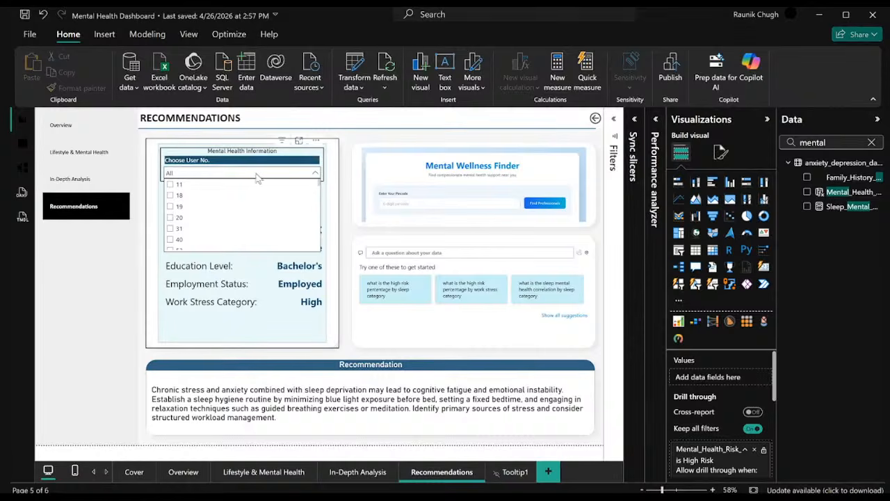
{"action": "left_click", "coordinate": [316, 175]}
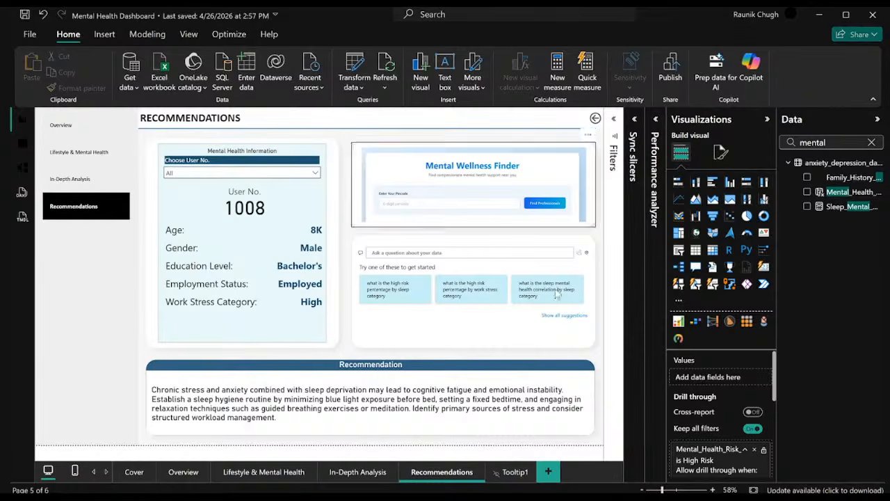
Remove the Mental_Health_Risk_Category drill-through field and the Top 2 Gender filter from the Recommendations page, and check the Choose User No. list.
{"action": "left_click", "coordinate": [754, 450]}
{"action": "left_click", "coordinate": [758, 450]}
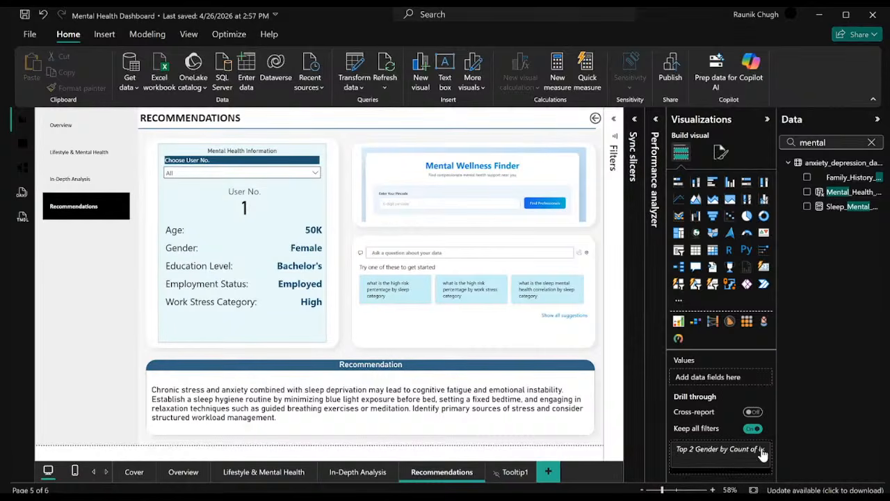
{"action": "left_click", "coordinate": [762, 450]}
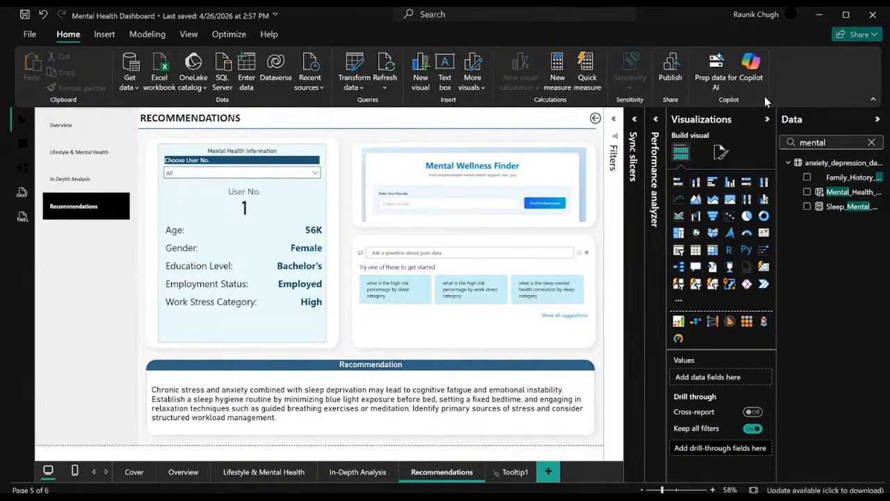
{"action": "left_click", "coordinate": [319, 174]}
{"action": "left_click", "coordinate": [320, 175]}
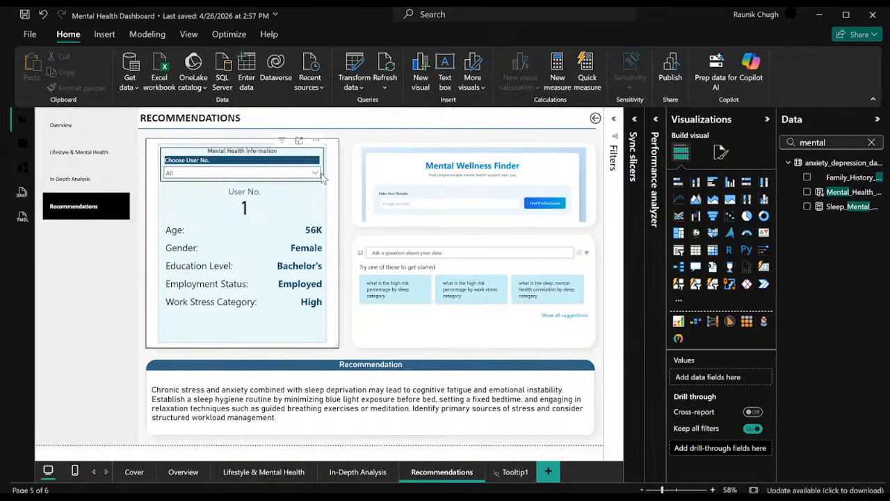
Add Mental_Health_Risk_Category back as the Recommendations page's drill-through field and view its list of risk categories.
{"action": "left_click_drag", "start_coordinate": [831, 193], "coordinate": [745, 442]}
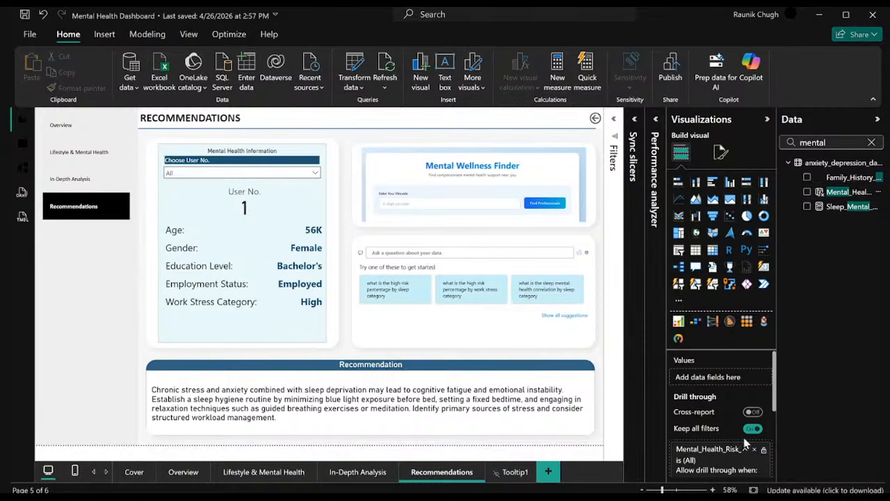
{"action": "left_click", "coordinate": [745, 443]}
{"action": "scroll", "coordinate": [730, 445], "scroll_direction": "down", "scroll_amount": 2}
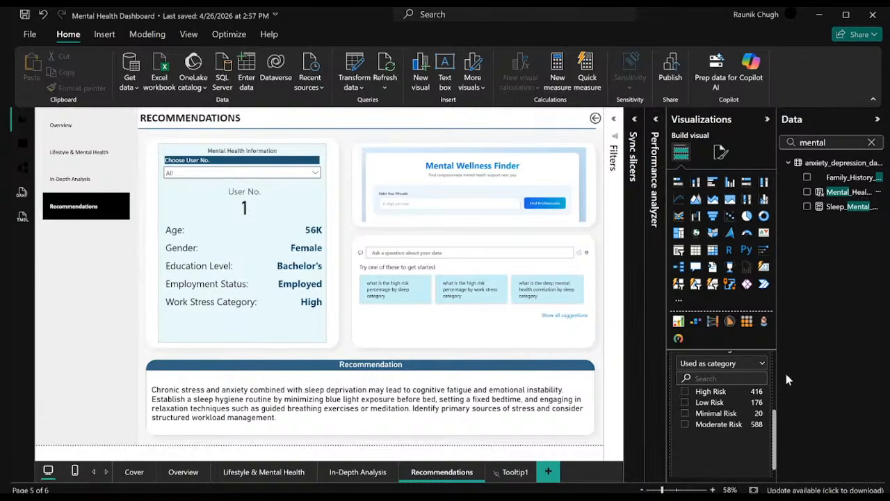
Drill through from Moderate Risk in the Overview page's Sankey chart to Recommendations, and browse the Choose User No. list.
{"action": "left_click", "coordinate": [184, 472]}
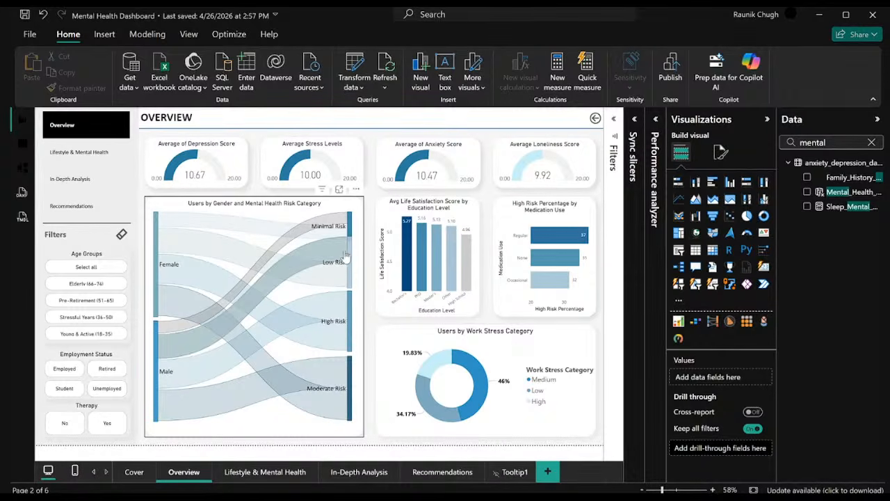
{"action": "right_click", "coordinate": [354, 385]}
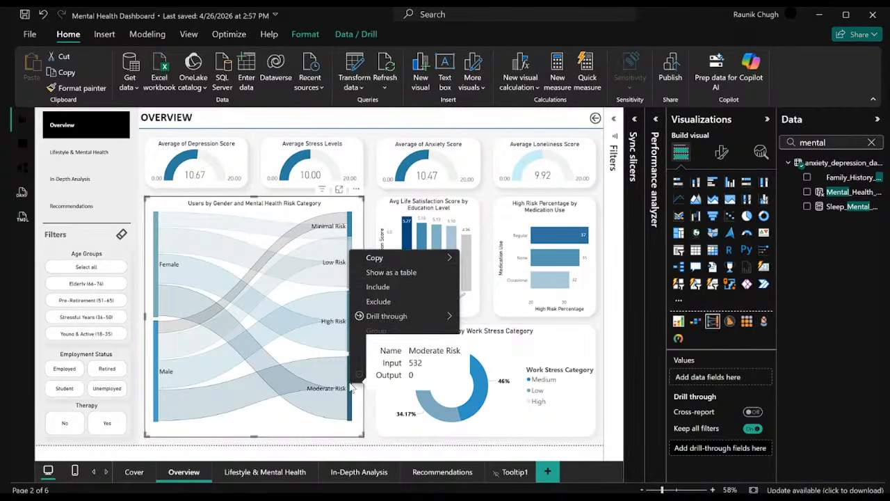
{"action": "mouse_move", "coordinate": [440, 321]}
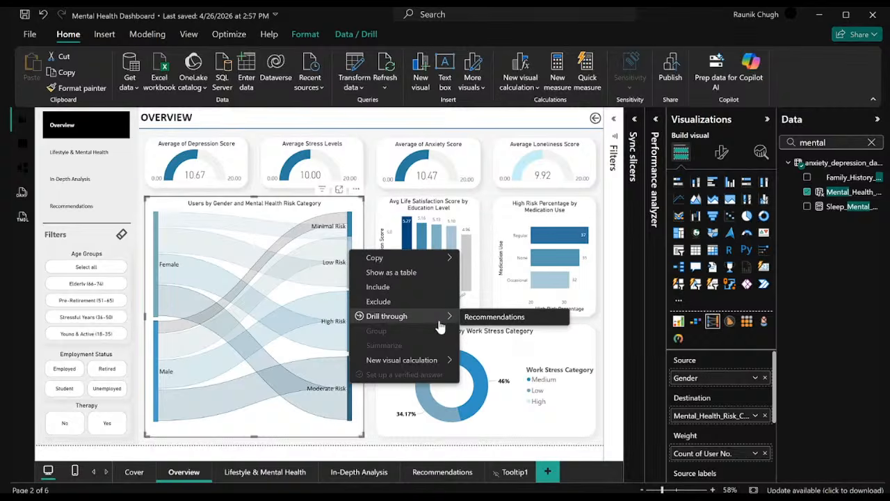
{"action": "left_click", "coordinate": [512, 318]}
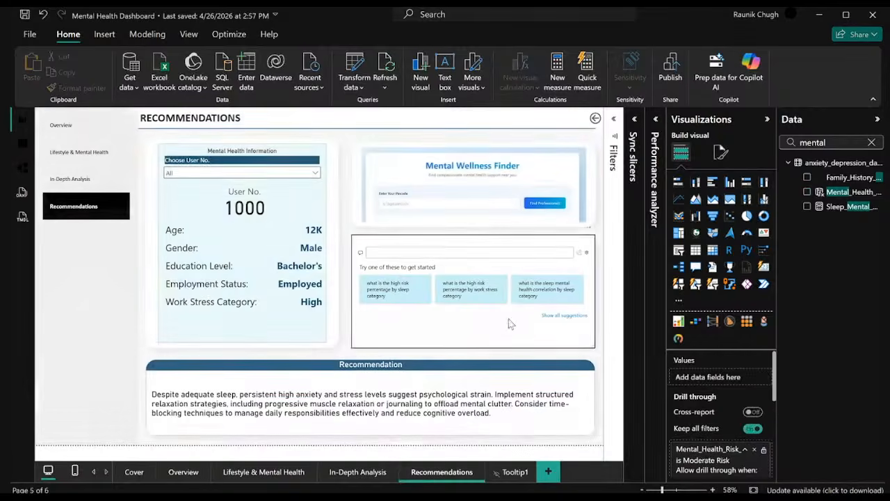
{"action": "left_click", "coordinate": [289, 174]}
{"action": "scroll", "coordinate": [206, 206], "scroll_direction": "down", "scroll_amount": 10}
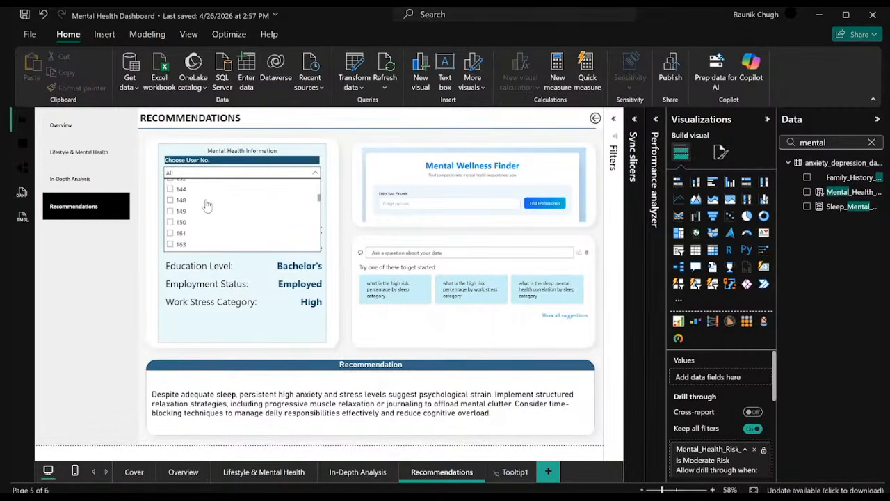
Examine the Recommendations page's drill-through settings and the risk category selected in the Mental_Health_Risk_Category filter.
{"action": "left_click", "coordinate": [716, 448]}
{"action": "scroll", "coordinate": [719, 436], "scroll_direction": "down", "scroll_amount": 3}
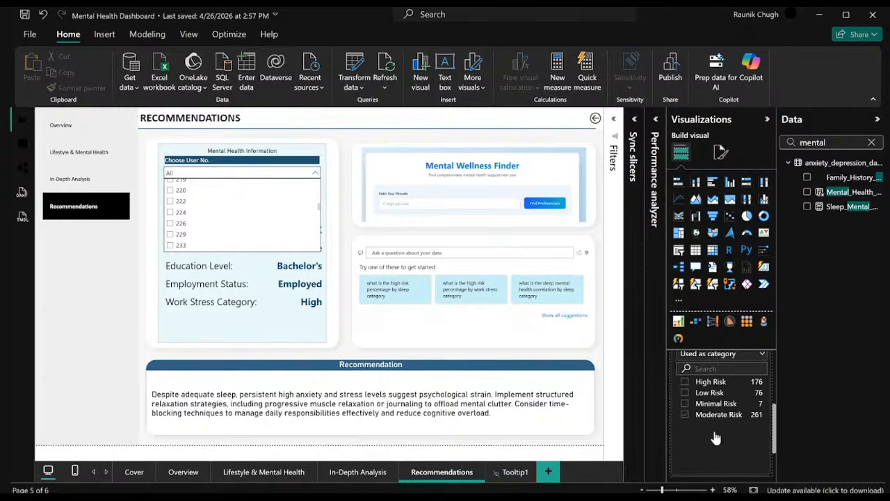
{"action": "scroll", "coordinate": [726, 424], "scroll_direction": "up", "scroll_amount": 3}
{"action": "scroll", "coordinate": [730, 424], "scroll_direction": "down", "scroll_amount": 3}
{"action": "scroll", "coordinate": [731, 421], "scroll_direction": "up", "scroll_amount": 1}
{"action": "scroll", "coordinate": [732, 410], "scroll_direction": "up", "scroll_amount": 3}
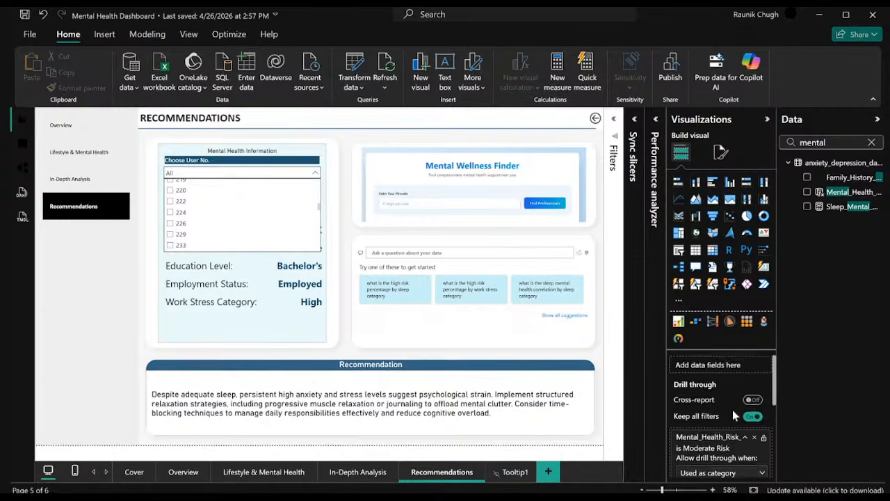
{"action": "scroll", "coordinate": [732, 412], "scroll_direction": "down", "scroll_amount": 1}
{"action": "scroll", "coordinate": [729, 404], "scroll_direction": "up", "scroll_amount": 1}
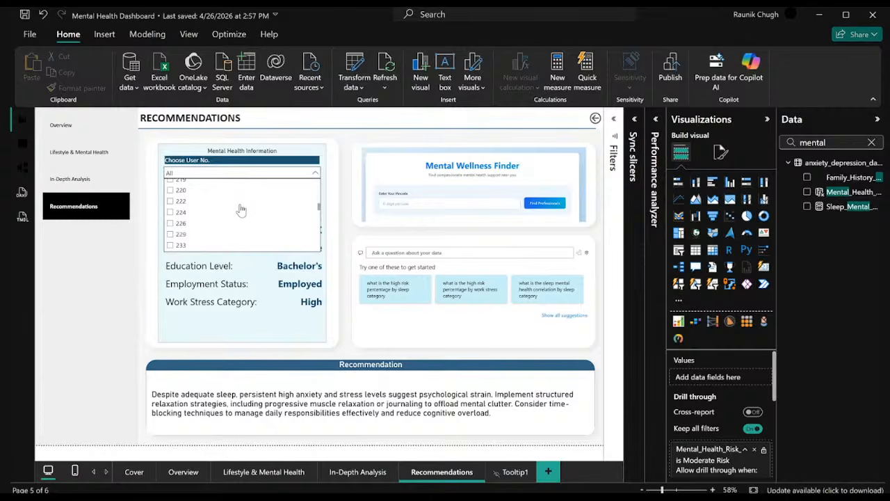
Select three Moderate Risk users in the Choose User No. slicer to compare their recommendations, and clear the selection.
{"action": "left_click", "coordinate": [183, 203]}
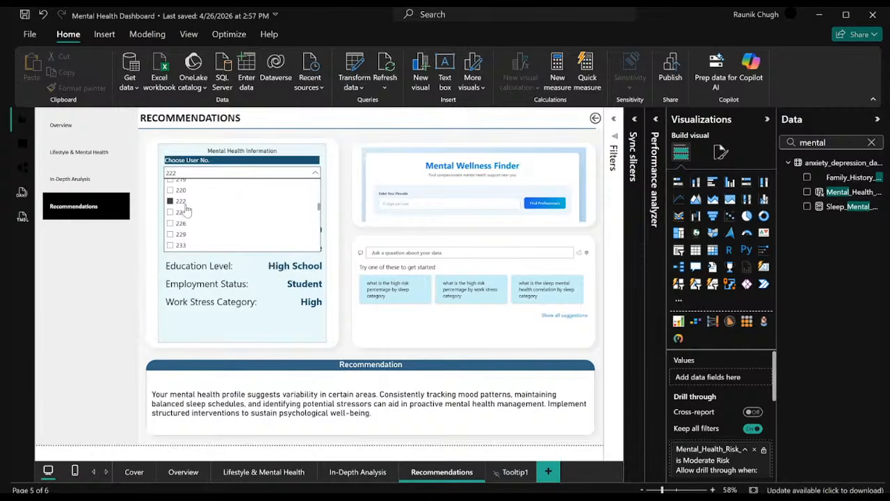
{"action": "left_click", "coordinate": [172, 223]}
{"action": "left_click", "coordinate": [173, 213]}
{"action": "left_click", "coordinate": [180, 202]}
{"action": "left_click", "coordinate": [181, 203]}
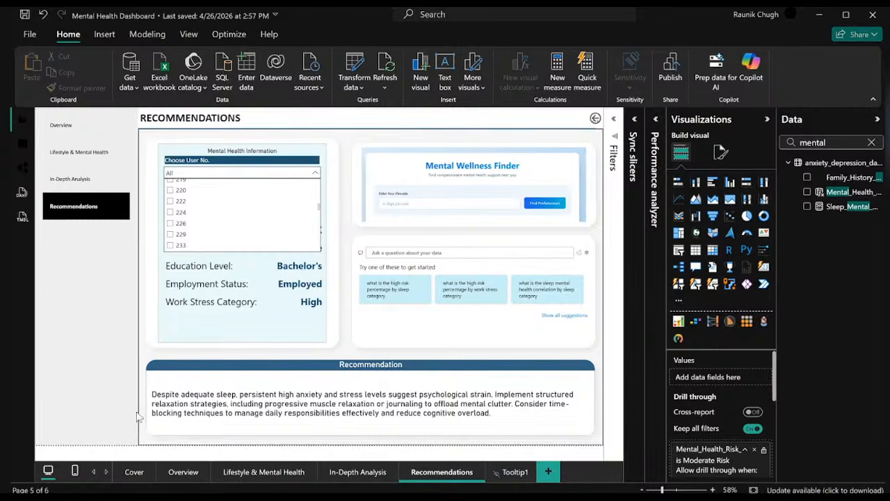
Drill through from High Risk in the Overview page's Sankey chart to the Recommendations page.
{"action": "left_click", "coordinate": [185, 472]}
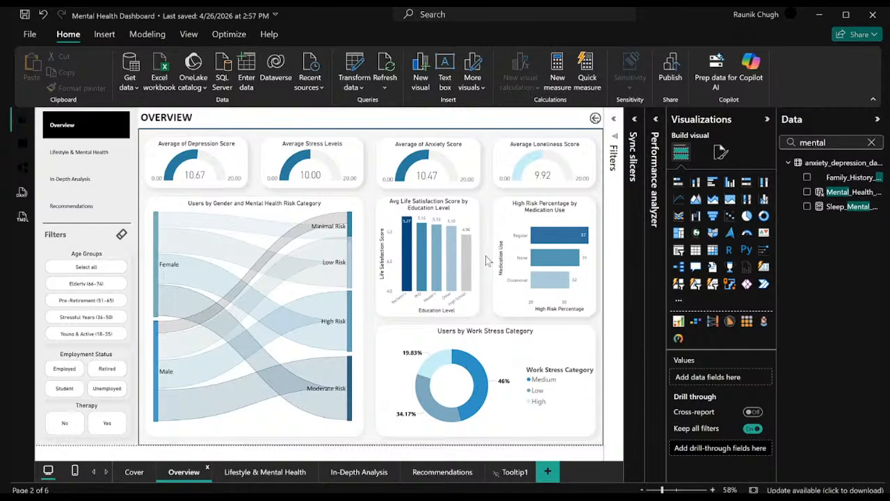
{"action": "mouse_move", "coordinate": [350, 260]}
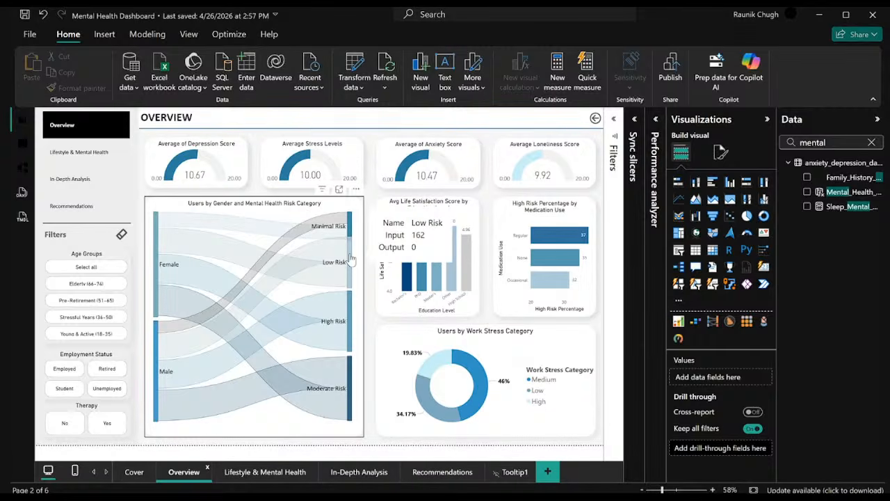
{"action": "right_click", "coordinate": [350, 324]}
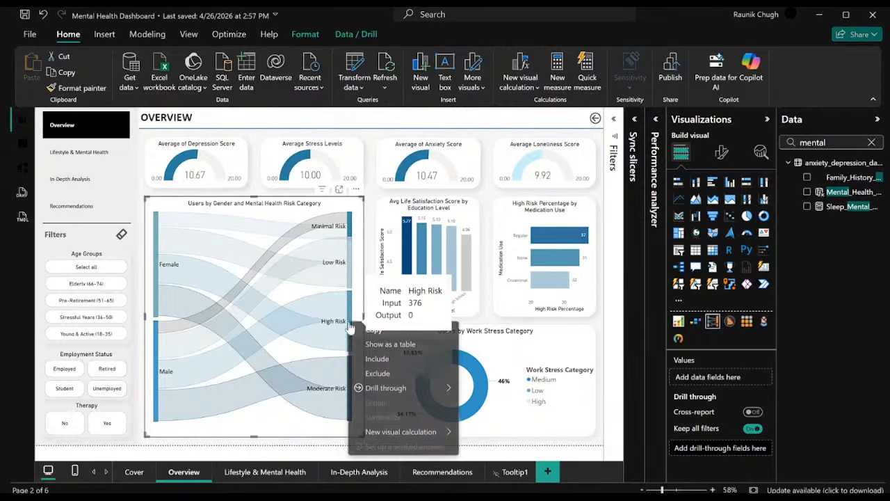
{"action": "mouse_move", "coordinate": [429, 389]}
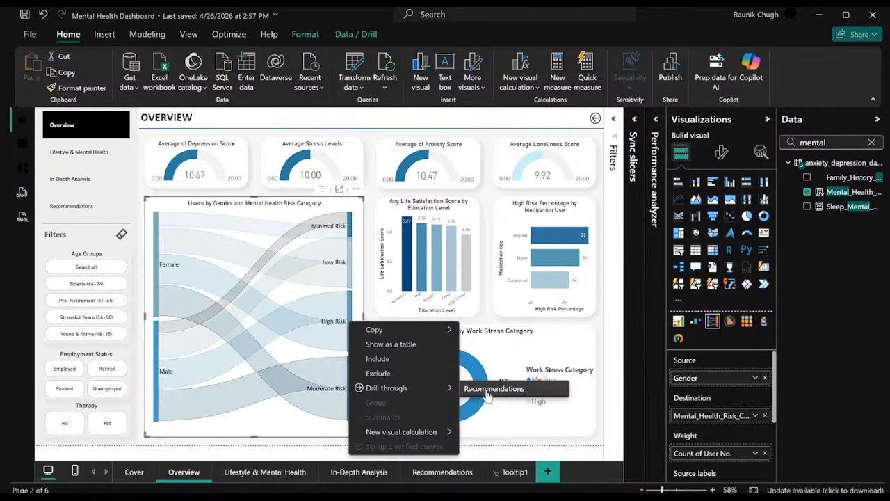
{"action": "left_click", "coordinate": [493, 388]}
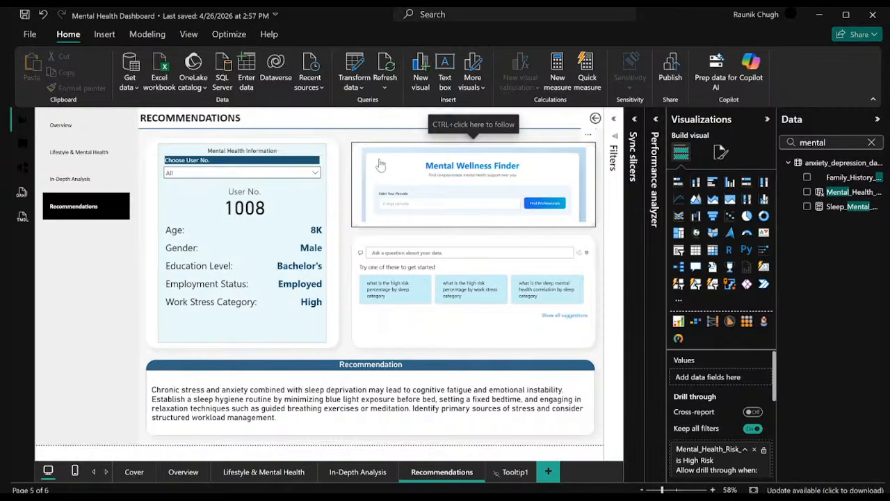
Drill through from Low Risk in the Overview page's Sankey chart to the Recommendations page.
{"action": "left_click", "coordinate": [192, 475]}
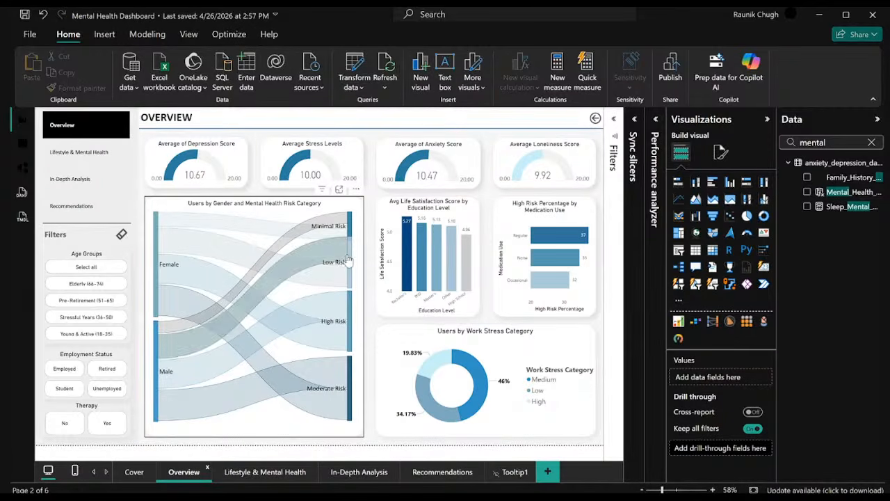
{"action": "right_click", "coordinate": [343, 263]}
{"action": "mouse_move", "coordinate": [414, 321]}
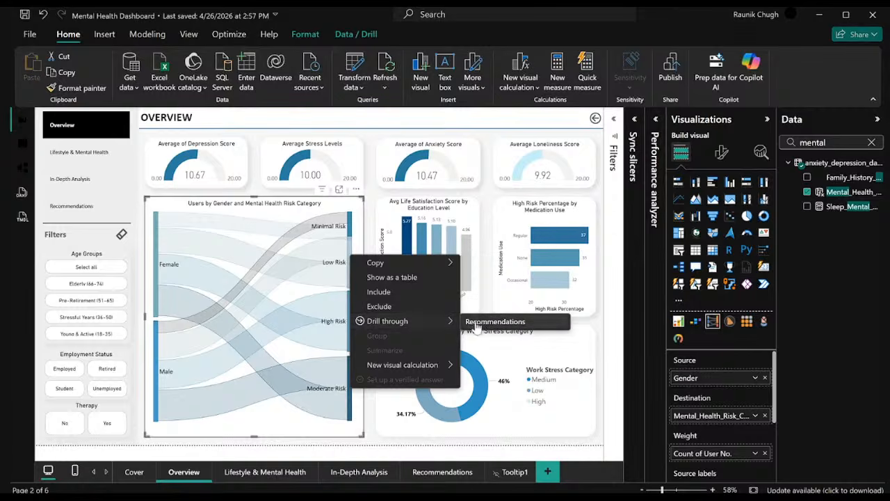
{"action": "left_click", "coordinate": [480, 324]}
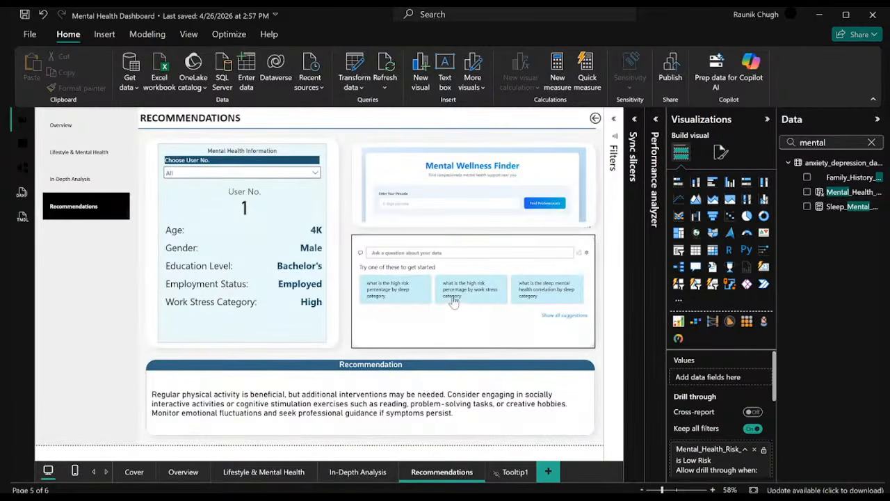
Examine the Overview page's Sankey chart and the In-Depth Analysis page's decomposition tree, and return to the Overview page.
{"action": "left_click", "coordinate": [174, 473]}
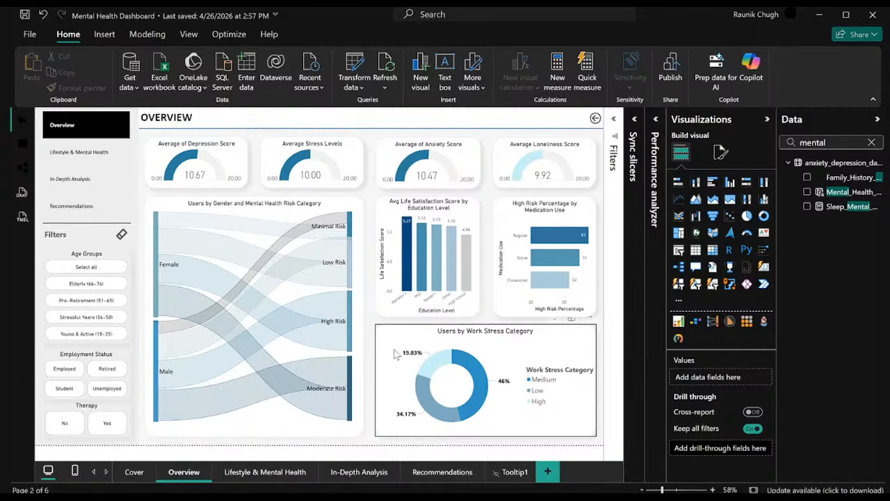
{"action": "left_click", "coordinate": [334, 206]}
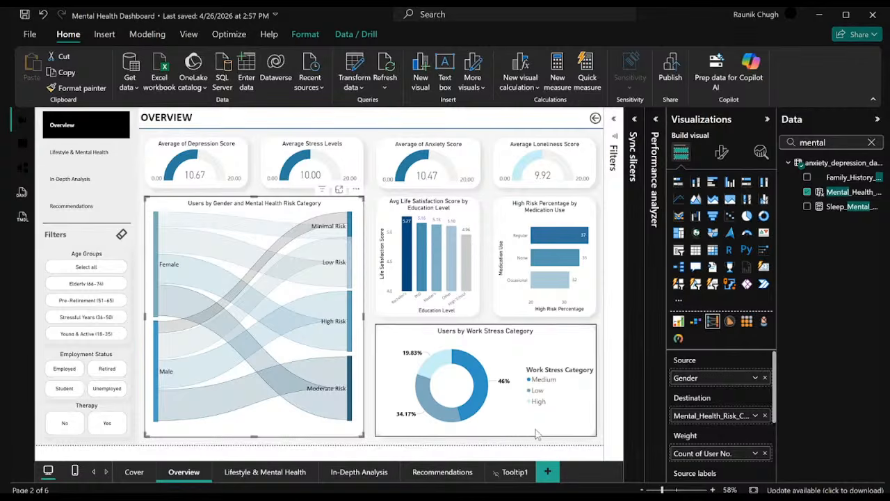
{"action": "left_click", "coordinate": [346, 472]}
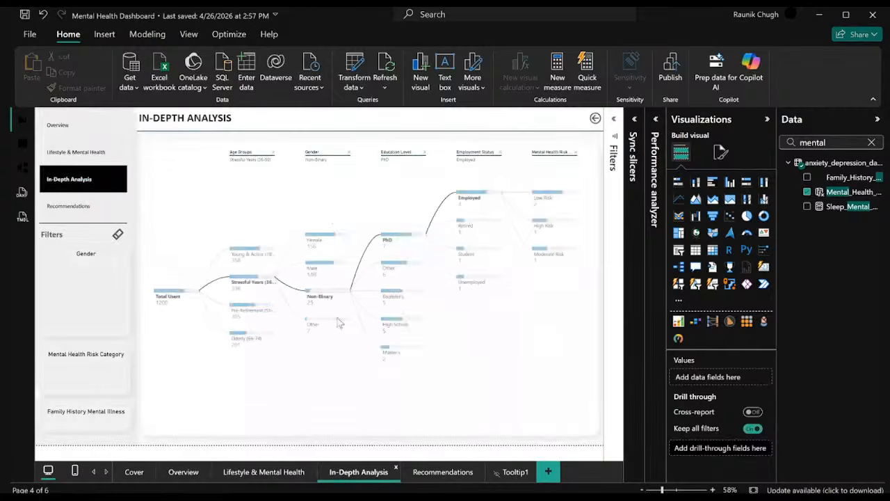
{"action": "left_click", "coordinate": [341, 194]}
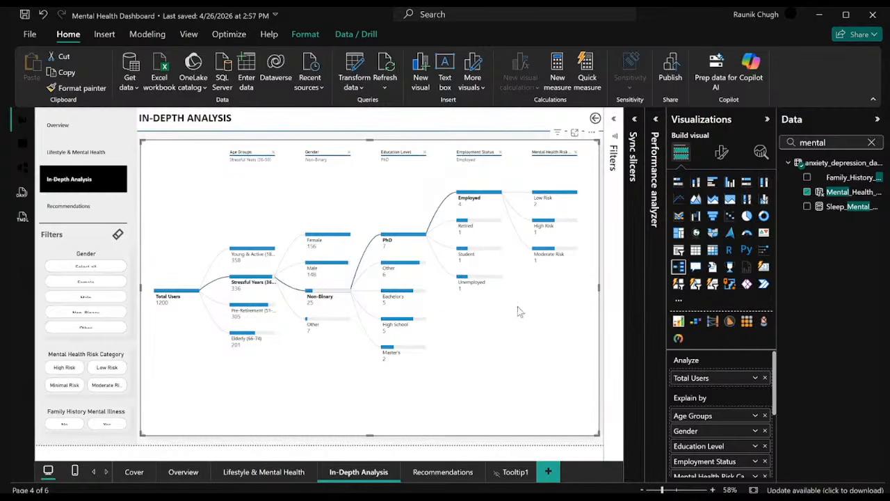
{"action": "left_click", "coordinate": [186, 469]}
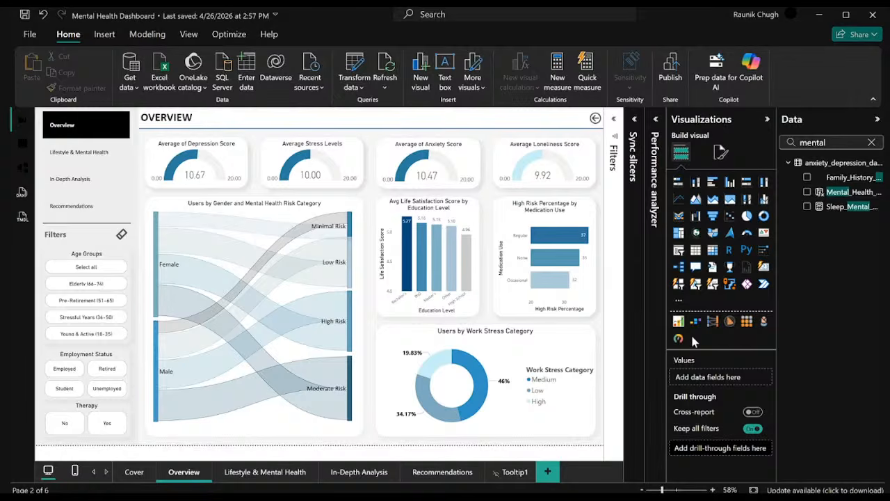
{"action": "left_click", "coordinate": [679, 301]}
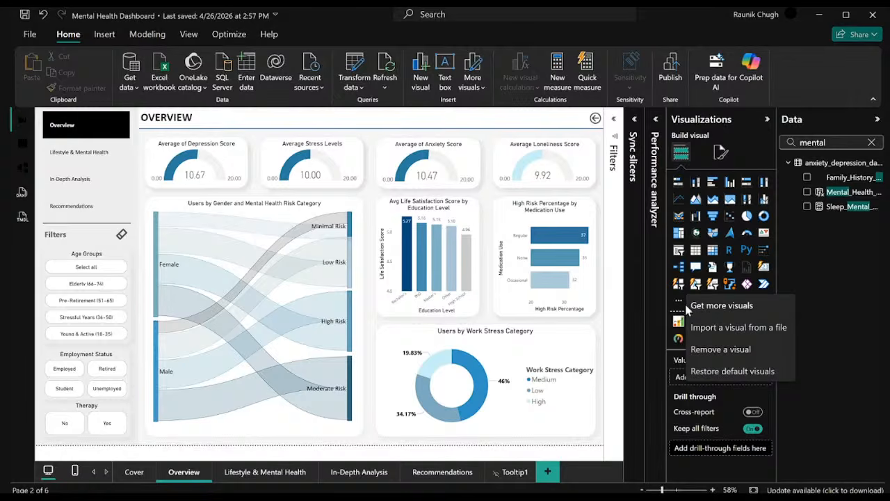
{"action": "left_click", "coordinate": [725, 306]}
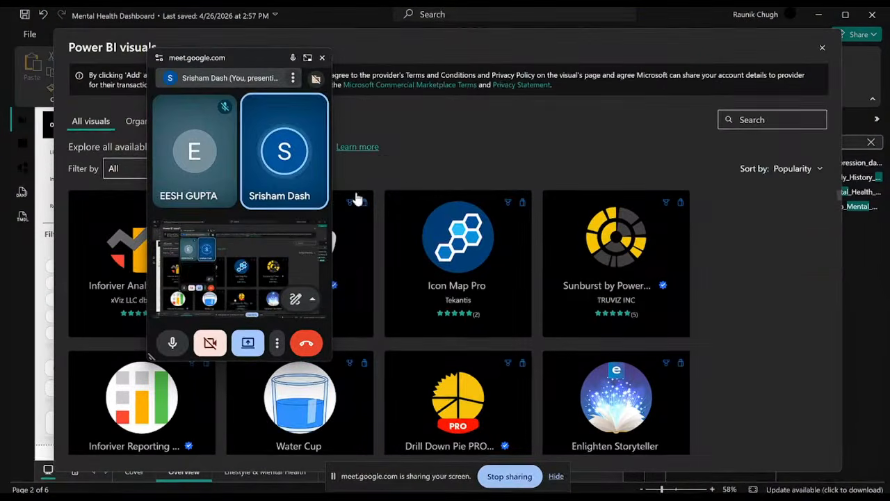
{"action": "left_click_drag", "start_coordinate": [263, 60], "coordinate": [127, 123]}
{"action": "left_click", "coordinate": [822, 50]}
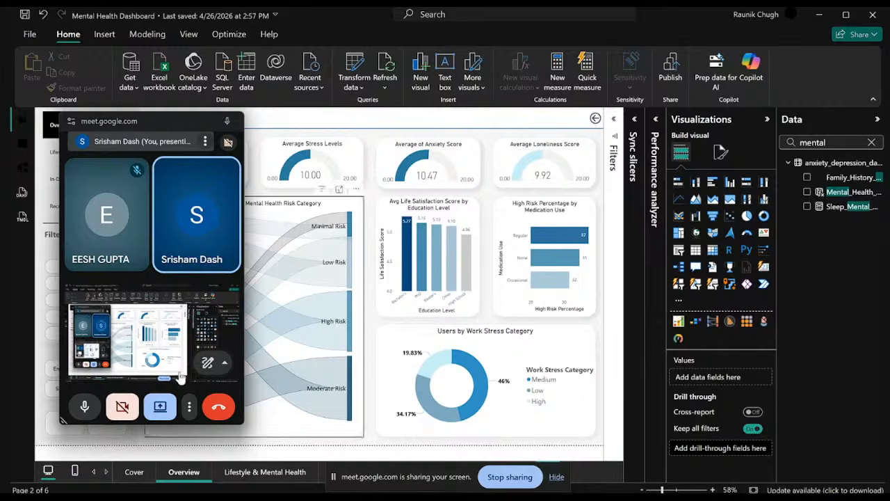
{"action": "left_click", "coordinate": [235, 122]}
Open the gallery of additional Power BI visuals and search it for "sanke".
{"action": "left_click", "coordinate": [701, 305]}
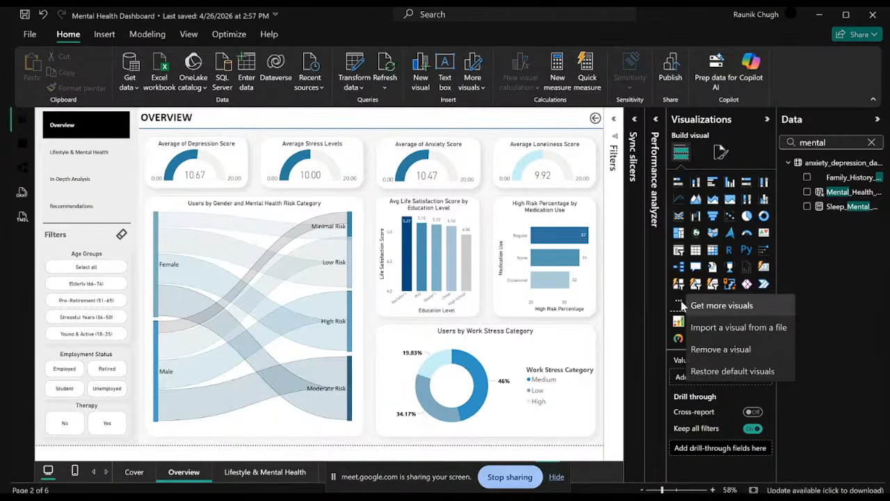
{"action": "left_click", "coordinate": [709, 308]}
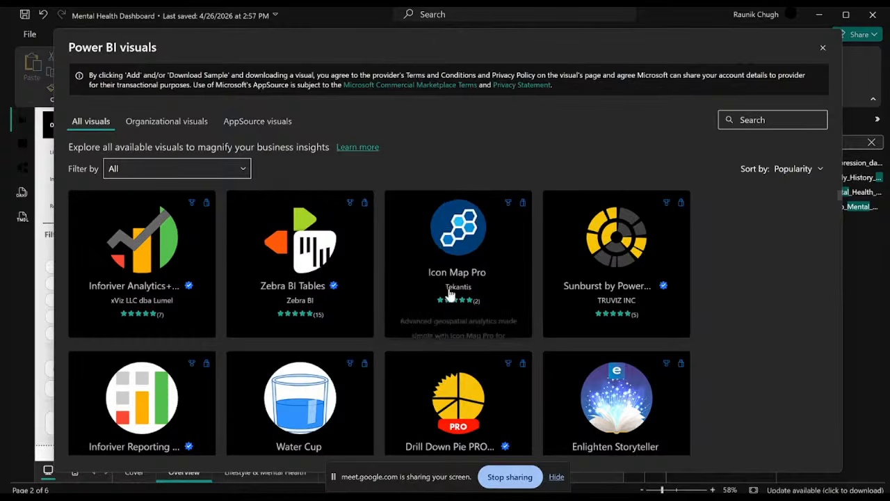
{"action": "scroll", "coordinate": [278, 292], "scroll_direction": "down", "scroll_amount": 5}
{"action": "scroll", "coordinate": [224, 309], "scroll_direction": "up", "scroll_amount": 5}
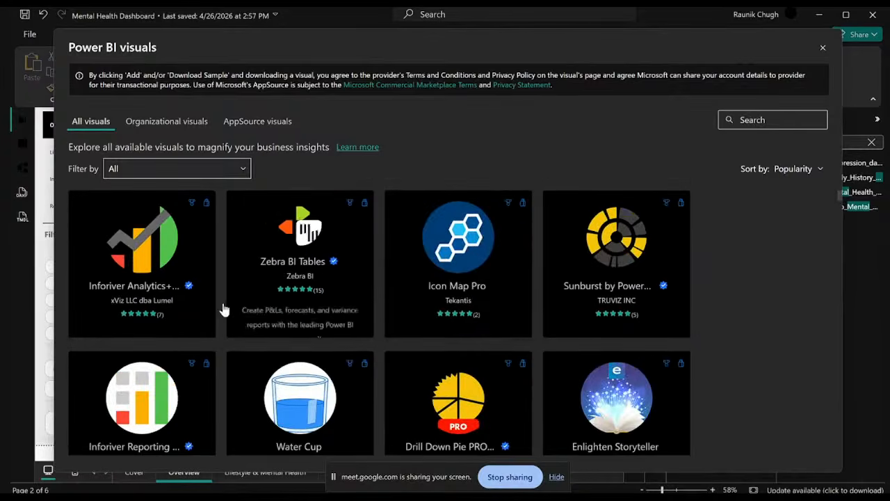
{"action": "left_click", "coordinate": [748, 116]}
{"action": "type", "text": "sanke"}
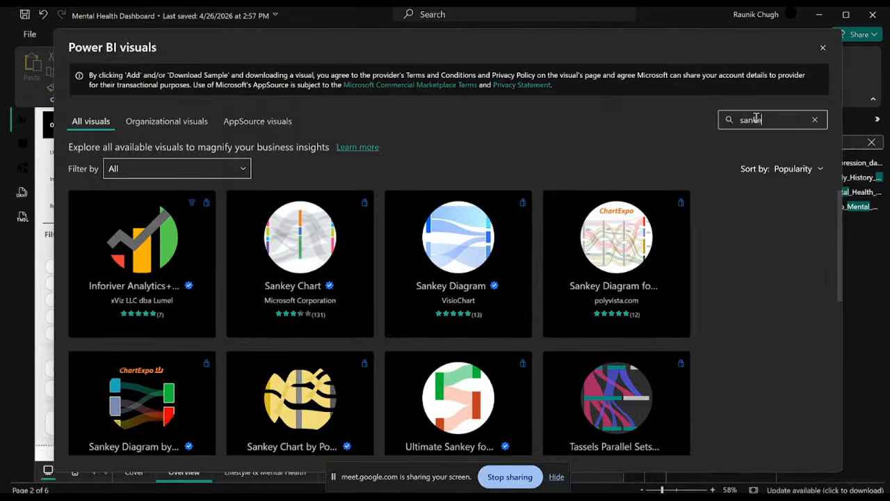
Import the Sankey Diagram visual by VisioChart into the report and dismiss the import message.
{"action": "mouse_move", "coordinate": [312, 245]}
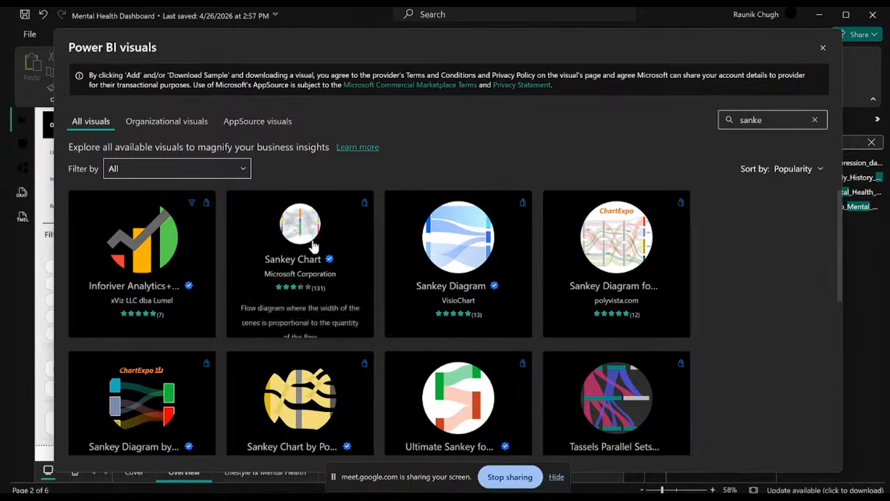
{"action": "left_click", "coordinate": [470, 249]}
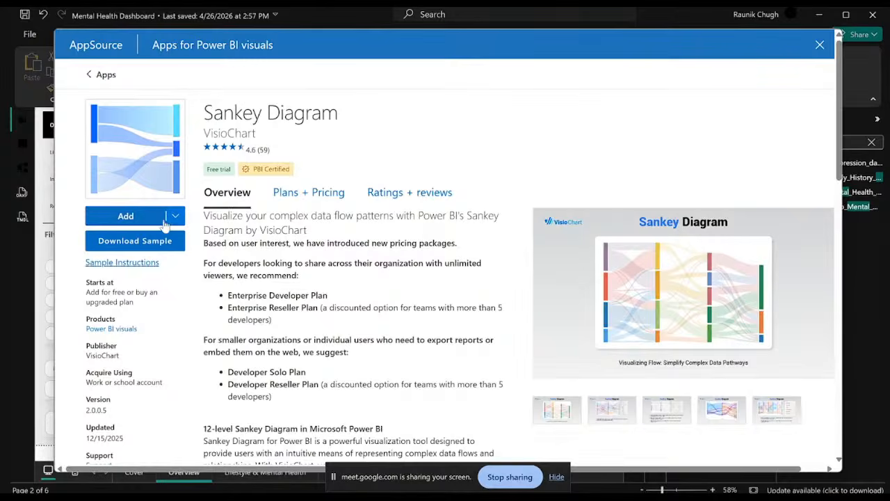
{"action": "left_click", "coordinate": [162, 221]}
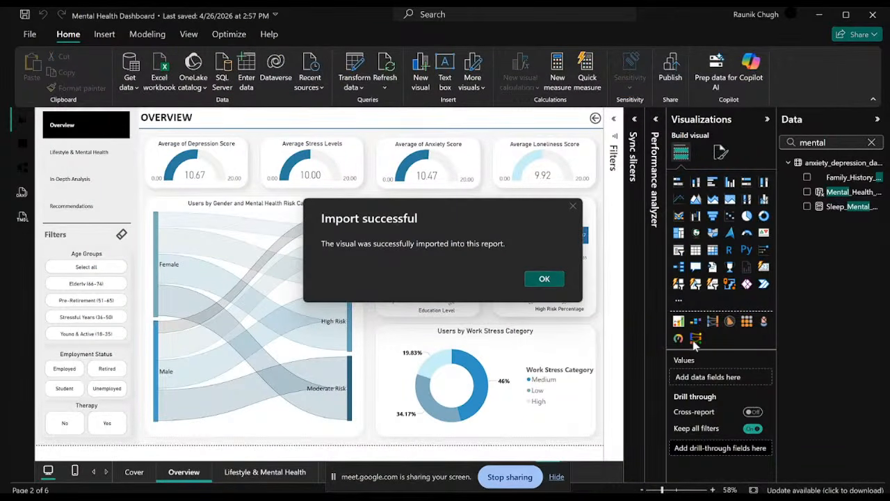
{"action": "left_click", "coordinate": [554, 281]}
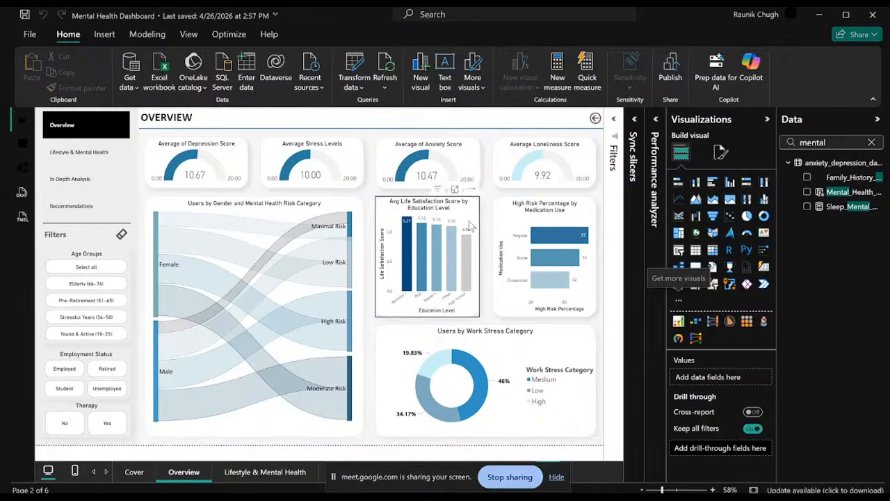
{"action": "mouse_move", "coordinate": [542, 477]}
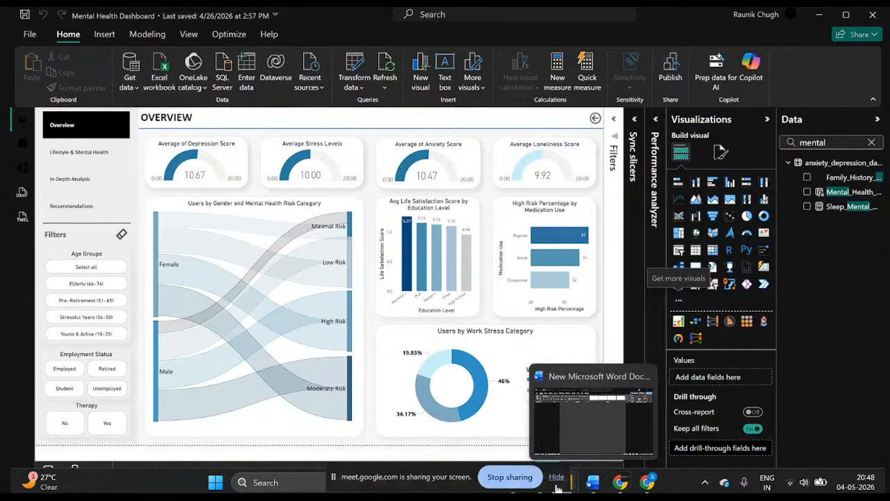
Open the gallery of additional Power BI visuals and browse the available custom visuals sorted by popularity.
{"action": "left_click", "coordinate": [679, 301]}
{"action": "left_click", "coordinate": [716, 307]}
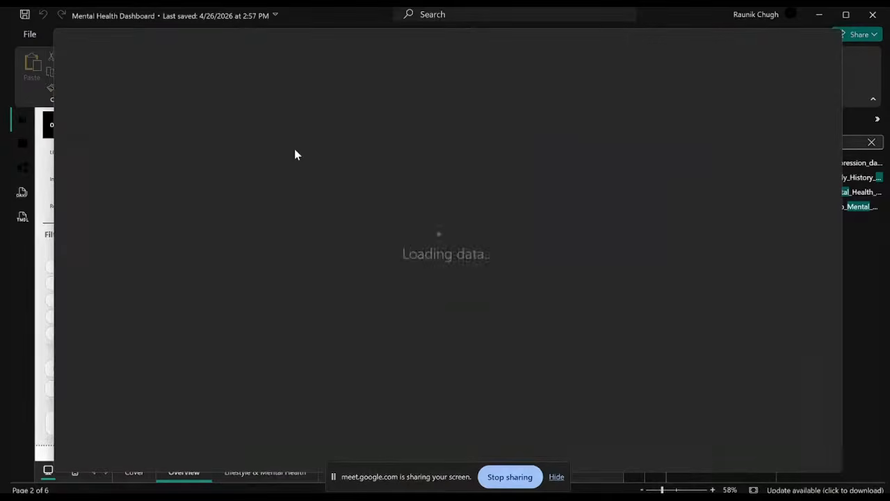
{"action": "scroll", "coordinate": [306, 257], "scroll_direction": "down", "scroll_amount": 3}
{"action": "scroll", "coordinate": [305, 260], "scroll_direction": "down", "scroll_amount": 3}
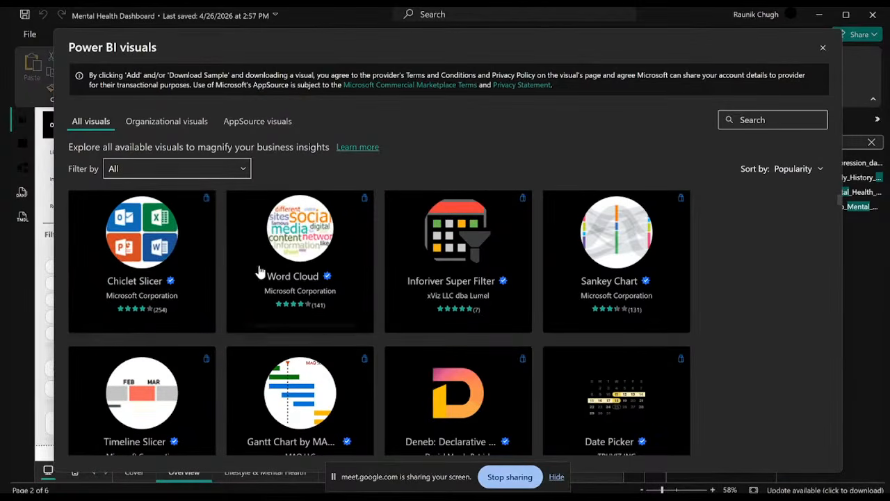
{"action": "scroll", "coordinate": [380, 263], "scroll_direction": "down", "scroll_amount": 3}
{"action": "scroll", "coordinate": [459, 259], "scroll_direction": "down", "scroll_amount": 6}
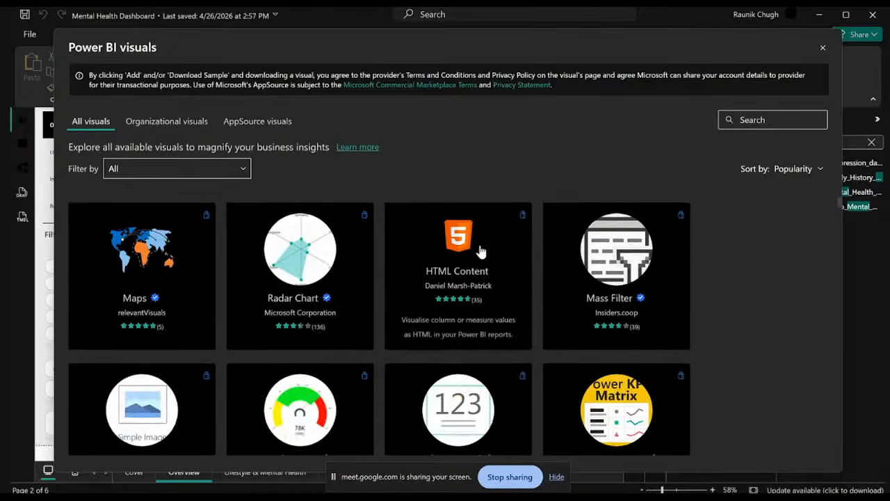
{"action": "scroll", "coordinate": [501, 250], "scroll_direction": "down", "scroll_amount": 3}
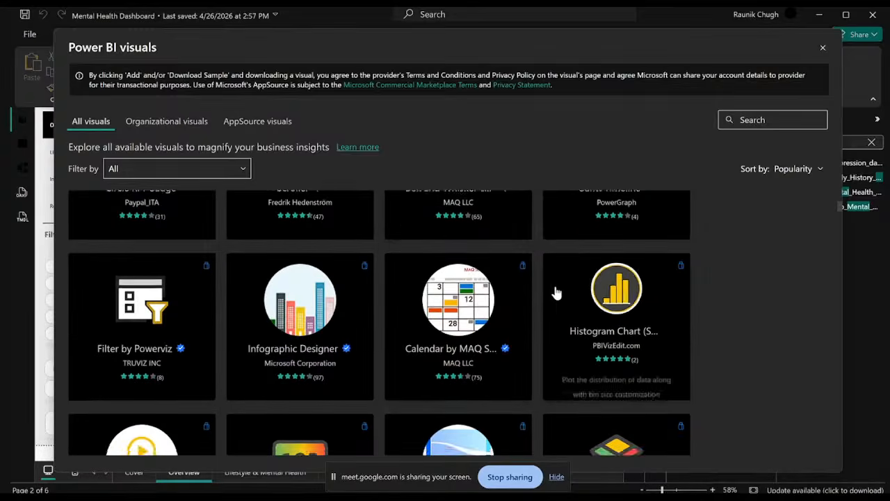
{"action": "scroll", "coordinate": [549, 288], "scroll_direction": "down", "scroll_amount": 3}
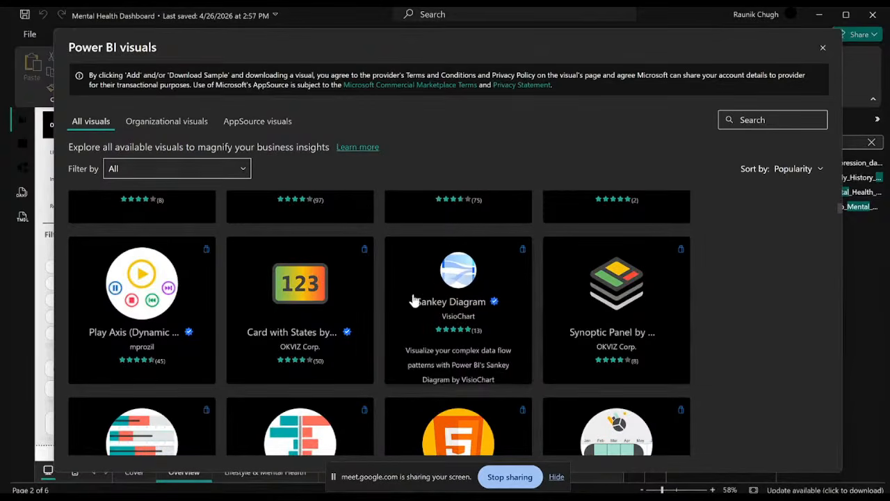
{"action": "scroll", "coordinate": [413, 299], "scroll_direction": "up", "scroll_amount": 12}
{"action": "scroll", "coordinate": [261, 257], "scroll_direction": "up", "scroll_amount": 10}
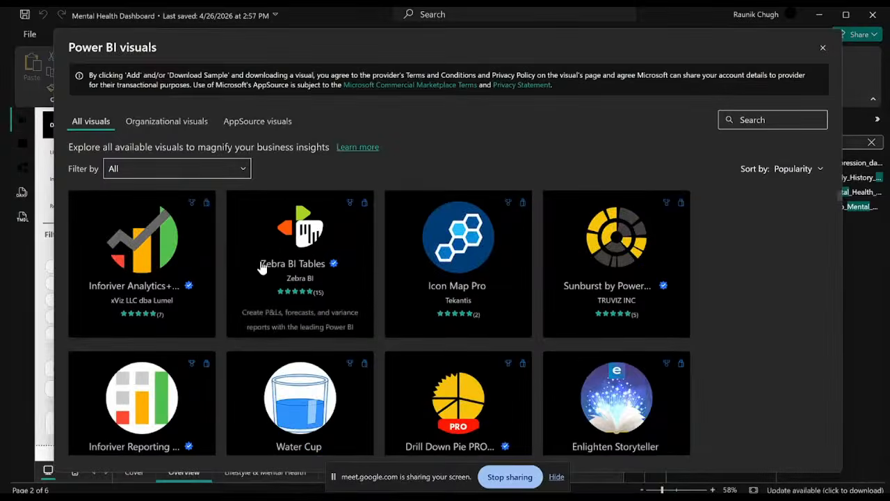
{"action": "scroll", "coordinate": [254, 263], "scroll_direction": "down", "scroll_amount": 14}
{"action": "scroll", "coordinate": [251, 263], "scroll_direction": "up", "scroll_amount": 6}
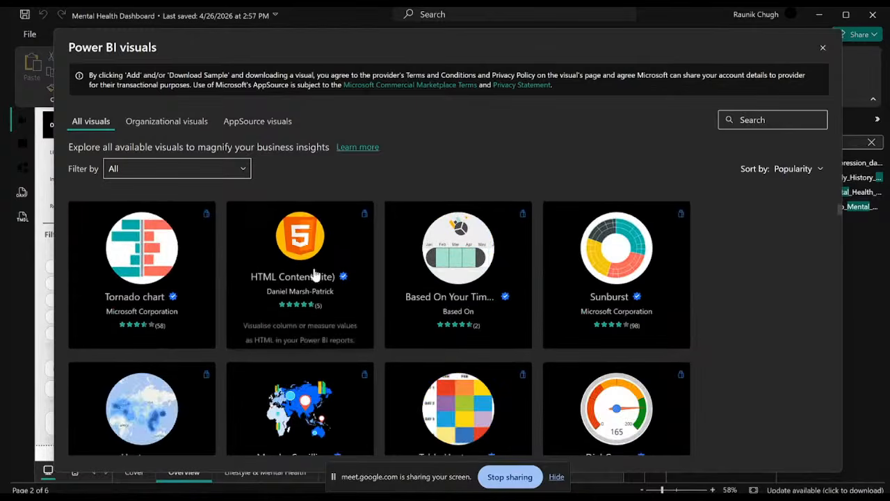
Hide the screen-sharing notice, switch to the Google Meet call in Chrome and stop presenting the entire screen.
{"action": "left_click", "coordinate": [557, 477]}
{"action": "mouse_move", "coordinate": [542, 482]}
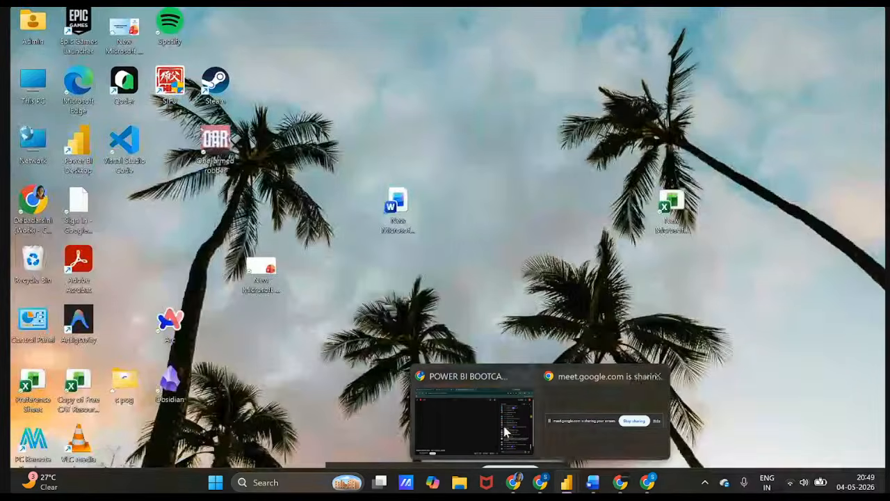
{"action": "left_click", "coordinate": [472, 417]}
{"action": "left_click", "coordinate": [208, 15]}
{"action": "left_click", "coordinate": [447, 369]}
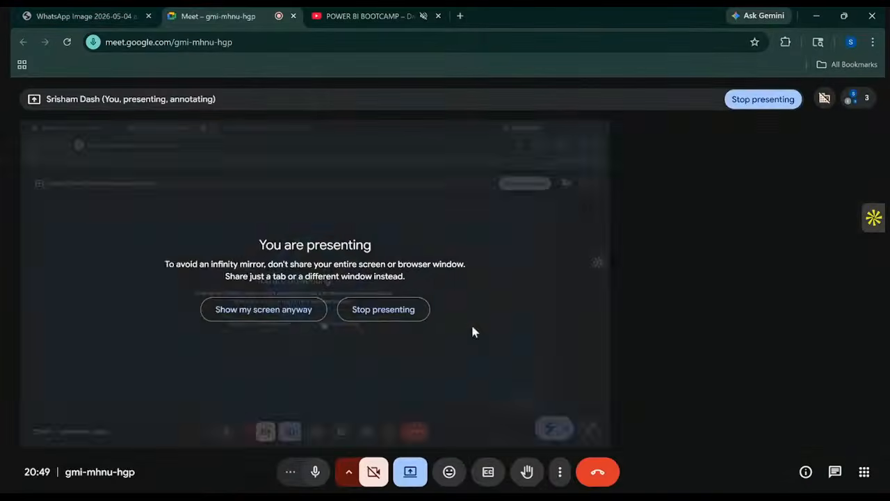
{"action": "left_click", "coordinate": [385, 310]}
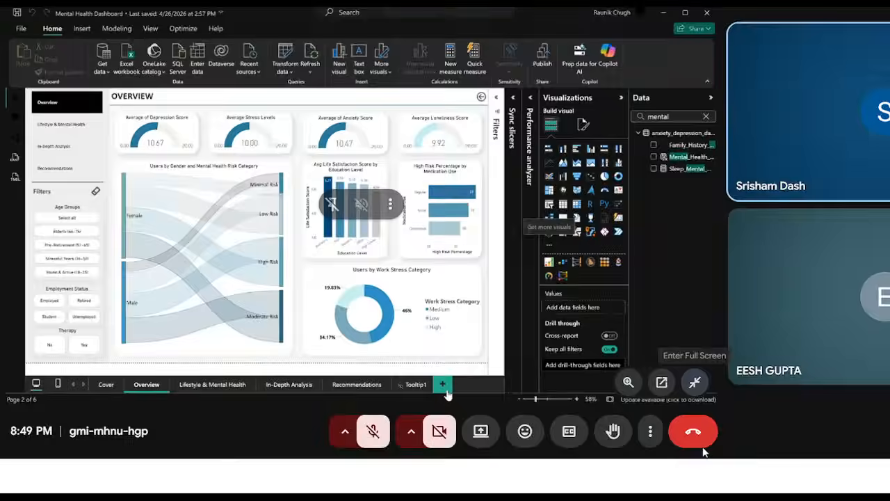
{"action": "left_click", "coordinate": [704, 451]}
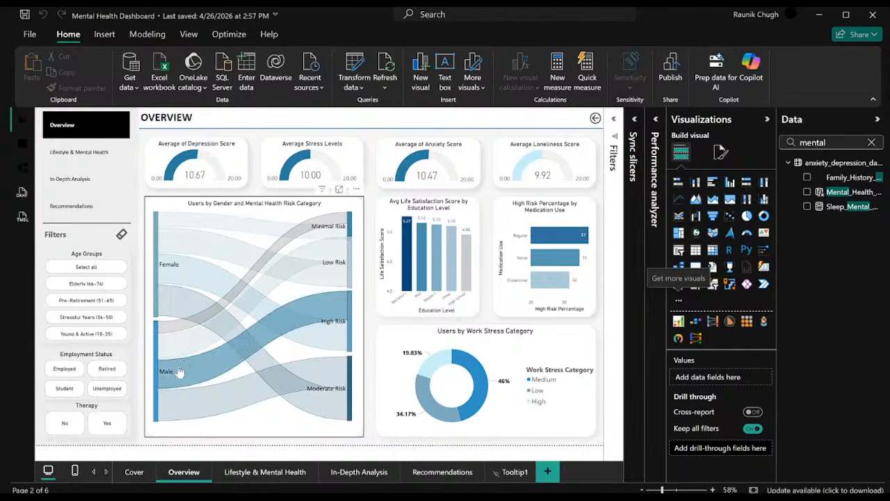
Examine the Overview page's Sankey chart of gender and risk category and its depression score gauge.
{"action": "left_click", "coordinate": [394, 126]}
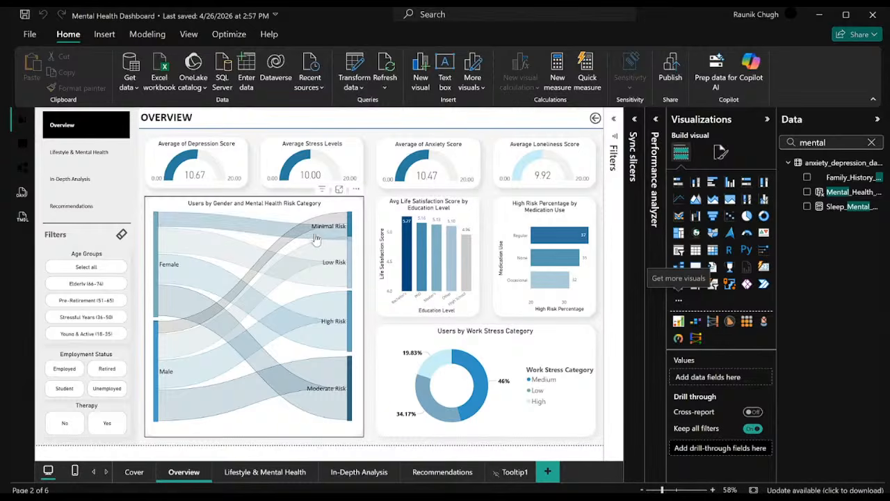
{"action": "mouse_move", "coordinate": [341, 247]}
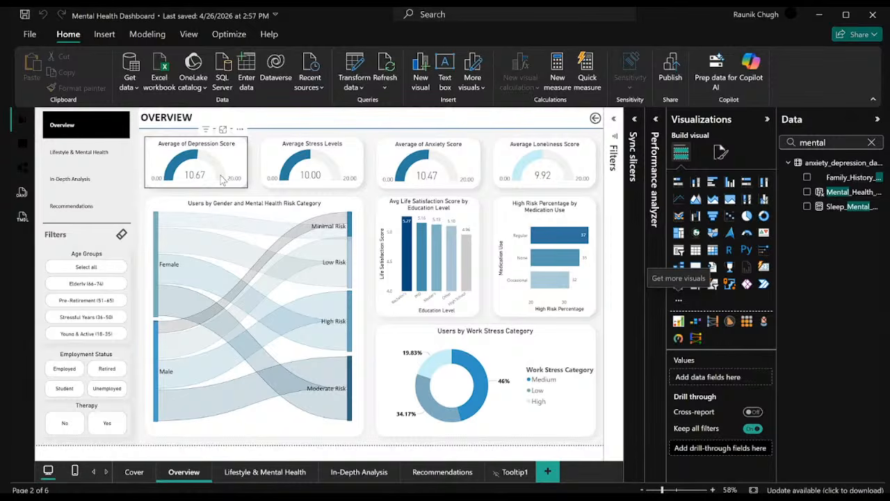
{"action": "mouse_move", "coordinate": [223, 179]}
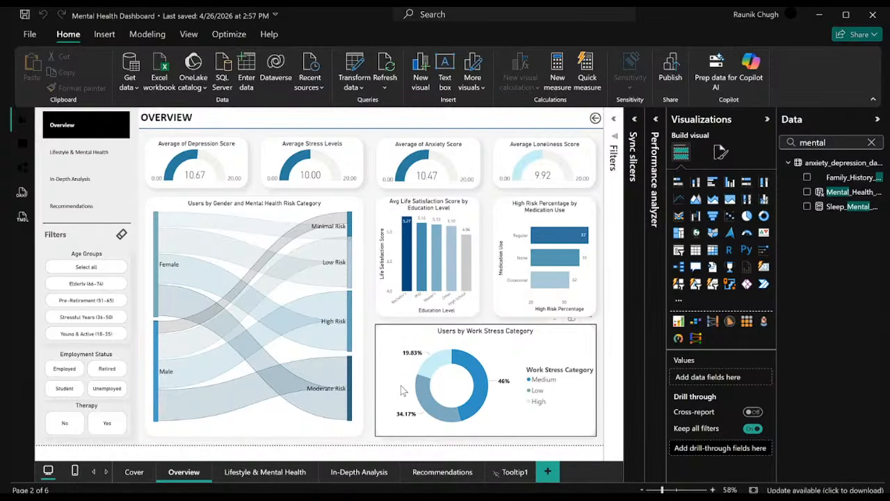
Open the Lifestyle & Mental Health page and examine the tooltips of its age-group stress and work stress by therapy charts.
{"action": "left_click", "coordinate": [262, 478]}
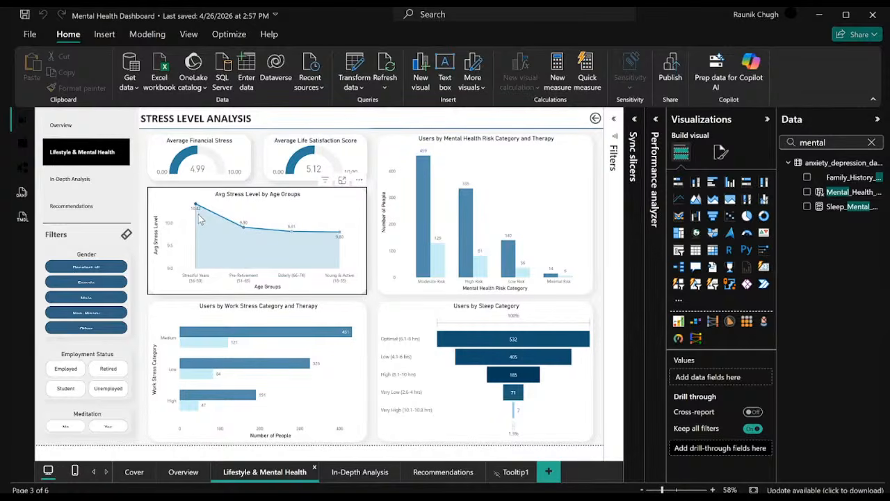
{"action": "mouse_move", "coordinate": [200, 218]}
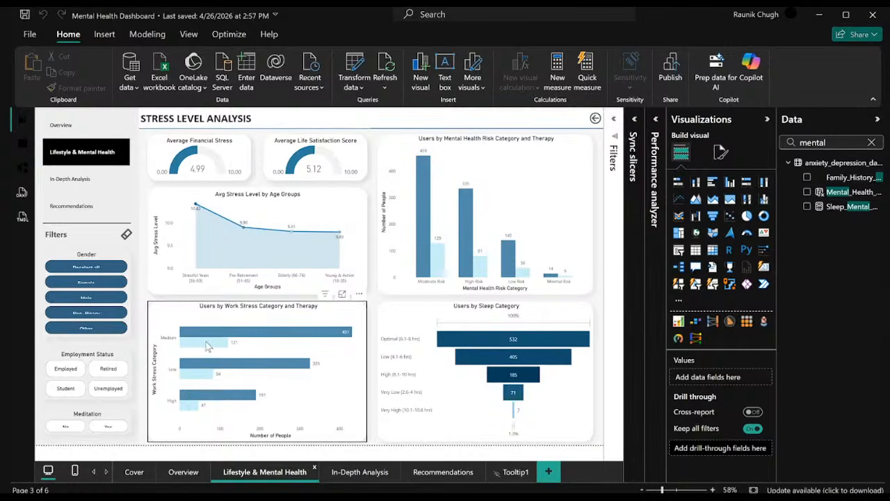
{"action": "mouse_move", "coordinate": [205, 344]}
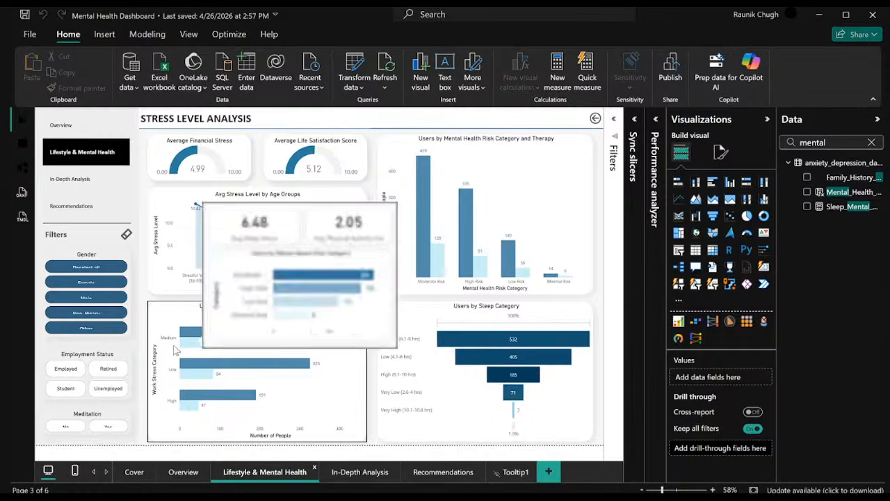
{"action": "mouse_move", "coordinate": [199, 256]}
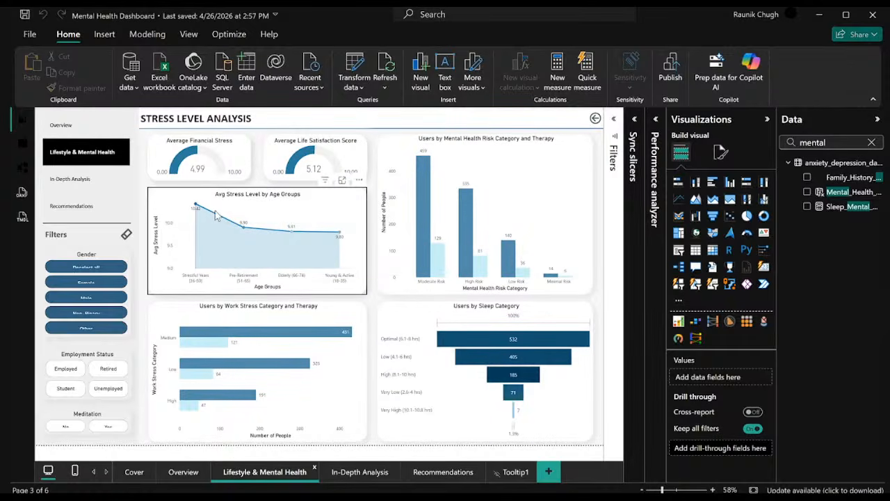
{"action": "mouse_move", "coordinate": [257, 342]}
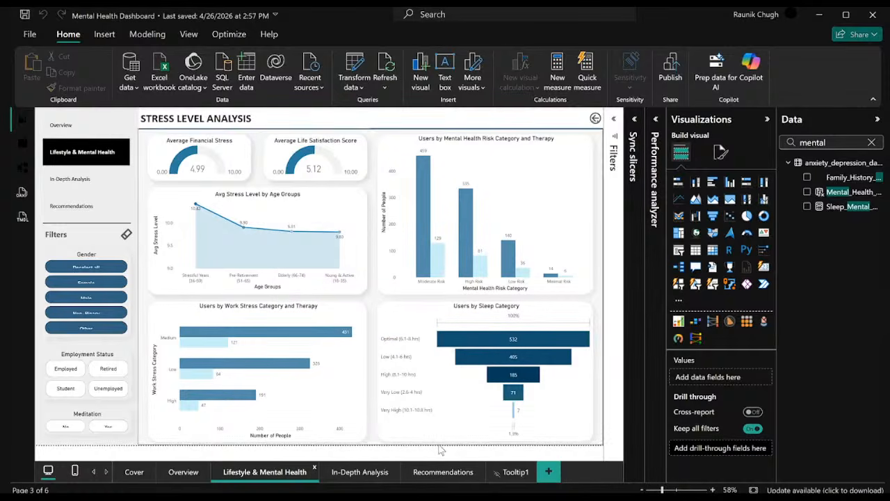
Review the Recommendations, Lifestyle & Mental Health and In-Depth Analysis pages, and inspect the Medium segment of the Overview page's work stress donut chart.
{"action": "left_click", "coordinate": [440, 473]}
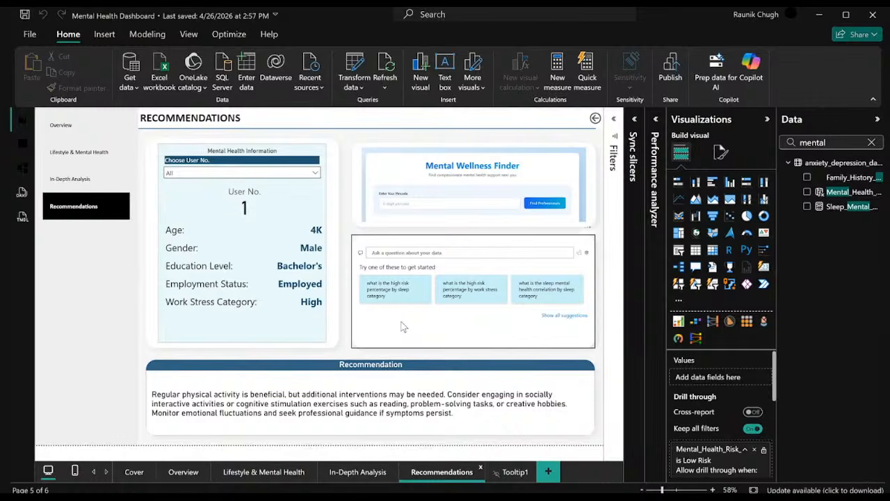
{"action": "left_click", "coordinate": [279, 479]}
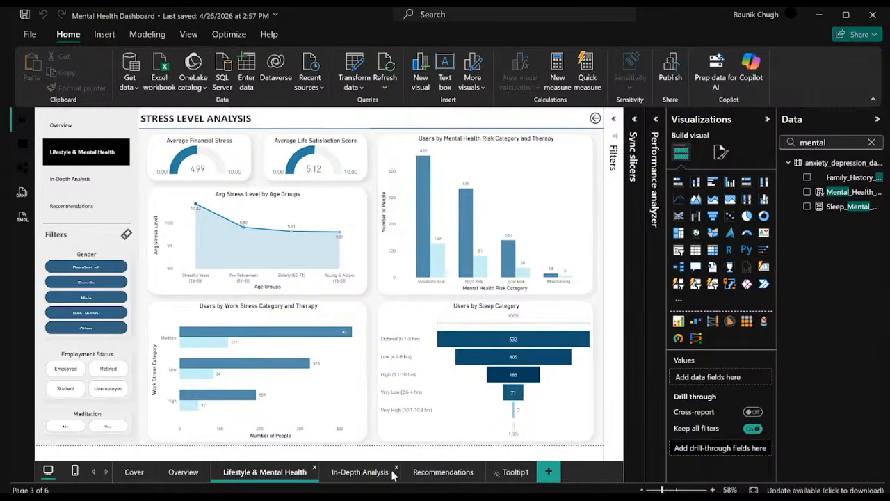
{"action": "left_click", "coordinate": [365, 473]}
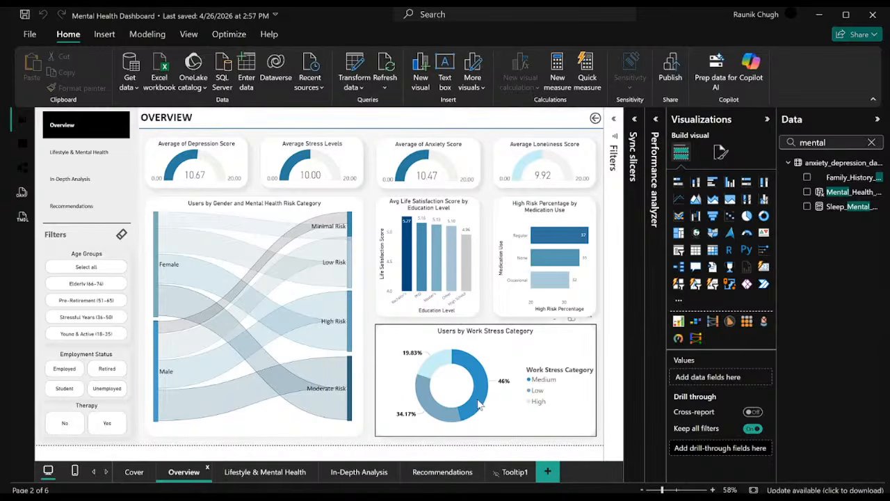
{"action": "mouse_move", "coordinate": [479, 405]}
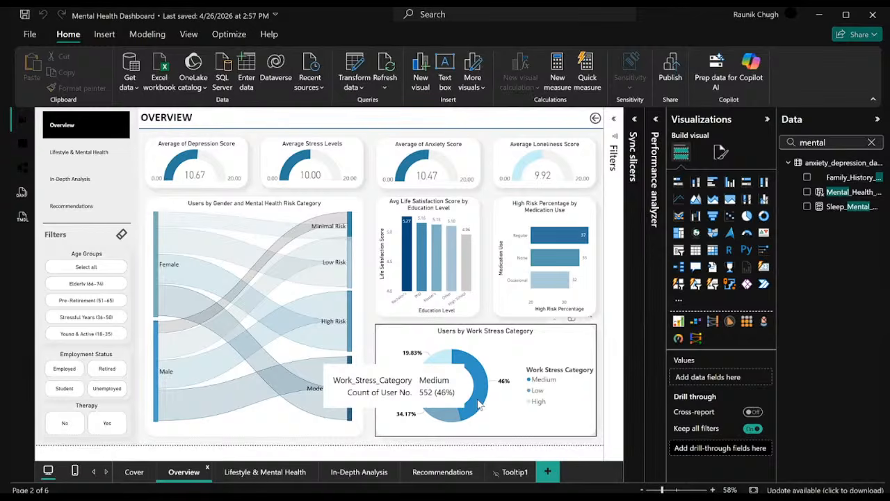